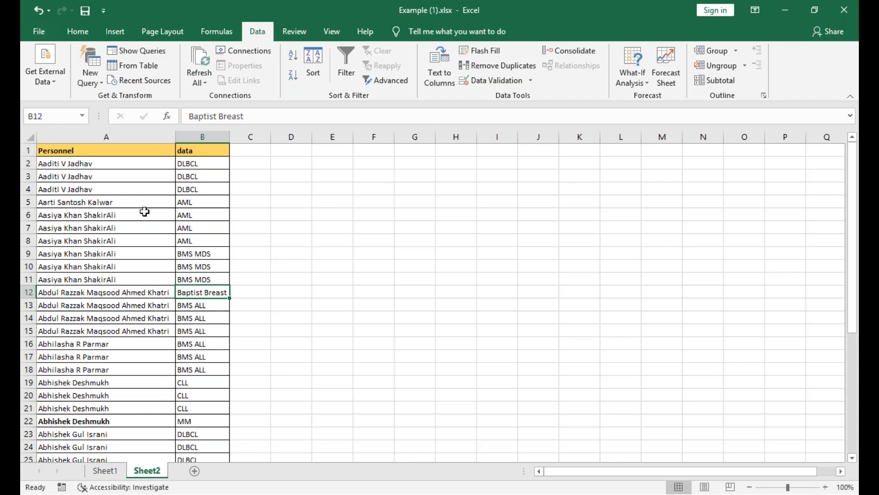
Try splitting the full name in A2 with fixed-width Text to Columns, replacing the neighbouring data, and undo the split.
{"action": "left_click", "coordinate": [130, 176]}
{"action": "left_click", "coordinate": [135, 164]}
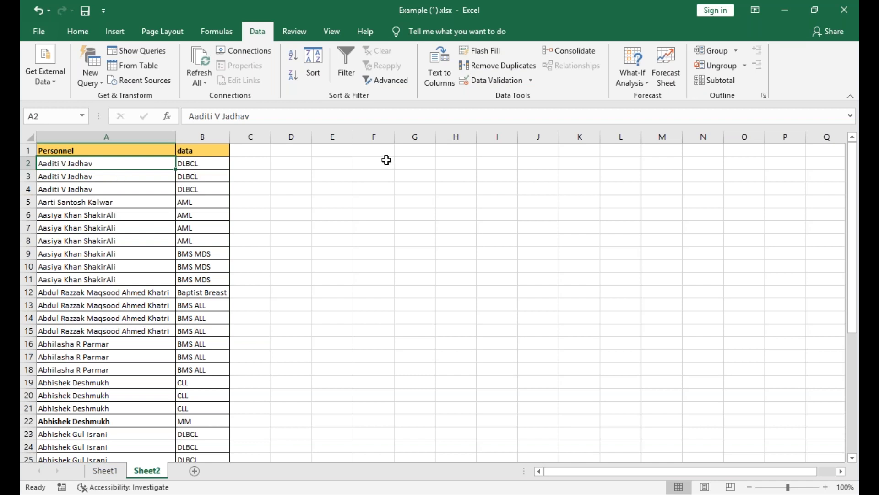
{"action": "left_click", "coordinate": [447, 74]}
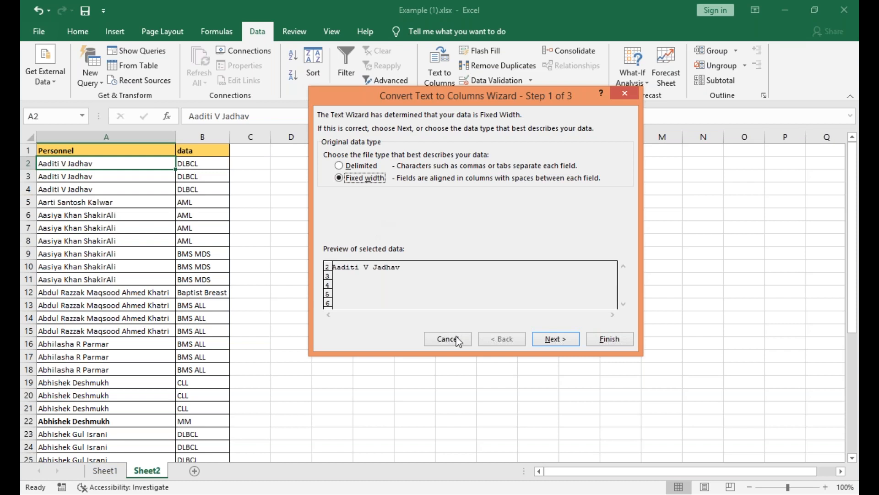
{"action": "left_click", "coordinate": [549, 338]}
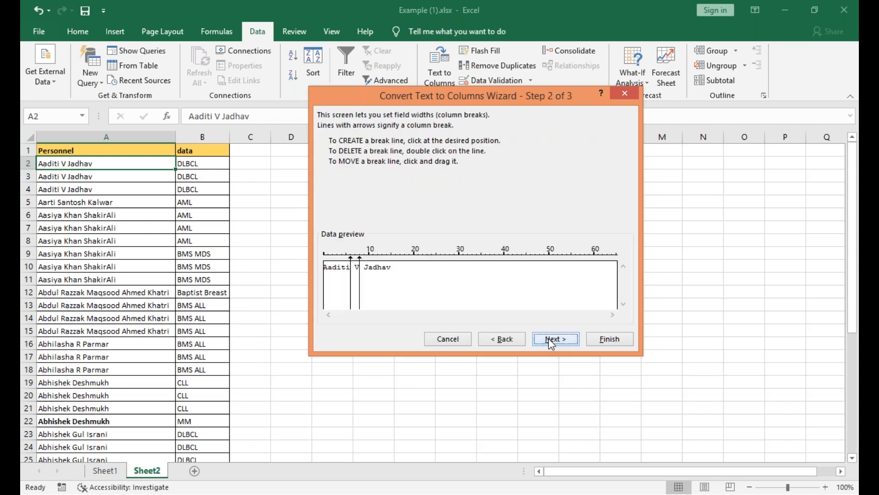
{"action": "left_click", "coordinate": [549, 338]}
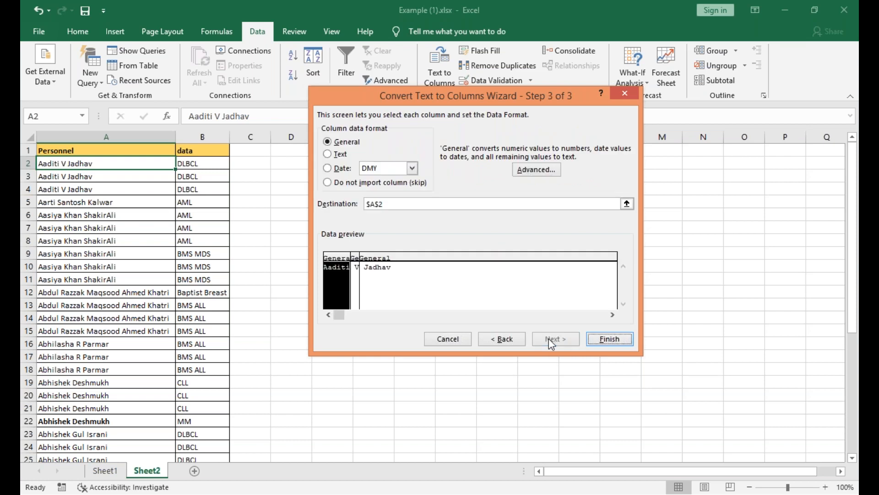
{"action": "left_click", "coordinate": [596, 342]}
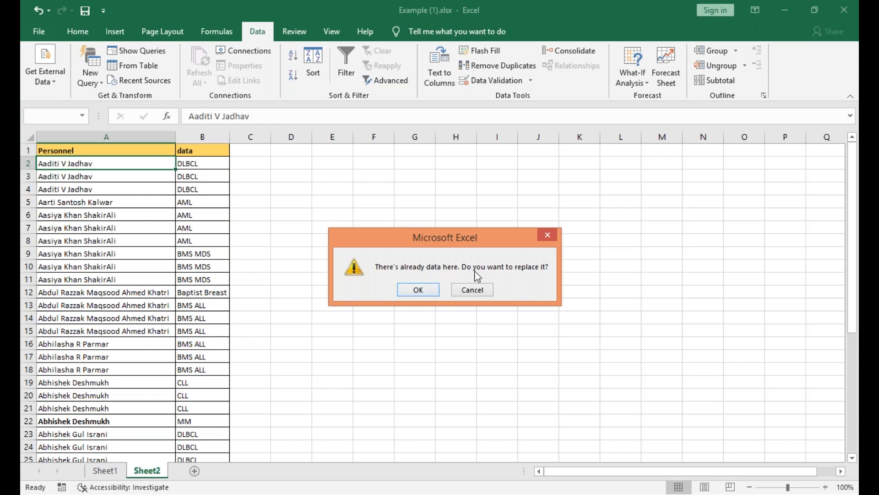
{"action": "left_click", "coordinate": [427, 292]}
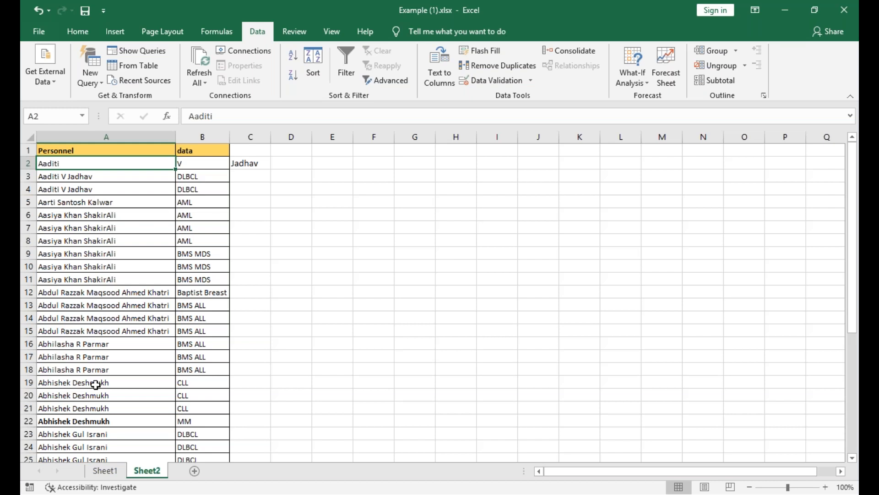
{"action": "key", "text": "ctrl+z"}
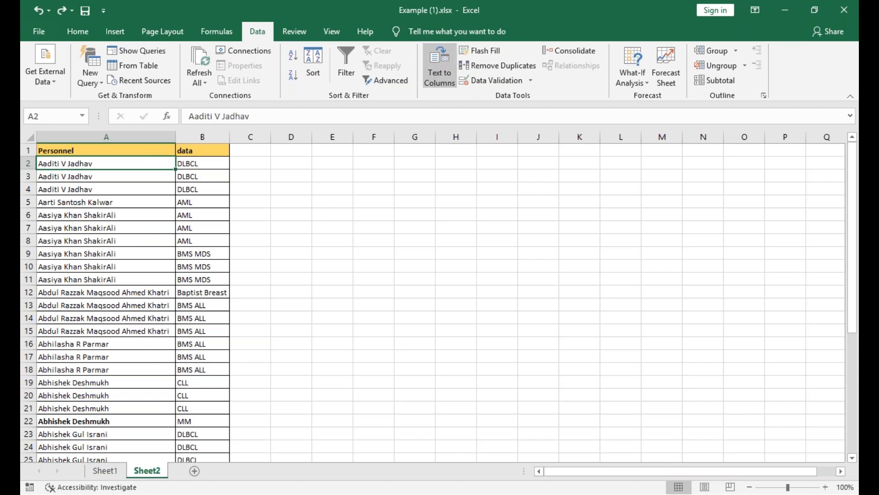
Split the full name in A2 again at the suggested fixed-width breaks, overwriting the existing data beside it.
{"action": "left_click", "coordinate": [439, 69]}
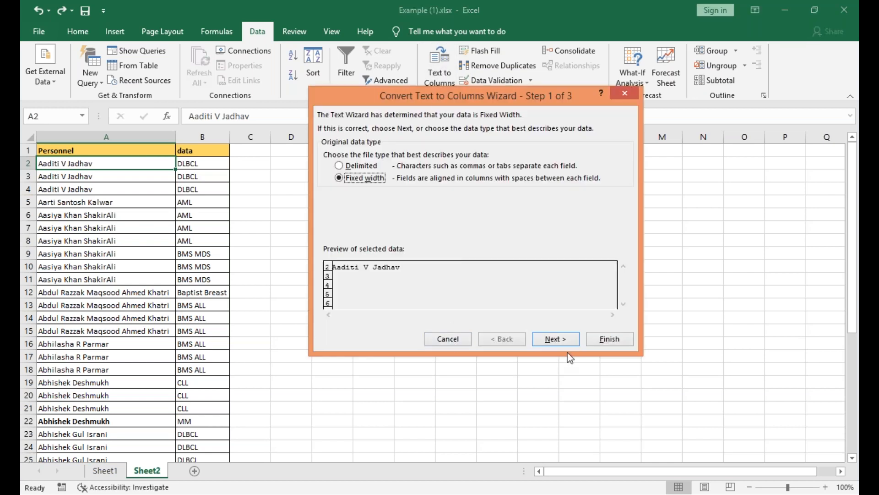
{"action": "left_click", "coordinate": [563, 341]}
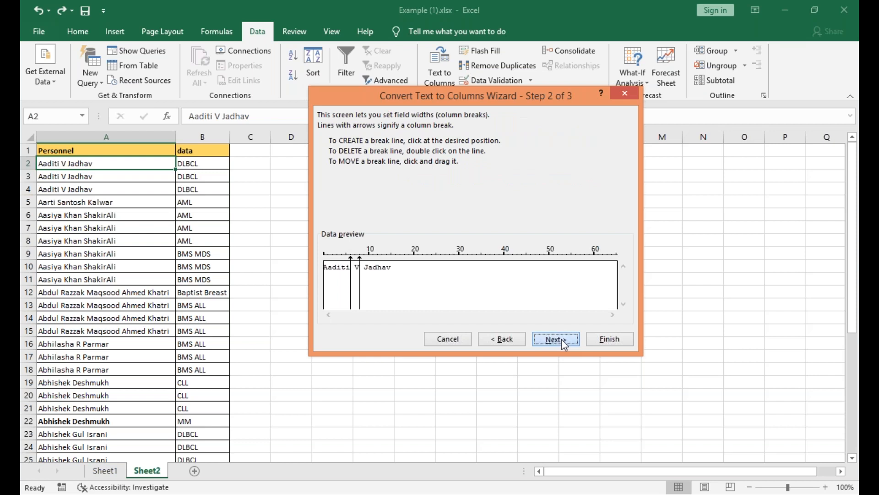
{"action": "left_click", "coordinate": [562, 339]}
{"action": "left_click", "coordinate": [597, 341]}
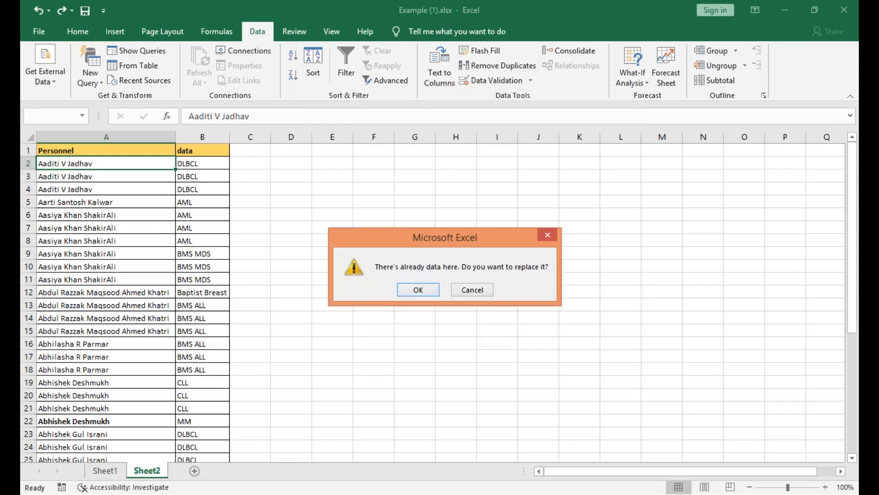
{"action": "left_click", "coordinate": [427, 292]}
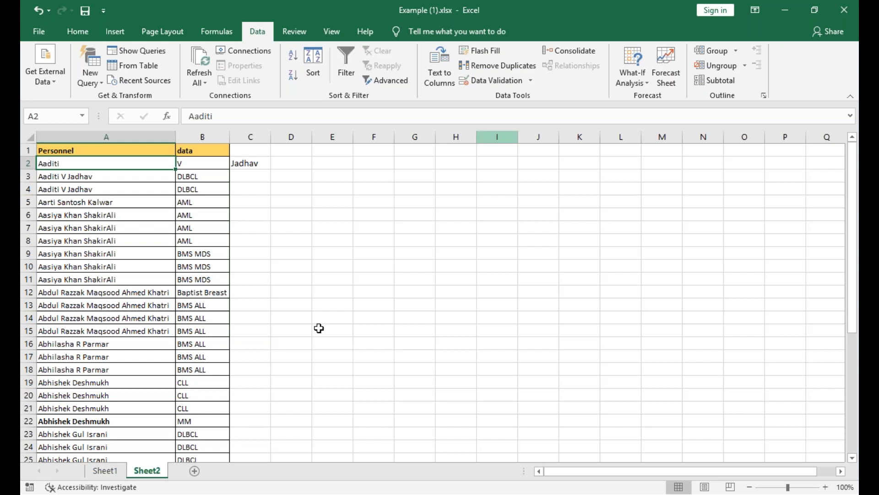
Insert an empty sheet column between the Personnel and data columns.
{"action": "left_click", "coordinate": [185, 153]}
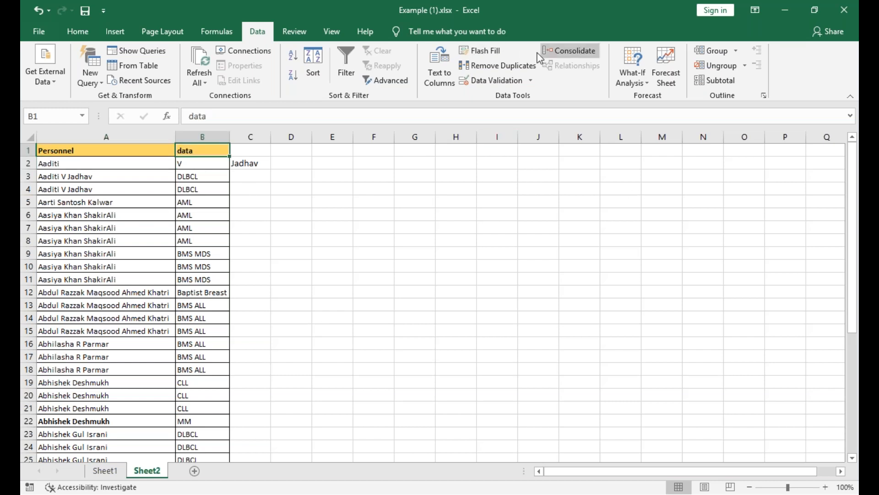
{"action": "left_click", "coordinate": [100, 29]}
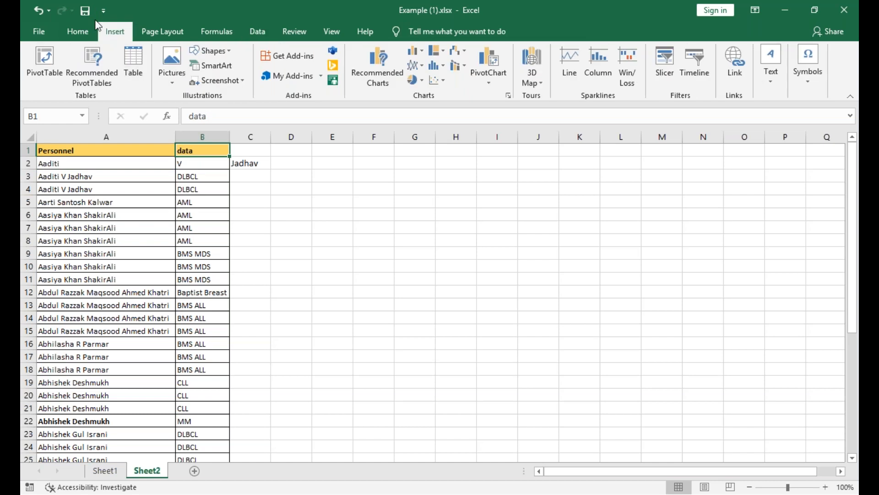
{"action": "left_click", "coordinate": [72, 35]}
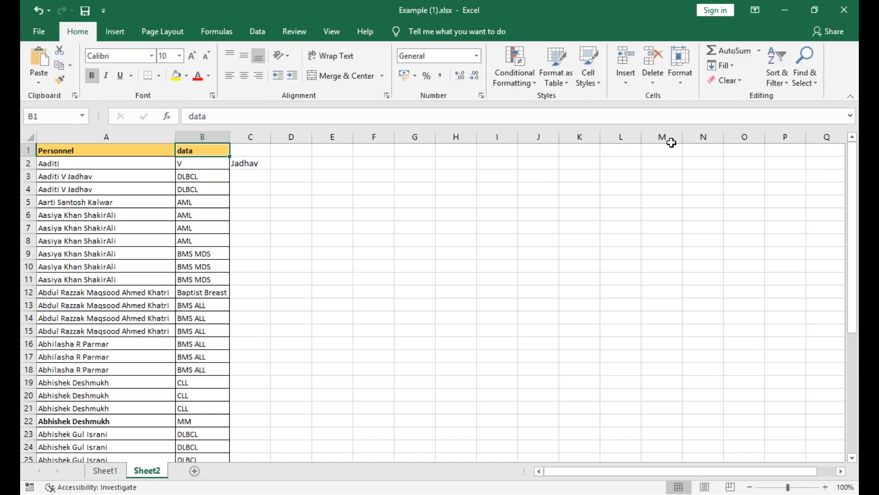
{"action": "left_click", "coordinate": [626, 83]}
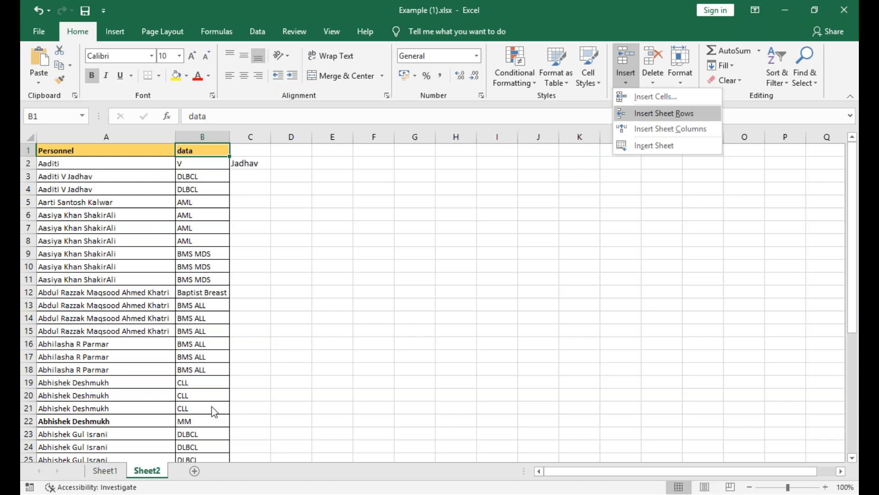
{"action": "left_click", "coordinate": [682, 129]}
{"action": "left_click", "coordinate": [161, 137]}
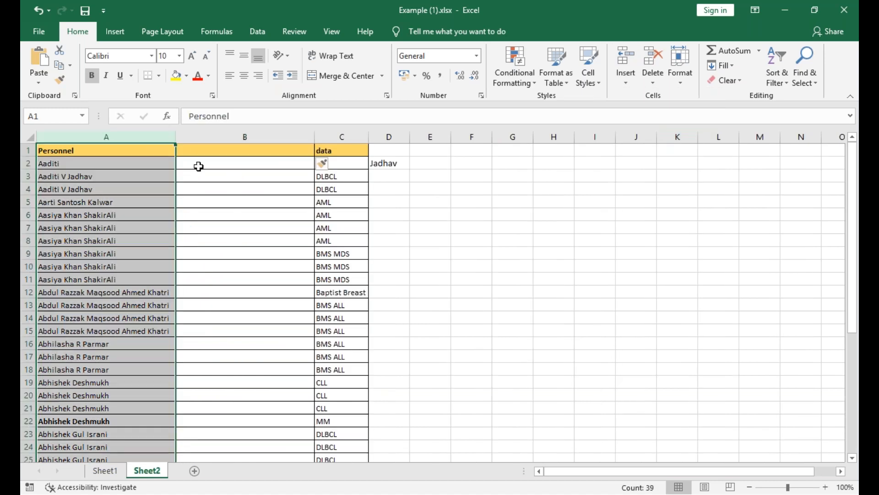
{"action": "left_click", "coordinate": [198, 166]}
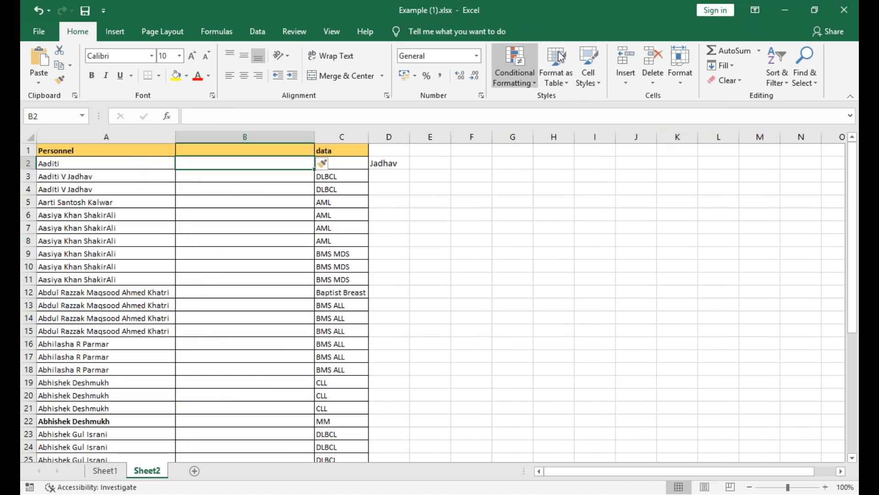
Undo the column insertion and the splitting of the name in A2.
{"action": "left_click", "coordinate": [251, 33]}
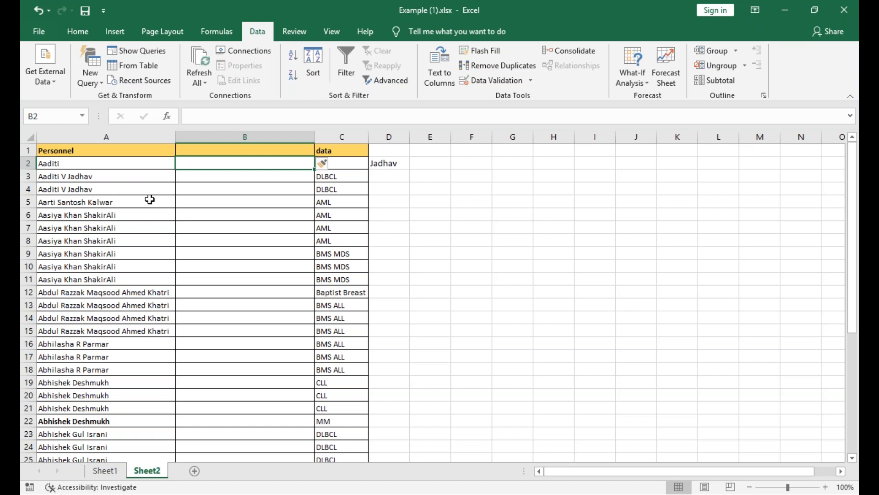
{"action": "key", "text": "ctrl+z"}
{"action": "key", "text": "ctrl+z"}
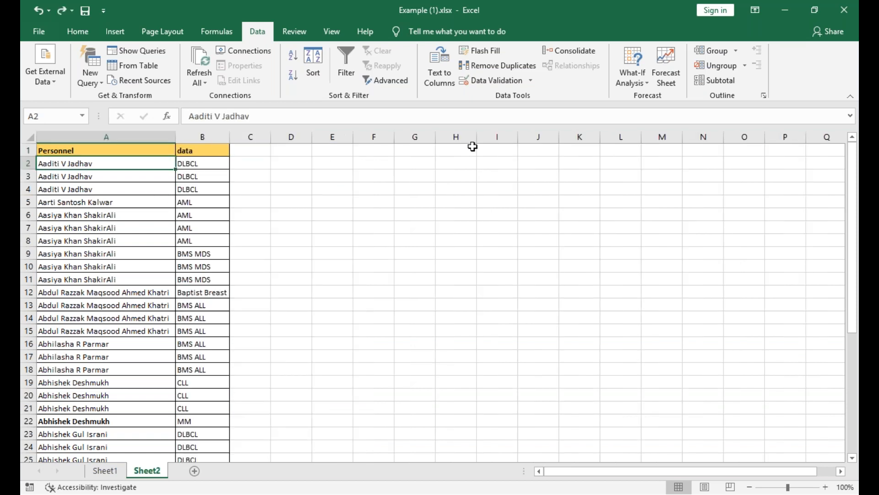
Insert a blank sheet column before the data column, with the original full names restored in Personnel.
{"action": "left_click", "coordinate": [181, 152]}
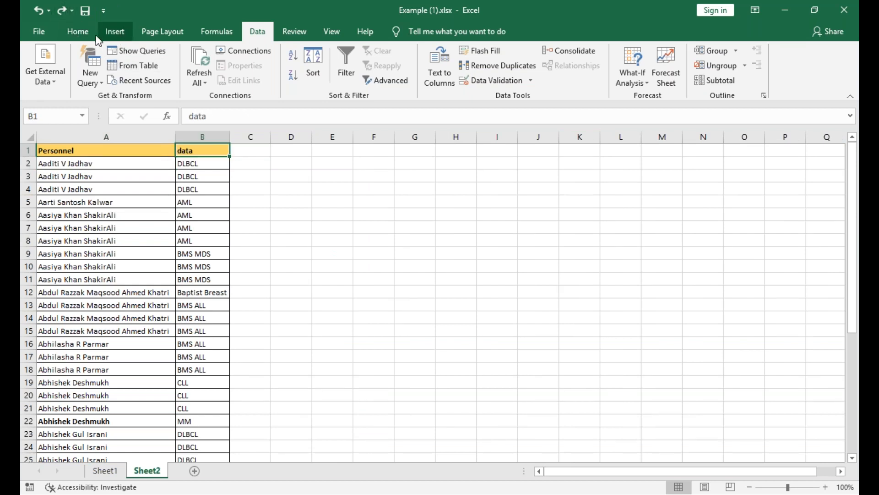
{"action": "left_click", "coordinate": [78, 31]}
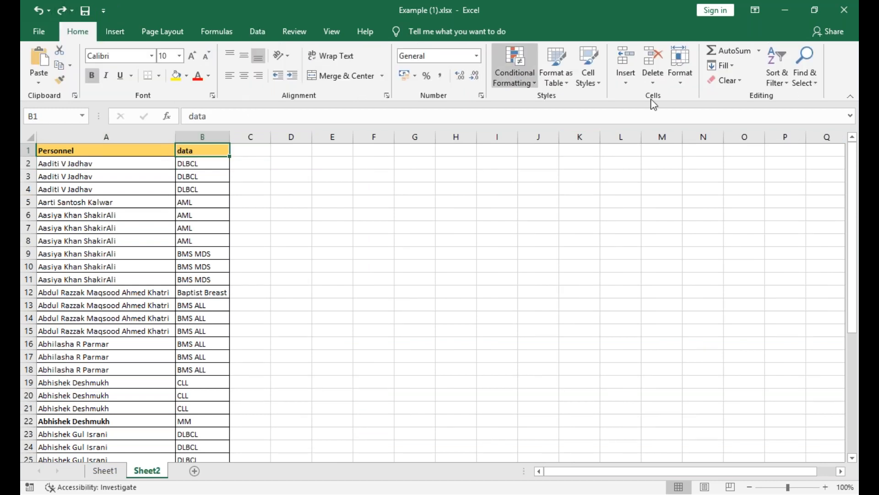
{"action": "left_click", "coordinate": [626, 82]}
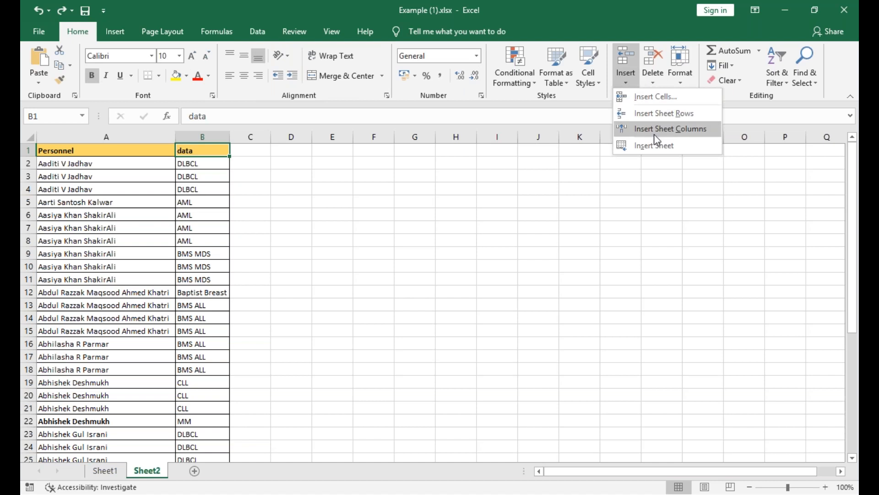
{"action": "left_click", "coordinate": [656, 136]}
Enter only the first name of the person in A2 into B2 as the fill example.
{"action": "left_click", "coordinate": [277, 162]}
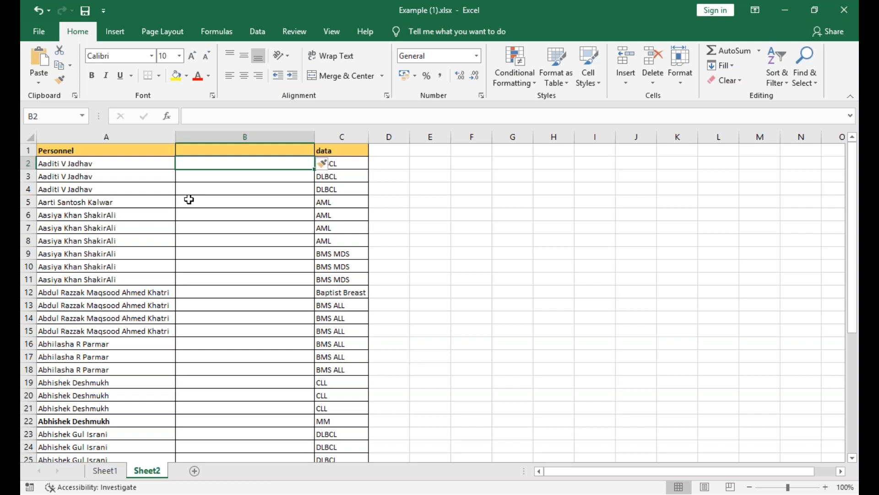
{"action": "type", "text": "Aaditi"}
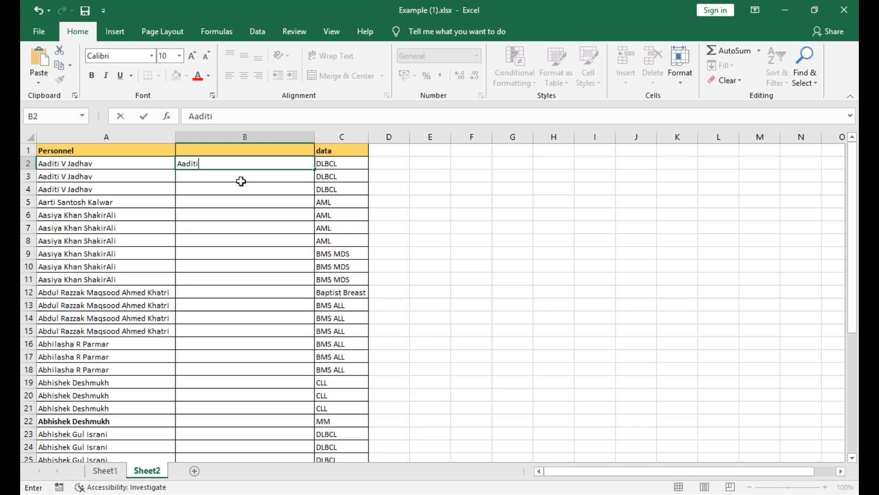
{"action": "key", "text": "Return"}
Flash Fill column B from the example in B2 to extract all first names, and check the filled rows.
{"action": "left_click", "coordinate": [241, 163]}
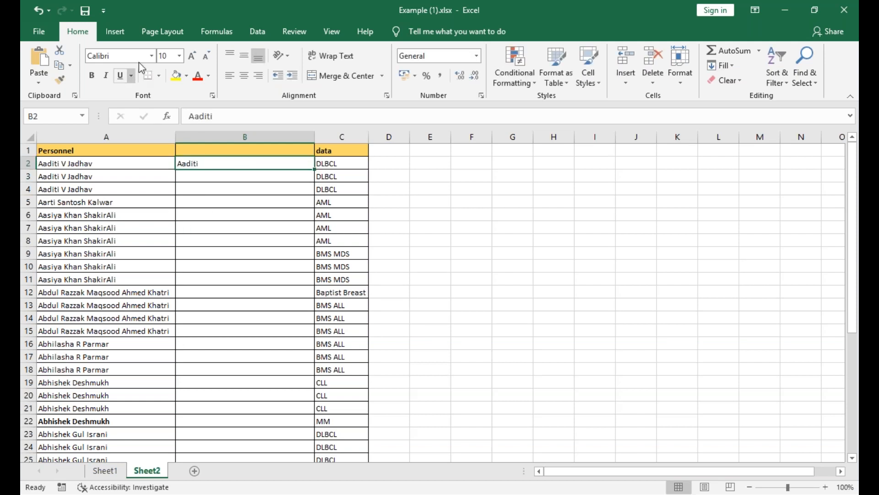
{"action": "left_click", "coordinate": [260, 34]}
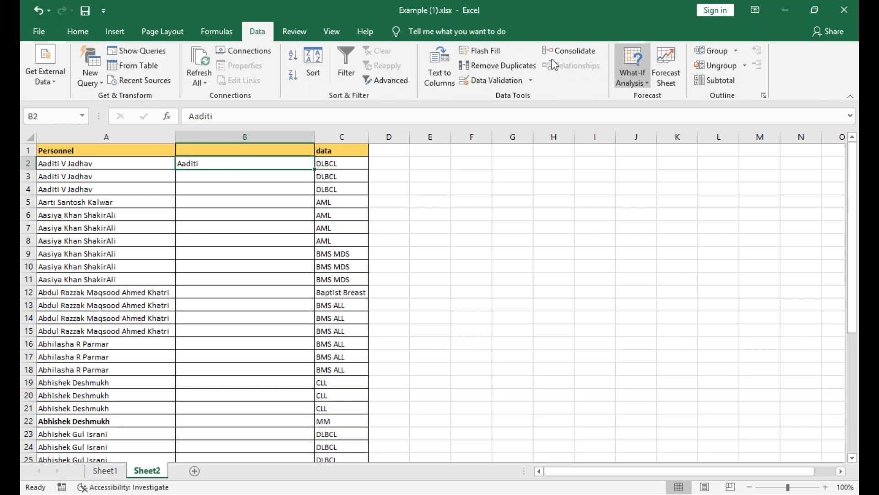
{"action": "left_click", "coordinate": [501, 50]}
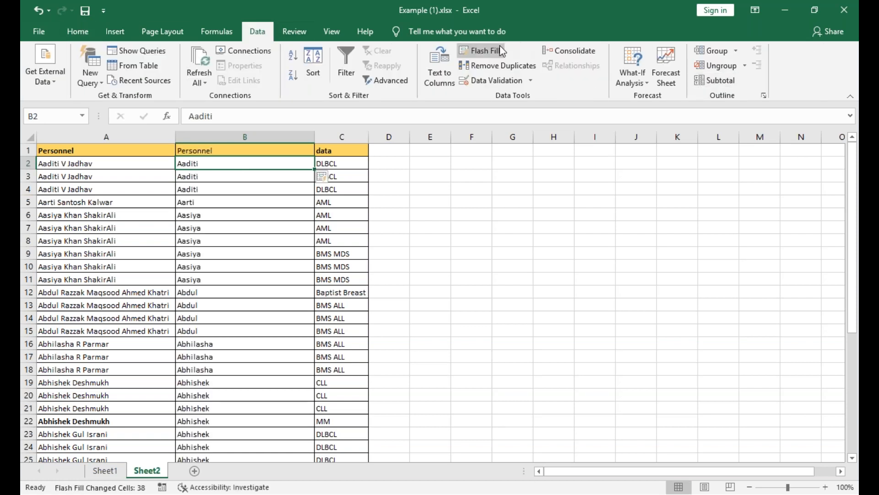
{"action": "scroll", "coordinate": [200, 314], "scroll_direction": "down", "scroll_amount": 9}
{"action": "scroll", "coordinate": [199, 314], "scroll_direction": "up", "scroll_amount": 9}
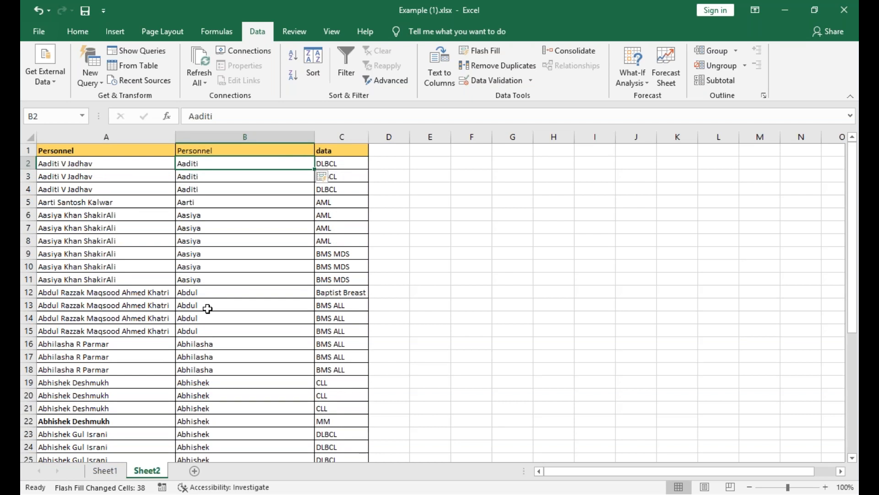
Undo the Flash Fill in column B and the first-name entry in B2.
{"action": "key", "text": "ctrl+z"}
{"action": "key", "text": "ctrl+z"}
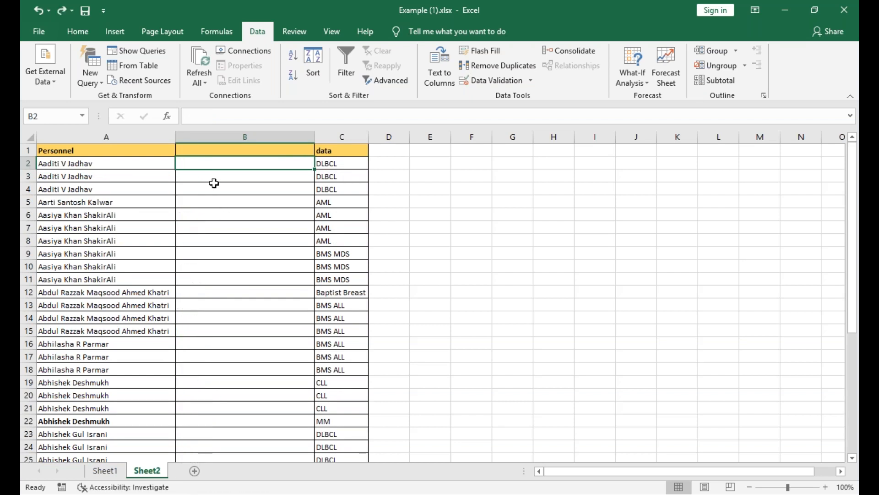
Enter DL in D2 and Flash Fill column D with the first two letters of each data entry.
{"action": "left_click", "coordinate": [403, 168]}
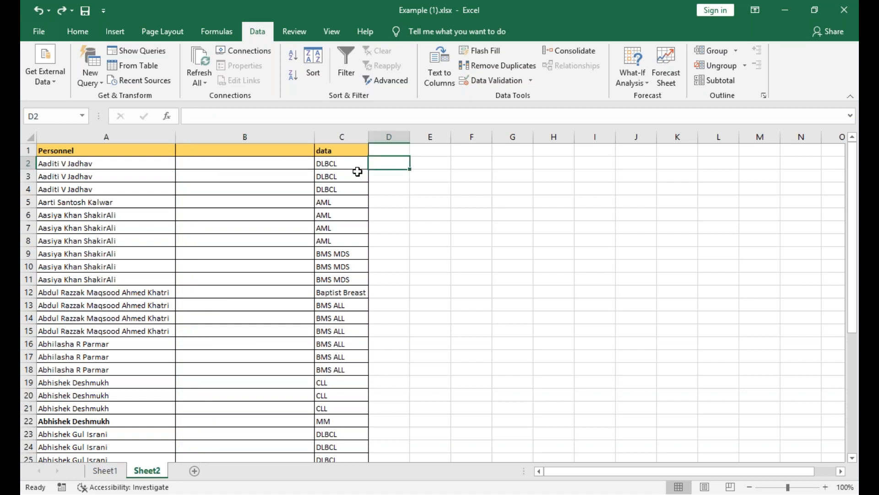
{"action": "type", "text": "dl"}
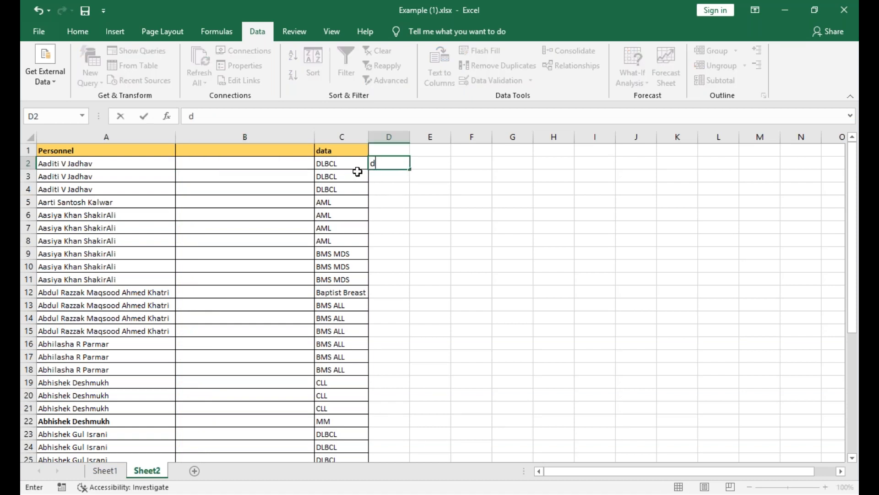
{"action": "key", "text": "BackSpace"}
{"action": "key", "text": "BackSpace"}
{"action": "type", "text": "Dl"}
{"action": "key", "text": "BackSpace"}
{"action": "type", "text": "L"}
{"action": "left_click", "coordinate": [374, 237]}
{"action": "left_click", "coordinate": [406, 165]}
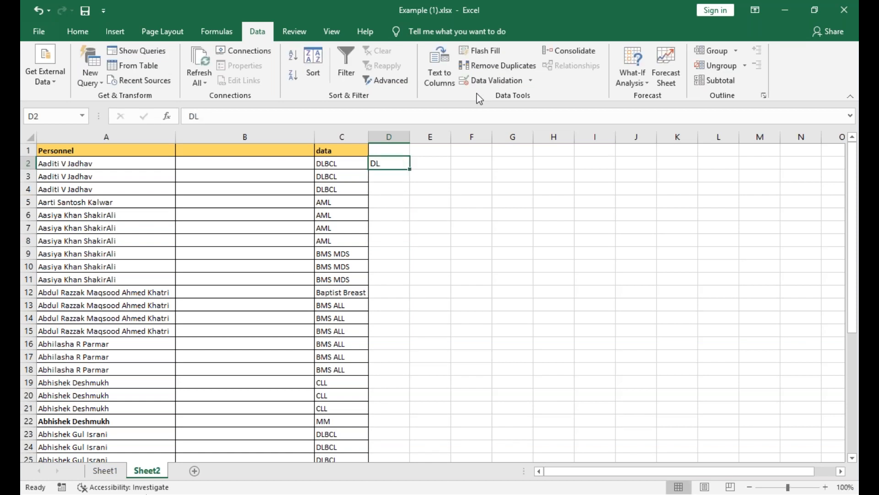
{"action": "left_click", "coordinate": [493, 51]}
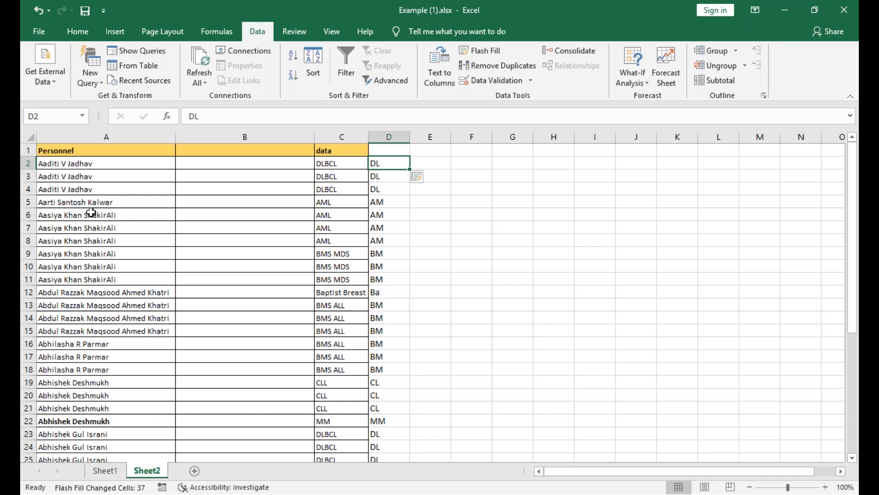
{"action": "left_click", "coordinate": [219, 153]}
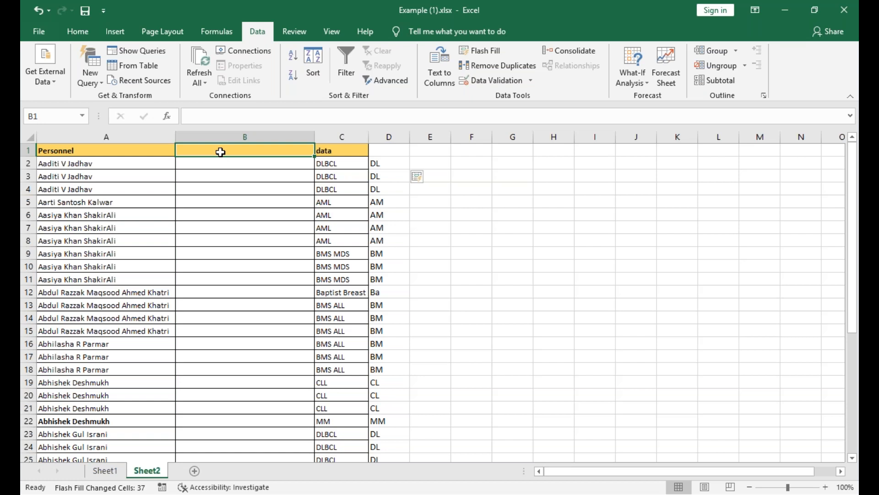
{"action": "left_click", "coordinate": [158, 257]}
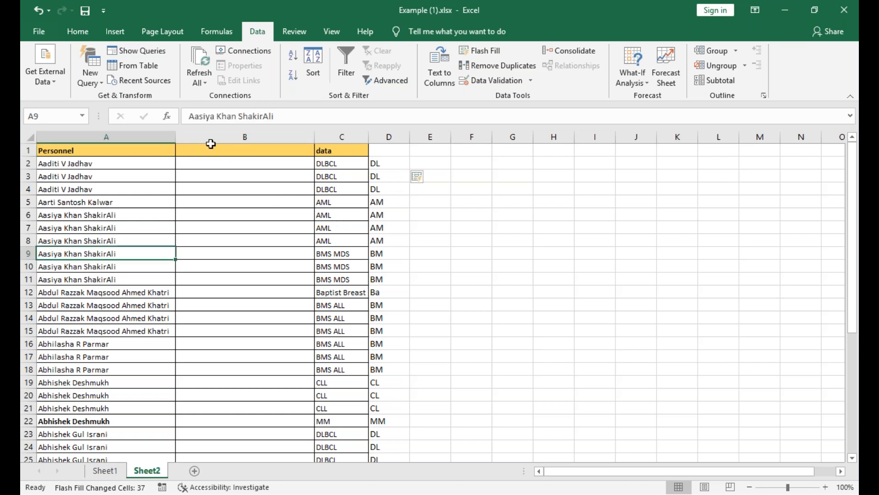
Examine the Fill options that also offer Flash Fill for the empty cell B2.
{"action": "left_click", "coordinate": [222, 166]}
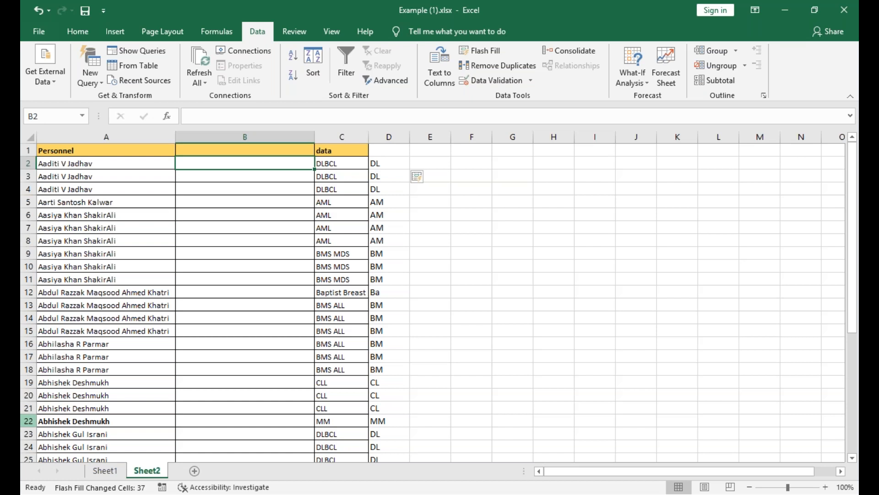
{"action": "left_click", "coordinate": [74, 30]}
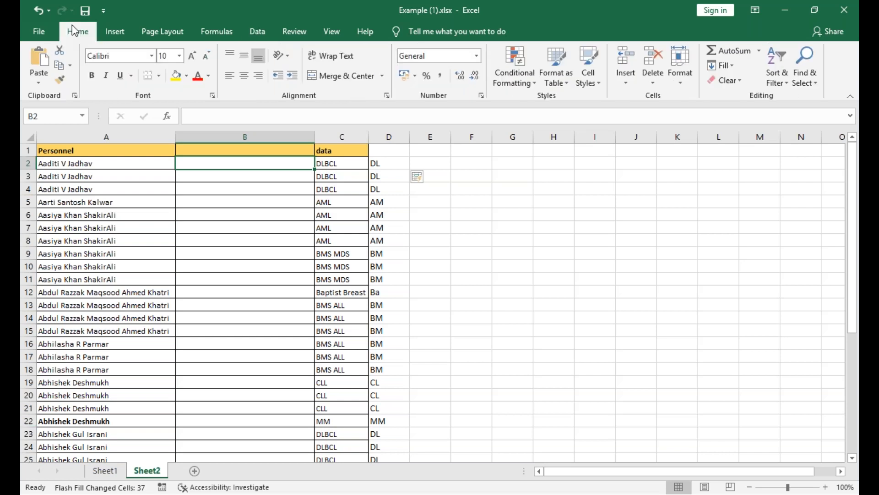
{"action": "left_click", "coordinate": [731, 69]}
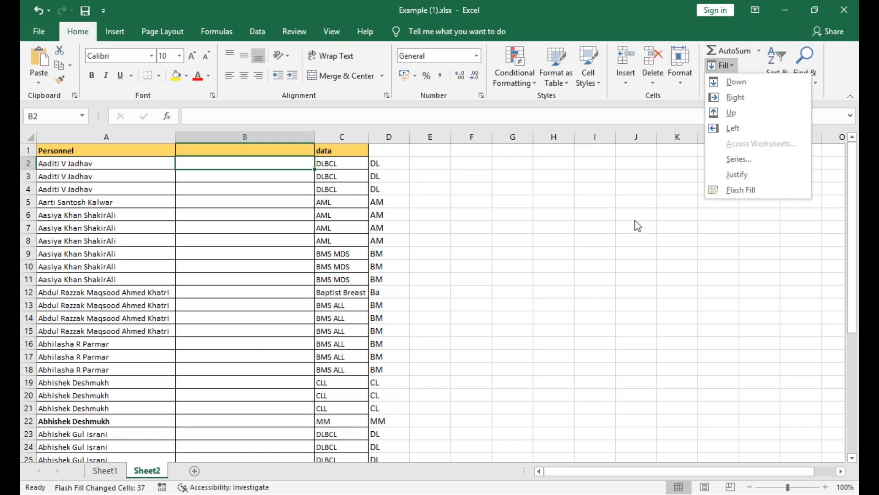
{"action": "left_click", "coordinate": [632, 188]}
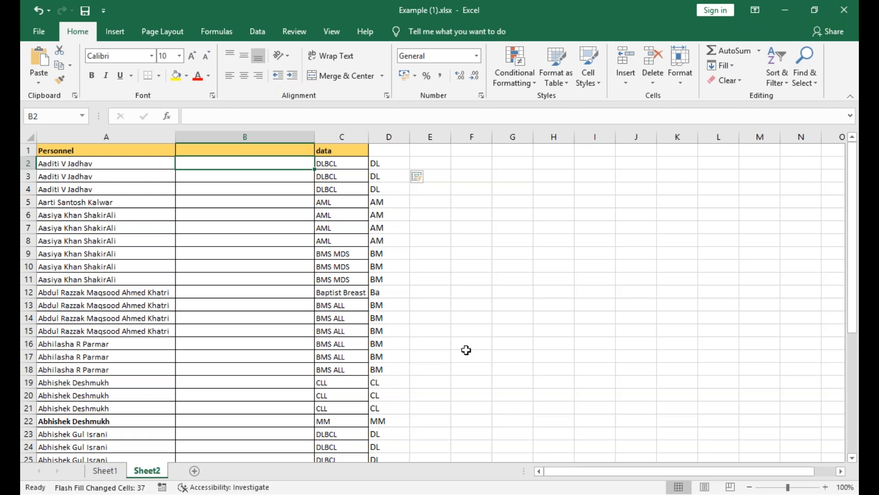
Review the Automatically Flash Fill setting among Excel's advanced editing options, leaving the options without saving changes.
{"action": "left_click", "coordinate": [39, 29]}
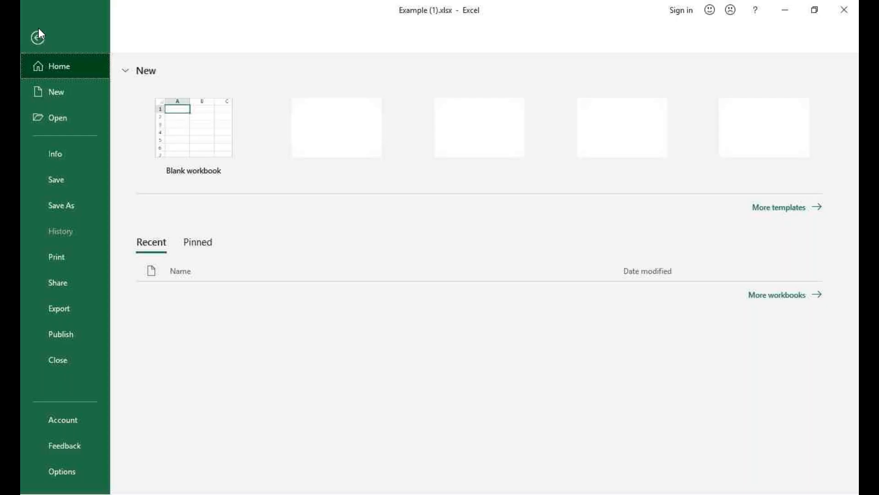
{"action": "left_click", "coordinate": [60, 474]}
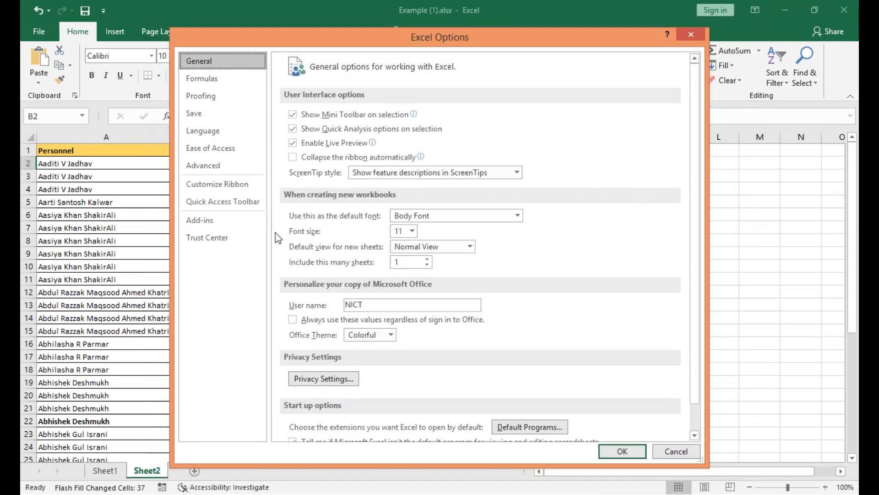
{"action": "left_click", "coordinate": [194, 147]}
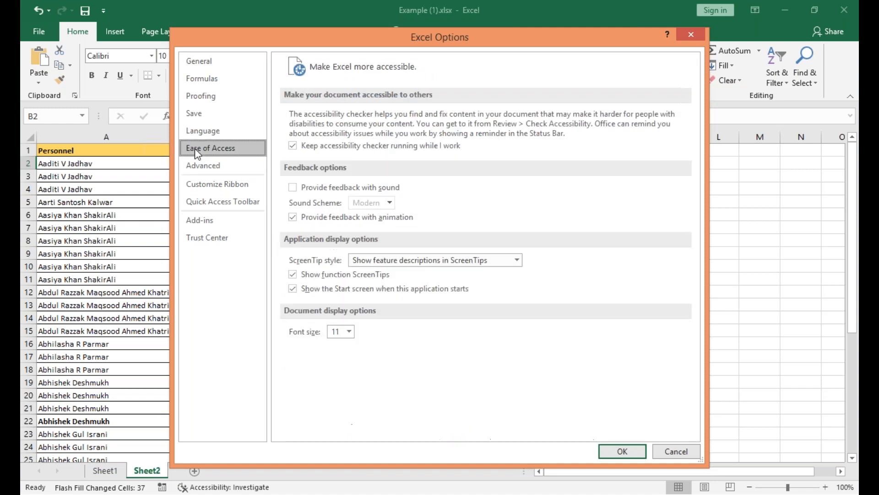
{"action": "left_click", "coordinate": [197, 172]}
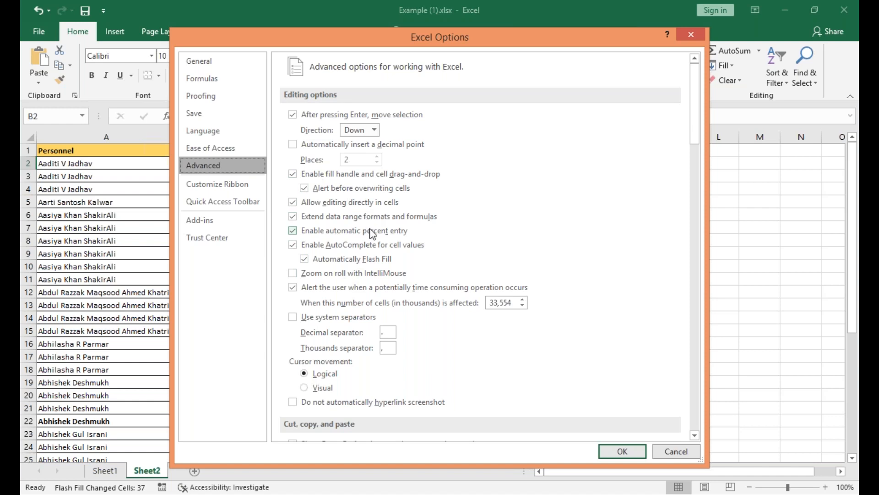
{"action": "left_click", "coordinate": [391, 347]}
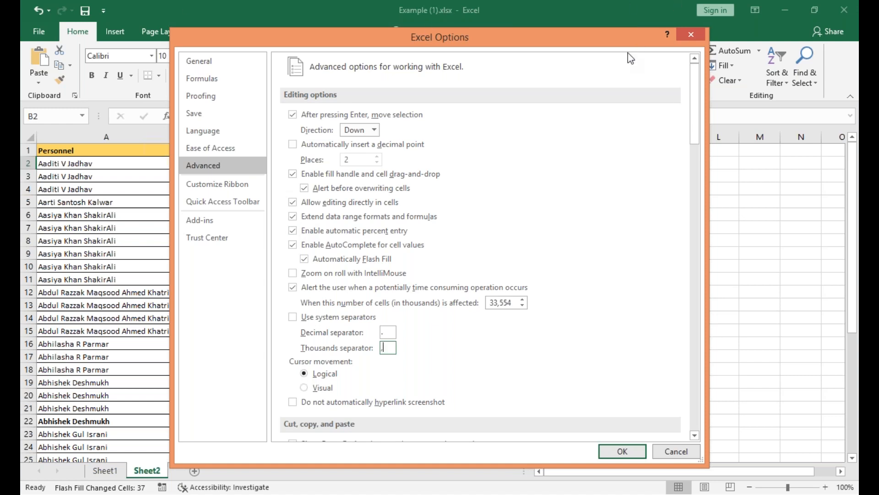
{"action": "left_click", "coordinate": [595, 12]}
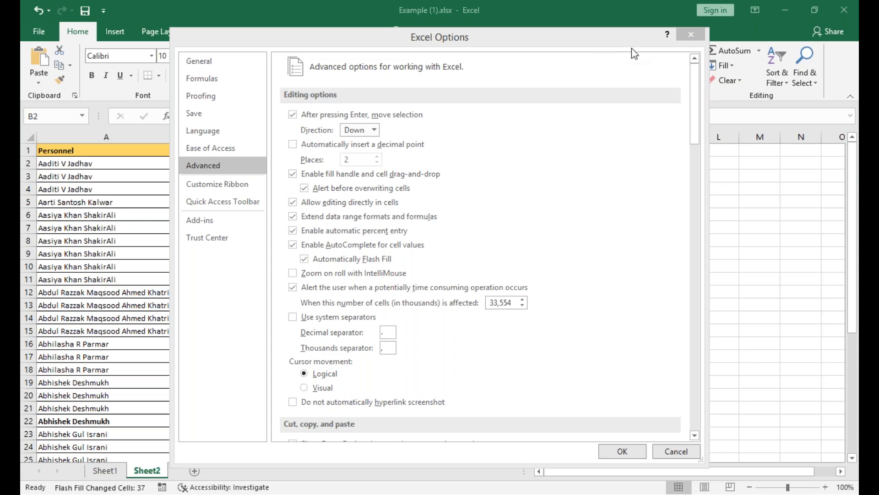
{"action": "left_click", "coordinate": [595, 300]}
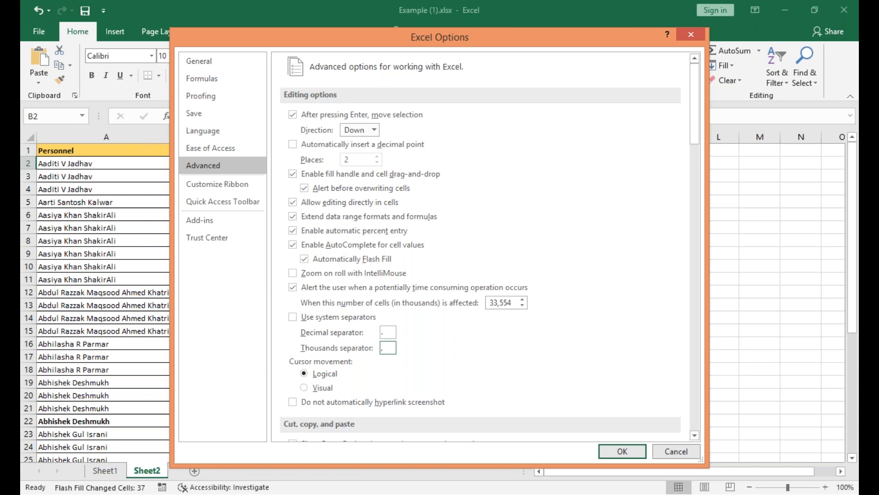
{"action": "left_click", "coordinate": [666, 453]}
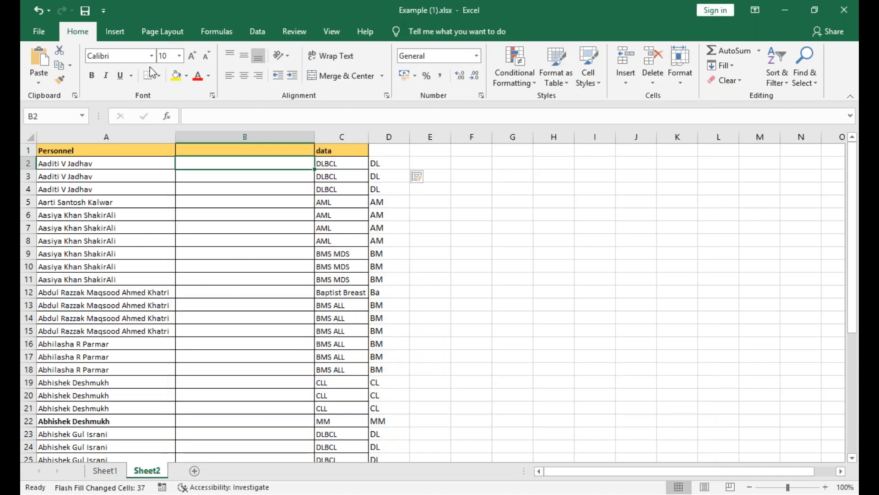
Undo the Flash Fill in column D, the DL entry in D2 and the insertion of blank column B.
{"action": "left_click", "coordinate": [257, 36]}
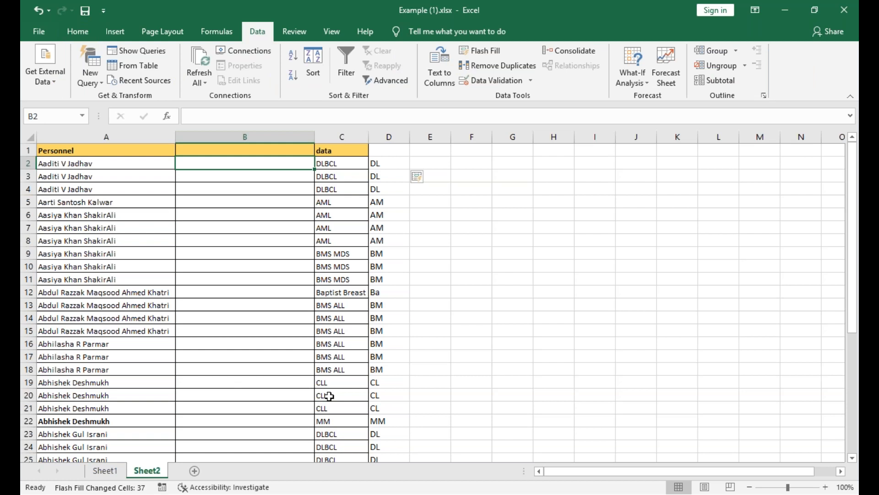
{"action": "key", "text": "ctrl+z"}
{"action": "key", "text": "ctrl+z"}
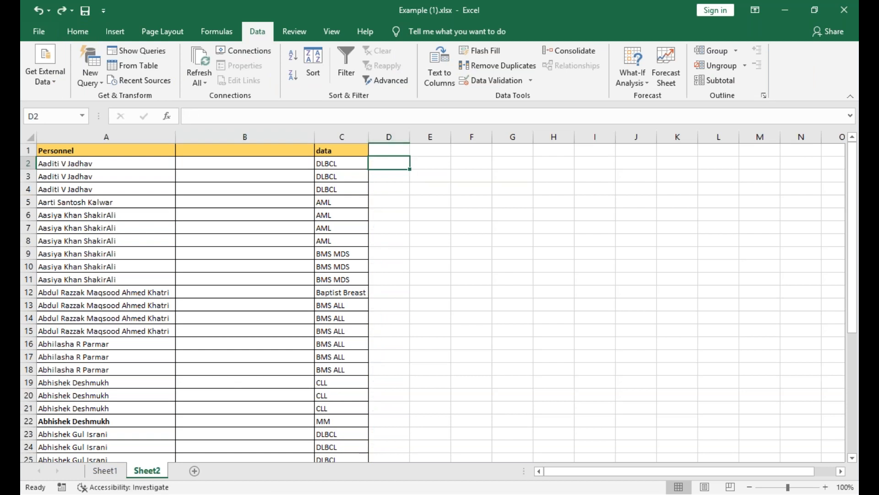
{"action": "key", "text": "ctrl+z"}
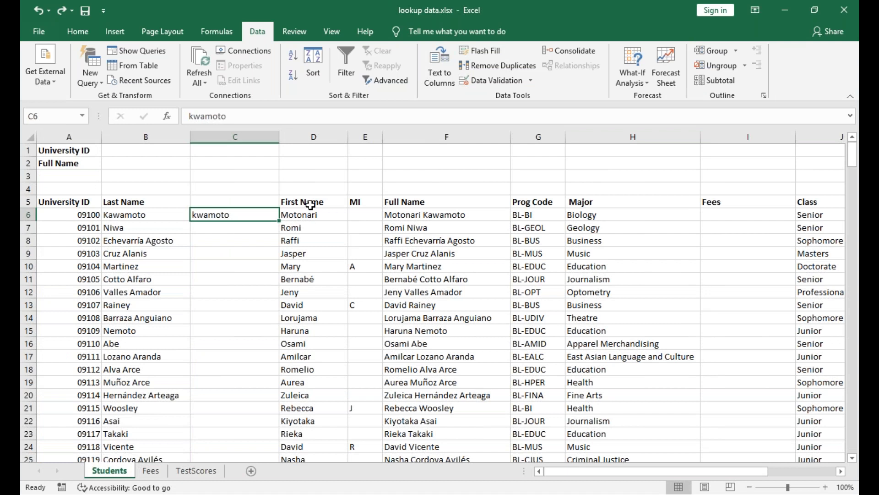
Copy the Major entries H6:H69 from the Students sheet of lookup data.xlsx.
{"action": "left_click", "coordinate": [540, 218]}
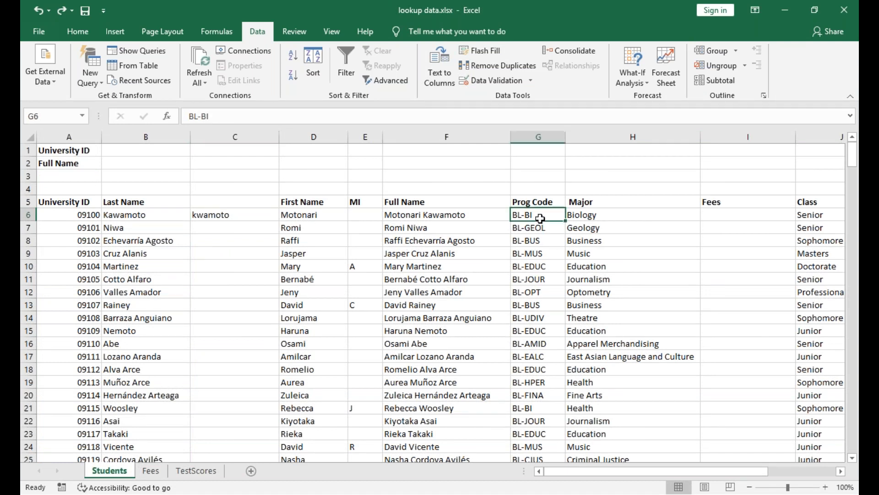
{"action": "left_click_drag", "start_coordinate": [595, 217], "coordinate": [626, 468]}
{"action": "key", "text": "ctrl+c"}
{"action": "key", "text": "ctrl+q"}
{"action": "key", "text": "ctrl+n"}
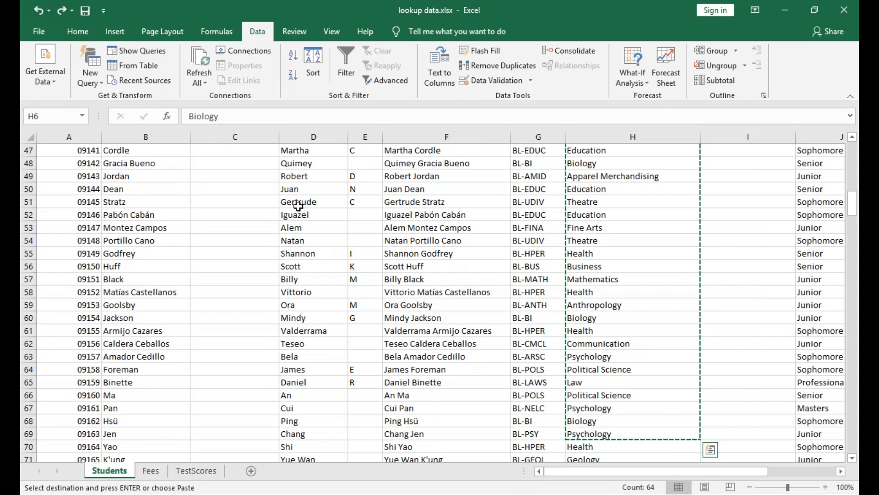
Switch to Example (1).xlsx and paste the copied majors into Sheet2 starting at C1.
{"action": "key", "text": "alt+Tab"}
{"action": "left_click", "coordinate": [249, 163]}
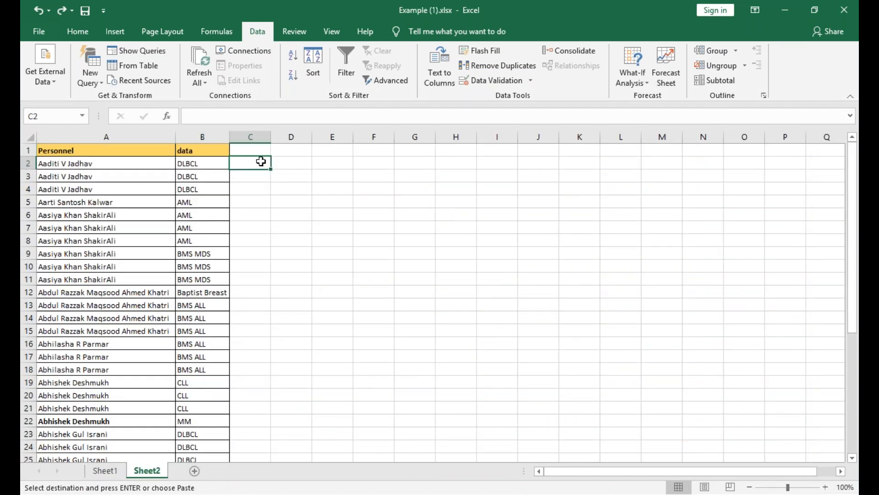
{"action": "left_click", "coordinate": [261, 151]}
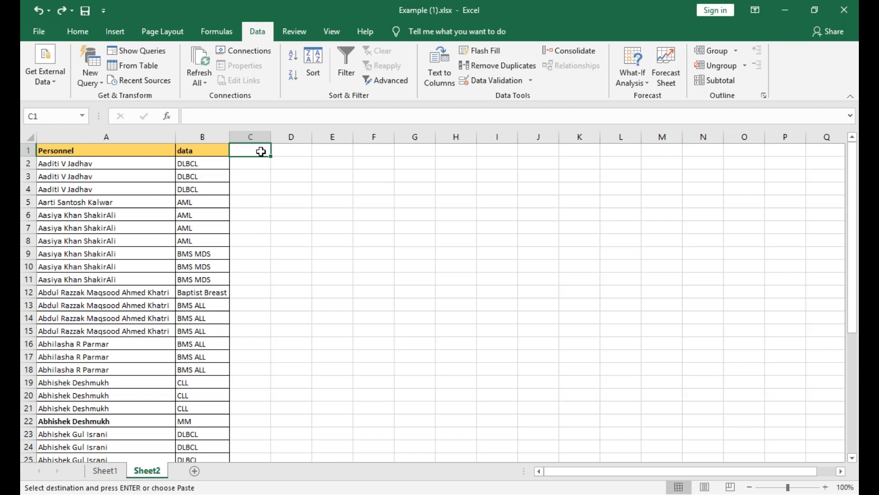
{"action": "key", "text": "ctrl+v"}
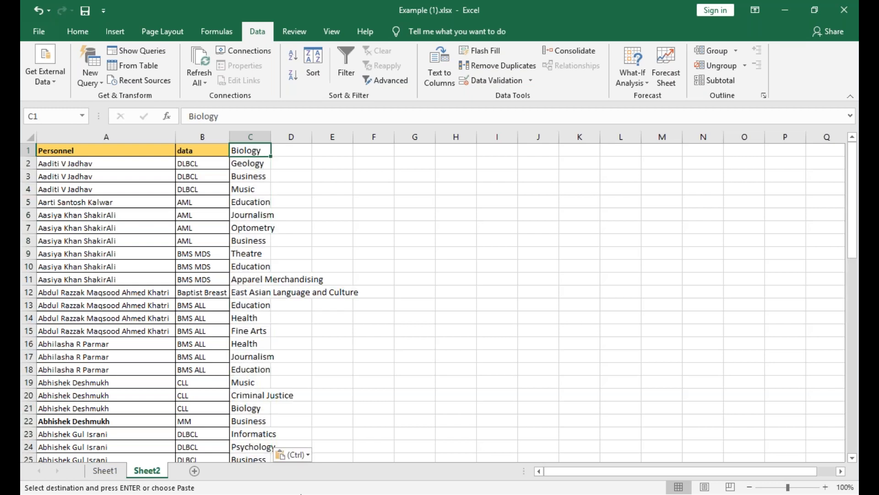
{"action": "key", "text": "Escape"}
Replace the C1 entry with the header MAJOR and autofit the width of column C.
{"action": "type", "text": "subje"}
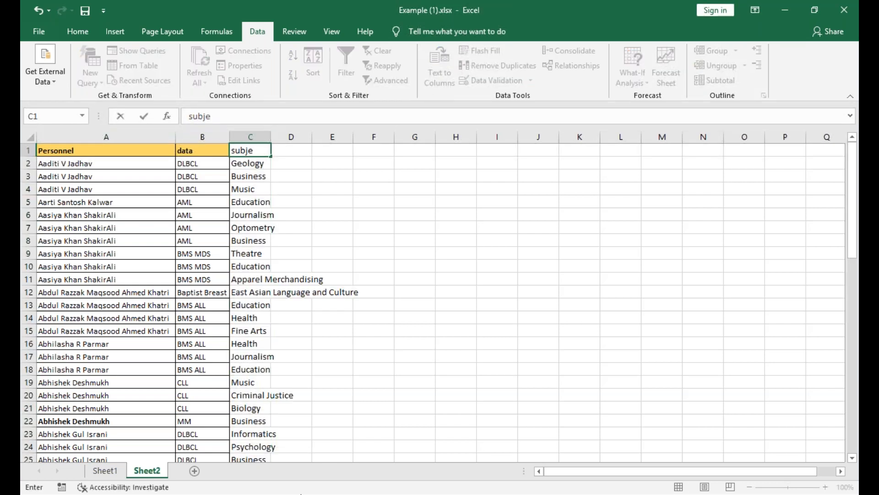
{"action": "key", "text": "BackSpace"}
{"action": "key", "text": "BackSpace"}
{"action": "key", "text": "BackSpace"}
{"action": "key", "text": "BackSpace"}
{"action": "key", "text": "BackSpace"}
{"action": "type", "text": "MAJOR"}
{"action": "left_click", "coordinate": [357, 397]}
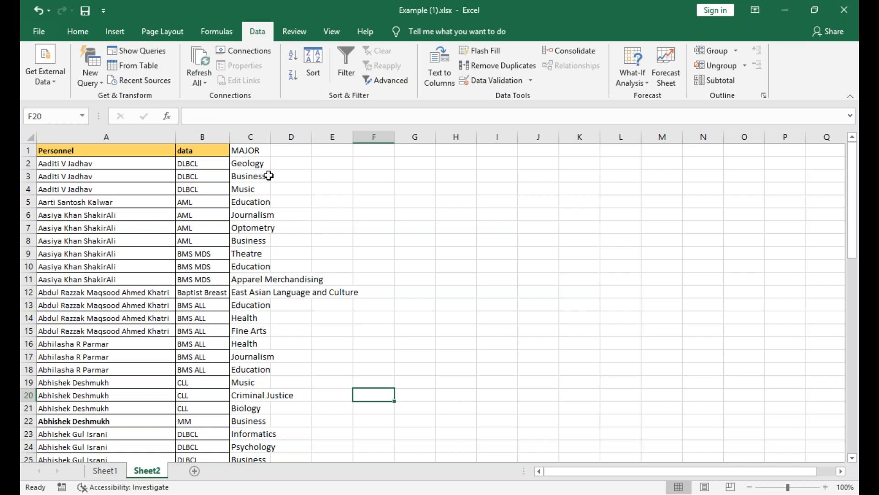
{"action": "double_click", "coordinate": [271, 137]}
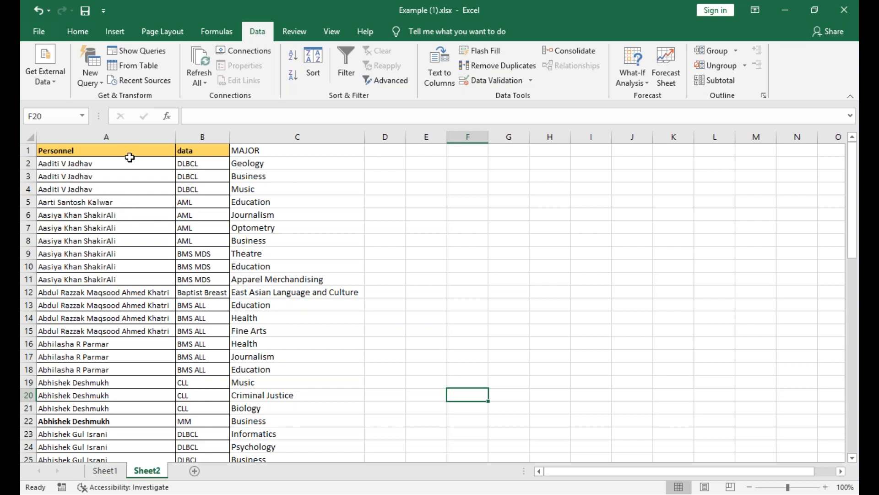
Remove duplicates from the Personnel column only, continuing with the current selection and treating row 1 as headers, and undo the removal.
{"action": "left_click", "coordinate": [133, 150]}
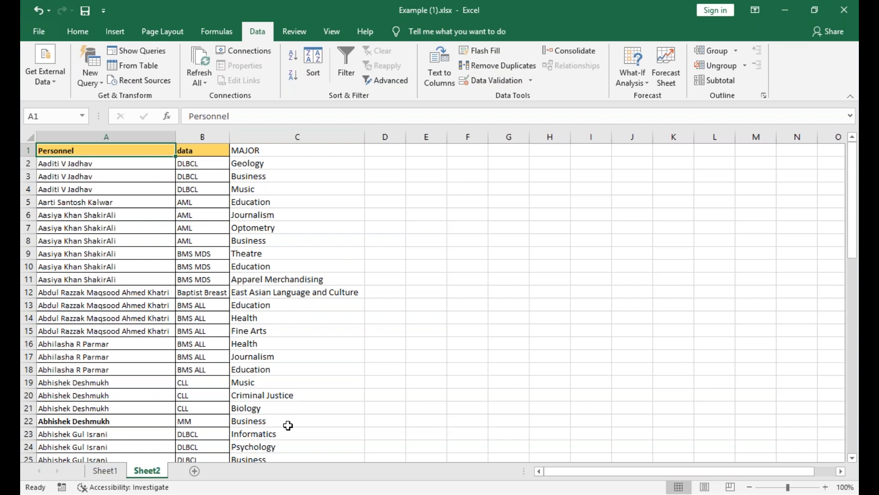
{"action": "key", "text": "ctrl+shift+Down"}
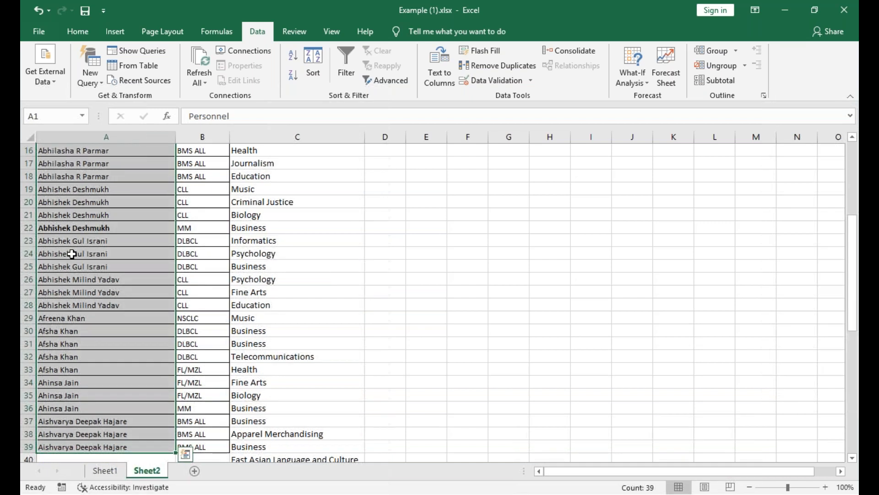
{"action": "scroll", "coordinate": [71, 253], "scroll_direction": "up", "scroll_amount": 5}
{"action": "left_click", "coordinate": [471, 70]}
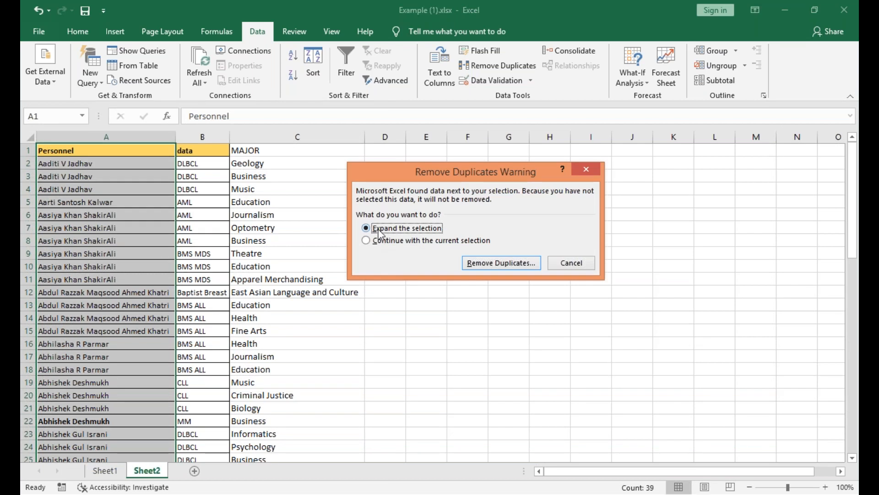
{"action": "left_click", "coordinate": [366, 241]}
{"action": "left_click", "coordinate": [497, 262]}
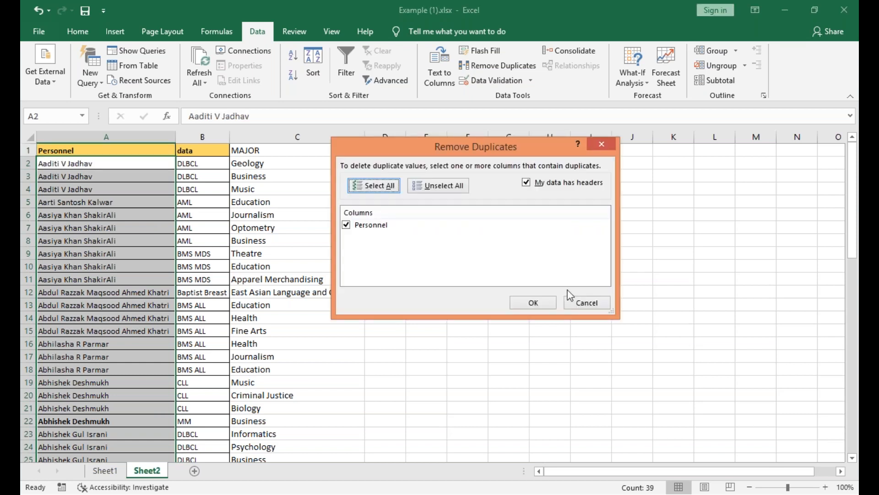
{"action": "left_click", "coordinate": [539, 303]}
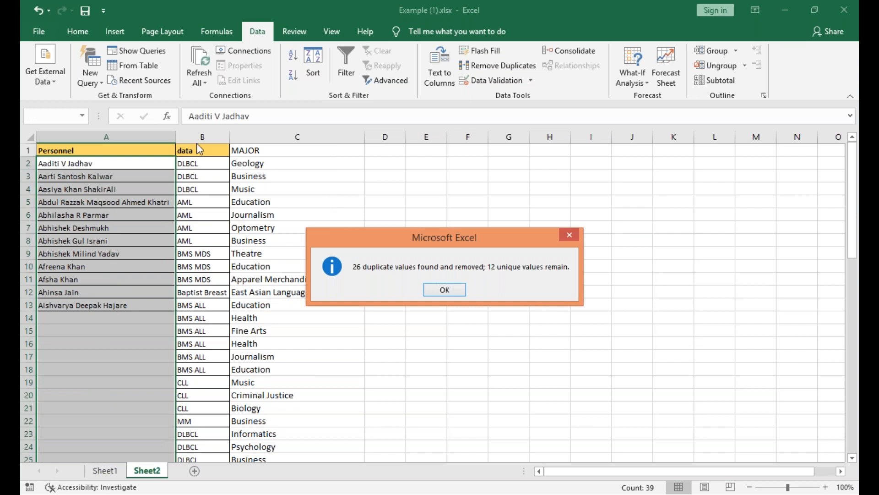
{"action": "left_click", "coordinate": [445, 290]}
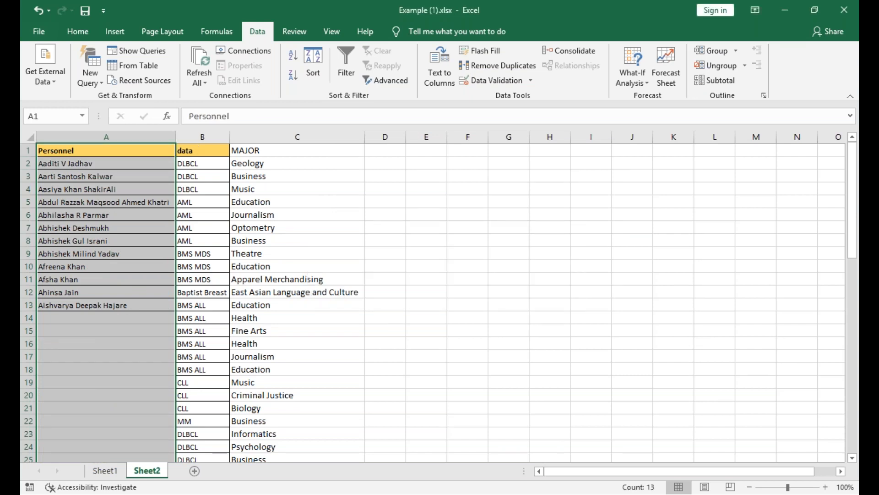
{"action": "key", "text": "ctrl+z"}
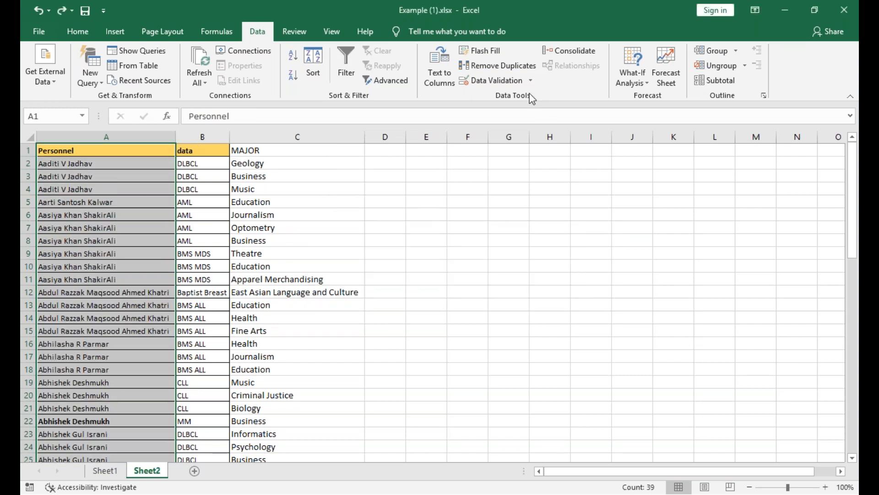
Compare the choices for expanding or keeping the current selection when removing Personnel duplicates, and cancel the removal.
{"action": "left_click", "coordinate": [499, 65]}
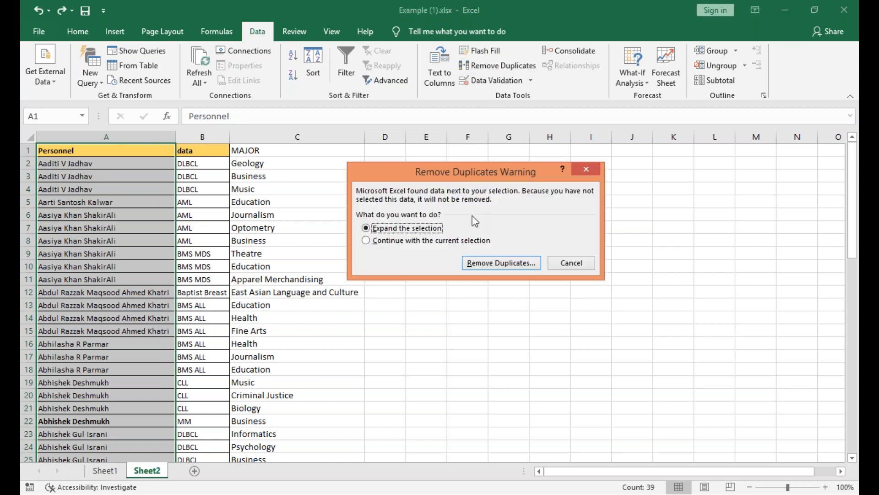
{"action": "left_click", "coordinate": [367, 240]}
{"action": "left_click", "coordinate": [369, 229]}
{"action": "left_click", "coordinate": [588, 172]}
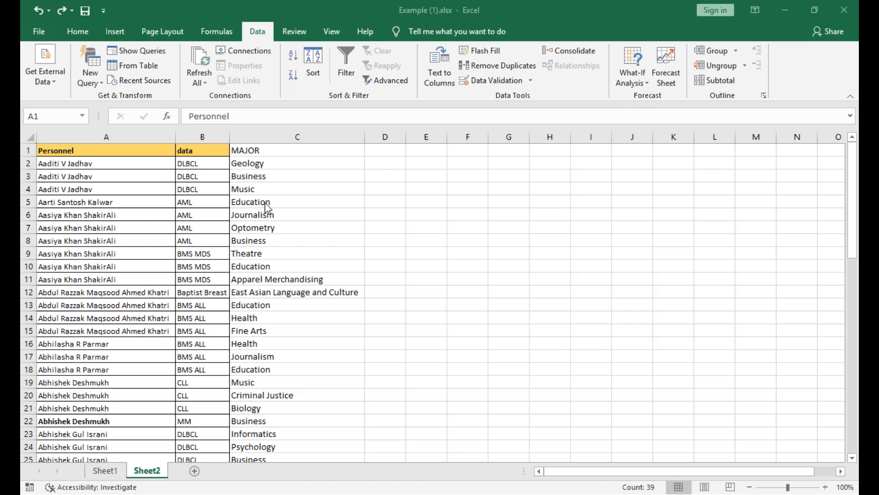
Remove duplicates from Sheet2 with the selection expanded to Personnel, data and MAJOR, treating row 1 as headers.
{"action": "key", "text": "ctrl+space"}
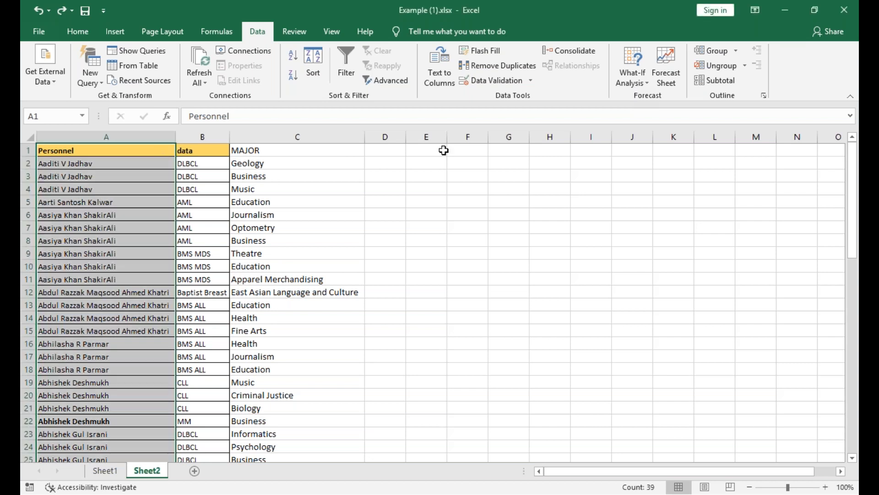
{"action": "left_click", "coordinate": [481, 66]}
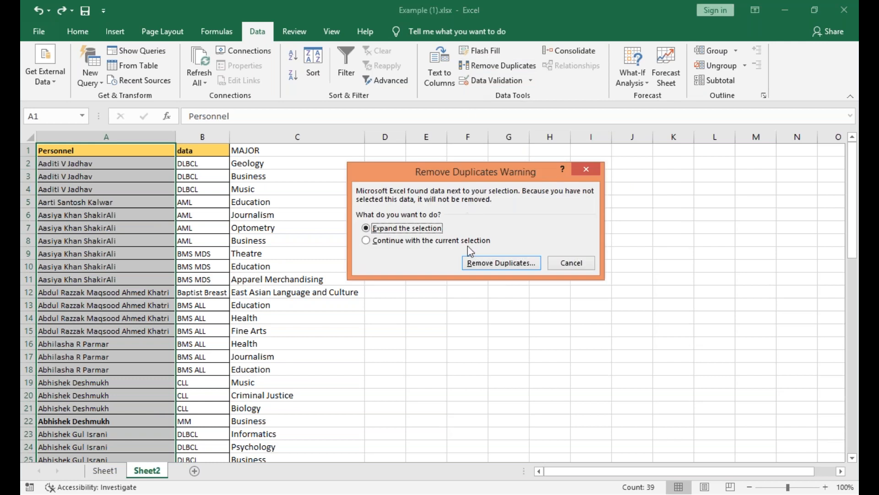
{"action": "left_click", "coordinate": [365, 240]}
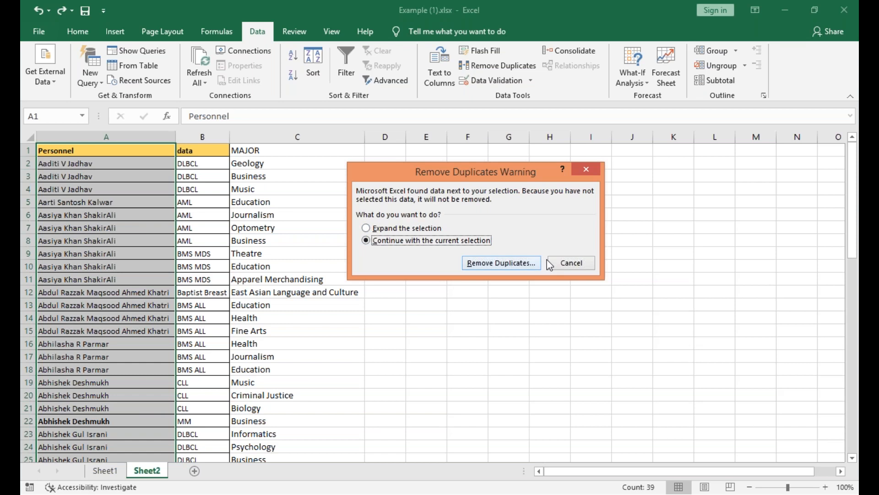
{"action": "left_click", "coordinate": [376, 228]}
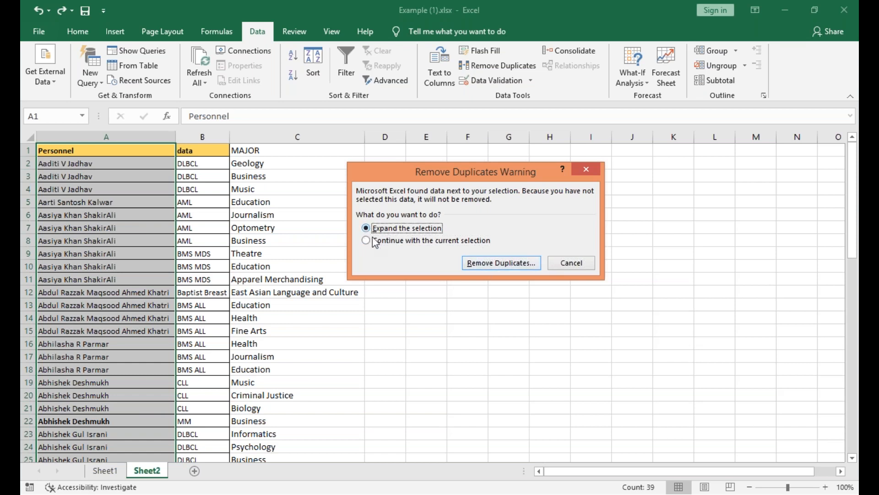
{"action": "left_click", "coordinate": [490, 264]}
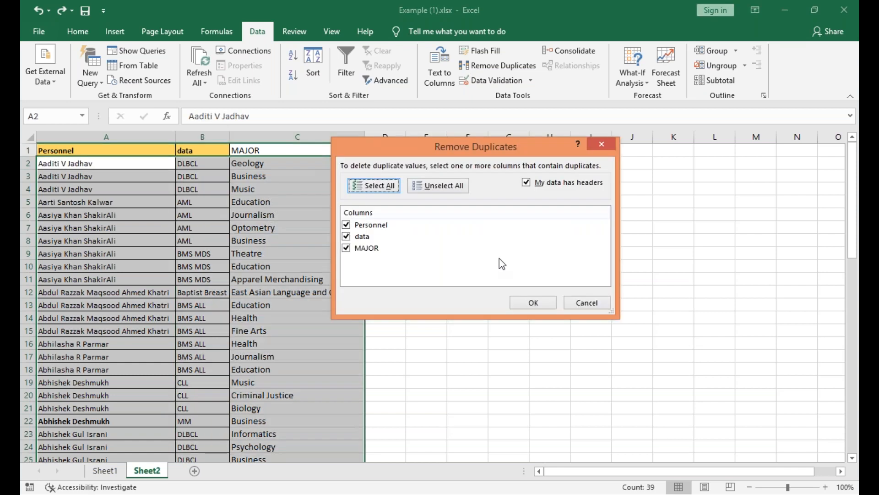
{"action": "left_click_drag", "start_coordinate": [439, 144], "coordinate": [317, 140]}
{"action": "left_click", "coordinate": [417, 288]}
{"action": "left_click", "coordinate": [443, 291]}
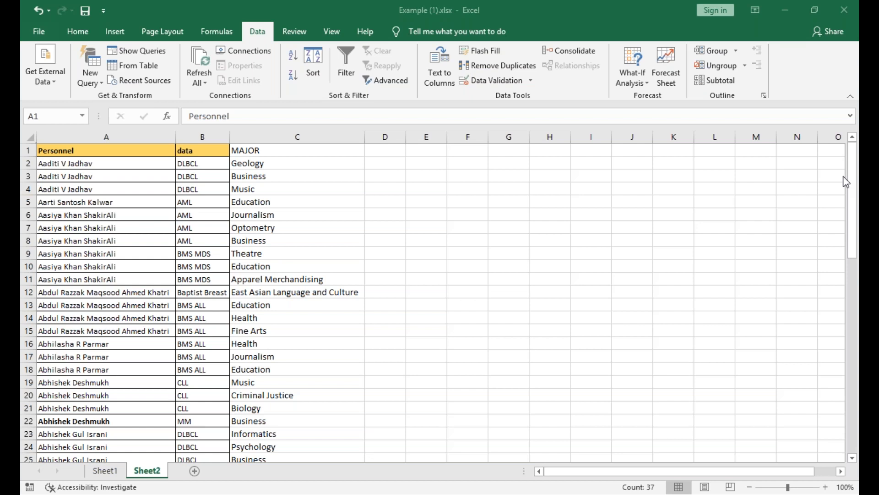
{"action": "left_click", "coordinate": [426, 265]}
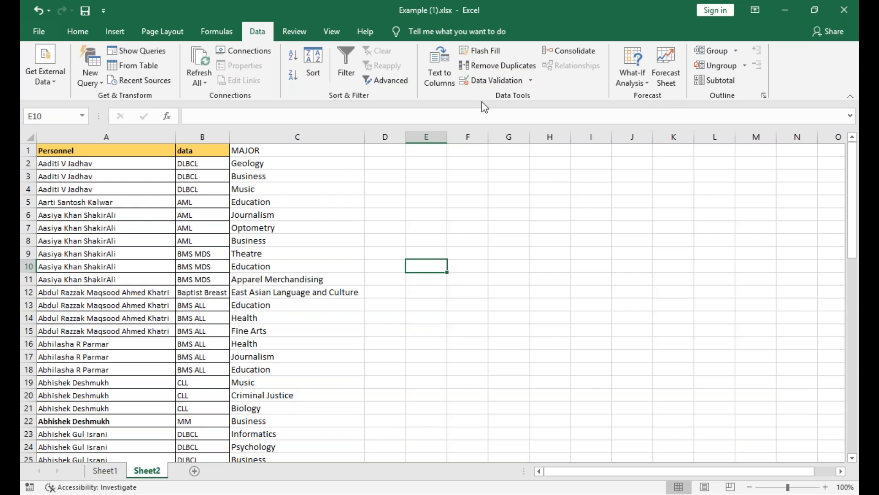
Try to remove duplicates from the manually selected table, matching on all three columns with headers.
{"action": "left_click", "coordinate": [232, 191]}
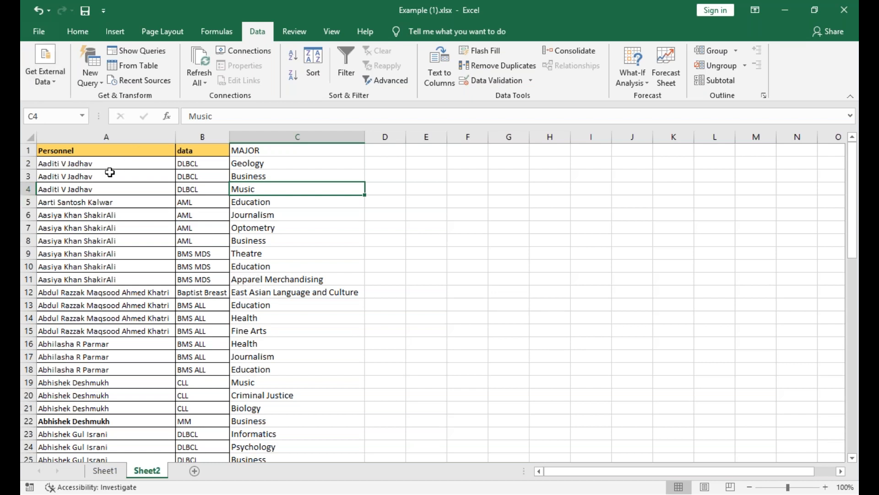
{"action": "left_click", "coordinate": [106, 137]}
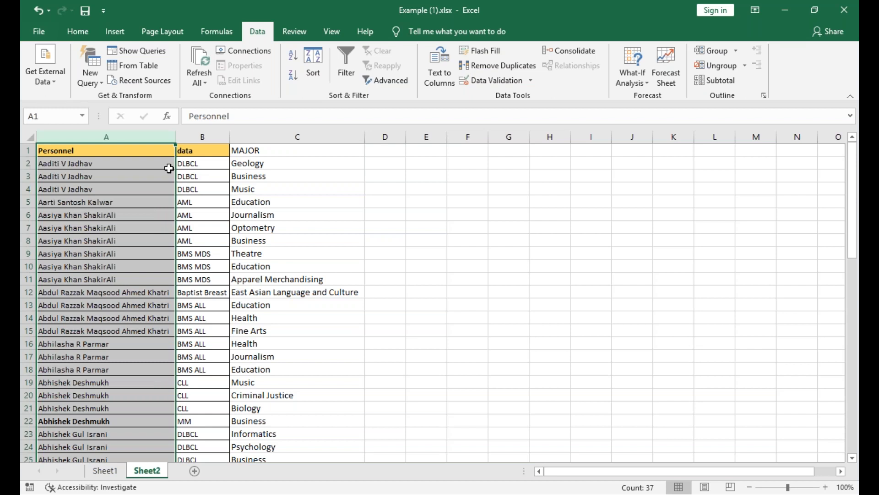
{"action": "left_click", "coordinate": [147, 150]}
{"action": "left_click_drag", "start_coordinate": [147, 149], "coordinate": [275, 418]}
{"action": "scroll", "coordinate": [339, 344], "scroll_direction": "up", "scroll_amount": 5}
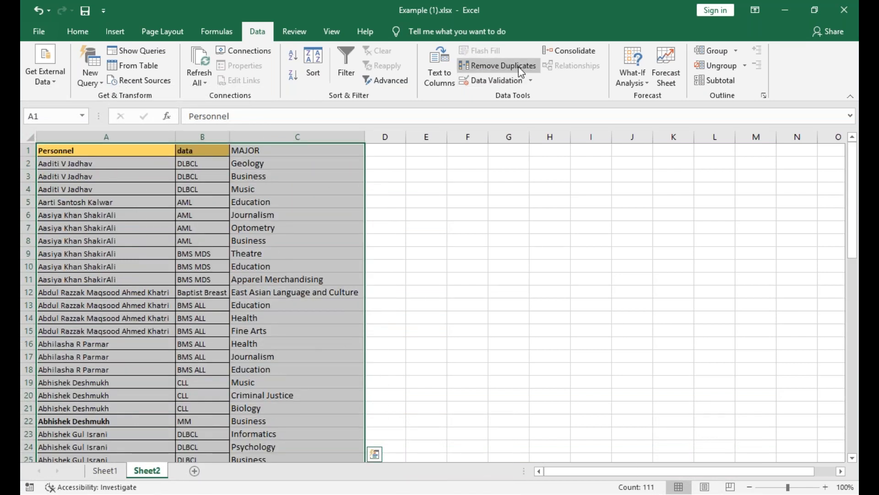
{"action": "left_click", "coordinate": [499, 65]}
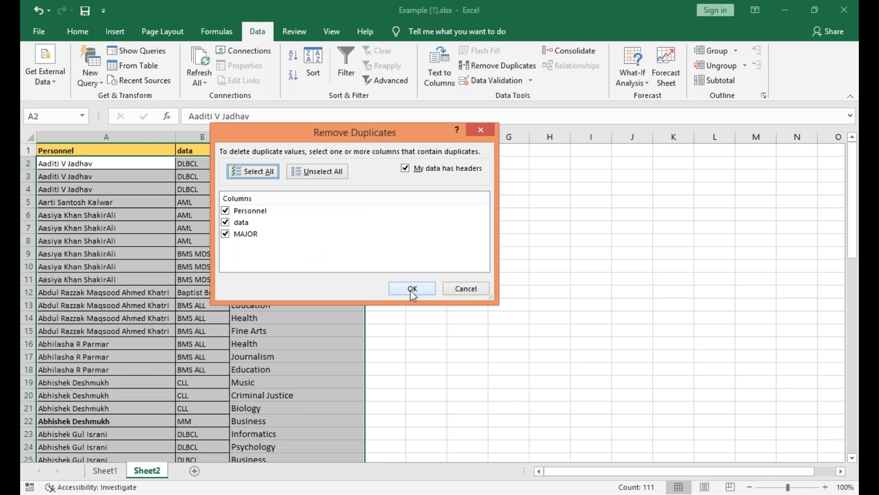
{"action": "left_click", "coordinate": [412, 289]}
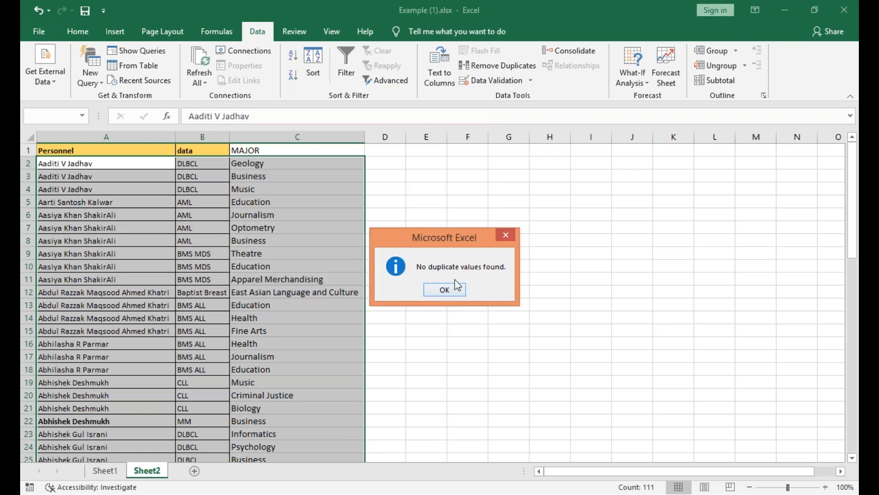
{"action": "left_click", "coordinate": [446, 289]}
{"action": "left_click", "coordinate": [285, 252]}
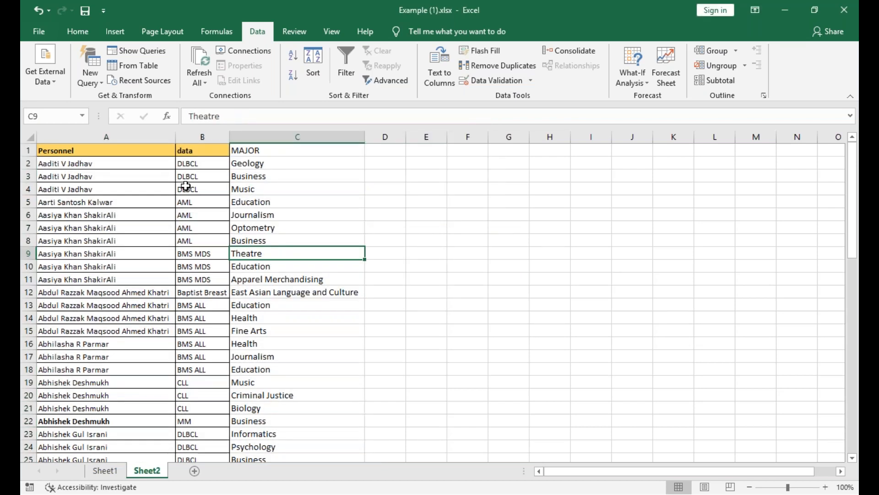
Compare the Personnel, data and MAJOR entries across rows 2 to 4 to see where the records differ.
{"action": "left_click", "coordinate": [164, 163]}
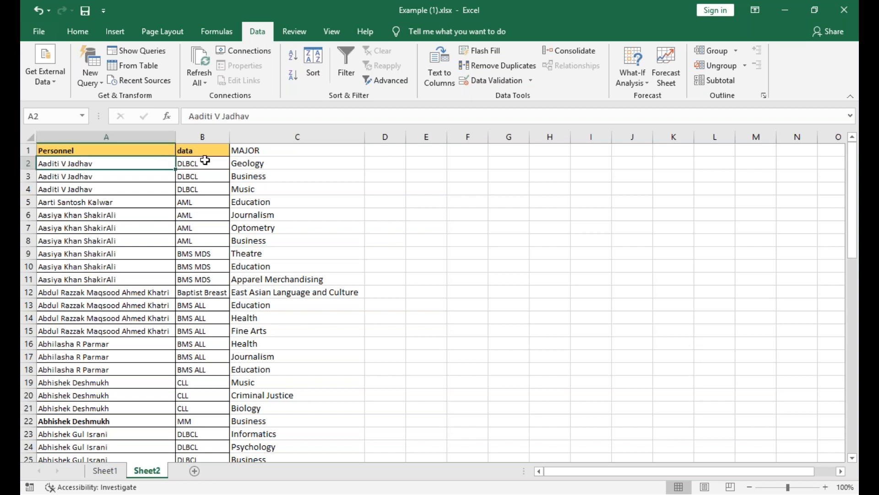
{"action": "left_click", "coordinate": [205, 160]}
{"action": "left_click", "coordinate": [240, 162]}
{"action": "left_click_drag", "start_coordinate": [163, 164], "coordinate": [257, 163]}
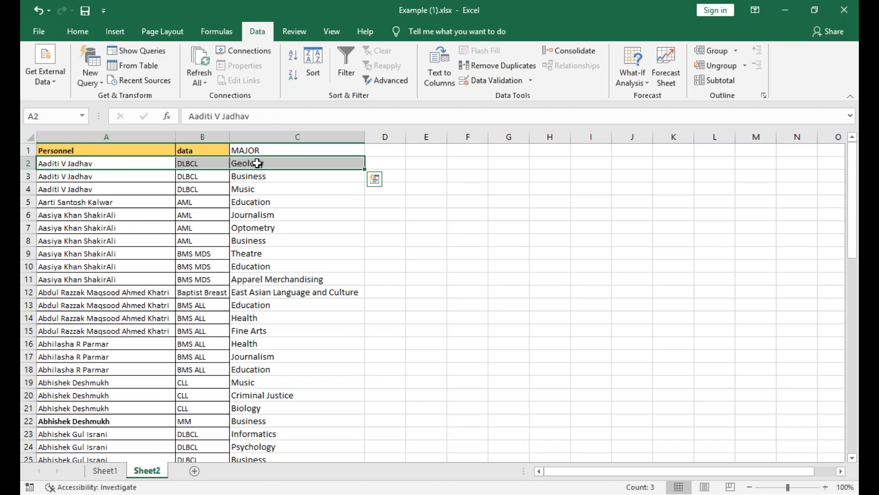
{"action": "left_click", "coordinate": [113, 162]}
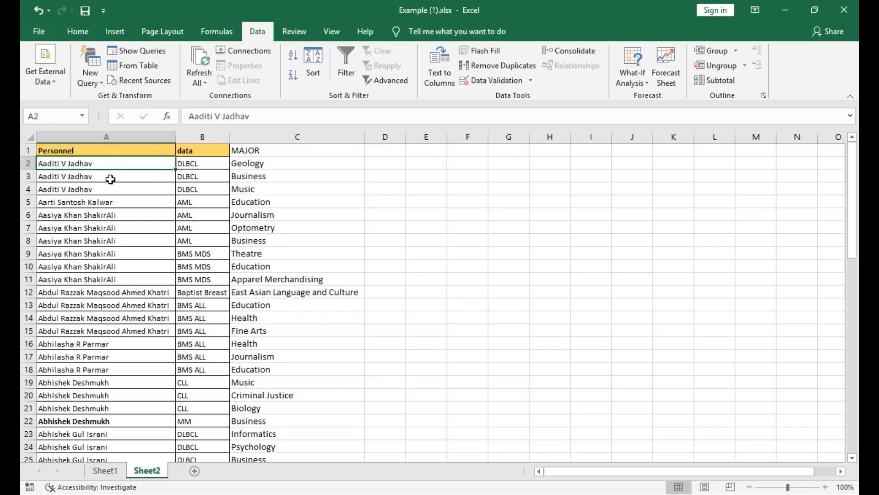
{"action": "key", "text": "Down"}
{"action": "key", "text": "Down"}
{"action": "left_click", "coordinate": [147, 167]}
{"action": "left_click", "coordinate": [195, 166]}
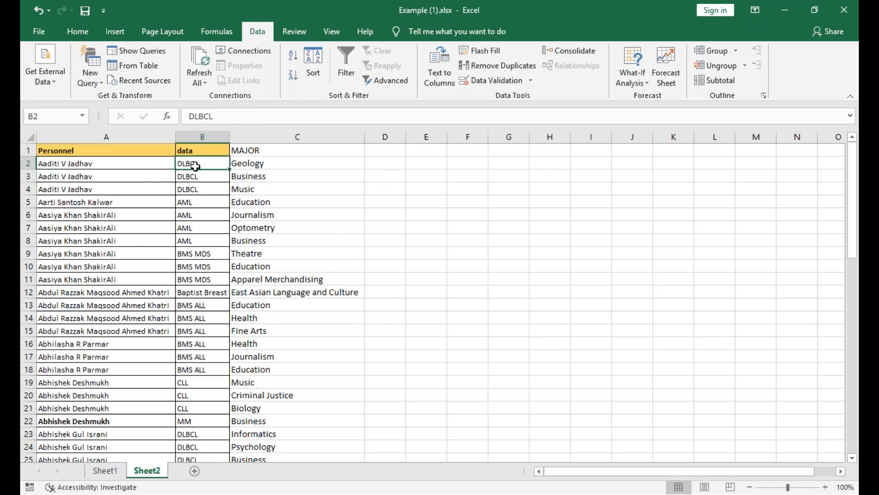
{"action": "left_click_drag", "start_coordinate": [195, 165], "coordinate": [197, 188]}
{"action": "left_click", "coordinate": [247, 160]}
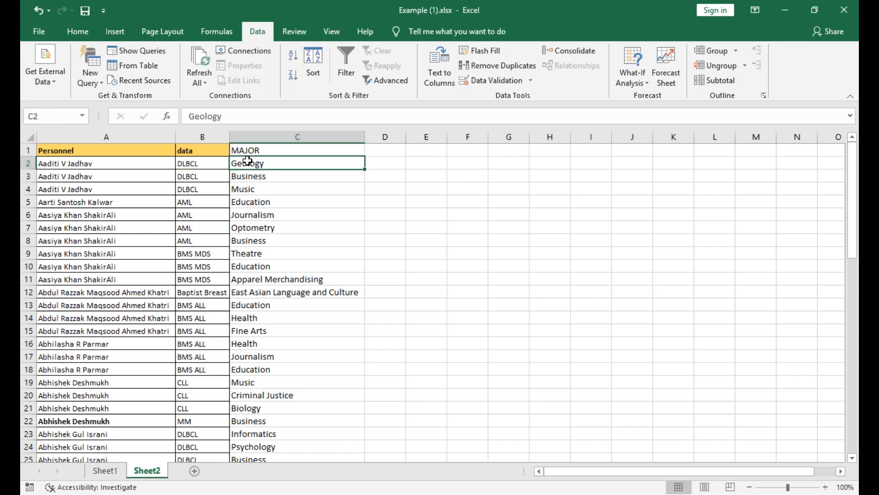
{"action": "left_click", "coordinate": [121, 161]}
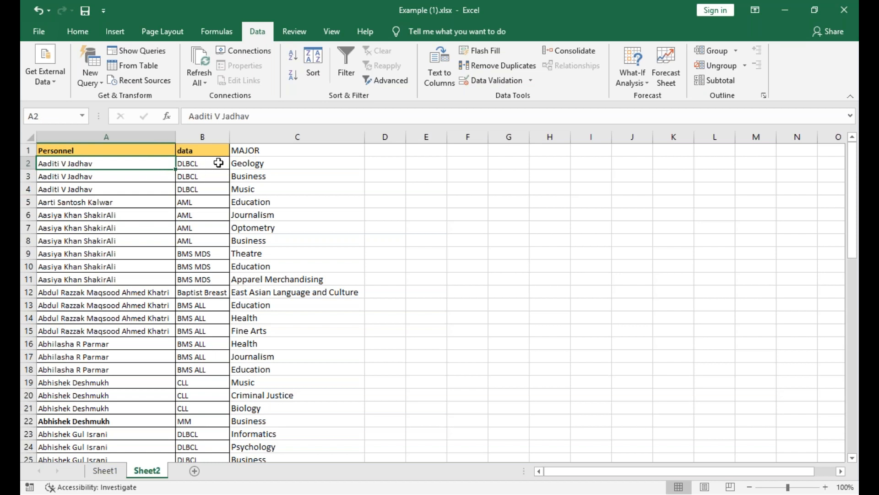
{"action": "left_click", "coordinate": [259, 166]}
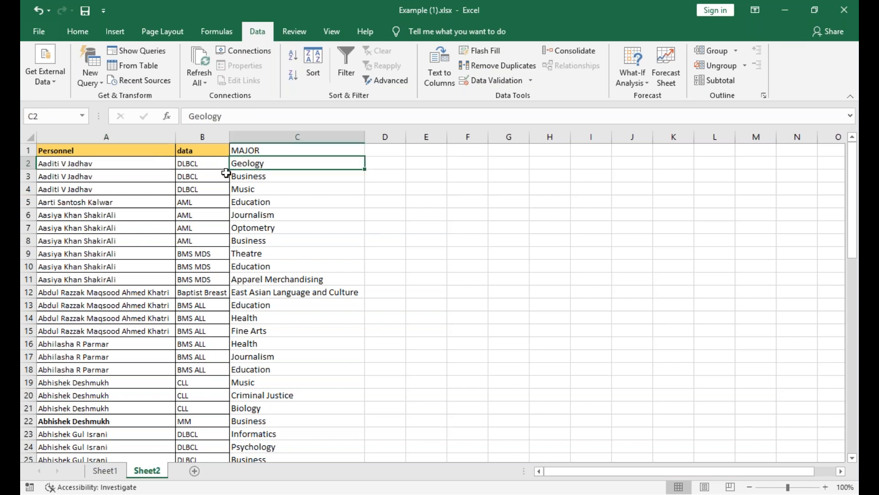
{"action": "left_click", "coordinate": [138, 180]}
{"action": "left_click", "coordinate": [202, 185]}
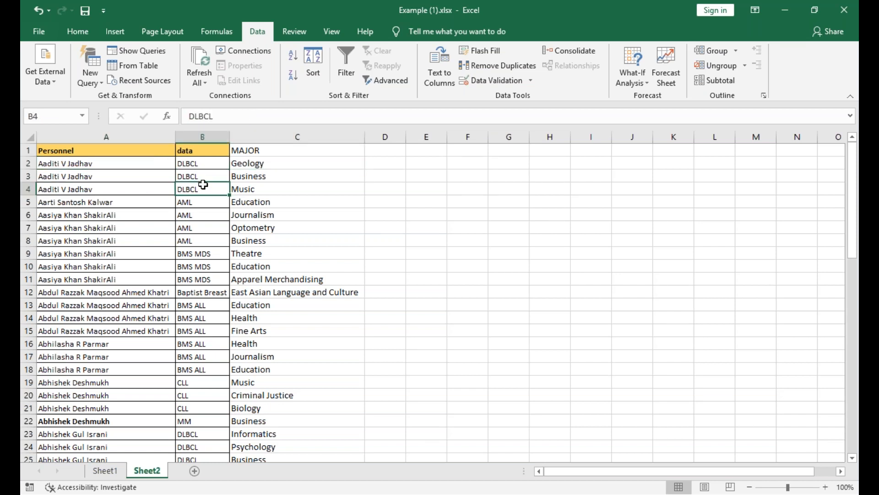
{"action": "left_click", "coordinate": [262, 179]}
{"action": "left_click", "coordinate": [261, 189]}
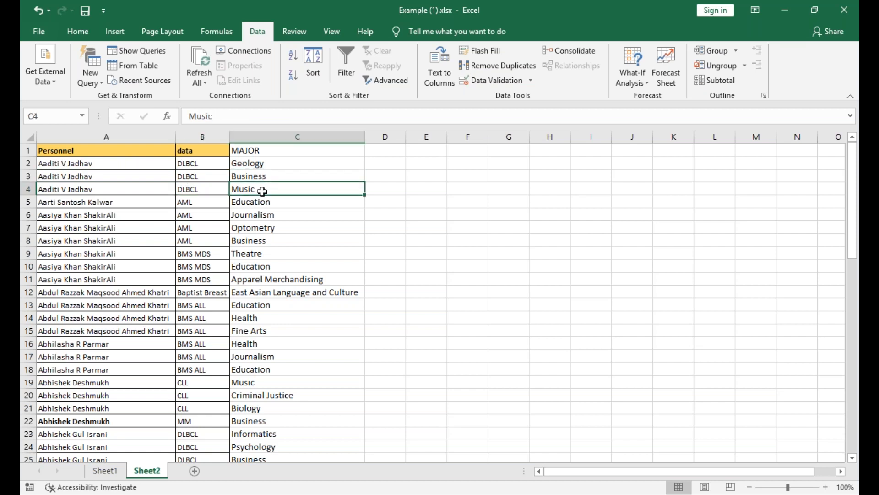
Fill Geology from C2 down through C4 and Business from C8 down through C10.
{"action": "left_click", "coordinate": [263, 165]}
{"action": "left_click_drag", "start_coordinate": [364, 169], "coordinate": [360, 193]}
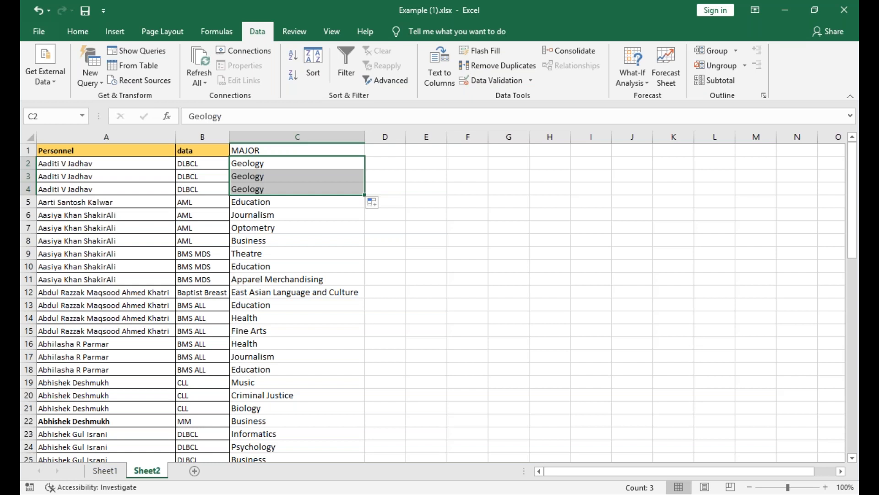
{"action": "left_click", "coordinate": [281, 243]}
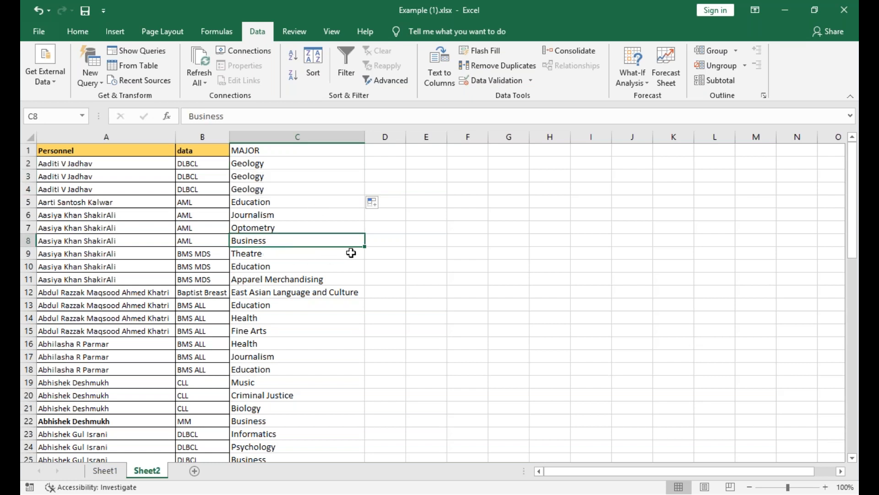
{"action": "left_click_drag", "start_coordinate": [365, 249], "coordinate": [363, 274]}
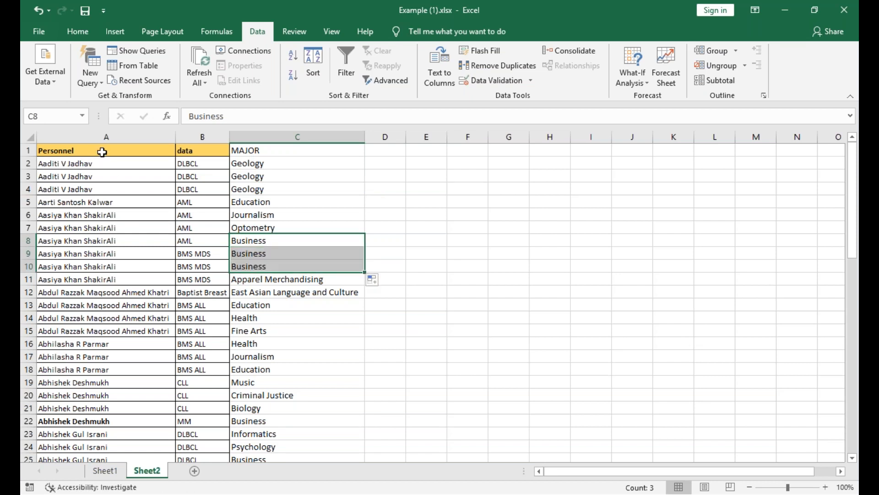
Remove duplicate rows from the whole table in columns A to C, matching on Personnel, data and MAJOR with headers.
{"action": "key", "text": "ctrl+Home"}
{"action": "left_click_drag", "start_coordinate": [125, 151], "coordinate": [315, 321]}
{"action": "scroll", "coordinate": [315, 322], "scroll_direction": "up", "scroll_amount": 7}
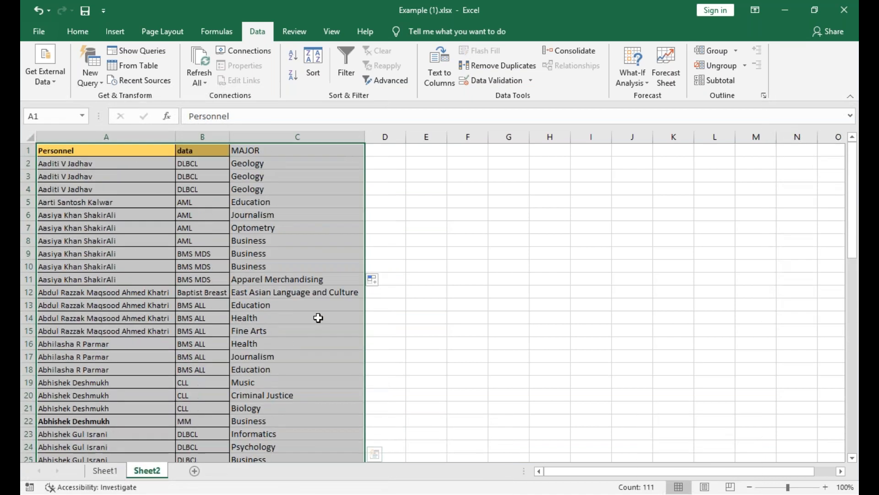
{"action": "left_click", "coordinate": [504, 71]}
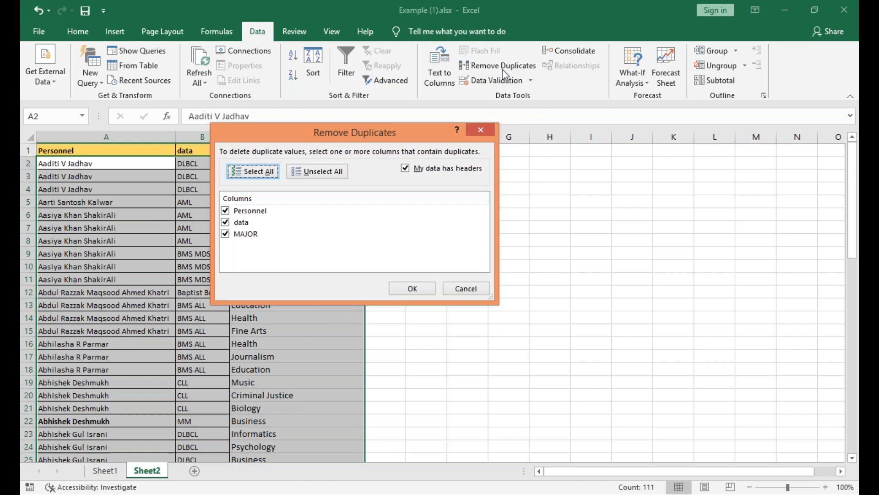
{"action": "left_click", "coordinate": [415, 289]}
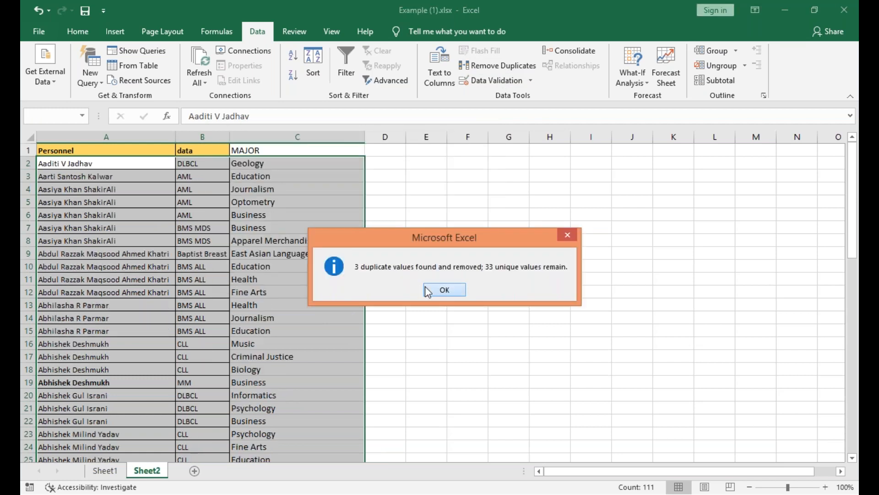
{"action": "left_click", "coordinate": [426, 288]}
{"action": "left_click", "coordinate": [96, 164]}
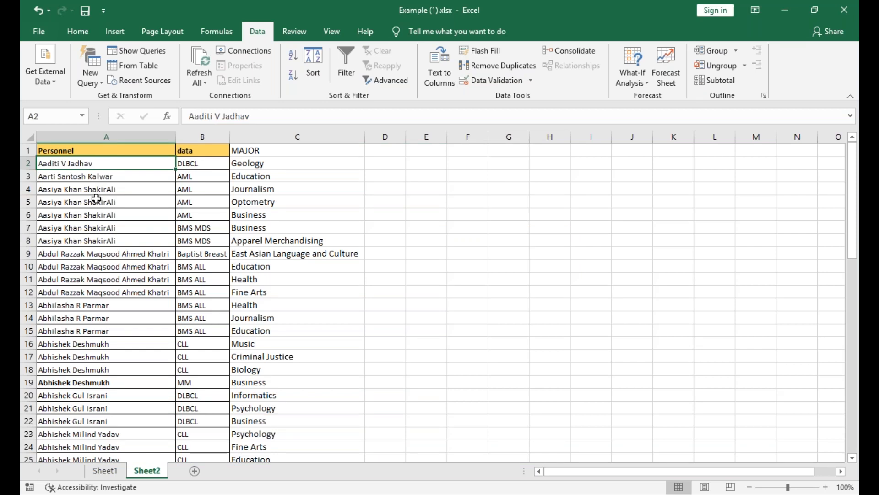
{"action": "left_click_drag", "start_coordinate": [96, 199], "coordinate": [96, 223]}
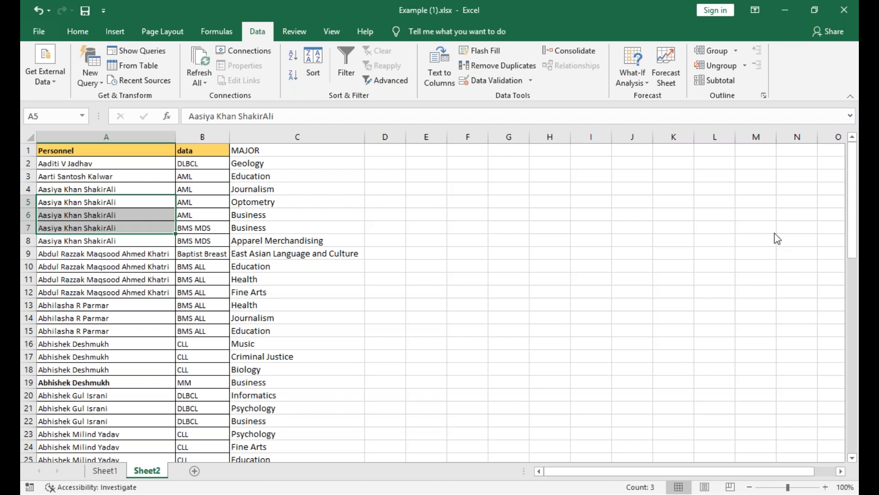
{"action": "key", "text": "alt+F11"}
{"action": "left_click", "coordinate": [397, 188]}
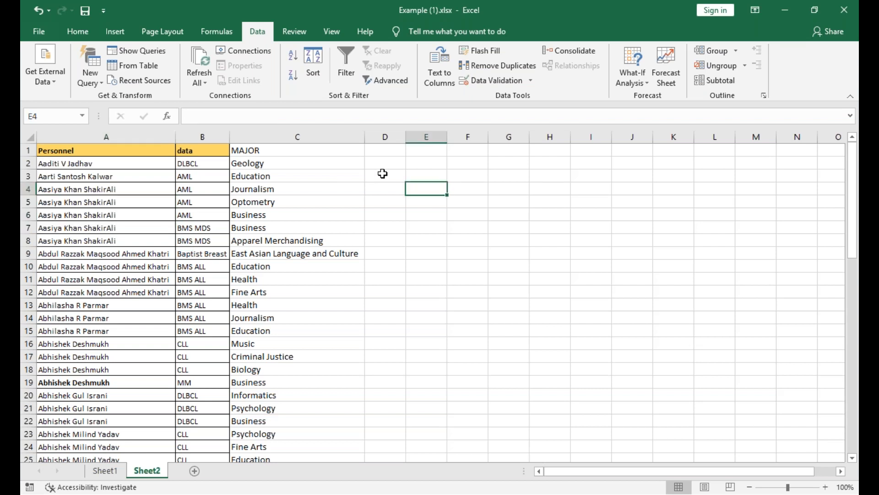
{"action": "left_click", "coordinate": [384, 175]}
{"action": "left_click", "coordinate": [388, 200]}
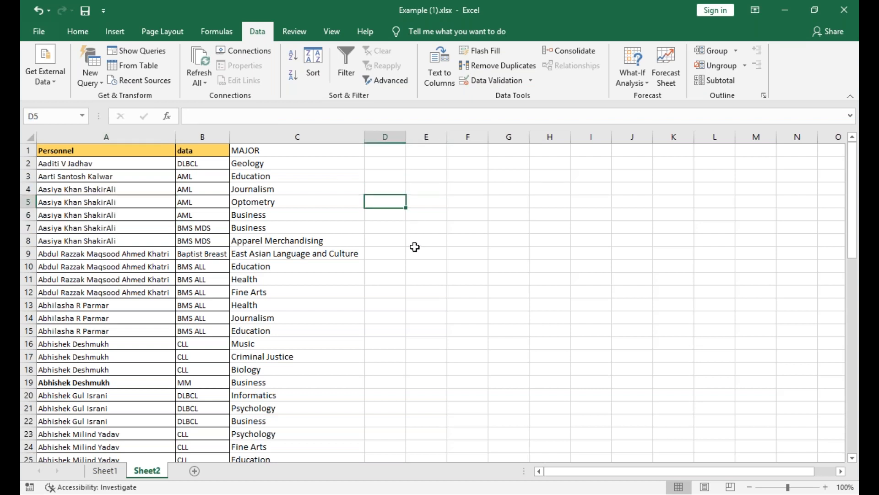
{"action": "left_click", "coordinate": [430, 243]}
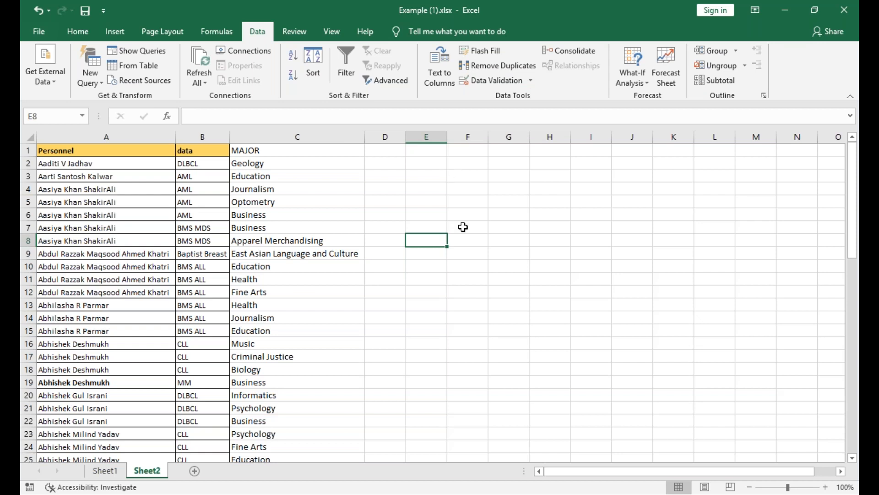
On a new worksheet, add data validation to A1:B16 that allows only whole numbers less than 1000.
{"action": "left_click", "coordinate": [195, 471]}
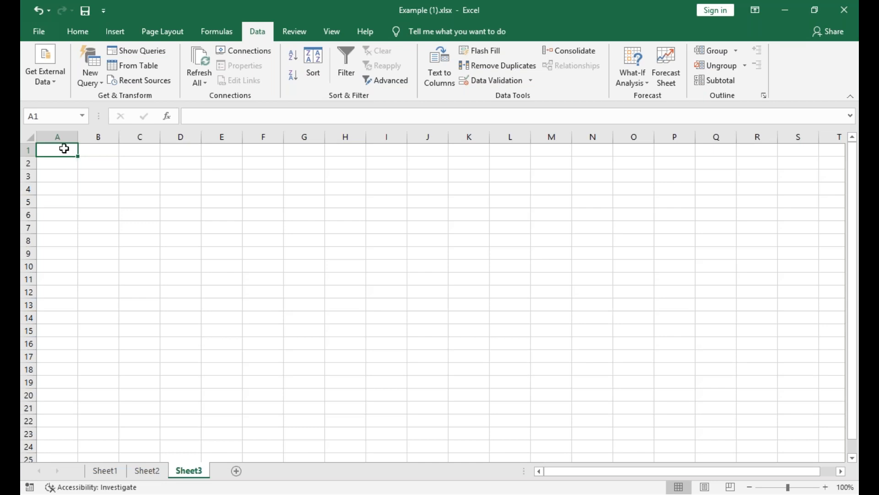
{"action": "left_click_drag", "start_coordinate": [64, 148], "coordinate": [110, 345]}
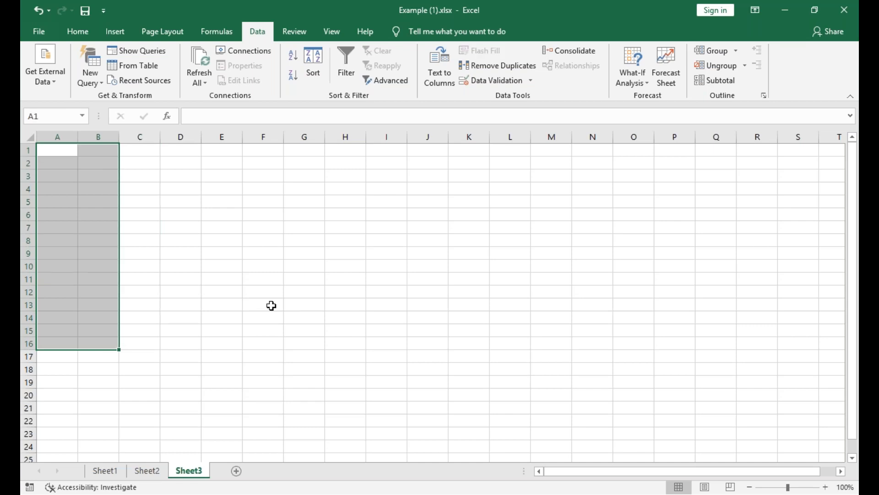
{"action": "left_click", "coordinate": [503, 83]}
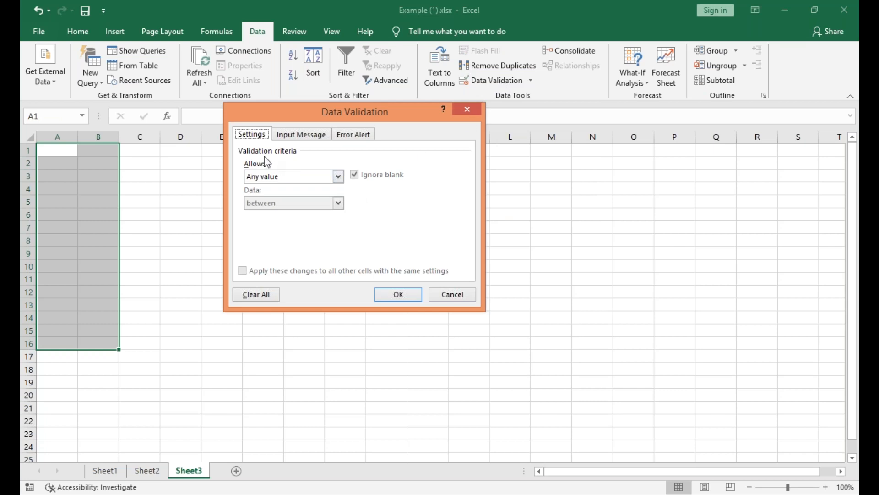
{"action": "left_click", "coordinate": [338, 177]}
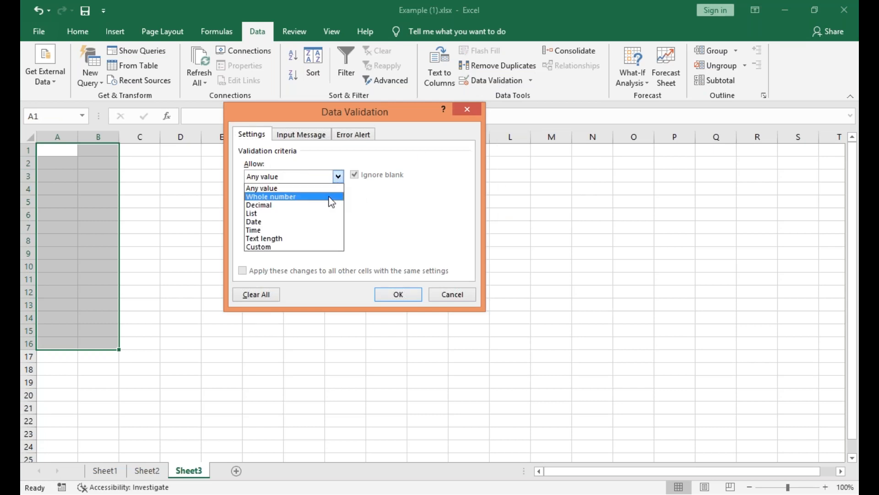
{"action": "left_click", "coordinate": [328, 196]}
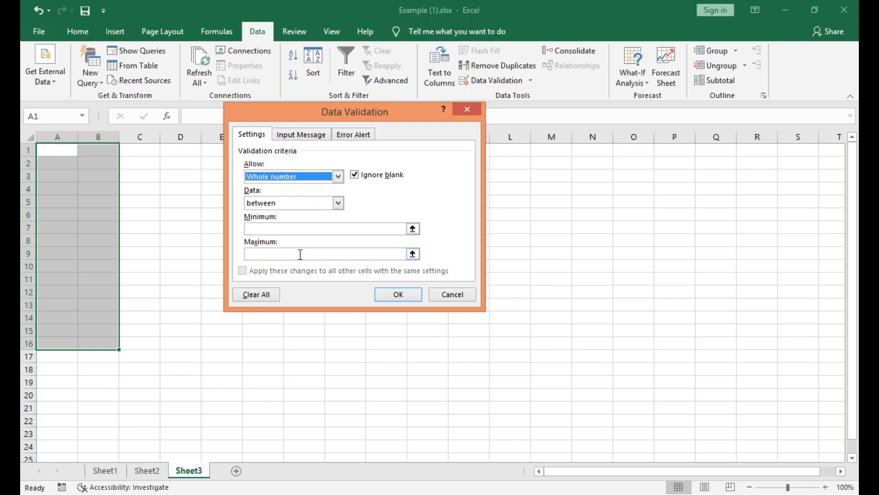
{"action": "left_click", "coordinate": [338, 203]}
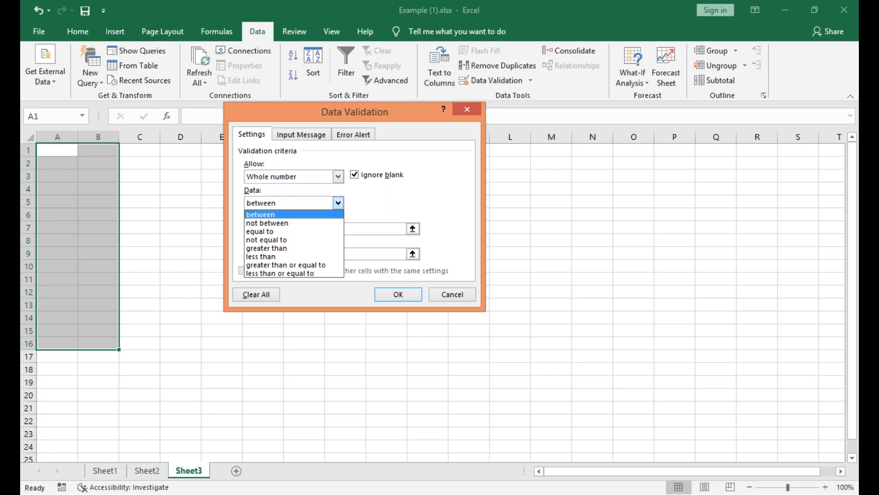
{"action": "left_click", "coordinate": [317, 256]}
{"action": "key", "text": "Tab"}
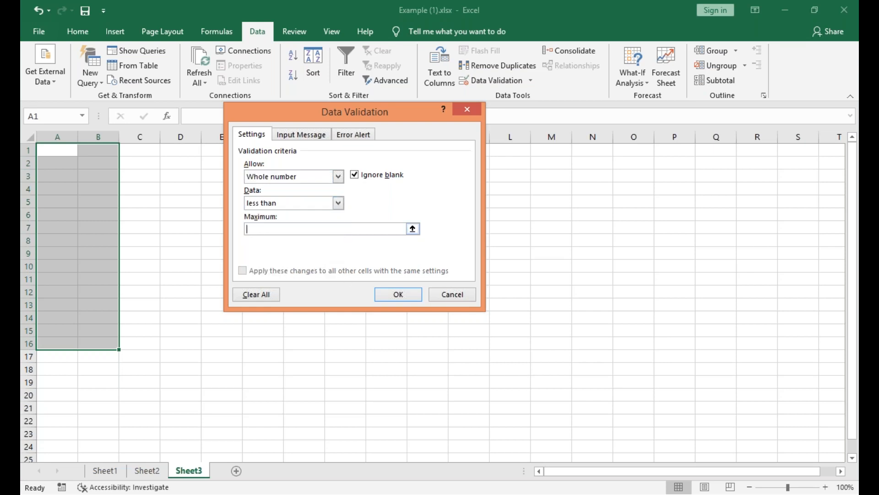
{"action": "type", "text": "1000"}
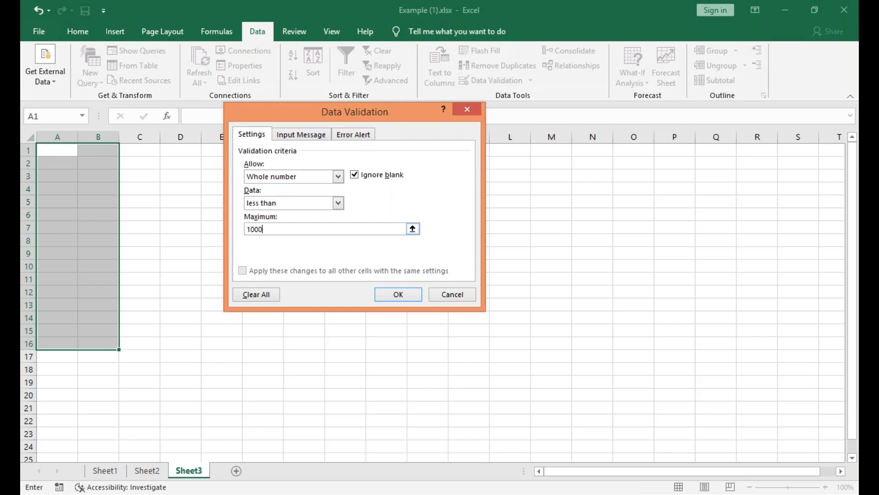
Set the validation's input message to "<100".
{"action": "left_click", "coordinate": [291, 134]}
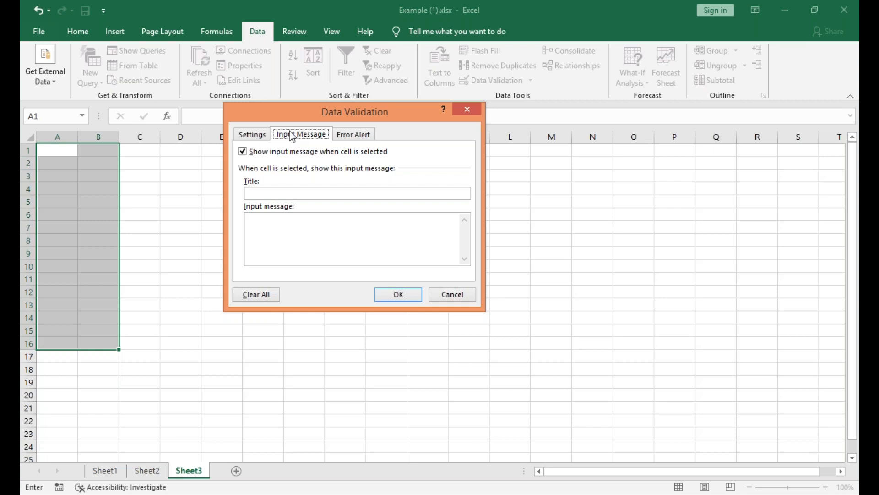
{"action": "left_click", "coordinate": [289, 228]}
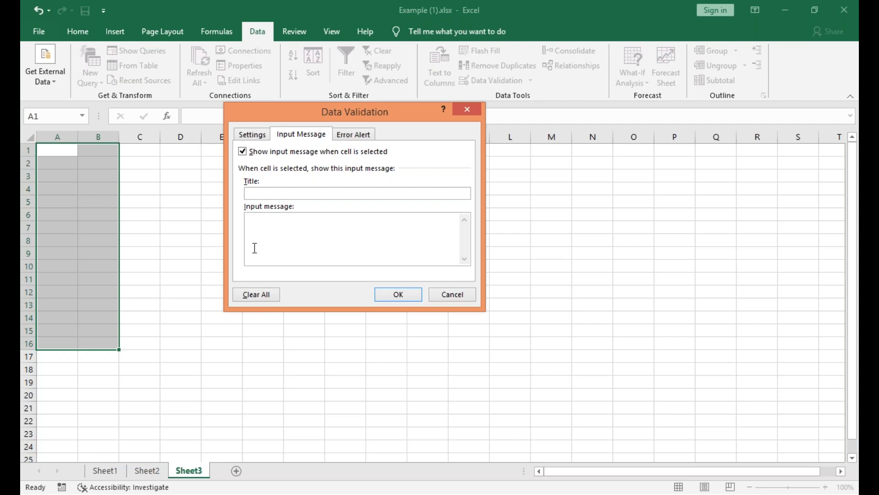
{"action": "type", "text": "<100"}
Set the Stop-style error alert message to "sorry try again" and apply the validation rule.
{"action": "left_click", "coordinate": [356, 137]}
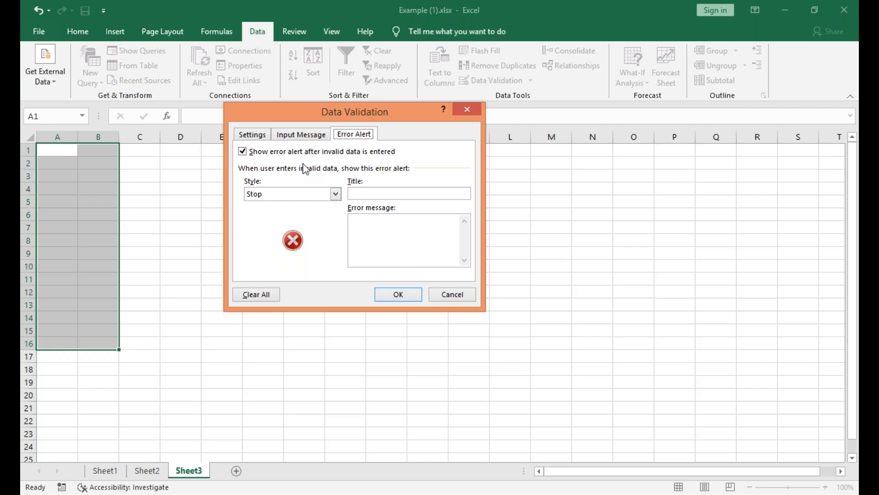
{"action": "left_click", "coordinate": [398, 254]}
{"action": "type", "text": "sorry try again"}
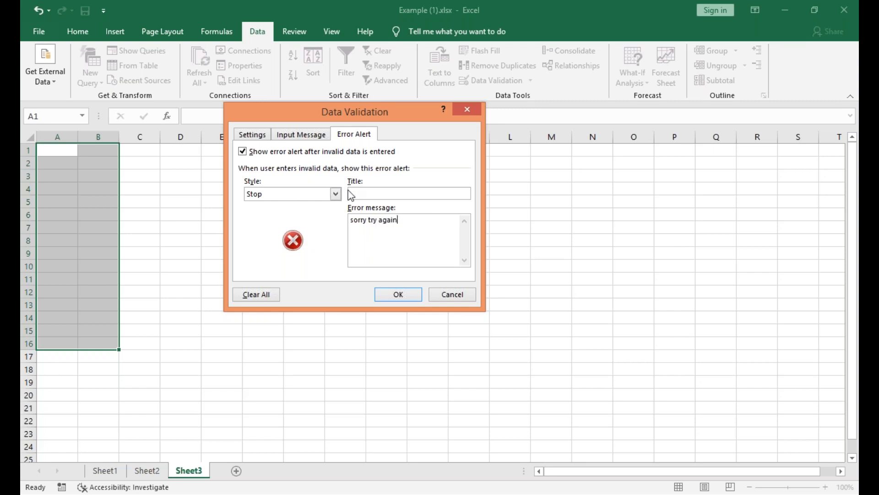
{"action": "left_click", "coordinate": [397, 295]}
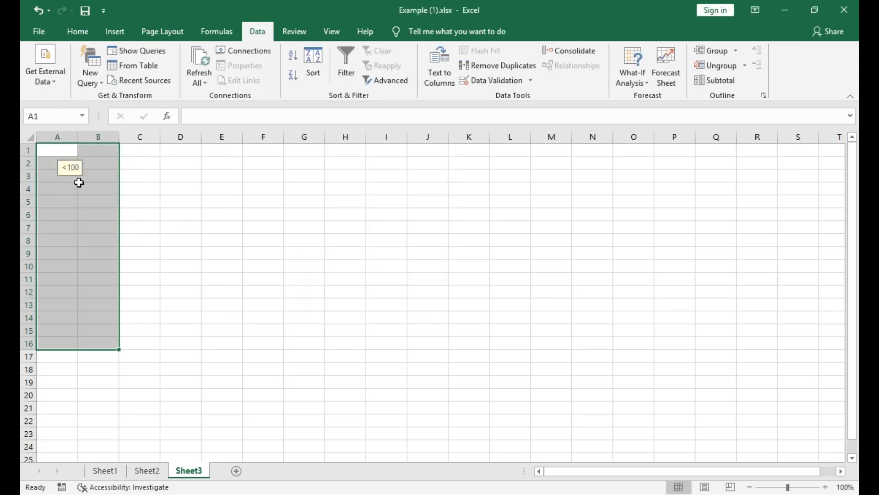
Check the input message on several cells inside the validated range and on G12 outside it.
{"action": "left_click", "coordinate": [82, 187]}
{"action": "left_click", "coordinate": [64, 240]}
{"action": "left_click", "coordinate": [100, 252]}
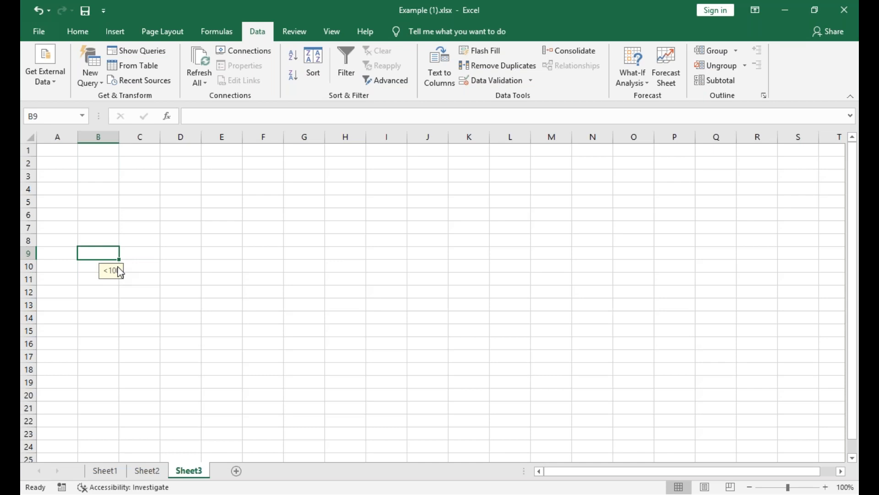
{"action": "left_click", "coordinate": [295, 286]}
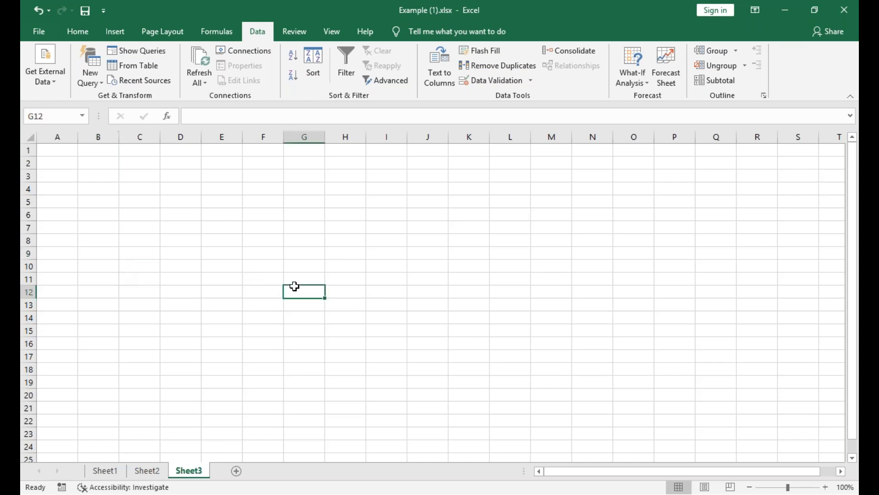
{"action": "left_click", "coordinate": [262, 284]}
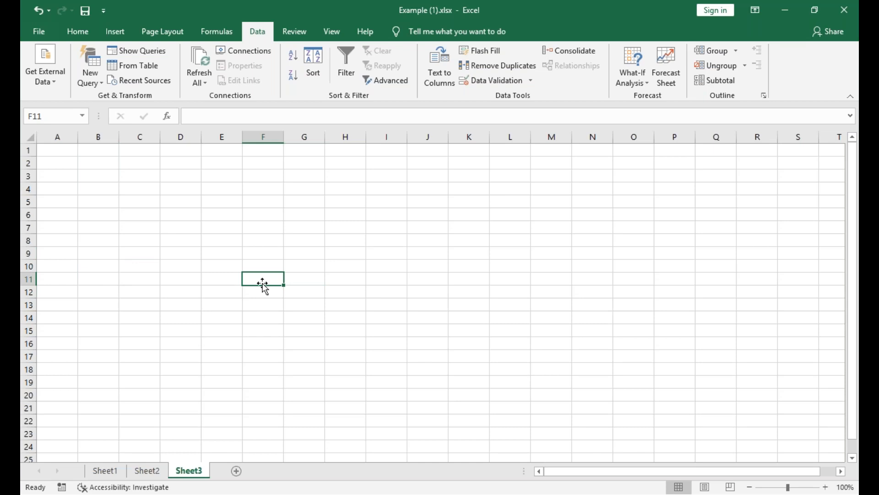
{"action": "left_click", "coordinate": [503, 78]}
{"action": "left_click", "coordinate": [361, 137]}
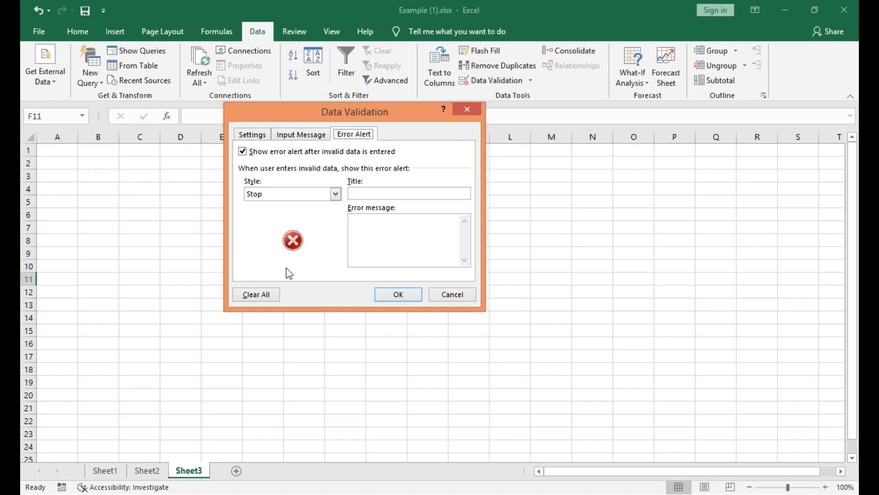
{"action": "left_click", "coordinate": [467, 300]}
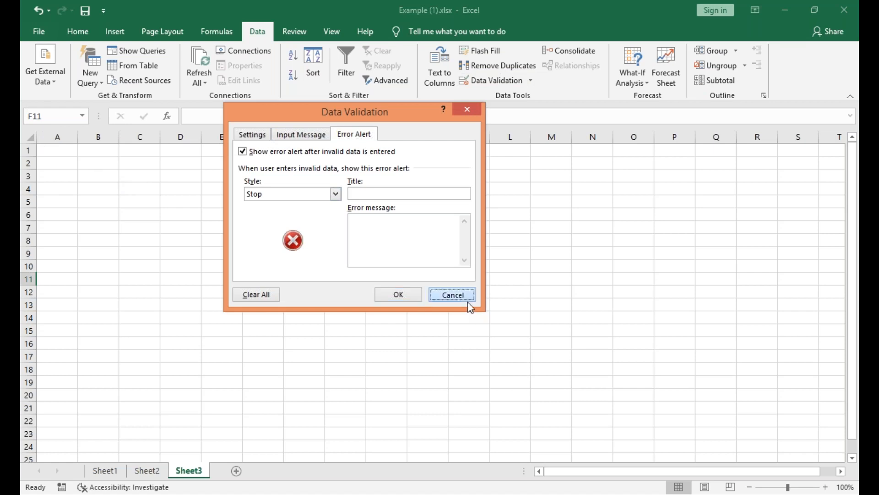
Change the validation input message for A2:A3 to "<1000".
{"action": "left_click", "coordinate": [53, 164]}
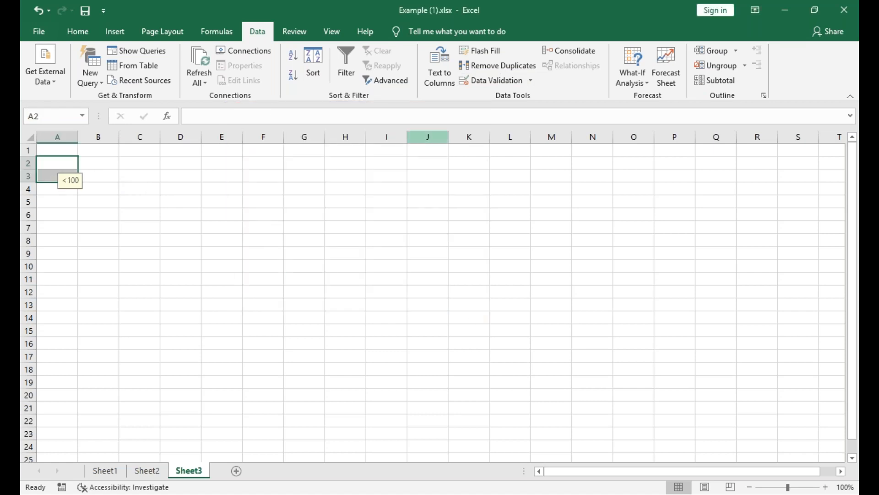
{"action": "left_click", "coordinate": [483, 80]}
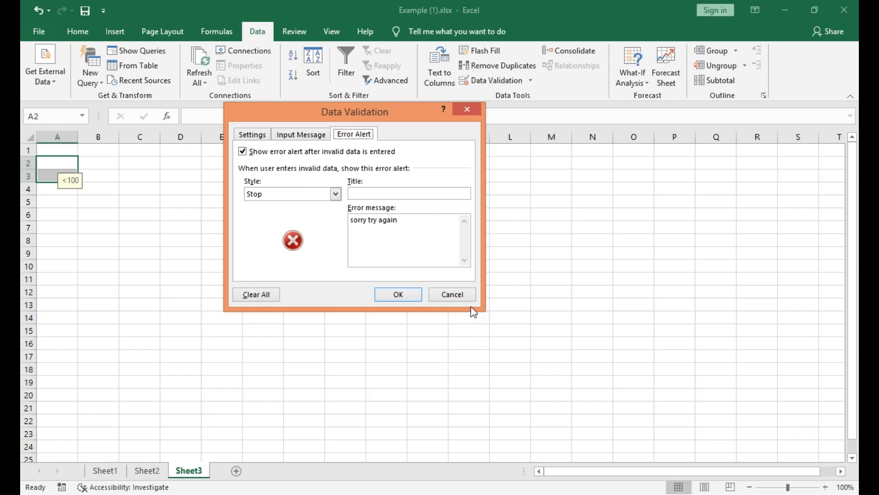
{"action": "left_click", "coordinate": [293, 134]}
{"action": "left_click", "coordinate": [280, 220]}
{"action": "type", "text": "000"}
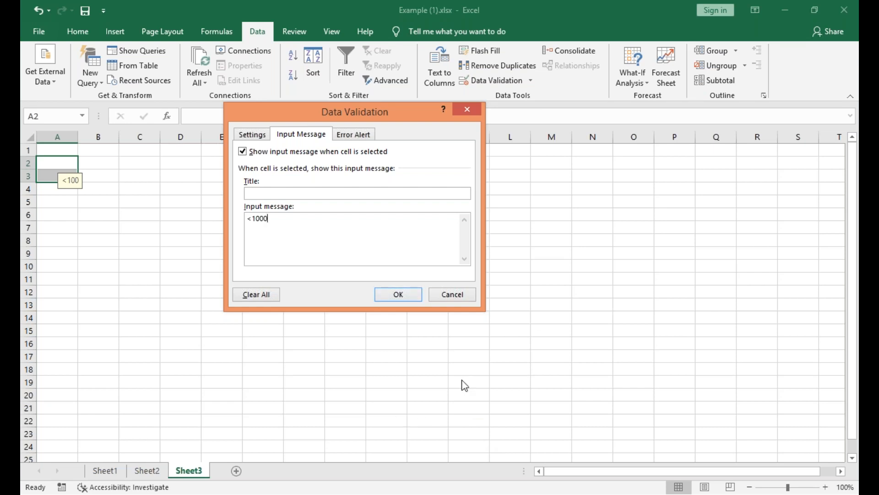
{"action": "left_click", "coordinate": [398, 295]}
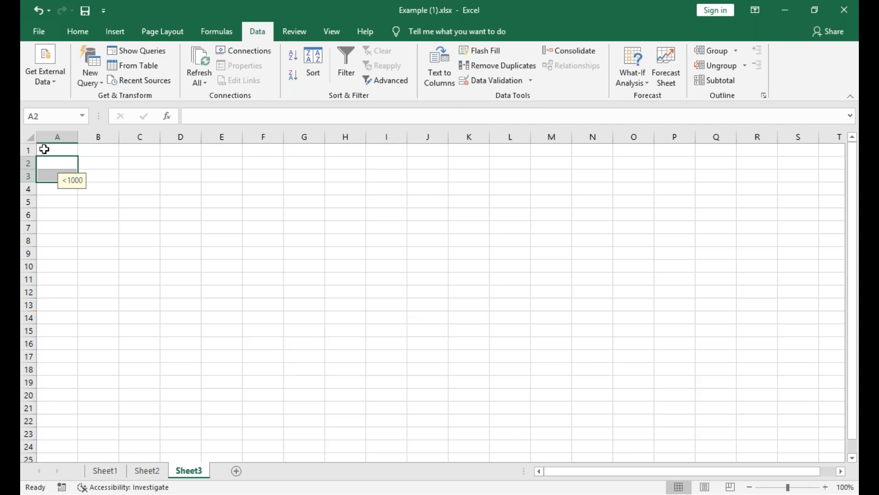
Compare the input messages shown for cells A2, A3 and A6.
{"action": "left_click", "coordinate": [66, 167]}
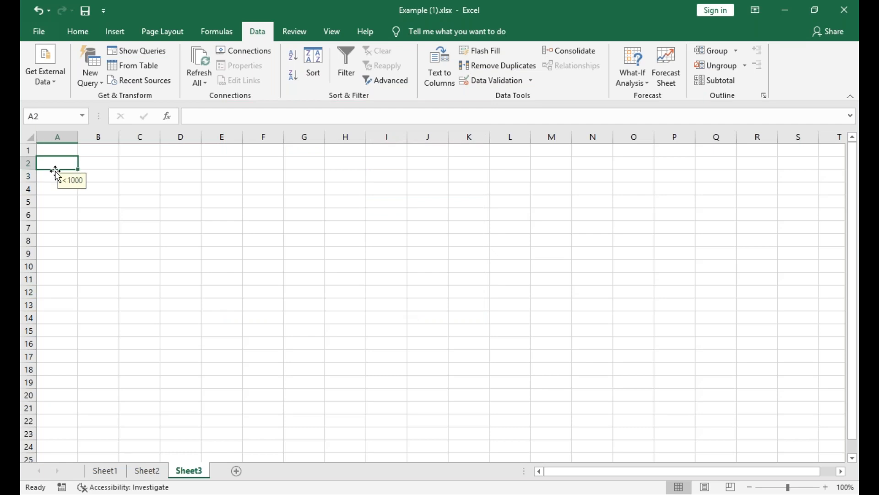
{"action": "left_click", "coordinate": [55, 177]}
{"action": "left_click", "coordinate": [55, 211]}
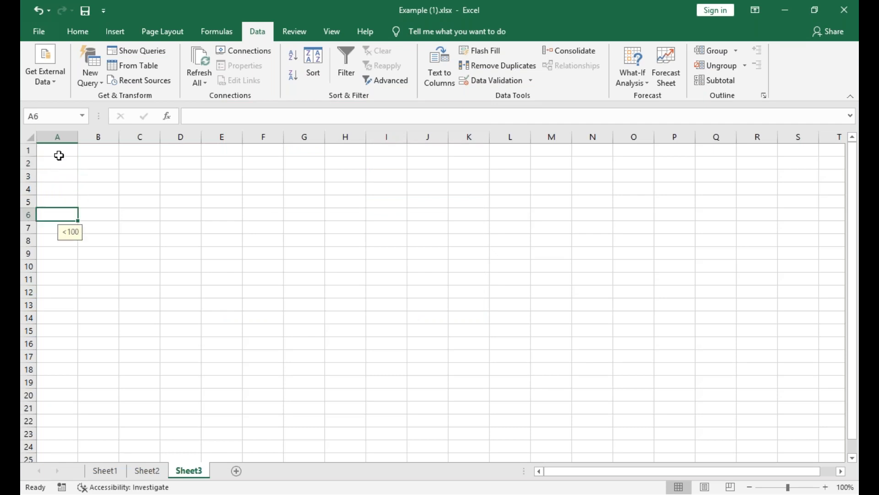
Enter 500 in A1 and 600 in A2.
{"action": "left_click", "coordinate": [59, 154]}
{"action": "type", "text": "500"}
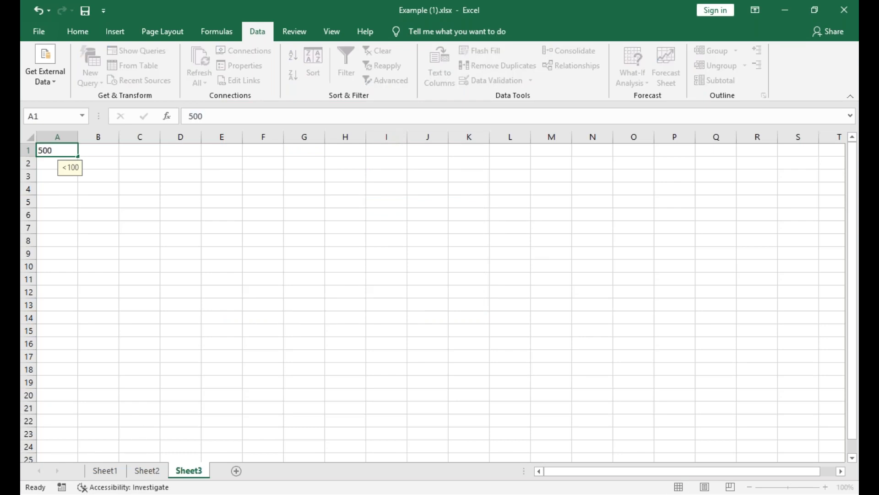
{"action": "key", "text": "Return"}
{"action": "type", "text": "60"}
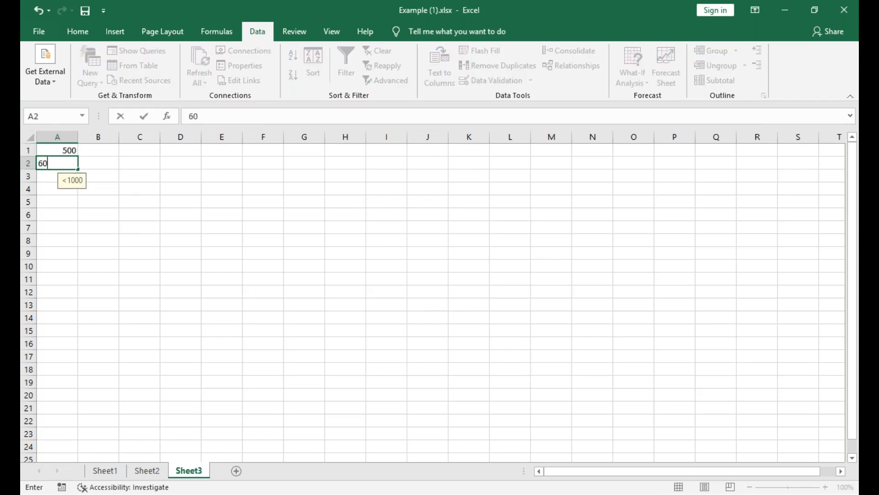
{"action": "type", "text": "0"}
{"action": "key", "text": "Return"}
Test the validation limit by trying to enter 2000 and 5000 in A3.
{"action": "type", "text": "2000"}
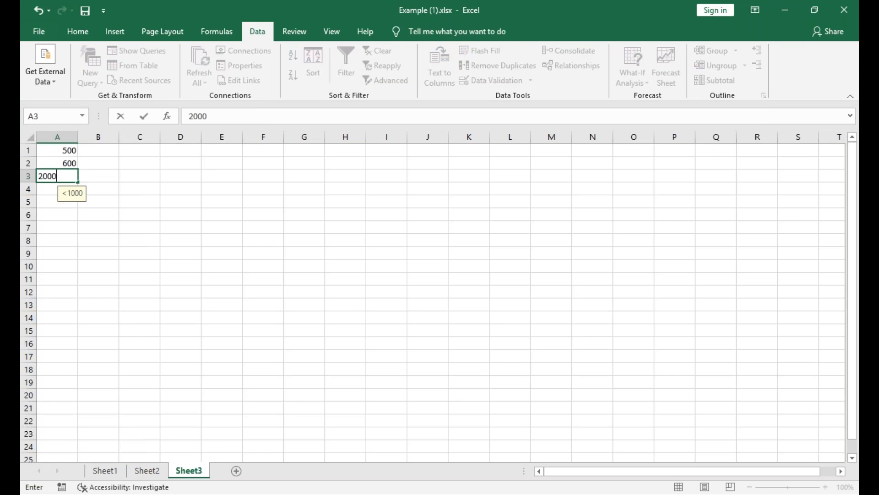
{"action": "key", "text": "Return"}
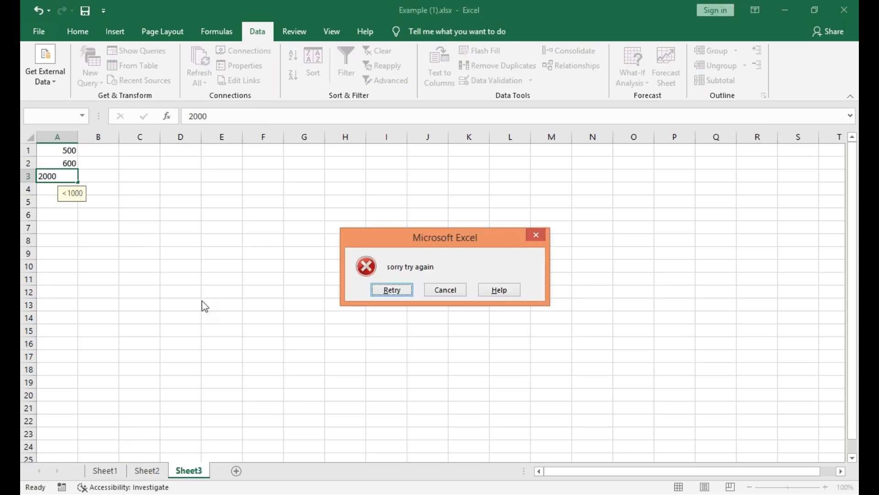
{"action": "left_click", "coordinate": [398, 293]}
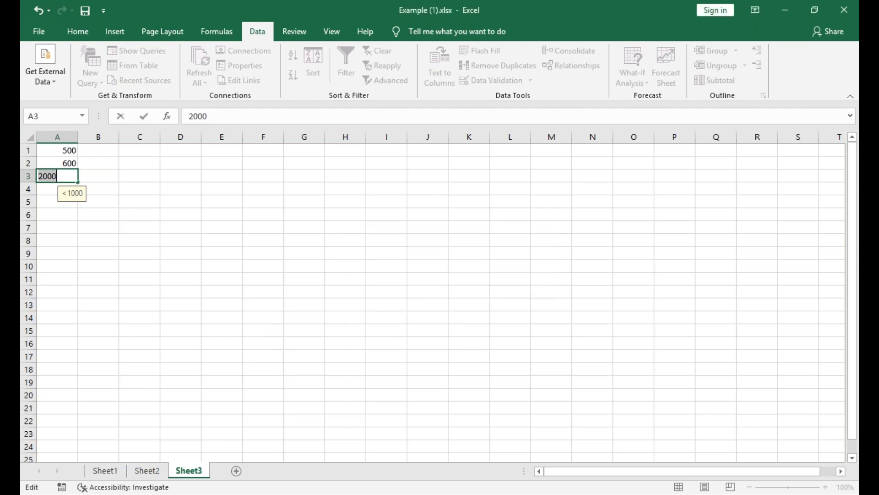
{"action": "type", "text": "5000"}
{"action": "key", "text": "Return"}
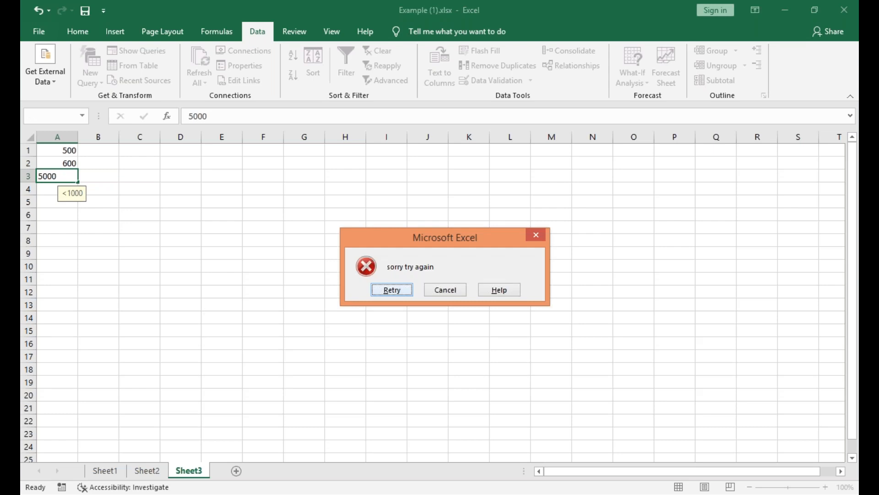
Retry the A3 entry with the value 50.
{"action": "key", "text": "Return"}
{"action": "type", "text": "50"}
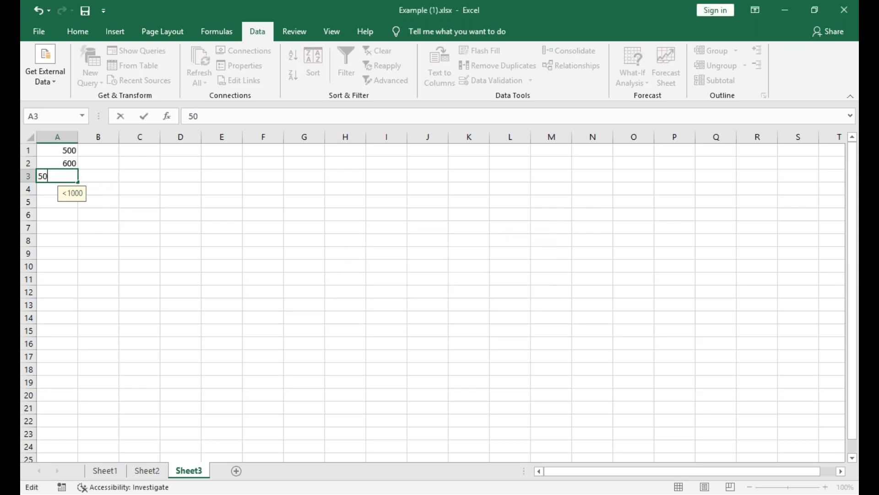
{"action": "key", "text": "Return"}
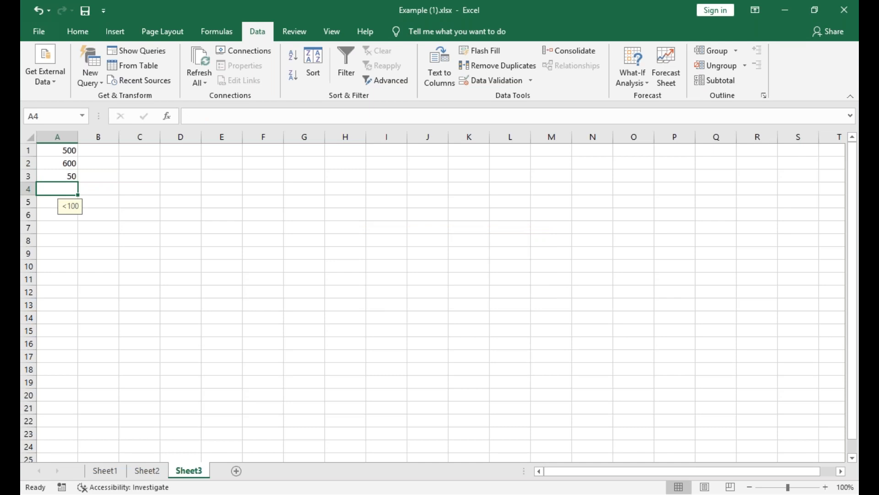
Restrict cells F1:G11 to whole numbers between 500 and 1000 with data validation.
{"action": "left_click", "coordinate": [312, 204]}
{"action": "left_click_drag", "start_coordinate": [268, 152], "coordinate": [314, 279]}
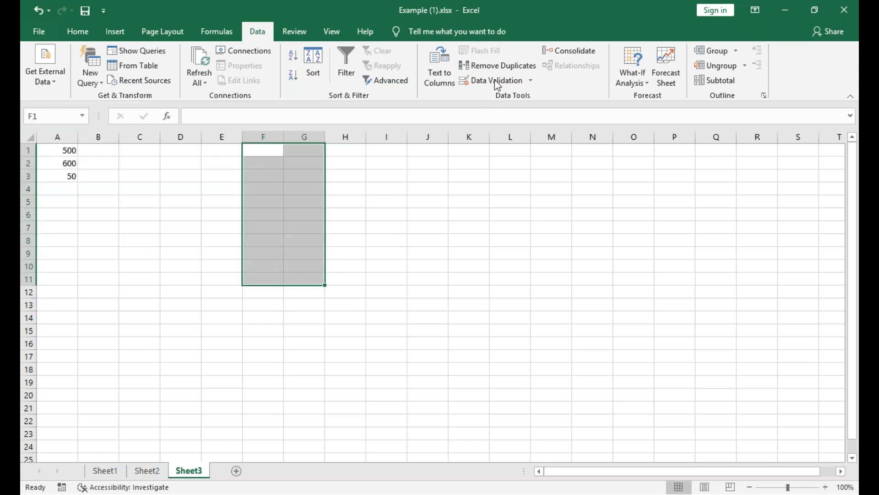
{"action": "left_click", "coordinate": [522, 82]}
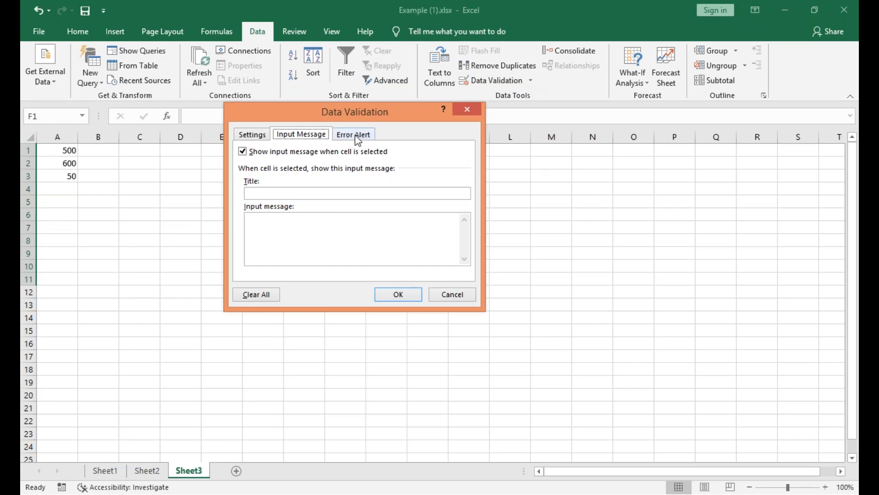
{"action": "left_click", "coordinate": [255, 136]}
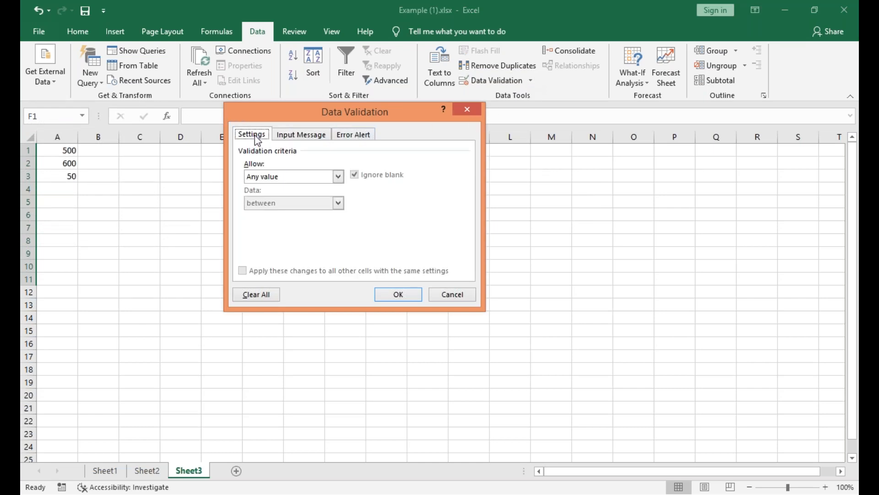
{"action": "left_click", "coordinate": [338, 177]}
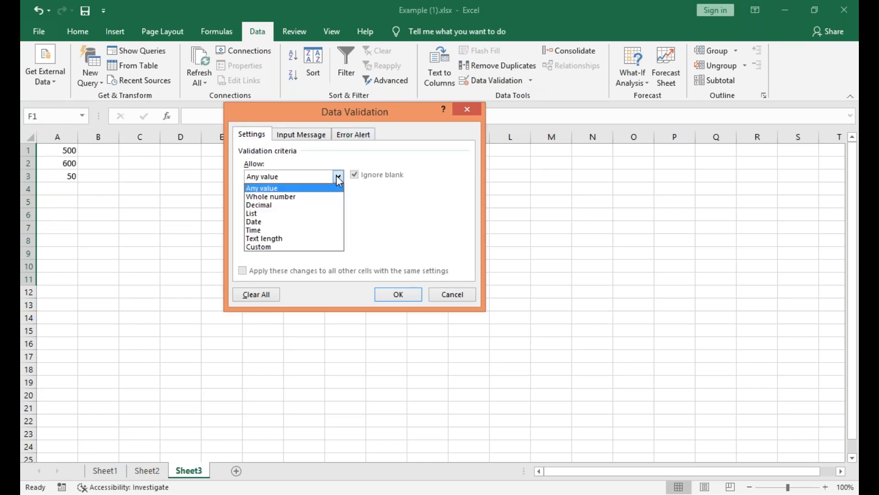
{"action": "left_click", "coordinate": [325, 198]}
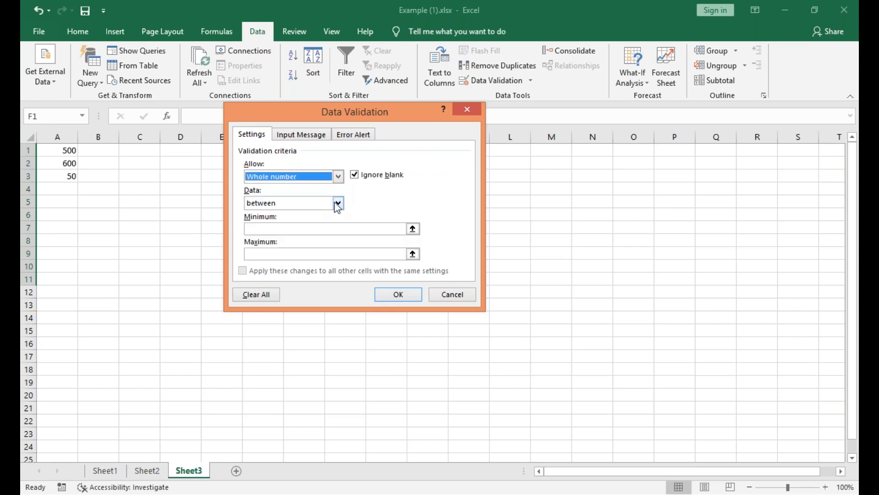
{"action": "left_click", "coordinate": [338, 203]}
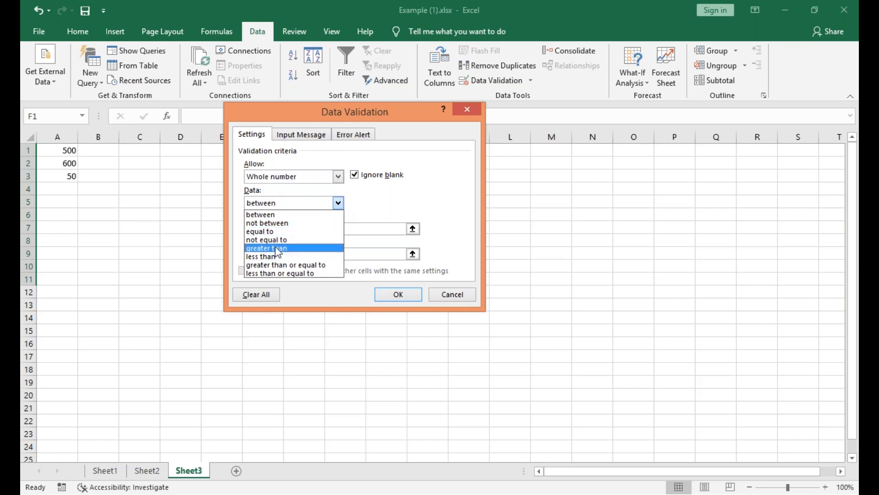
{"action": "left_click", "coordinate": [275, 215]}
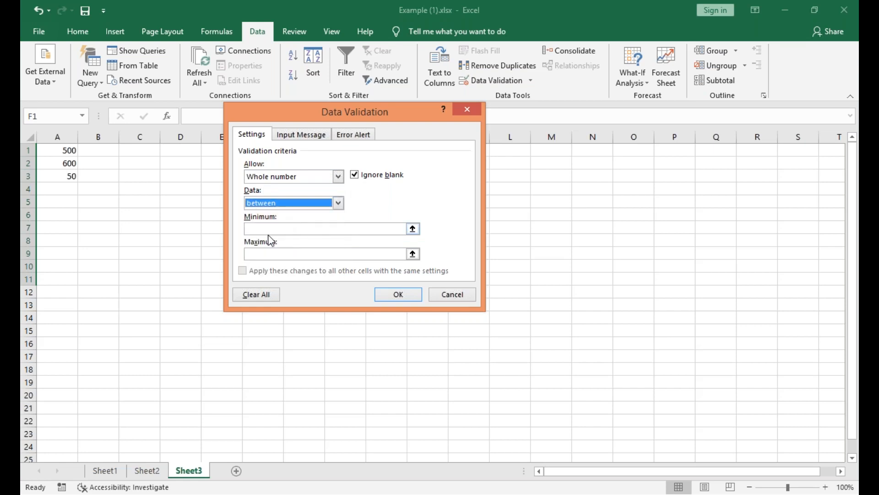
{"action": "left_click", "coordinate": [274, 229]}
{"action": "type", "text": "500"}
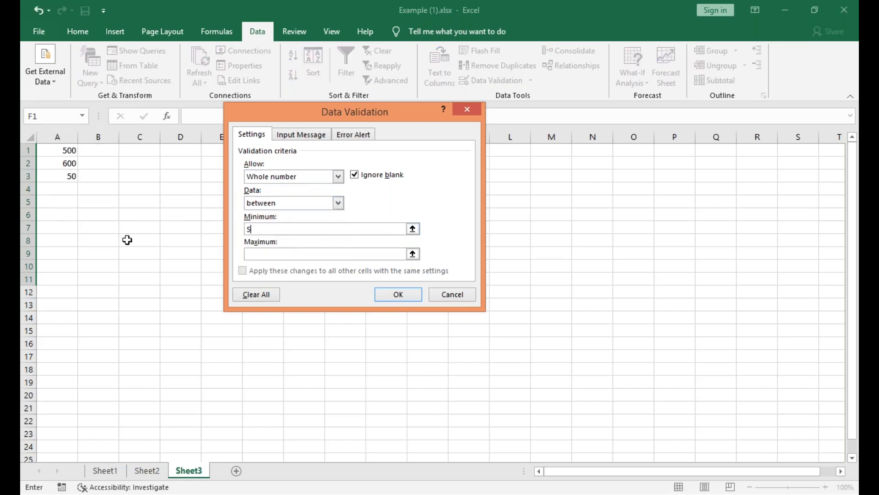
{"action": "left_click", "coordinate": [286, 255]}
{"action": "type", "text": "1000"}
Set the input message for the selected range to 500-1000.
{"action": "left_click", "coordinate": [291, 137]}
{"action": "left_click", "coordinate": [254, 228]}
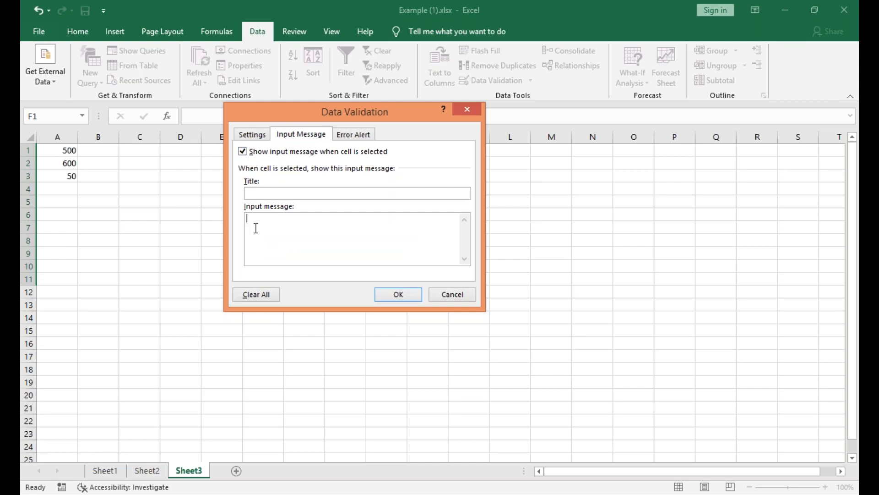
{"action": "type", "text": "500-1000"}
Add a Stop-style error alert with the message "try again" and apply the validation.
{"action": "left_click", "coordinate": [346, 137]}
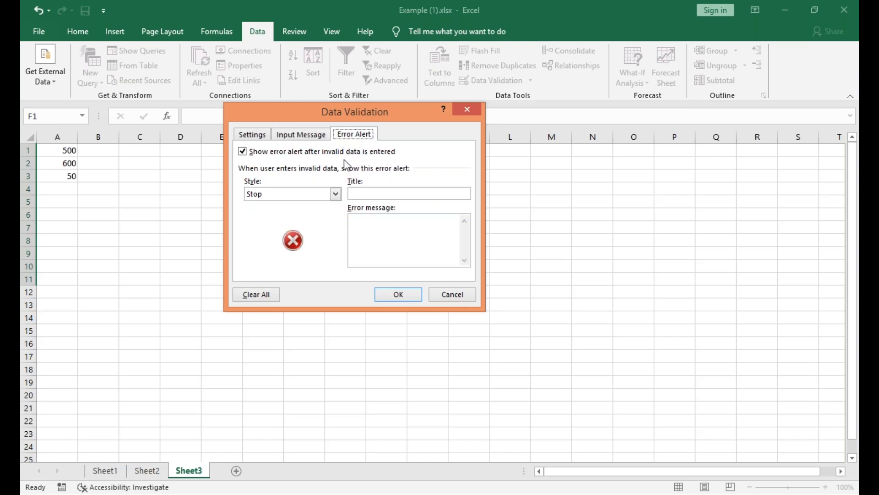
{"action": "left_click", "coordinate": [336, 194]}
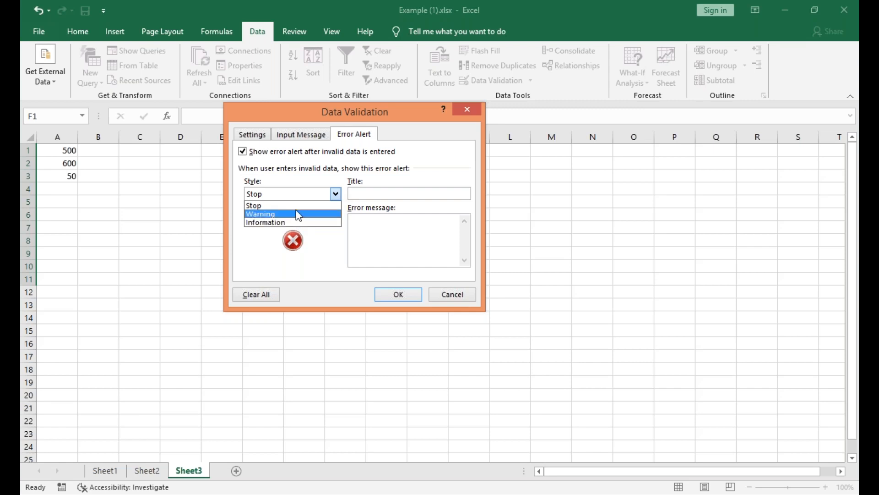
{"action": "left_click", "coordinate": [298, 206]}
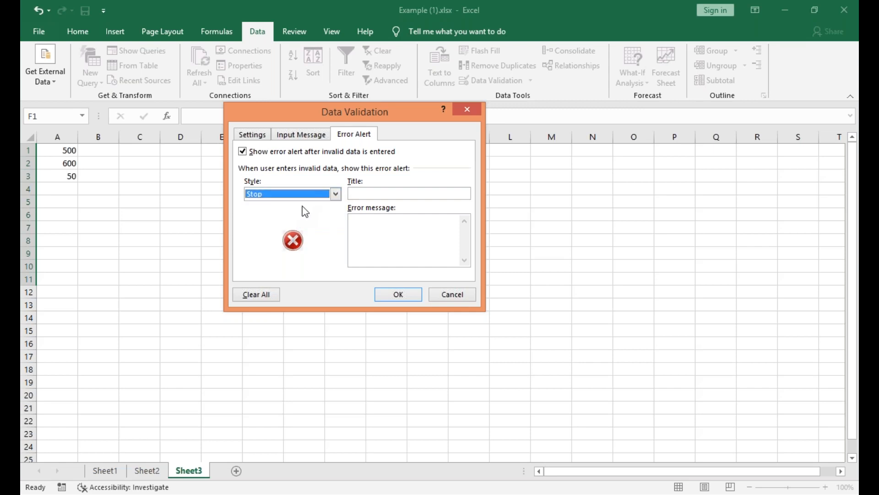
{"action": "left_click", "coordinate": [364, 225]}
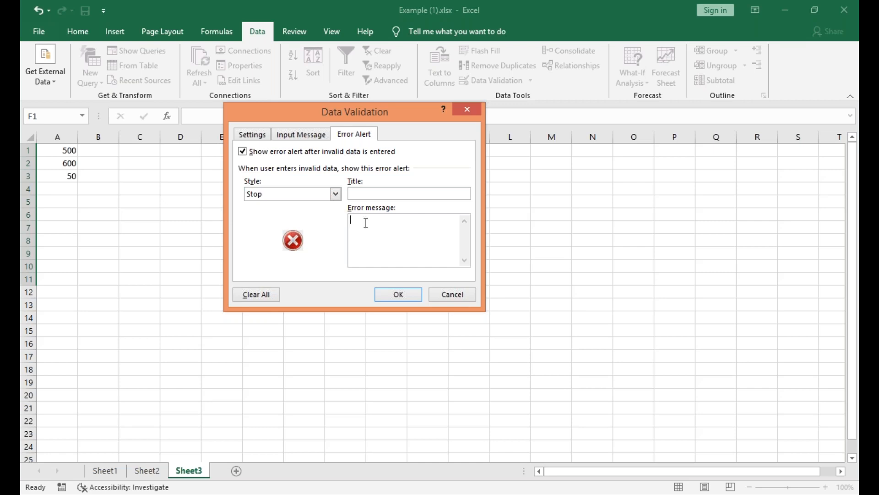
{"action": "type", "text": "try again"}
{"action": "left_click", "coordinate": [398, 295]}
{"action": "left_click", "coordinate": [401, 297]}
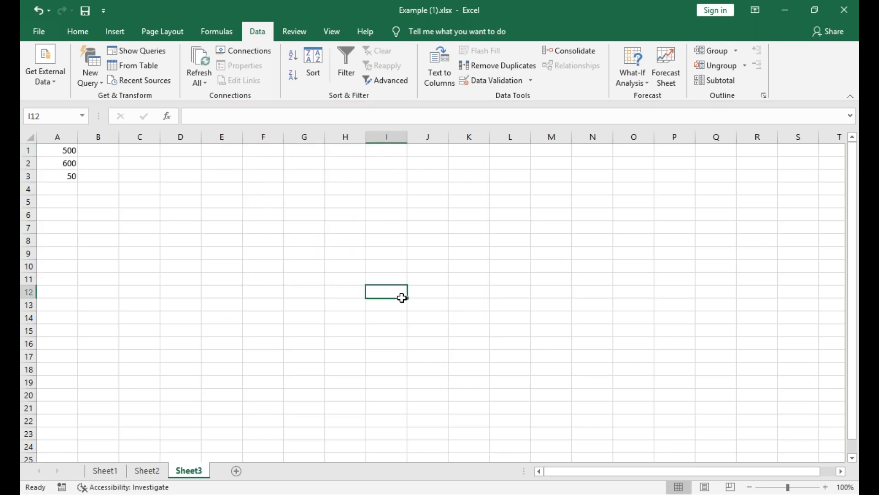
Check the input message in the validated range and enter 600 in G5 and 500 in G6.
{"action": "left_click", "coordinate": [296, 251]}
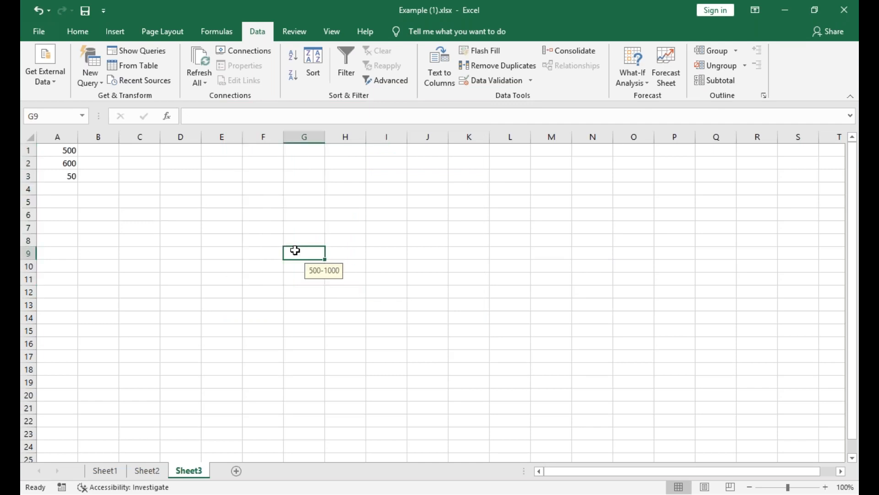
{"action": "left_click", "coordinate": [275, 210]}
{"action": "left_click", "coordinate": [310, 199]}
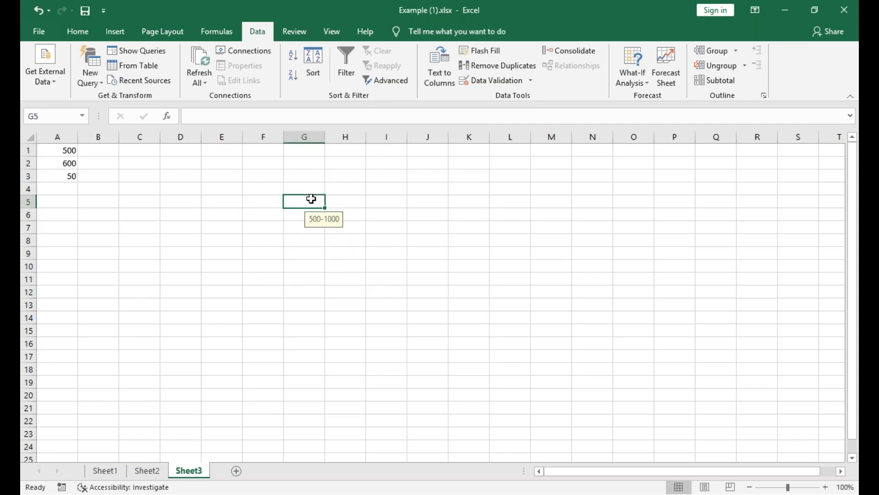
{"action": "type", "text": "600"}
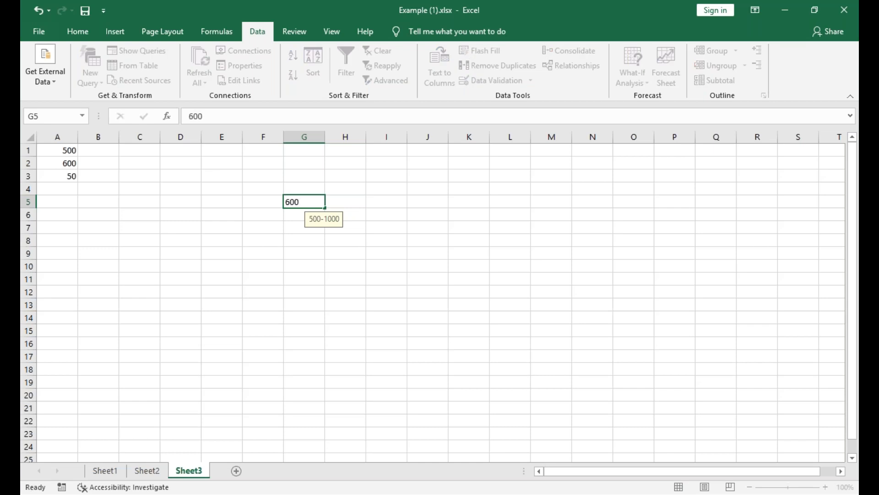
{"action": "key", "text": "Return"}
{"action": "type", "text": "500"}
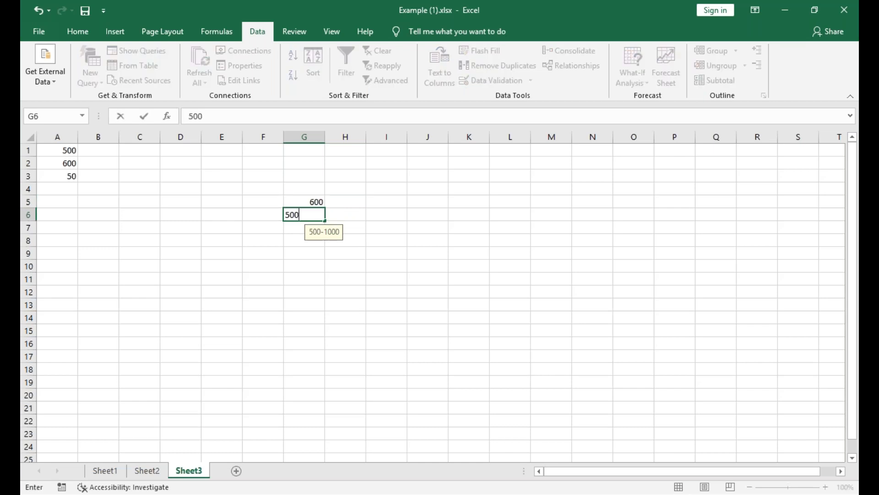
{"action": "key", "text": "Return"}
Test the validation limit by trying to enter 7000 and 15000 in G7.
{"action": "type", "text": "7"}
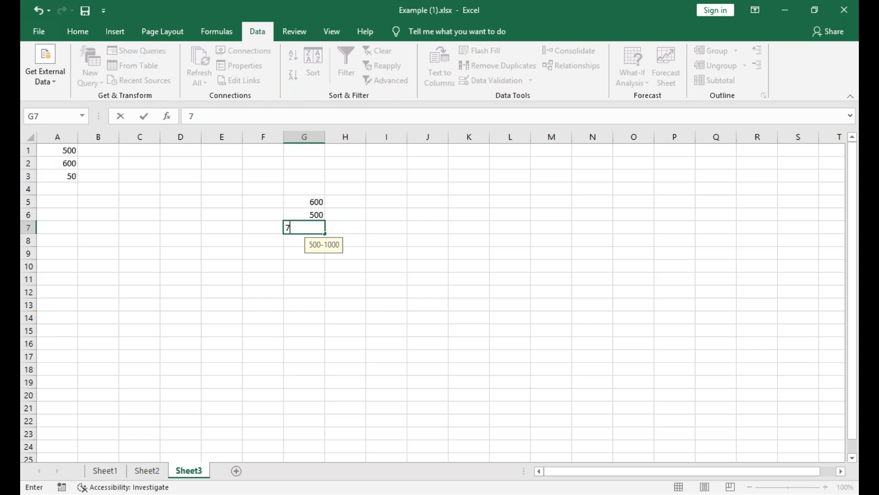
{"action": "type", "text": "000"}
{"action": "key", "text": "Return"}
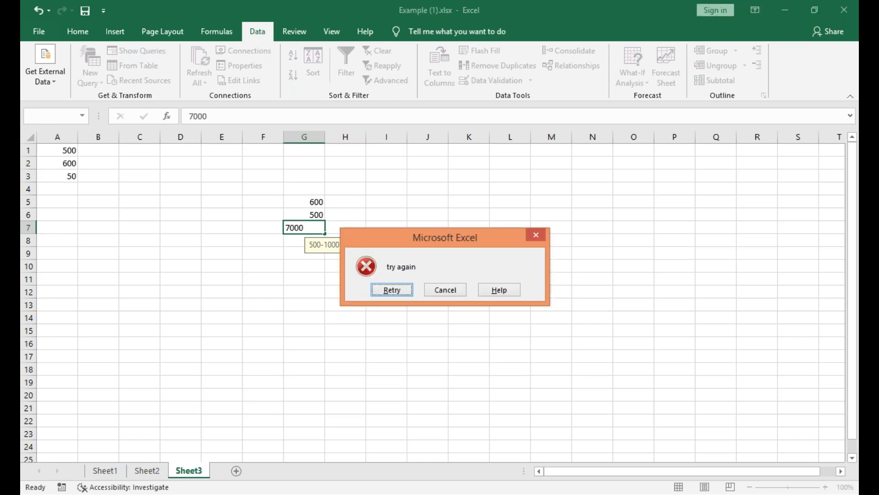
{"action": "key", "text": "Return"}
{"action": "type", "text": "15000"}
{"action": "key", "text": "Return"}
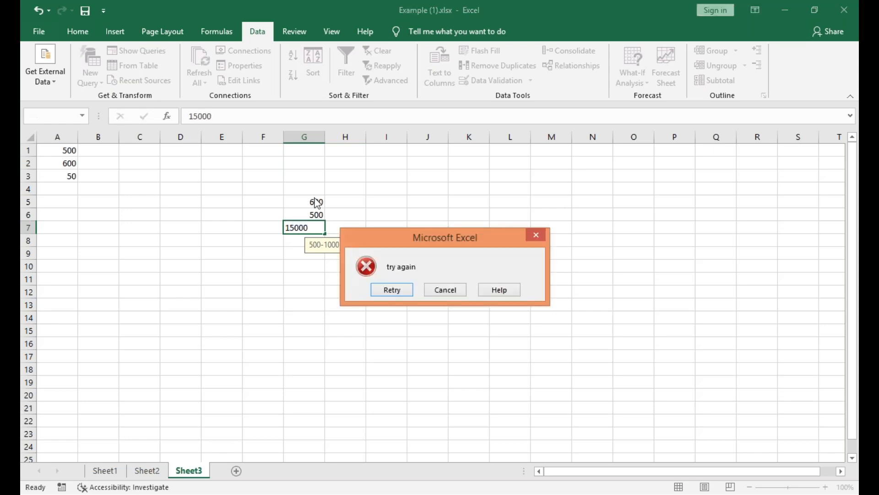
Retry the G7 entry with the value 150 and replace it with 500.
{"action": "key", "text": "Return"}
{"action": "type", "text": "150"}
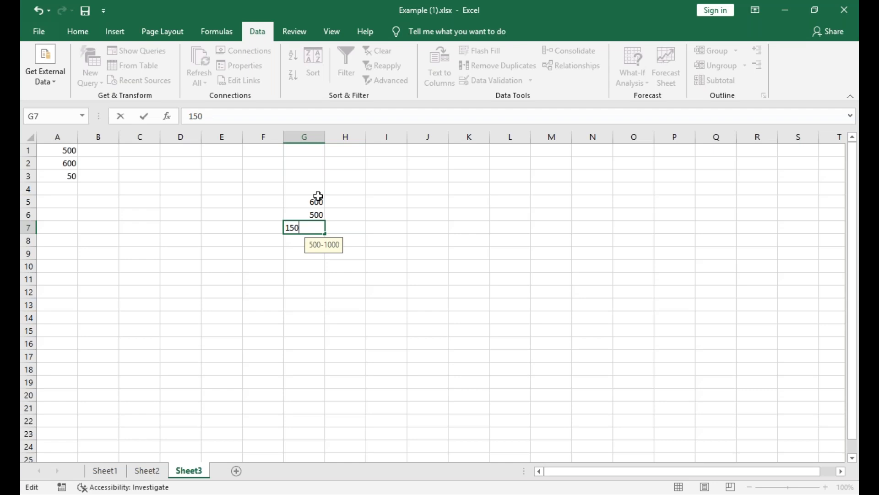
{"action": "key", "text": "Return"}
{"action": "key", "text": "Return"}
{"action": "type", "text": "500"}
{"action": "key", "text": "Return"}
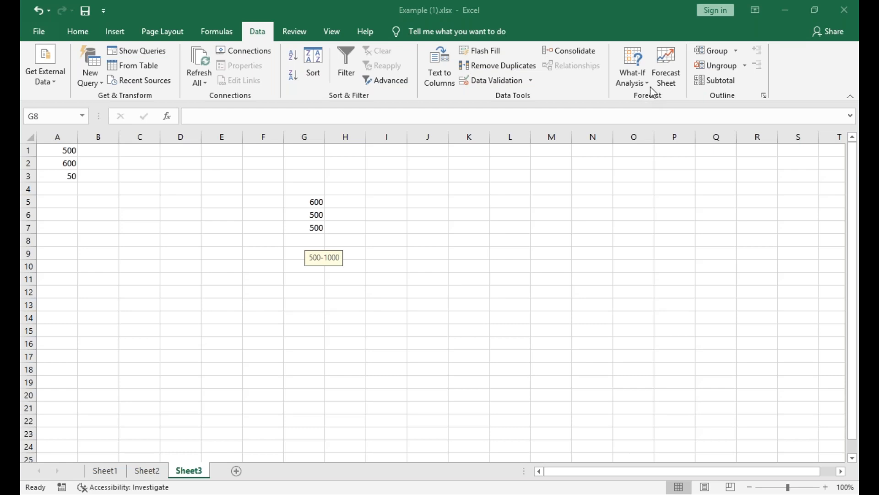
{"action": "left_click", "coordinate": [101, 156]}
{"action": "left_click", "coordinate": [375, 215]}
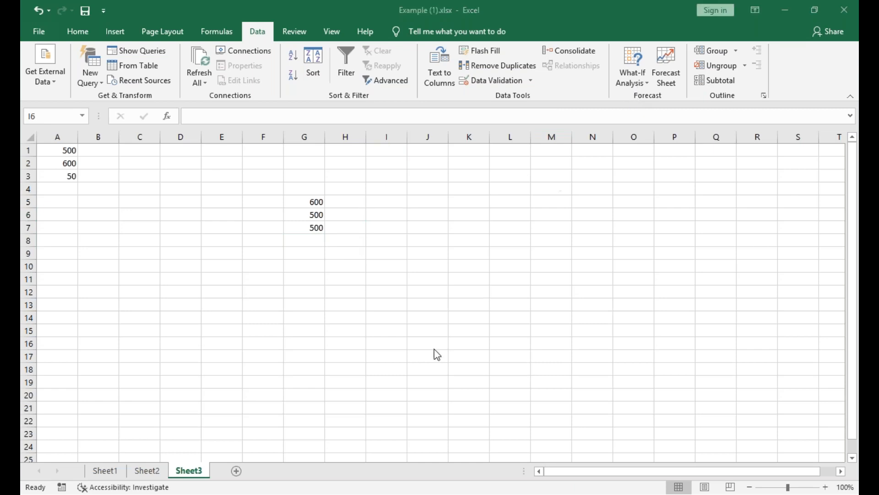
{"action": "left_click", "coordinate": [69, 302]}
{"action": "scroll", "coordinate": [221, 405], "scroll_direction": "down", "scroll_amount": 3}
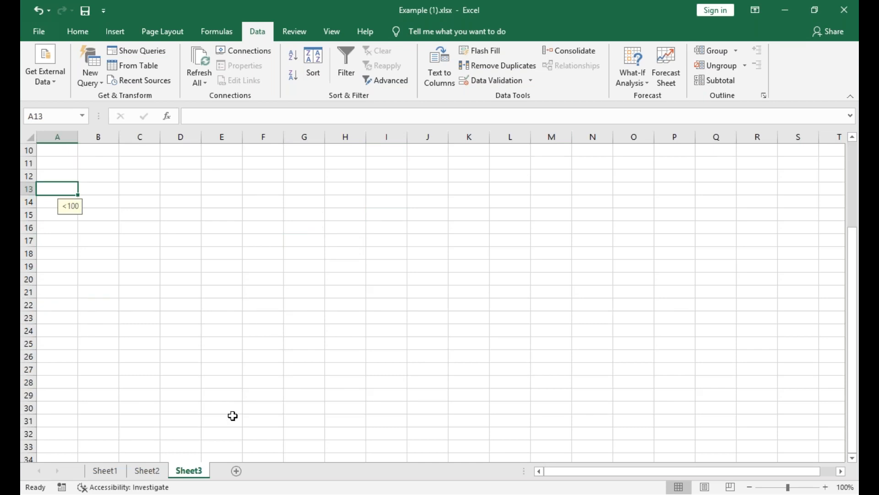
Copy the employee name, department and salary columns, B1:D17, from Sheet1.
{"action": "left_click", "coordinate": [103, 470]}
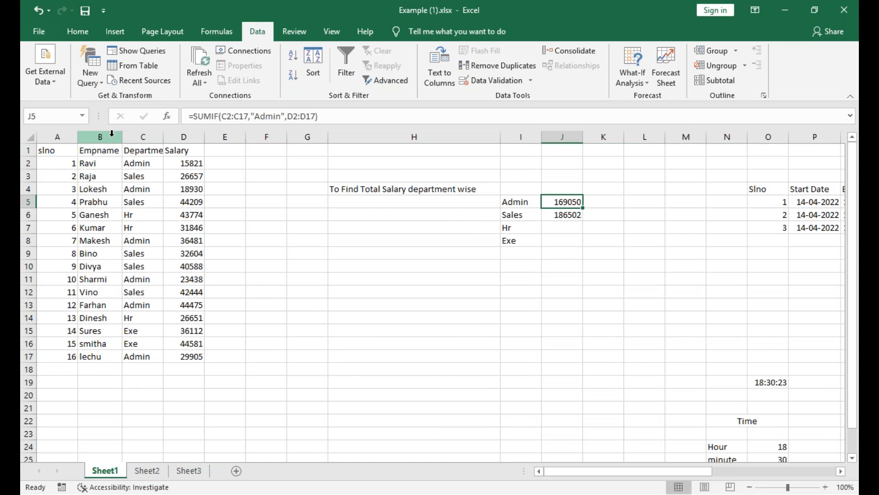
{"action": "left_click", "coordinate": [236, 163]}
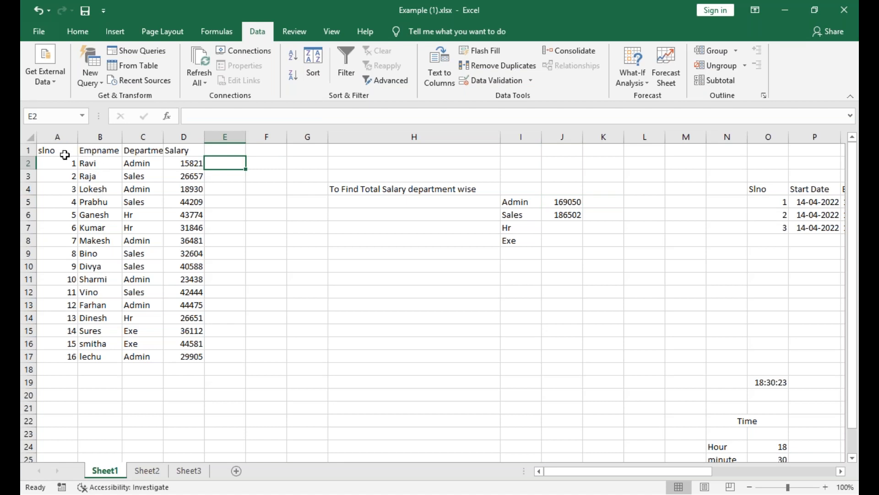
{"action": "left_click_drag", "start_coordinate": [101, 150], "coordinate": [193, 214]}
{"action": "left_click_drag", "start_coordinate": [238, 306], "coordinate": [196, 351]}
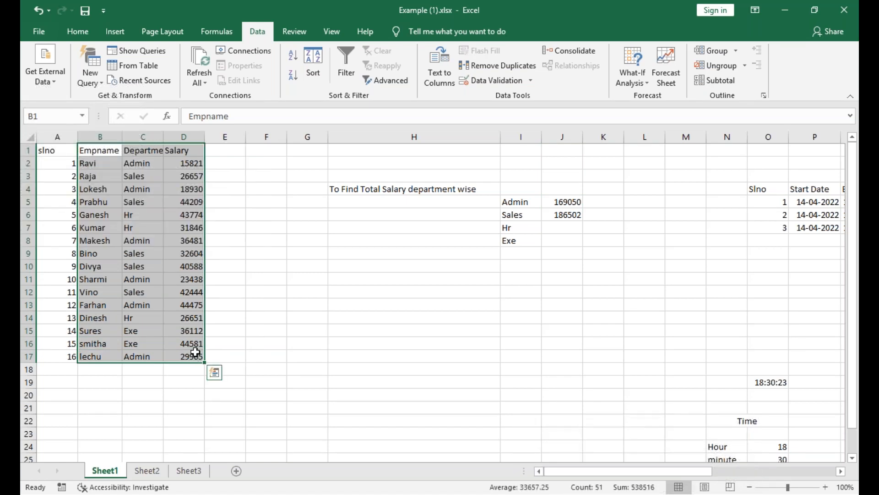
{"action": "key", "text": "ctrl+c"}
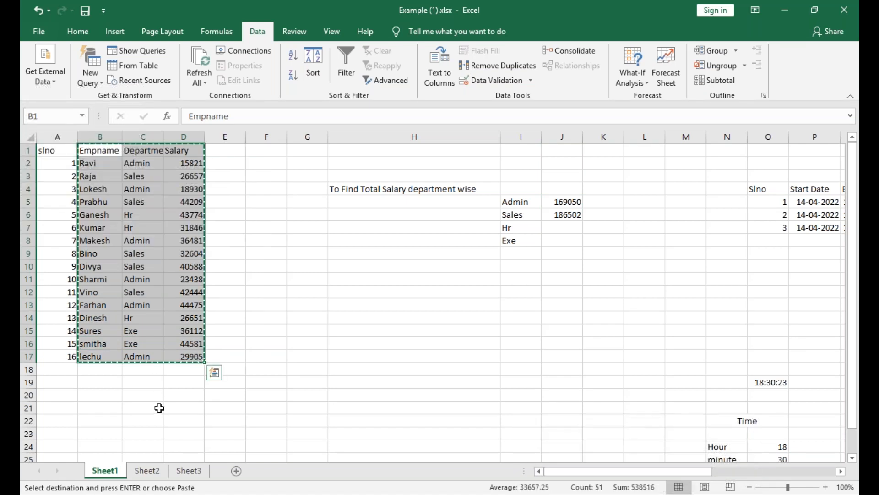
Paste the copied employee table into Sheet3 starting at cell A48.
{"action": "left_click", "coordinate": [147, 470]}
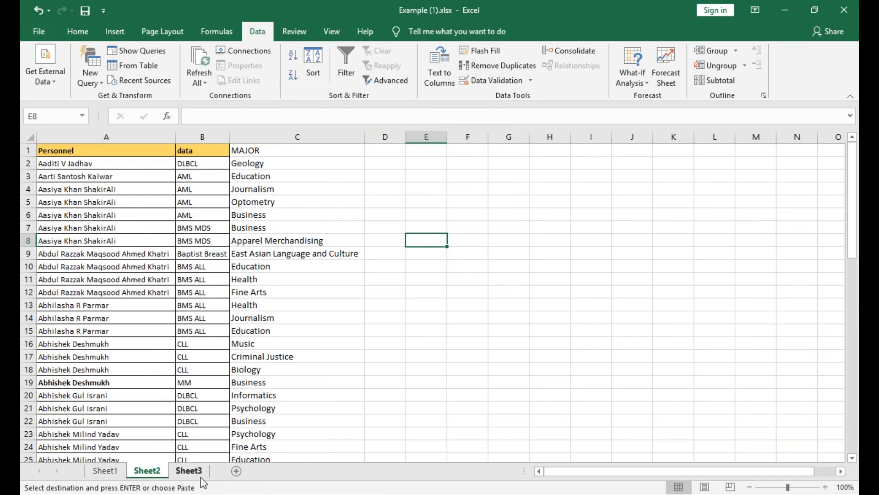
{"action": "left_click", "coordinate": [189, 470]}
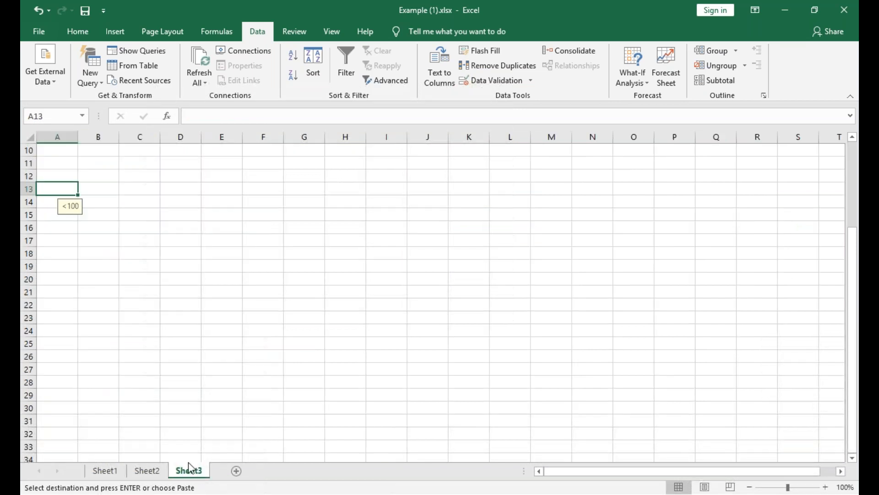
{"action": "scroll", "coordinate": [75, 412], "scroll_direction": "down", "scroll_amount": 3}
{"action": "scroll", "coordinate": [75, 411], "scroll_direction": "down", "scroll_amount": 3}
{"action": "left_click", "coordinate": [76, 411]}
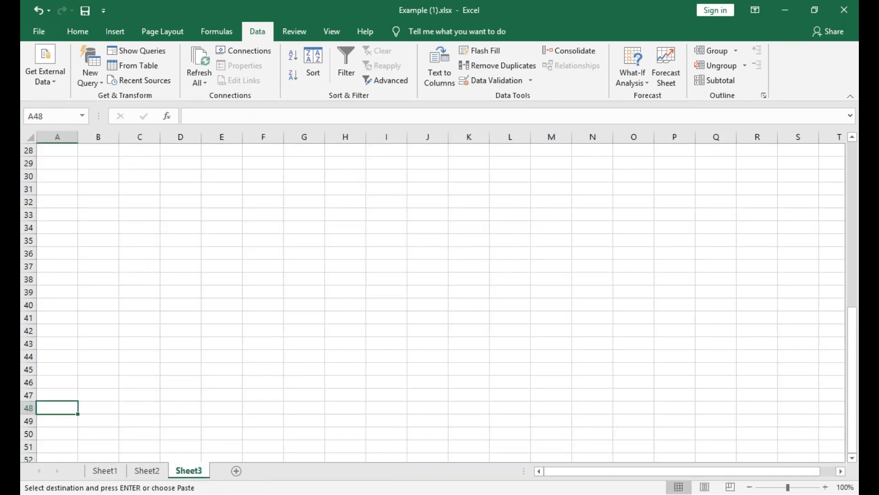
{"action": "key", "text": "ctrl+v"}
Autofit the width of column A on Sheet3 to the pasted employee names.
{"action": "scroll", "coordinate": [143, 245], "scroll_direction": "down", "scroll_amount": 6}
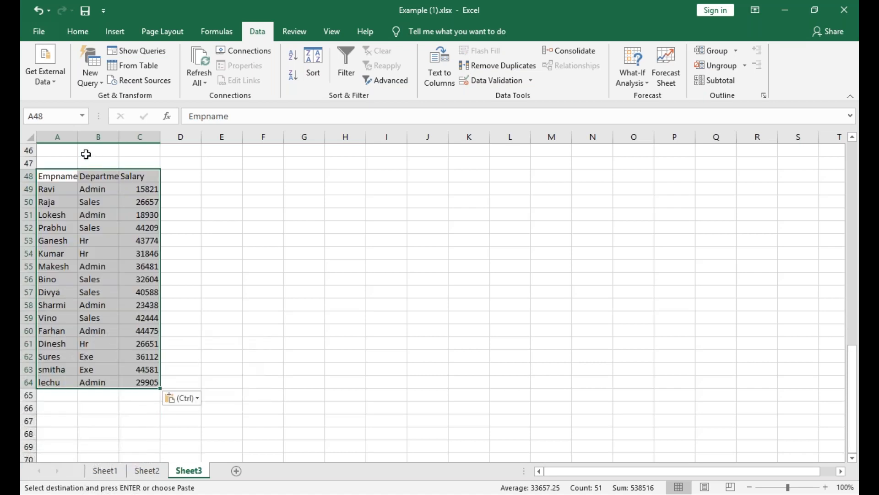
{"action": "key", "text": "Up"}
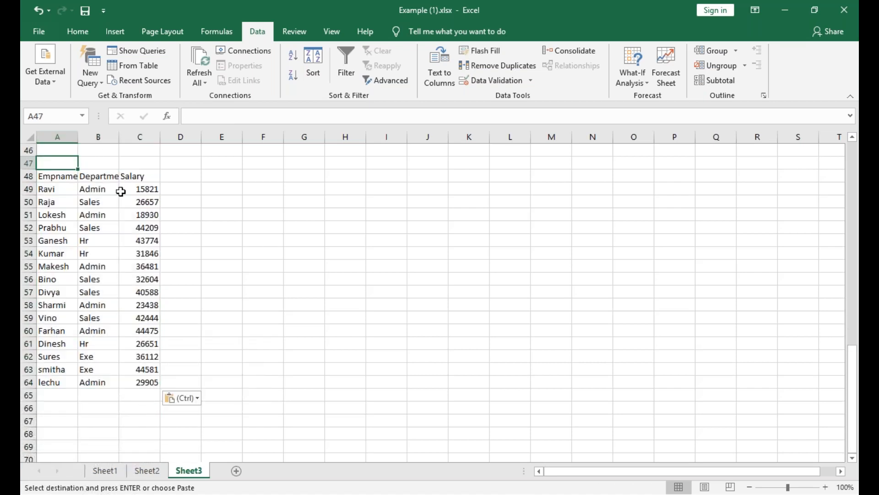
{"action": "double_click", "coordinate": [78, 136]}
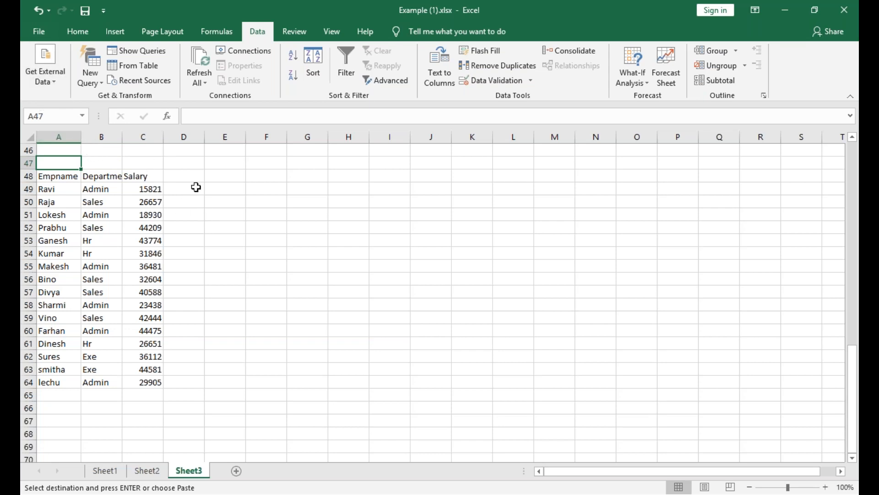
{"action": "left_click", "coordinate": [186, 175]}
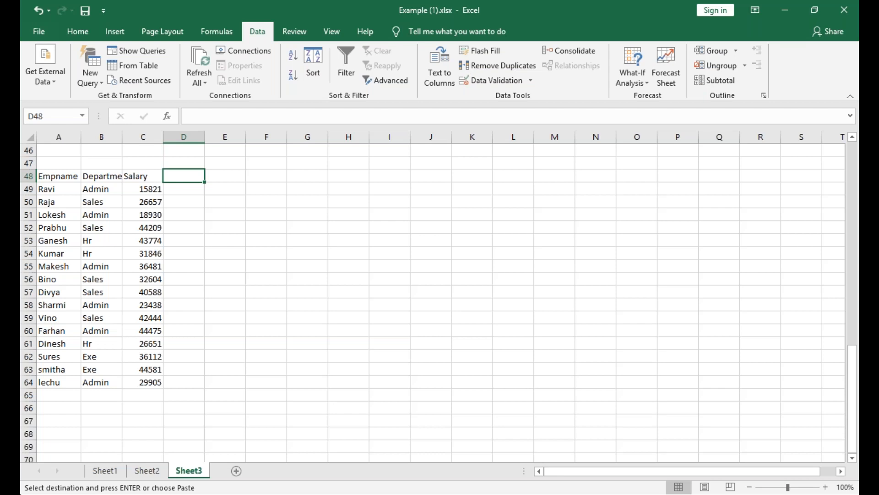
{"action": "left_click", "coordinate": [224, 344]}
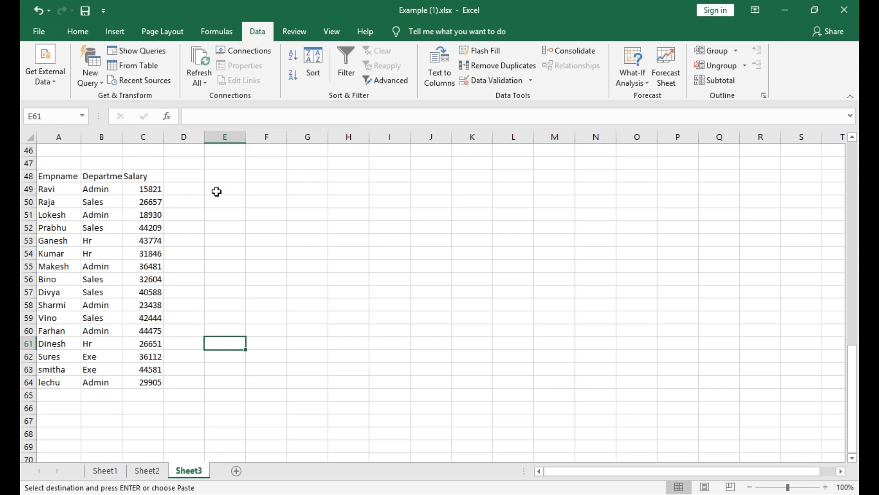
Apply list data validation to D49:D64, using the department cells B49:B64 as the source.
{"action": "left_click_drag", "start_coordinate": [198, 191], "coordinate": [186, 384]}
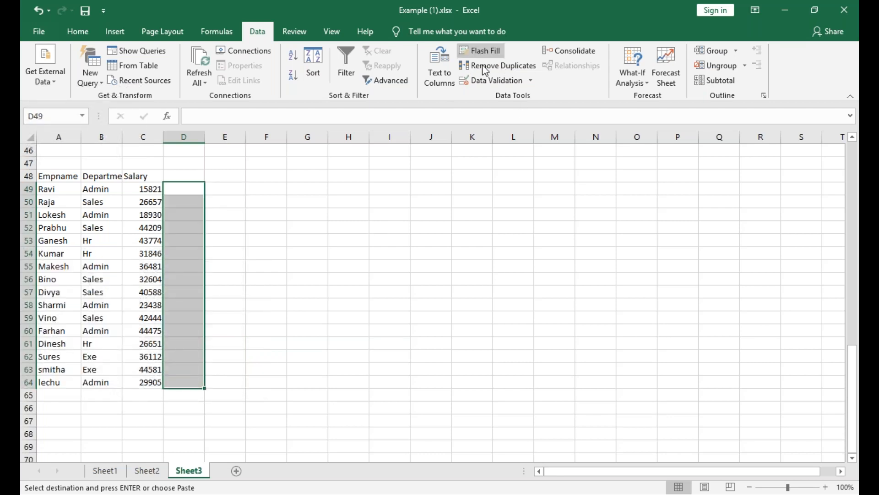
{"action": "left_click", "coordinate": [488, 82]}
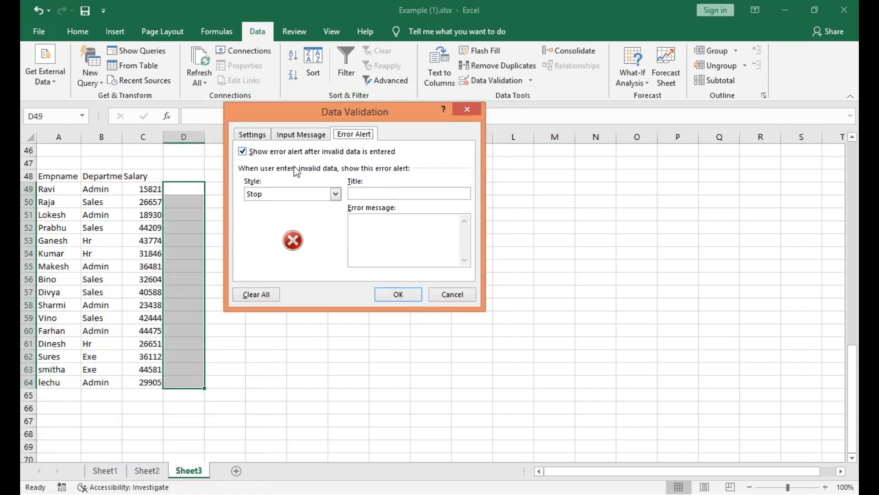
{"action": "left_click", "coordinate": [287, 139]}
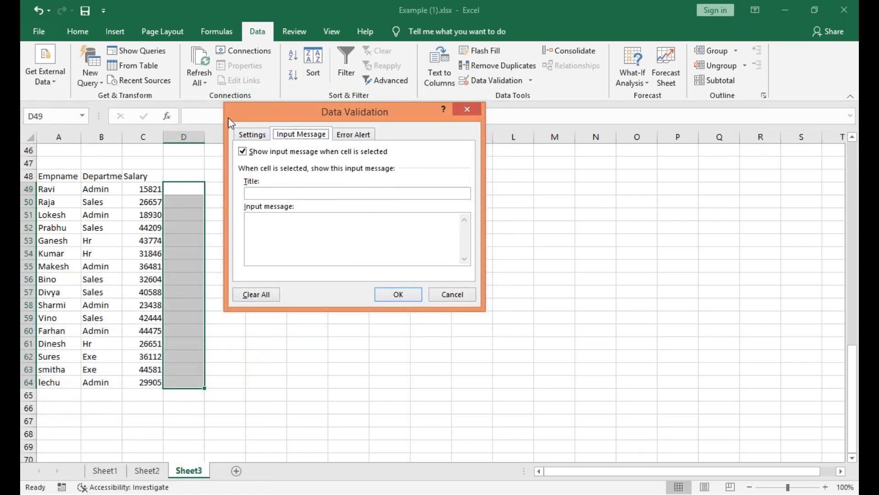
{"action": "left_click", "coordinate": [250, 135]}
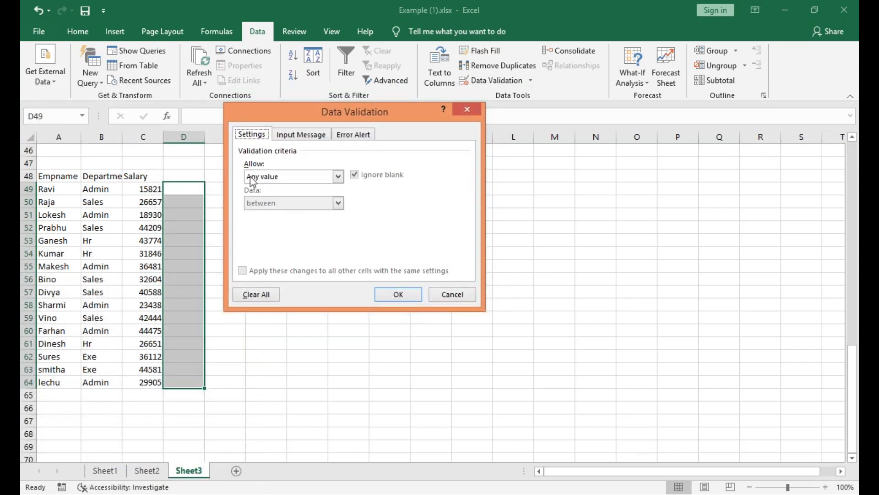
{"action": "left_click", "coordinate": [339, 176]}
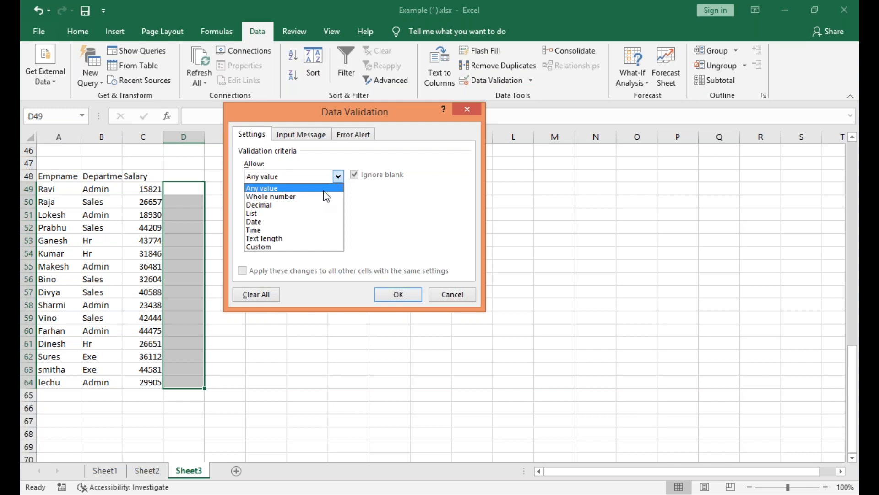
{"action": "left_click", "coordinate": [302, 214]}
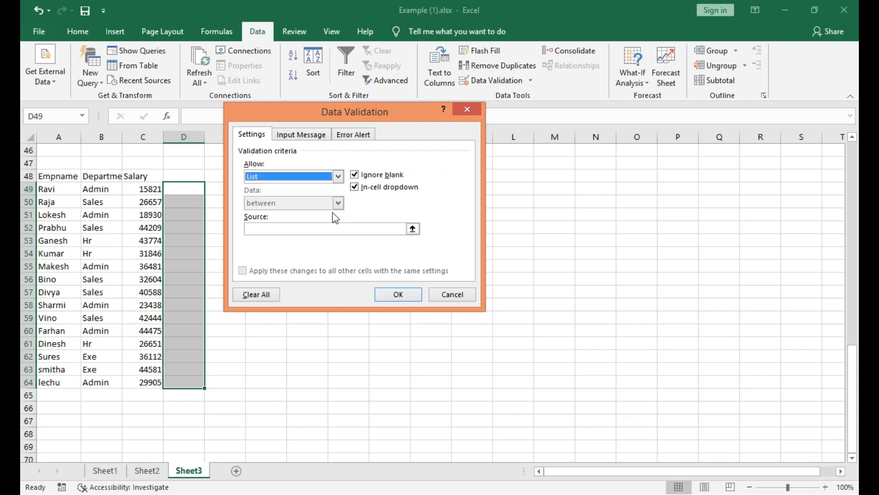
{"action": "left_click", "coordinate": [334, 231]}
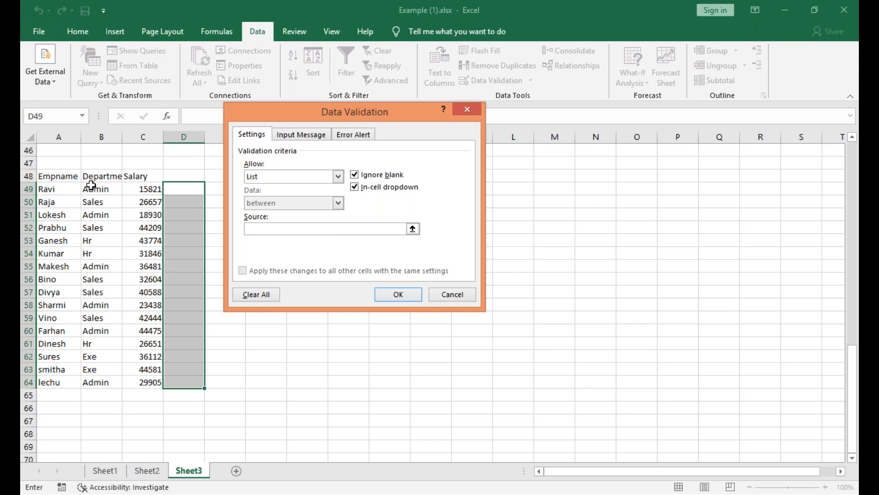
{"action": "left_click_drag", "start_coordinate": [108, 188], "coordinate": [114, 383]}
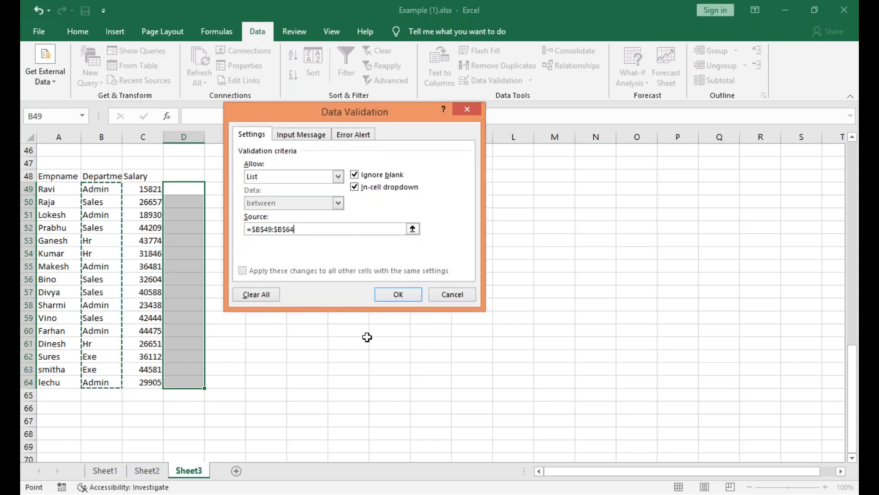
{"action": "left_click", "coordinate": [411, 292]}
Choose Hr for D49, Admin for D50 and Sales for D51 from the validation dropdowns.
{"action": "left_click", "coordinate": [176, 191]}
{"action": "left_click", "coordinate": [212, 190]}
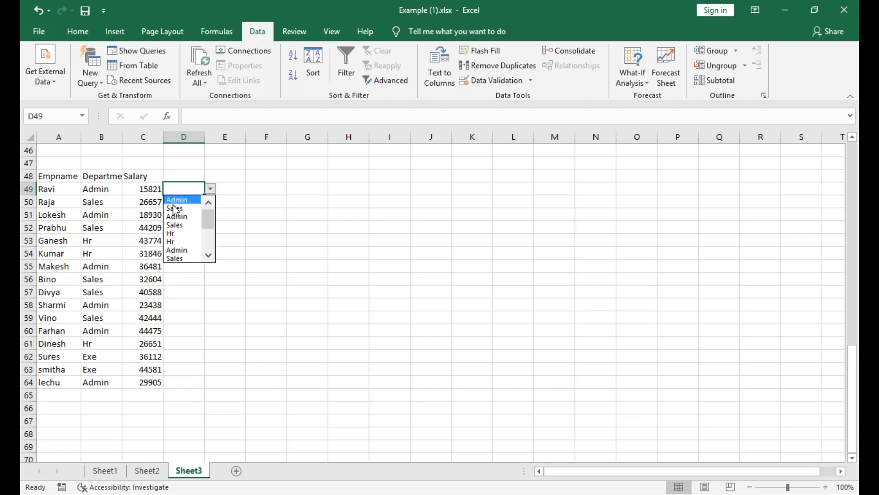
{"action": "left_click", "coordinate": [178, 232]}
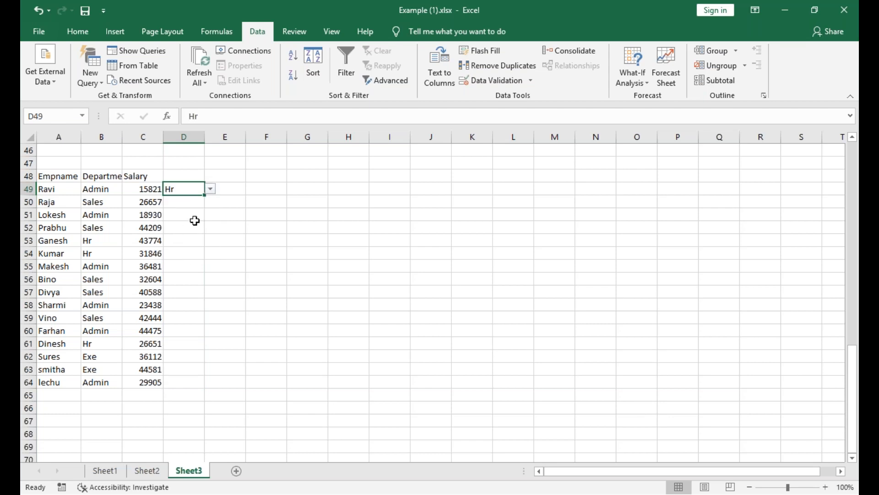
{"action": "left_click", "coordinate": [195, 207]}
{"action": "left_click", "coordinate": [211, 202]}
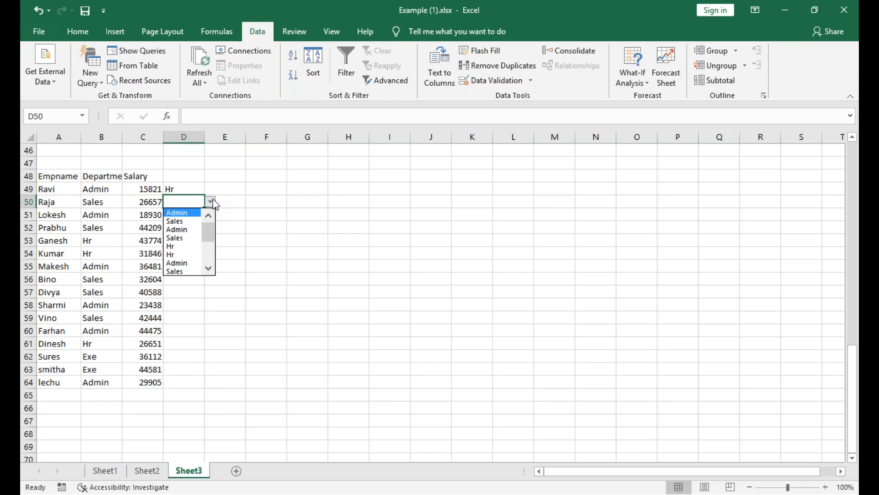
{"action": "left_click", "coordinate": [183, 230]}
{"action": "left_click", "coordinate": [196, 215]}
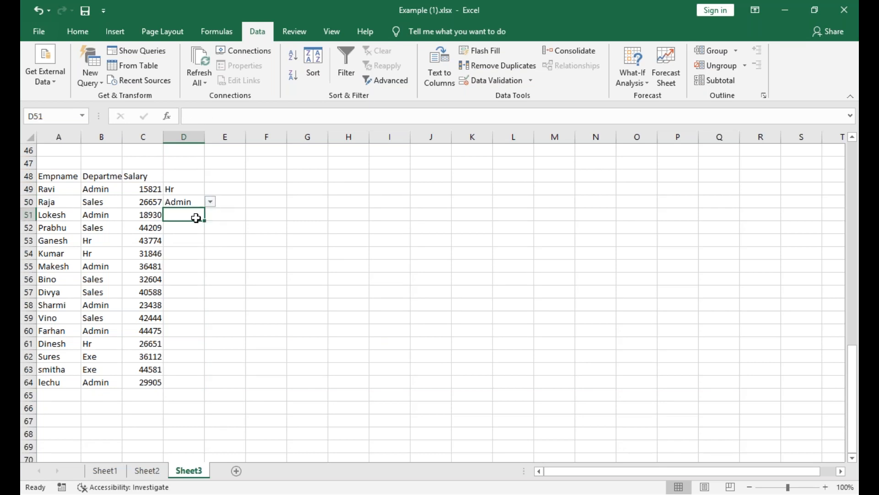
{"action": "left_click", "coordinate": [210, 215]}
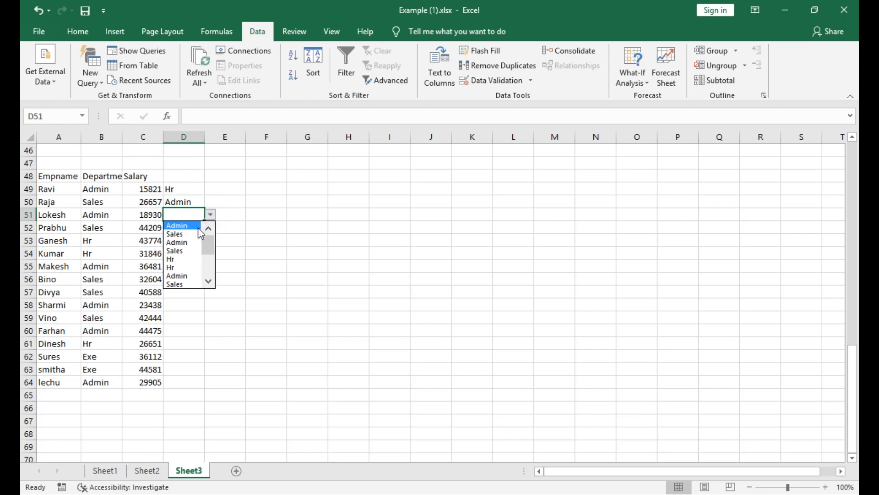
{"action": "left_click", "coordinate": [184, 234]}
Try to enter the unlisted value "wee" in D52 and cancel the entry.
{"action": "left_click", "coordinate": [185, 239]}
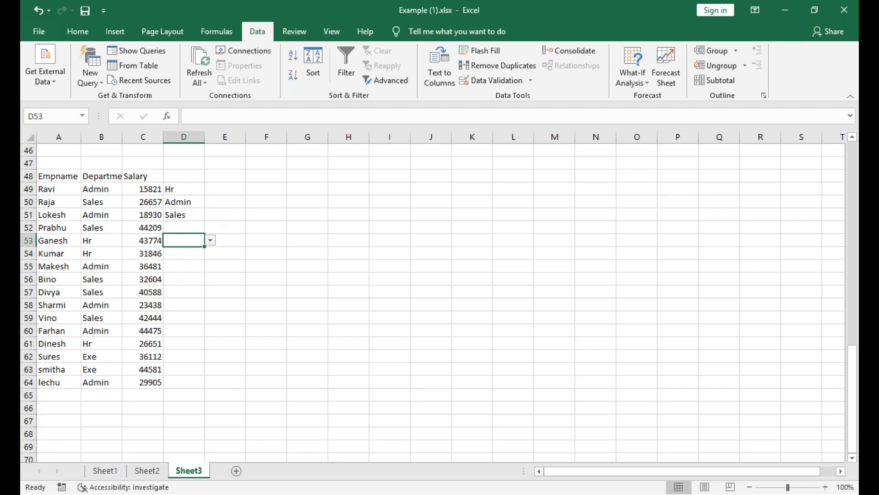
{"action": "left_click", "coordinate": [184, 228]}
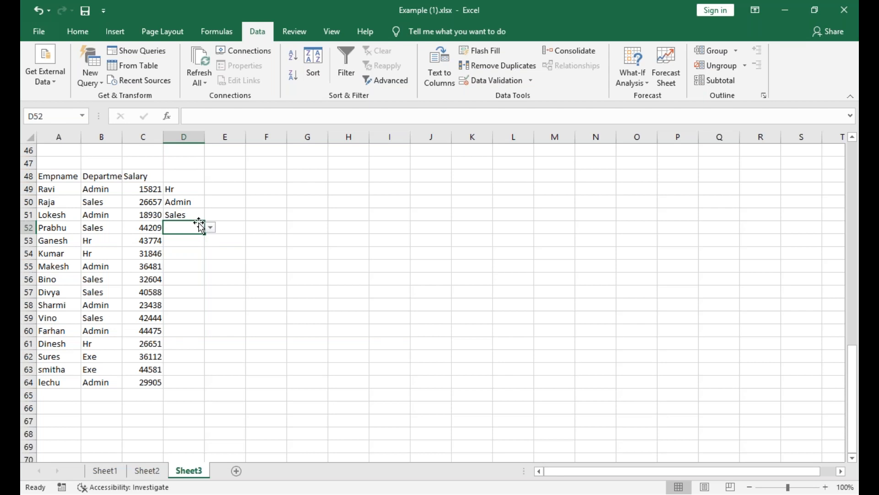
{"action": "type", "text": "wee"}
{"action": "key", "text": "Return"}
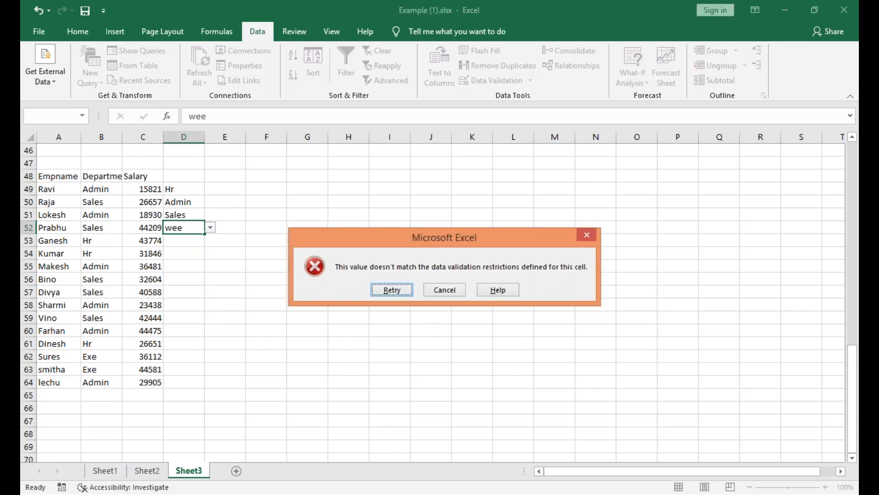
{"action": "left_click", "coordinate": [433, 290]}
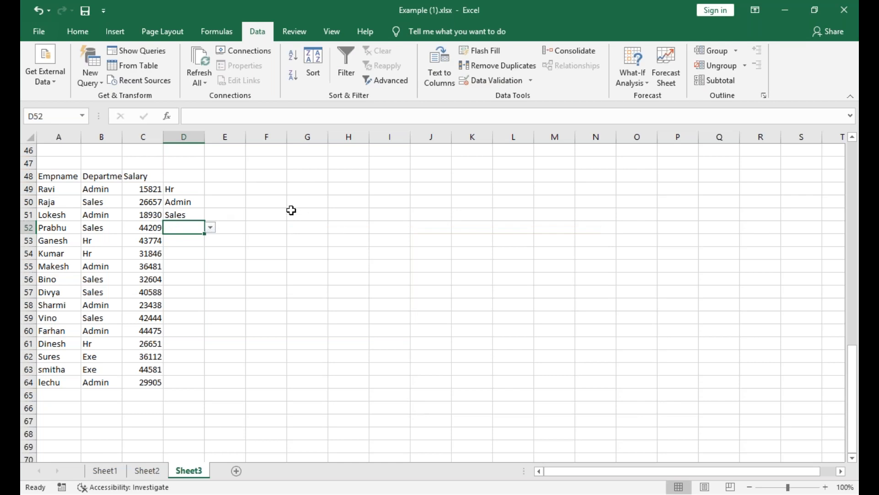
{"action": "left_click", "coordinate": [235, 154]}
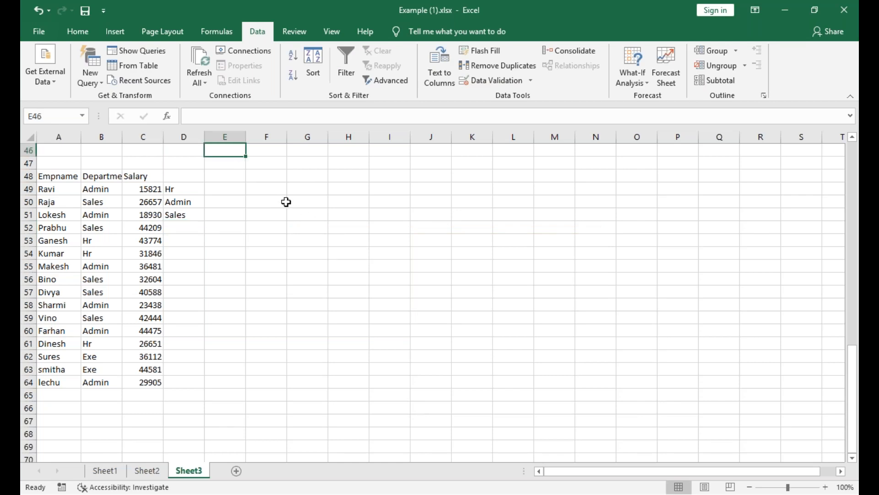
Apply list data validation to F49:F62, using the department cells B51:B53 as the source.
{"action": "left_click_drag", "start_coordinate": [267, 193], "coordinate": [268, 355]}
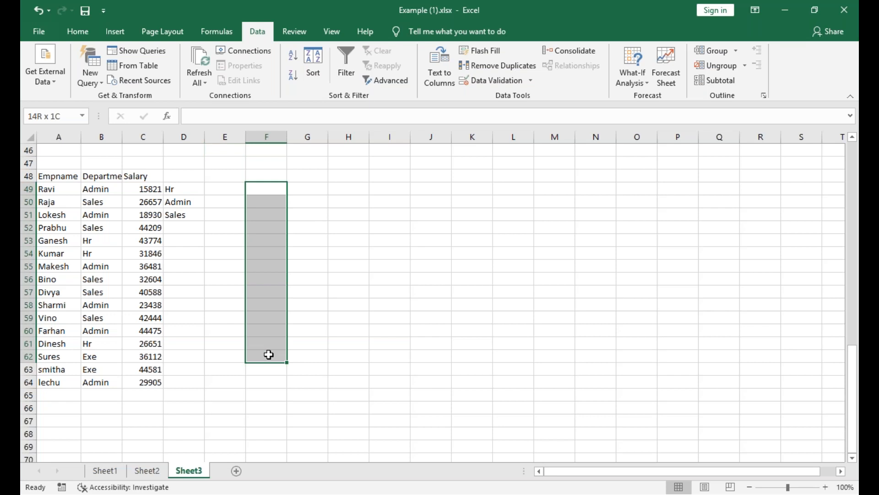
{"action": "left_click", "coordinate": [507, 77]}
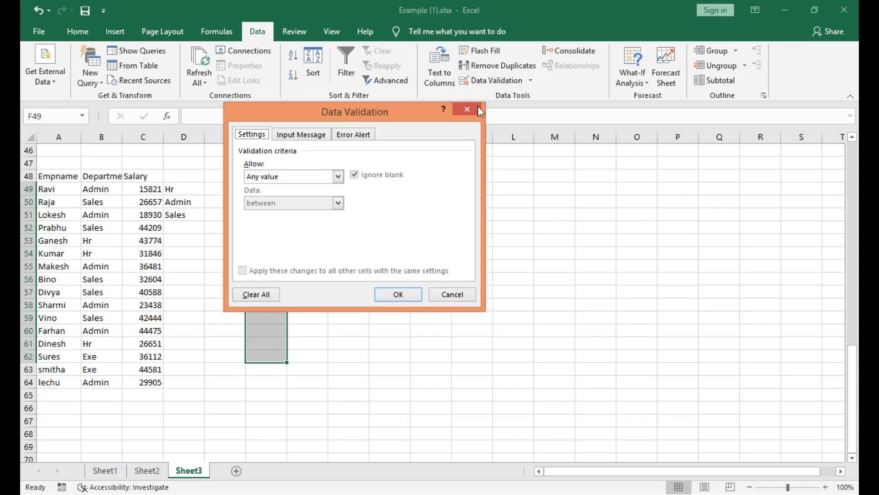
{"action": "left_click", "coordinate": [339, 177]}
{"action": "left_click", "coordinate": [311, 211]}
{"action": "left_click", "coordinate": [321, 229]}
{"action": "left_click", "coordinate": [103, 189]}
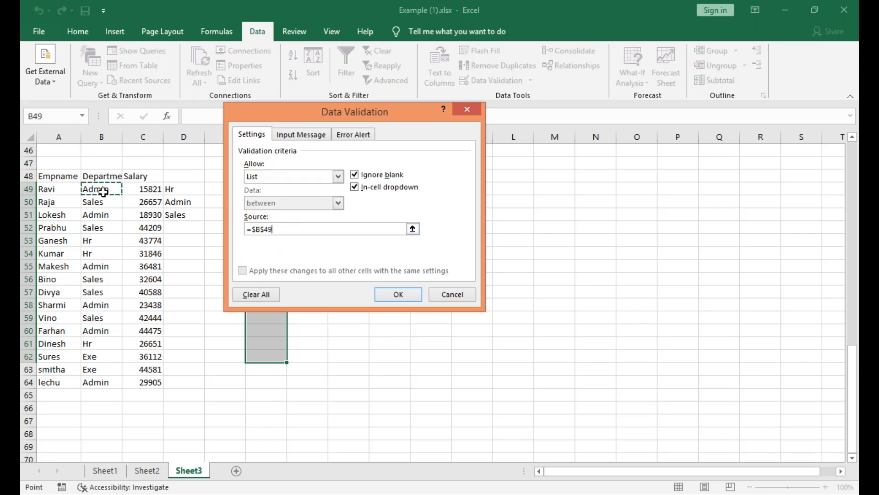
{"action": "left_click_drag", "start_coordinate": [100, 204], "coordinate": [93, 239]}
{"action": "left_click", "coordinate": [104, 217]}
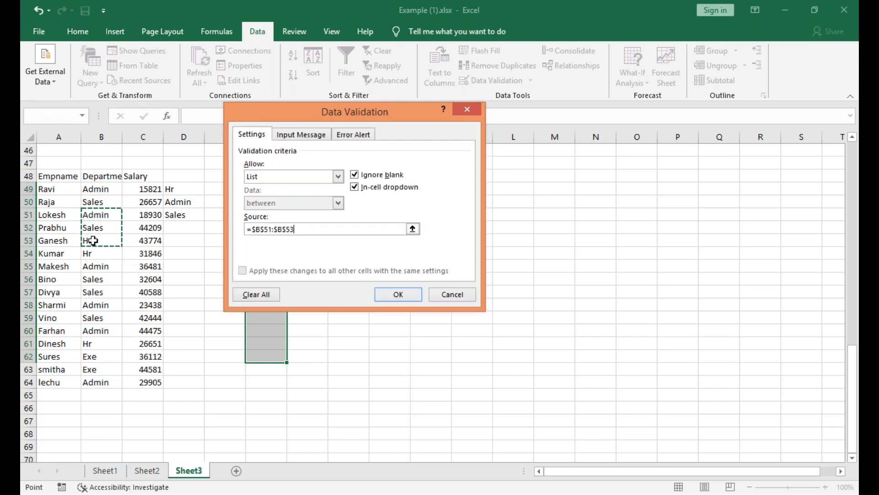
{"action": "left_click", "coordinate": [398, 294]}
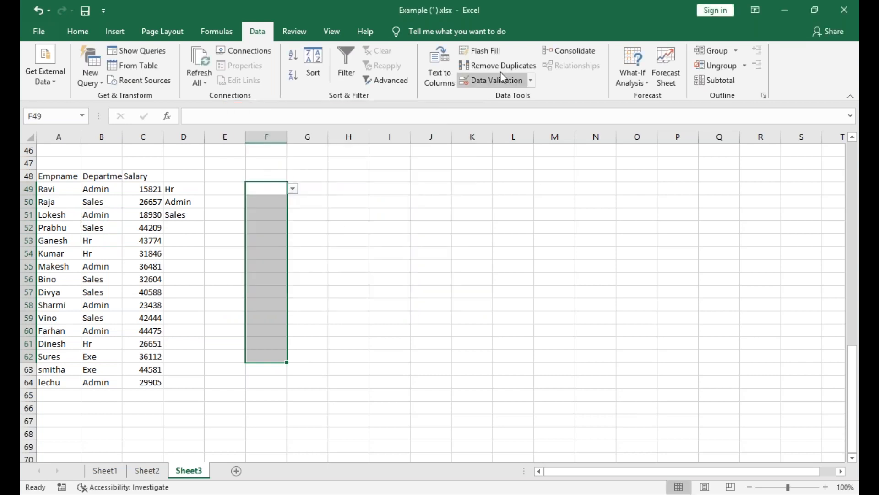
Review the input message, error alert and list source settings of the F49:F62 validation.
{"action": "left_click", "coordinate": [510, 79]}
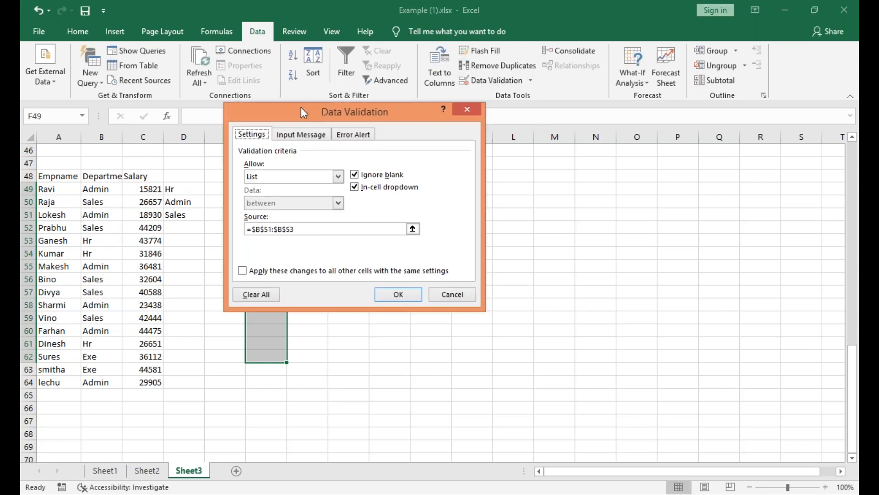
{"action": "left_click", "coordinate": [299, 138]}
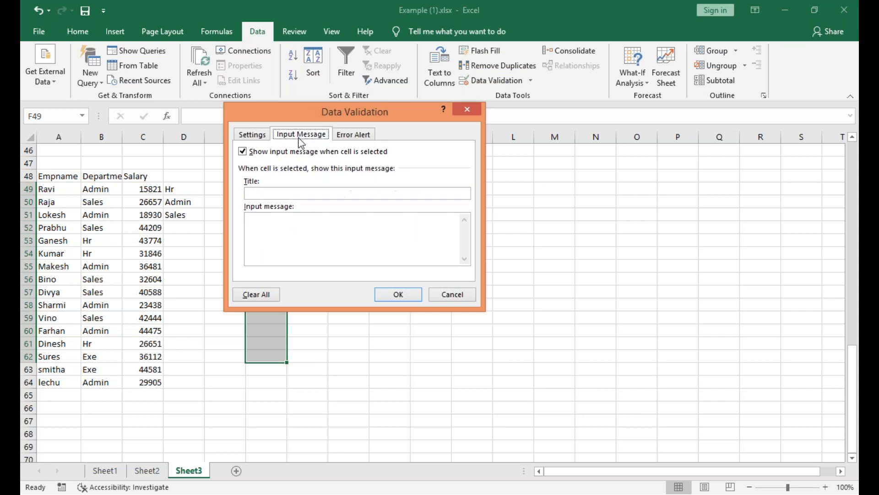
{"action": "left_click", "coordinate": [344, 137]}
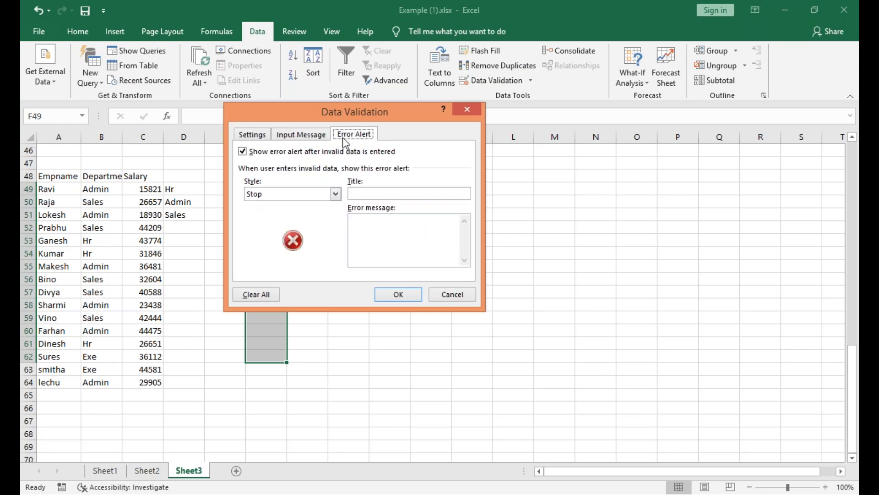
{"action": "left_click", "coordinate": [252, 136]}
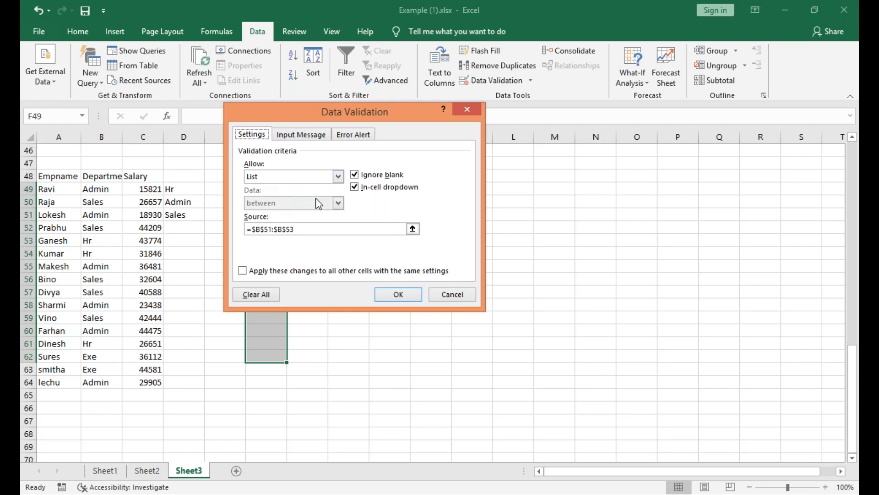
{"action": "left_click", "coordinate": [399, 296]}
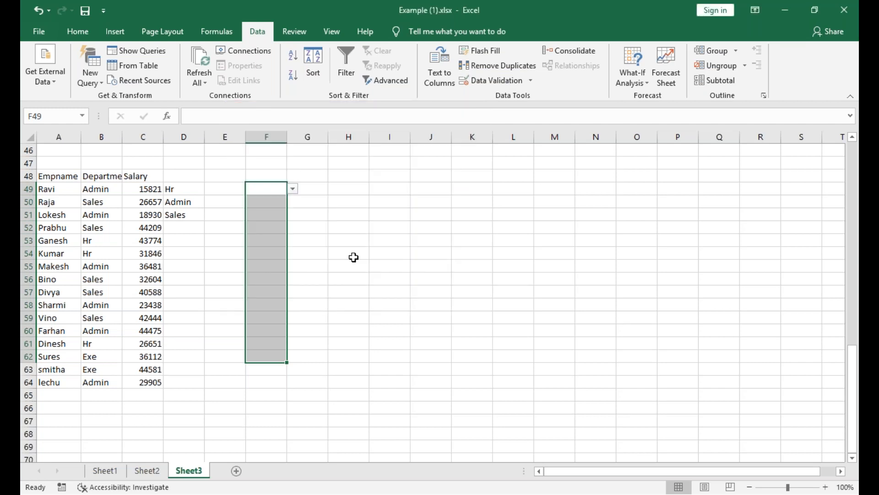
Choose Sales for F49 from its validation dropdown.
{"action": "left_click", "coordinate": [292, 189]}
{"action": "left_click", "coordinate": [259, 207]}
{"action": "left_click", "coordinate": [261, 211]}
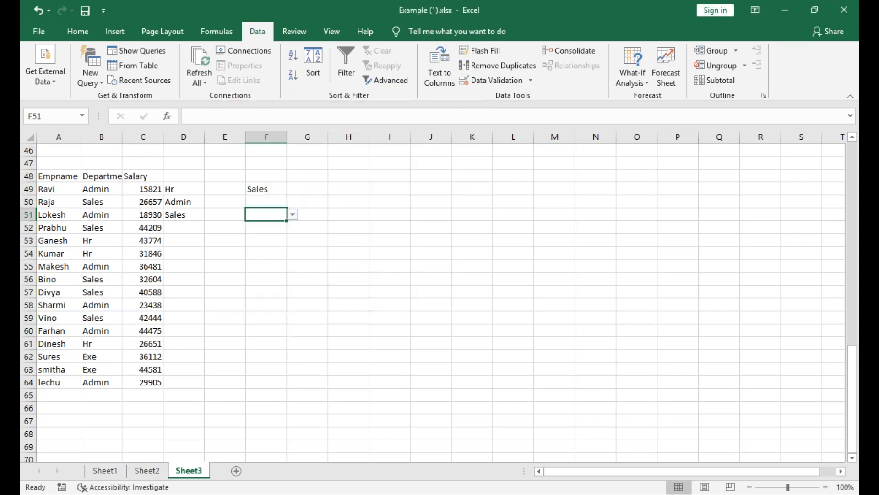
Try to enter the unlisted value "accounts" in F50 and retry the entry.
{"action": "left_click", "coordinate": [277, 202]}
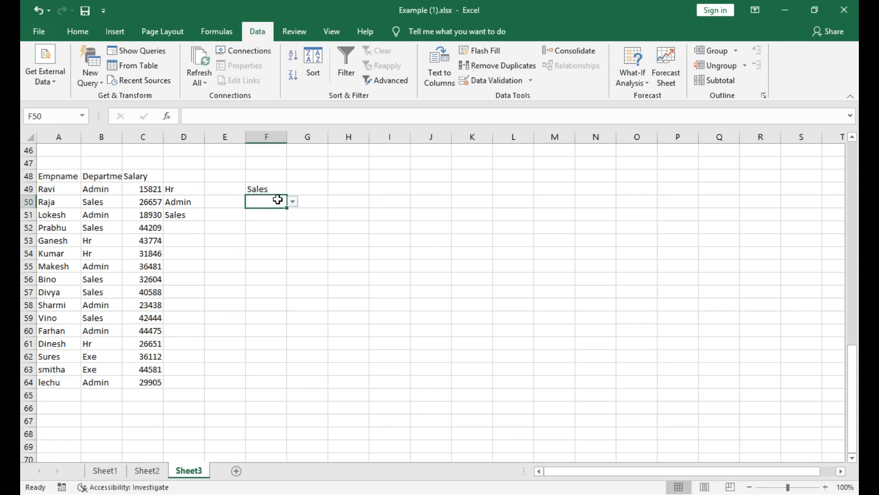
{"action": "type", "text": "accounr"}
{"action": "key", "text": "BackSpace"}
{"action": "type", "text": "ts"}
{"action": "key", "text": "Return"}
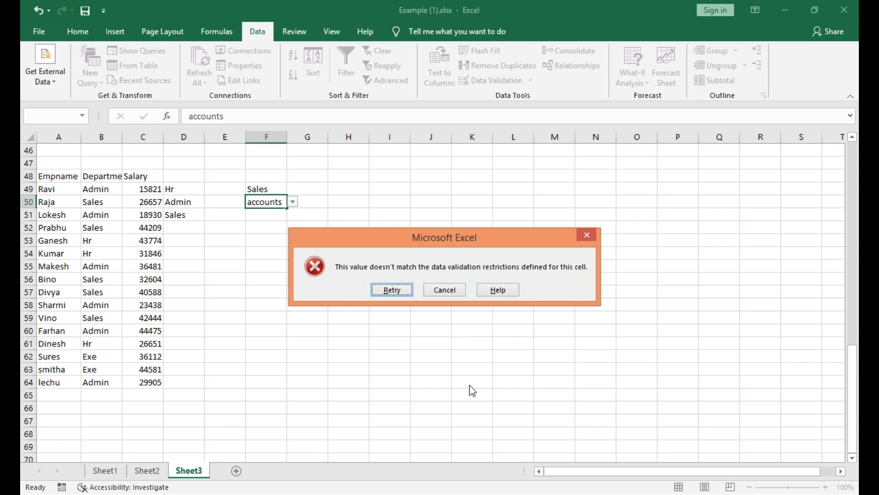
{"action": "left_click", "coordinate": [392, 290]}
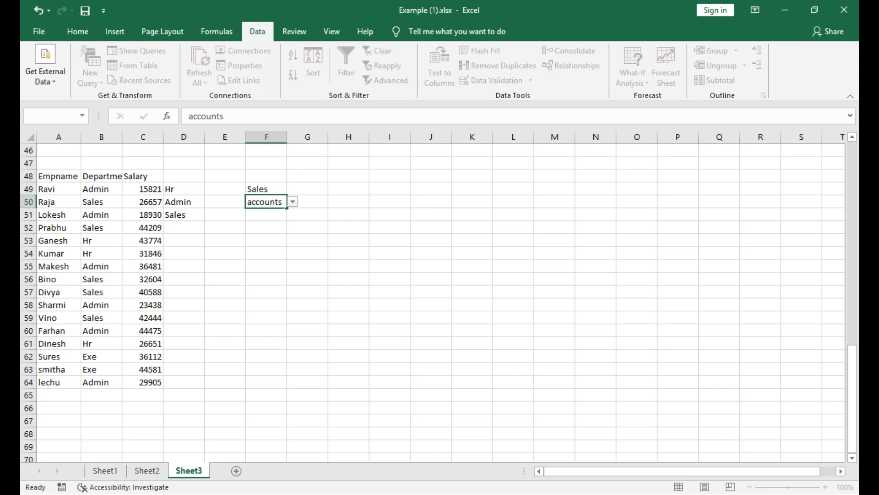
Discard the unlisted "accounts" entry in F50 and choose Sales from the cell's validation list instead.
{"action": "key", "text": "Return"}
{"action": "left_click", "coordinate": [442, 289]}
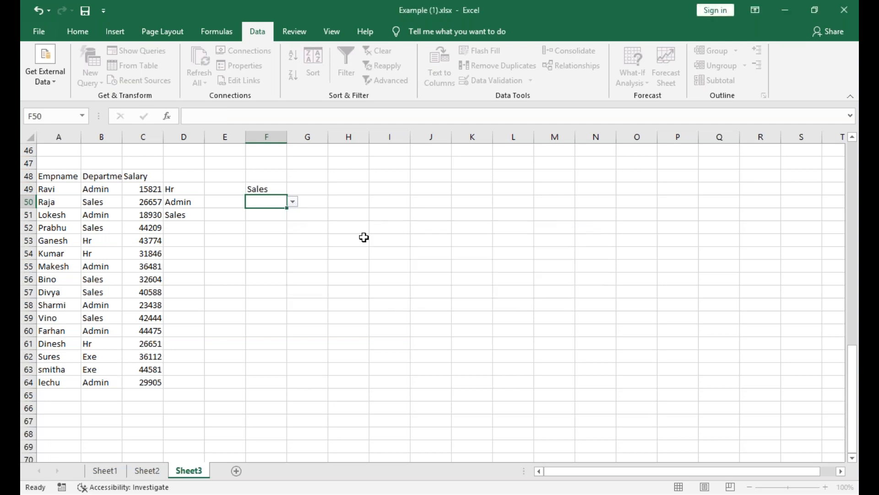
{"action": "left_click", "coordinate": [293, 202]}
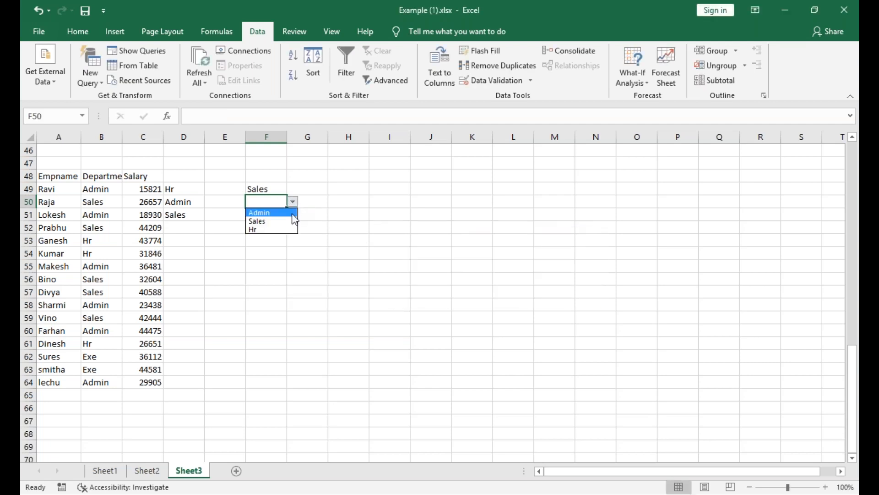
{"action": "left_click", "coordinate": [295, 221]}
{"action": "left_click", "coordinate": [282, 227]}
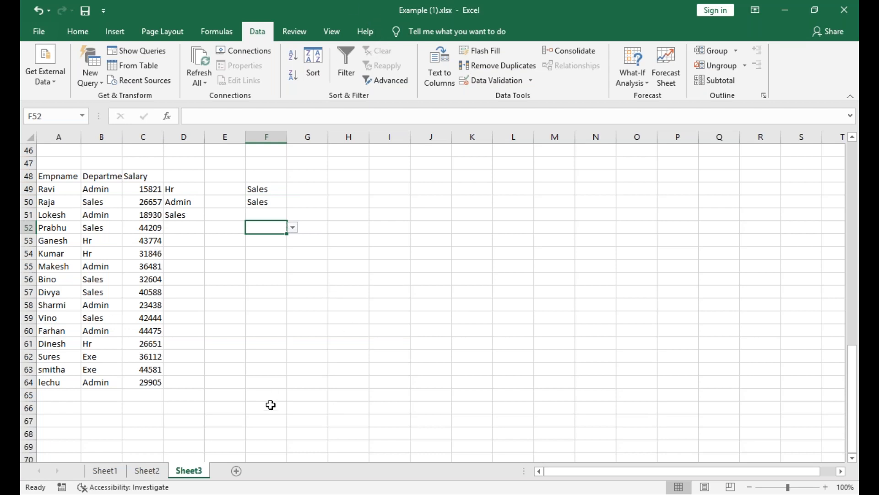
Add a new worksheet after Sheet3 and enter the header "product" in A1.
{"action": "left_click", "coordinate": [236, 471]}
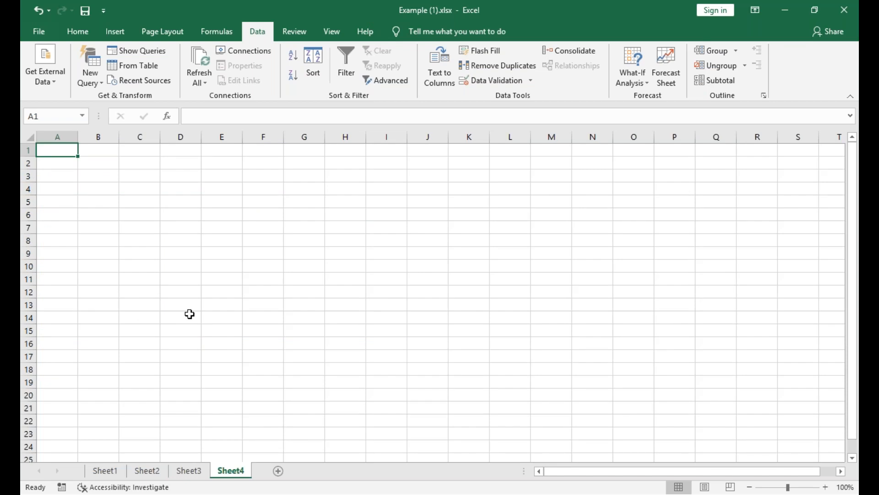
{"action": "type", "text": "prod"}
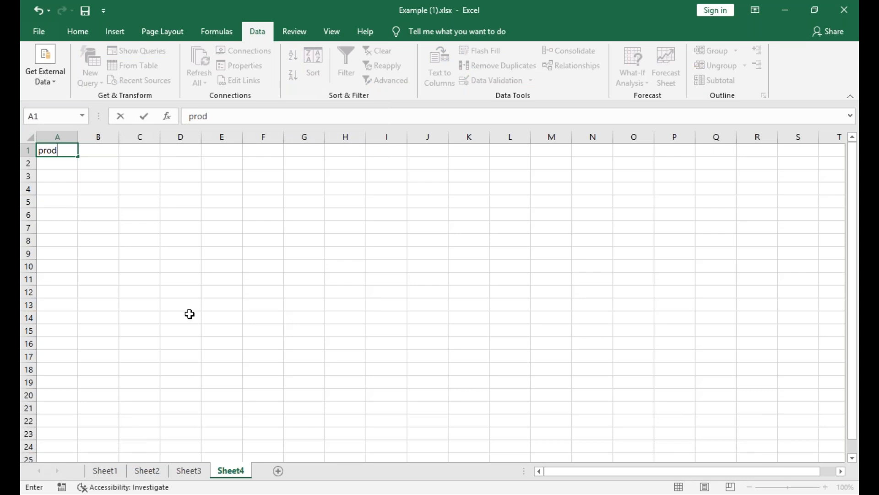
{"action": "type", "text": "duc"}
{"action": "key", "text": "BackSpace"}
{"action": "key", "text": "BackSpace"}
{"action": "key", "text": "BackSpace"}
{"action": "type", "text": "uct"}
{"action": "key", "text": "alt+Tab"}
{"action": "key", "text": "Tab"}
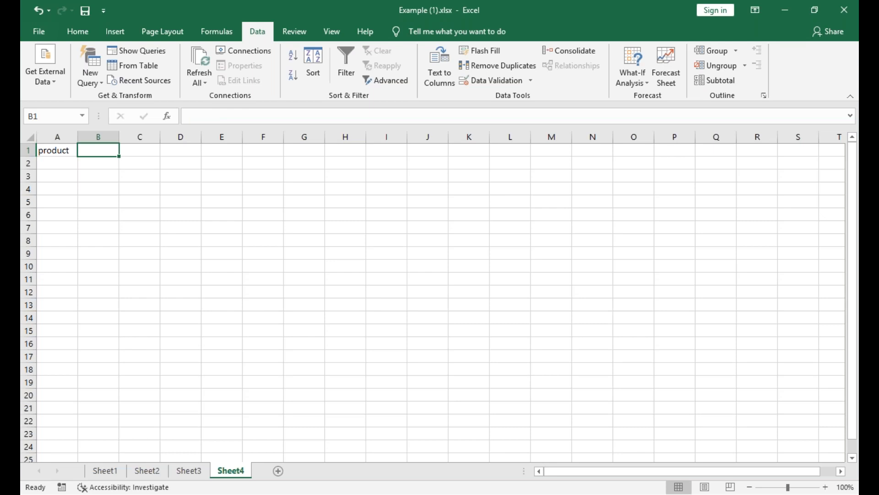
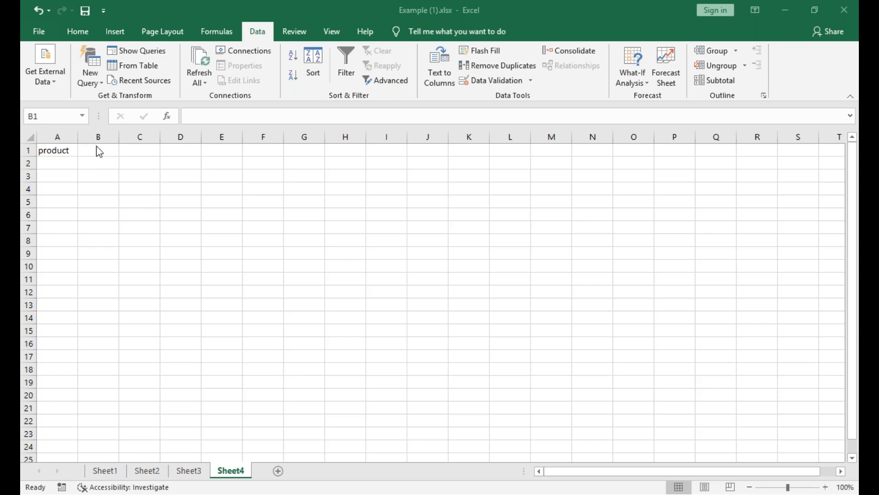
Change the header in A1 to "product code".
{"action": "left_click", "coordinate": [99, 152]}
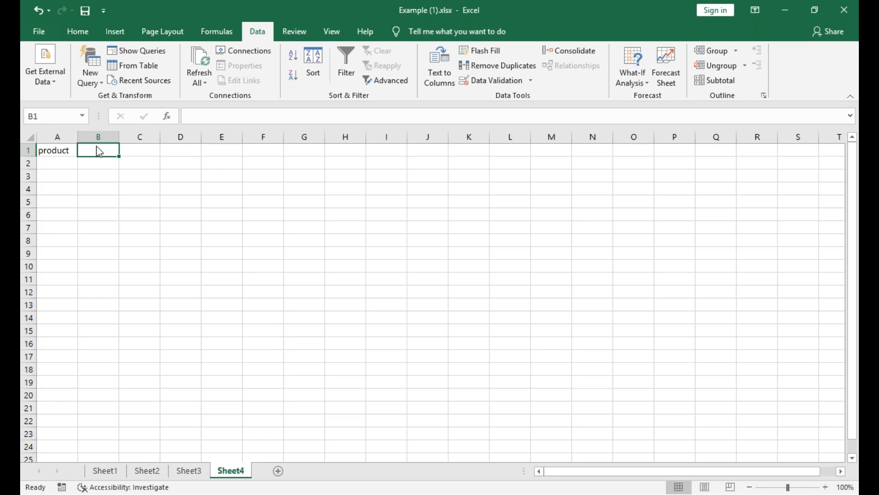
{"action": "key", "text": "Left"}
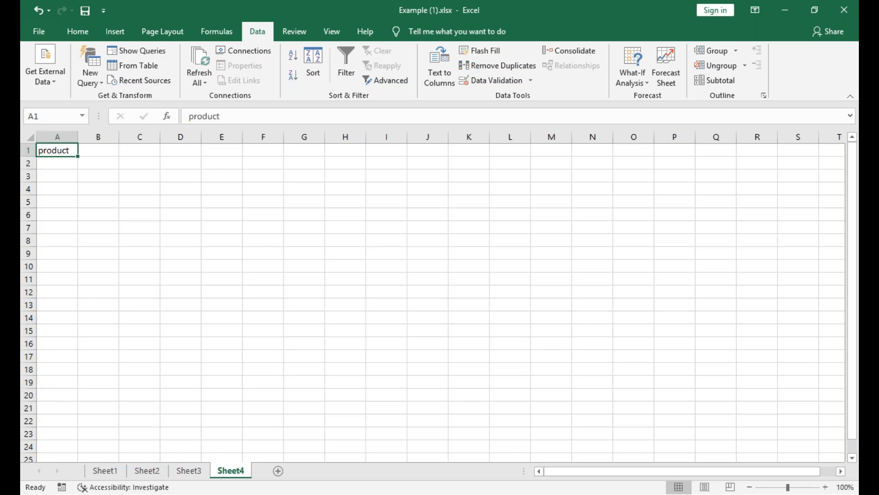
{"action": "type", "text": "product"}
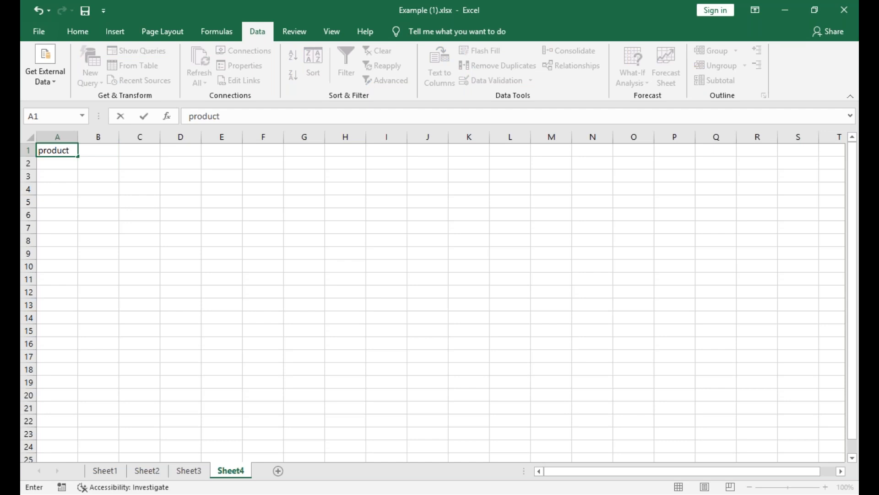
{"action": "type", "text": " code"}
{"action": "key", "text": "Tab"}
Enter the header "product name" in B1.
{"action": "type", "text": "product "}
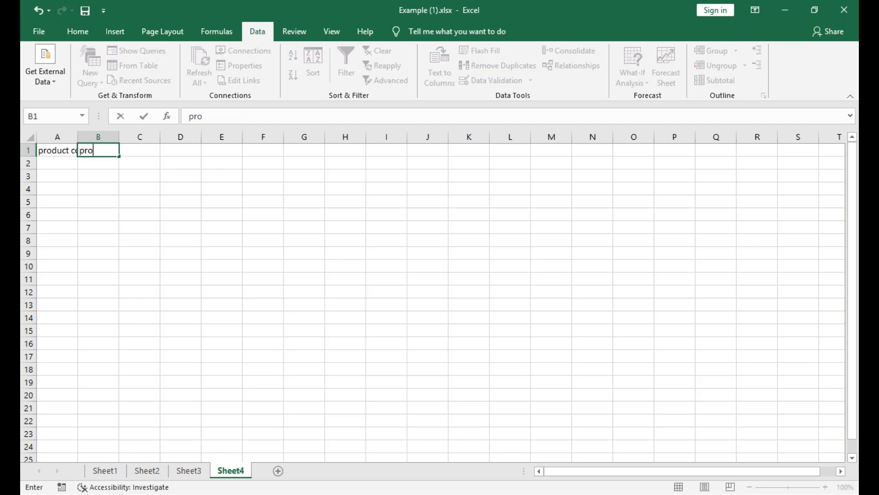
{"action": "type", "text": "n ame"}
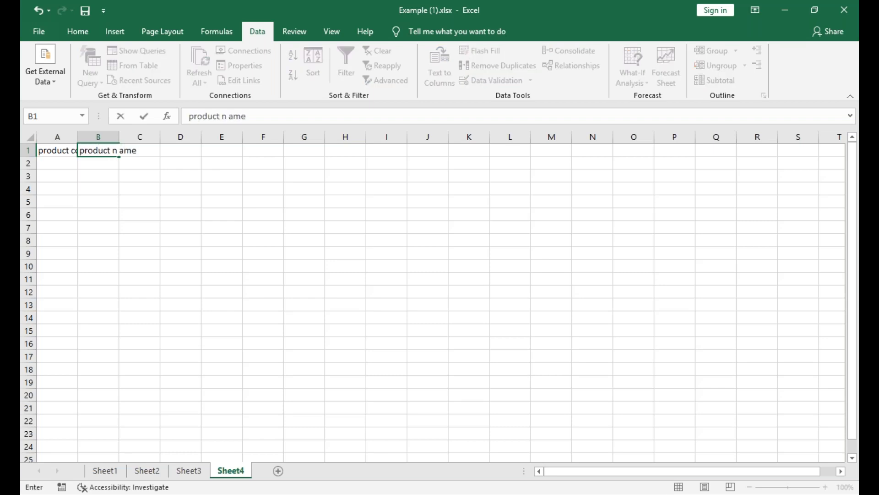
{"action": "key", "text": "BackSpace"}
{"action": "key", "text": "BackSpace"}
{"action": "key", "text": "BackSpace"}
{"action": "key", "text": "BackSpace"}
{"action": "type", "text": "ame"}
{"action": "key", "text": "Tab"}
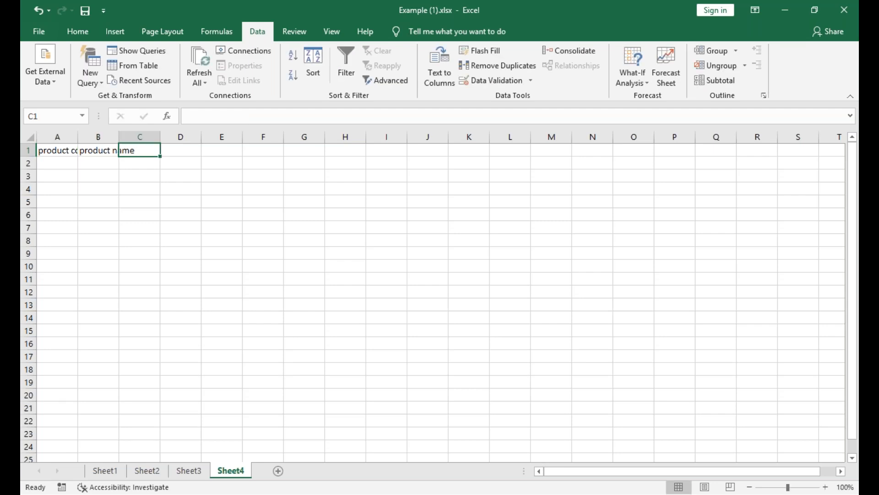
Add the headers "country" in C1 and "price" in D1.
{"action": "type", "text": "country"}
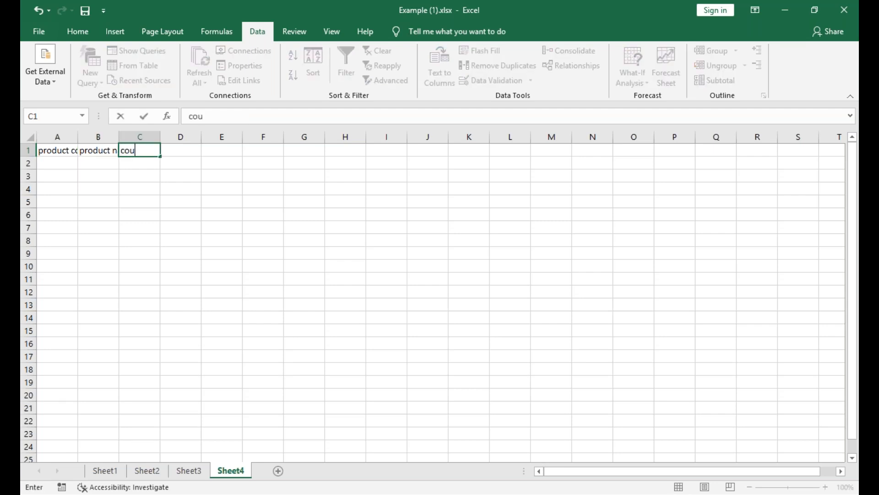
{"action": "key", "text": "Tab"}
{"action": "type", "text": "price"}
{"action": "key", "text": "Down"}
{"action": "key", "text": "Left"}
{"action": "key", "text": "Left"}
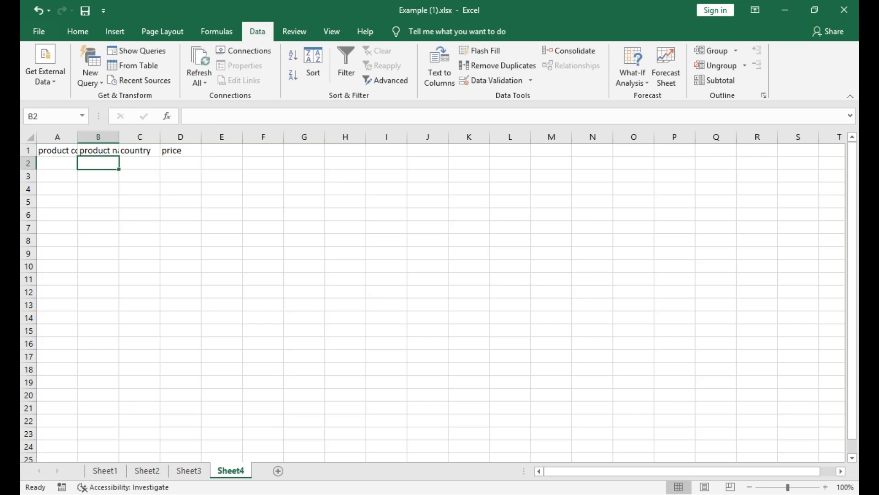
Wrap the text of the product code and product name headers in A1 and B1.
{"action": "left_click", "coordinate": [55, 152]}
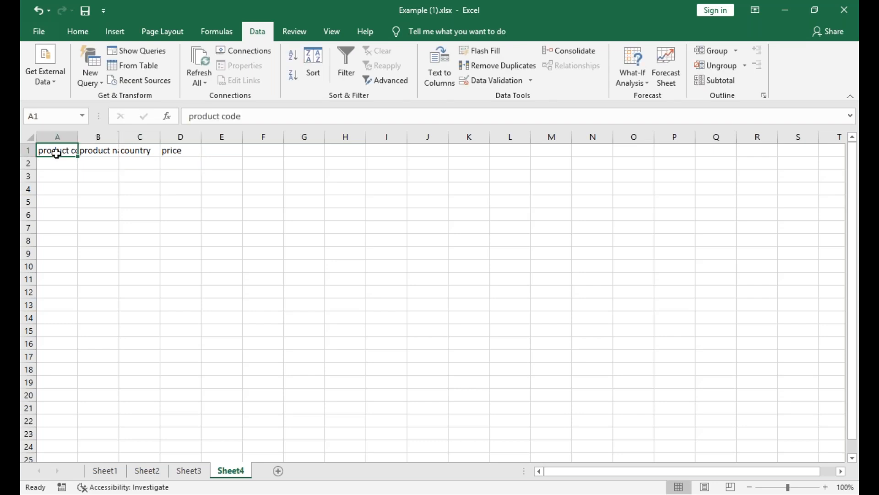
{"action": "left_click", "coordinate": [90, 36]}
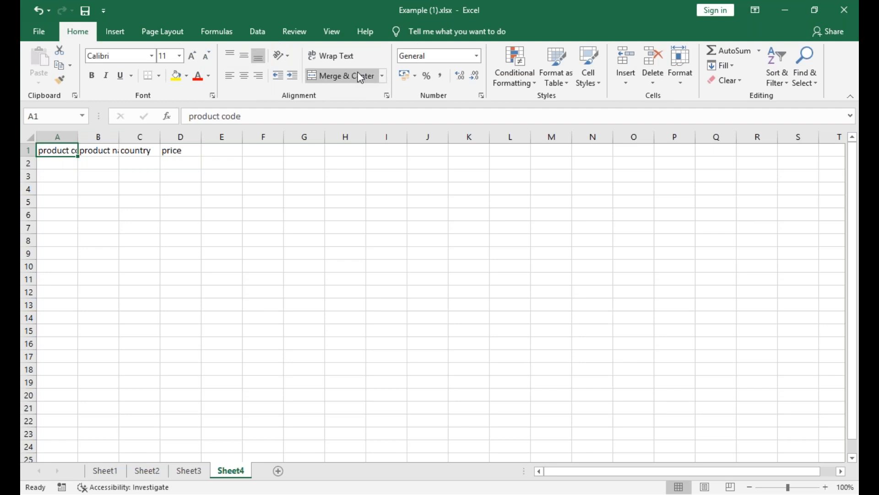
{"action": "left_click", "coordinate": [332, 55]}
{"action": "left_click", "coordinate": [104, 164]}
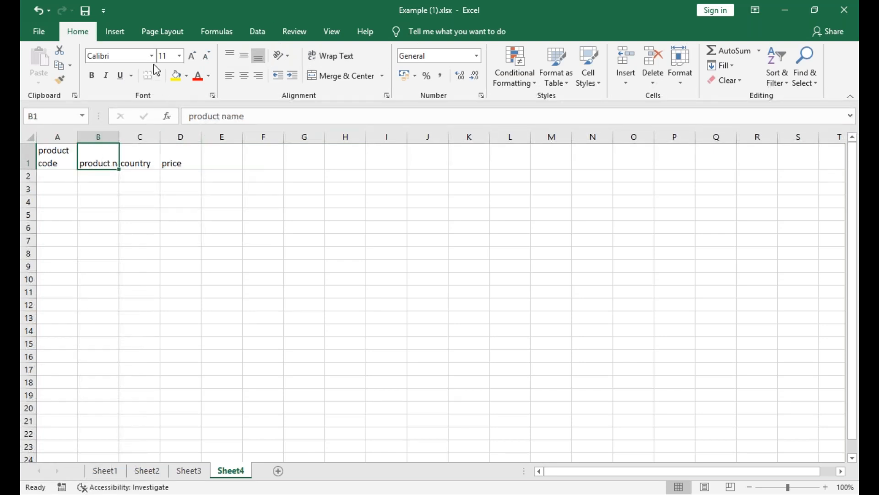
Middle-align the country and price headers in C1 and D1 vertically.
{"action": "left_click", "coordinate": [142, 164]}
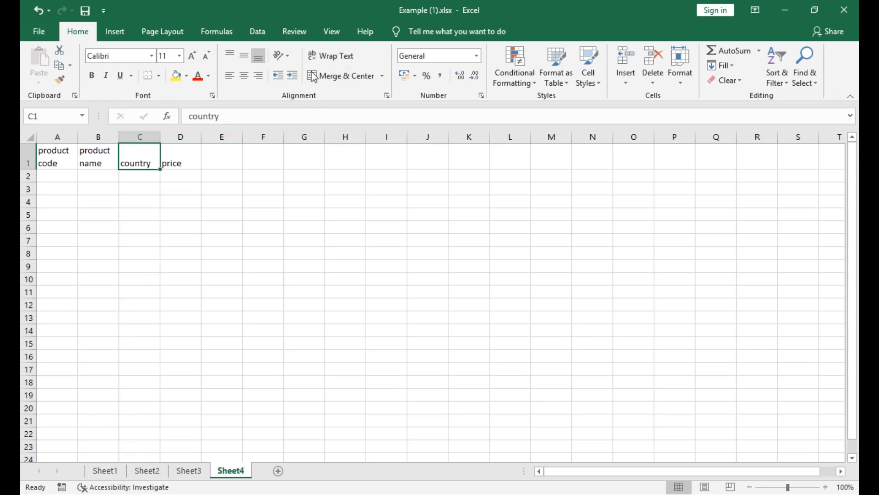
{"action": "left_click", "coordinate": [244, 56]}
{"action": "left_click", "coordinate": [185, 162]}
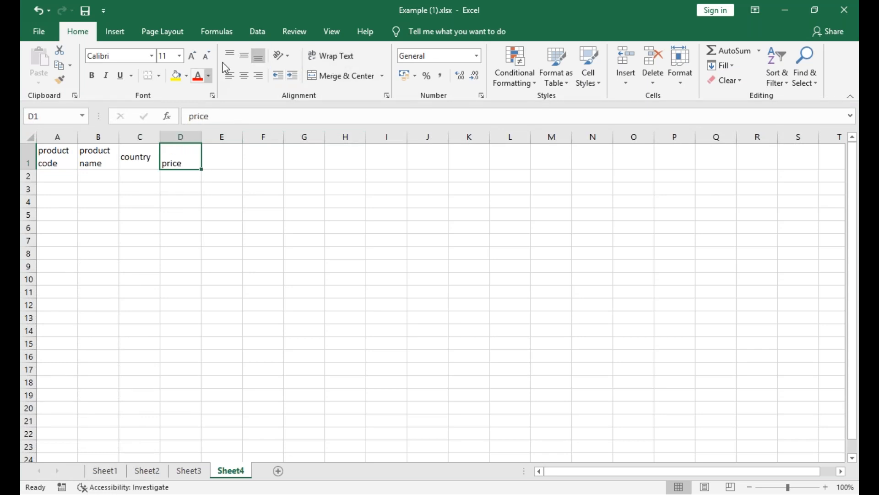
{"action": "left_click", "coordinate": [244, 55]}
Enter the product codes as65004 in A2 and we8770 in A3, and fill the series down to A17.
{"action": "left_click", "coordinate": [65, 182]}
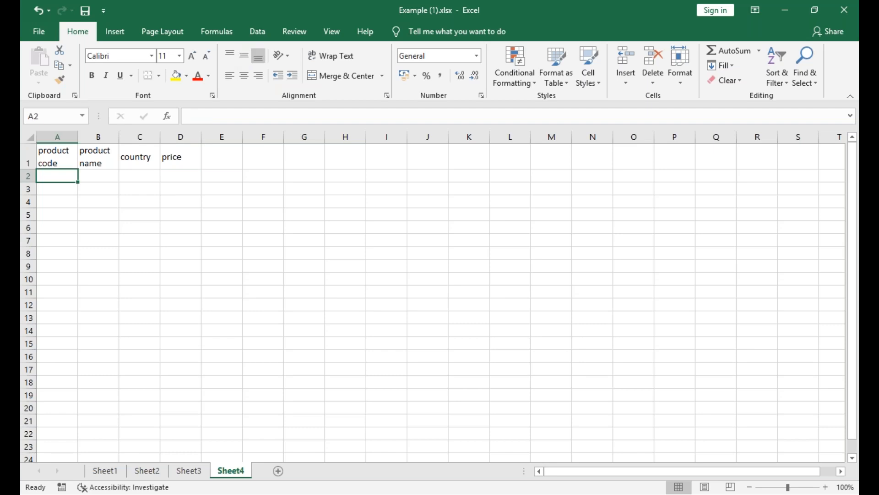
{"action": "type", "text": "as65004"}
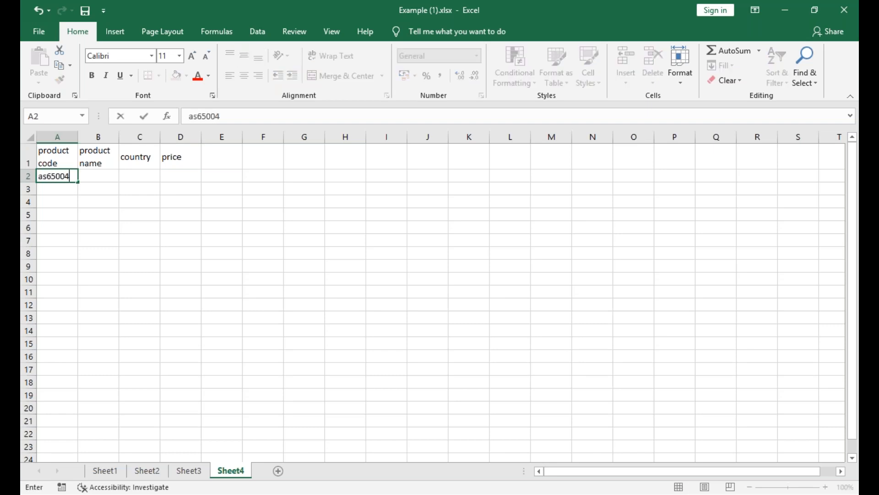
{"action": "key", "text": "Return"}
{"action": "type", "text": "we8"}
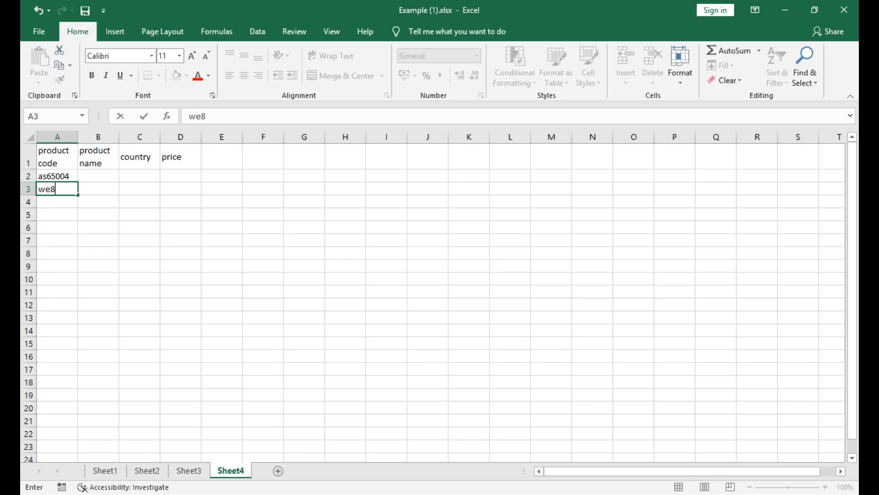
{"action": "type", "text": "770"}
{"action": "key", "text": "Return"}
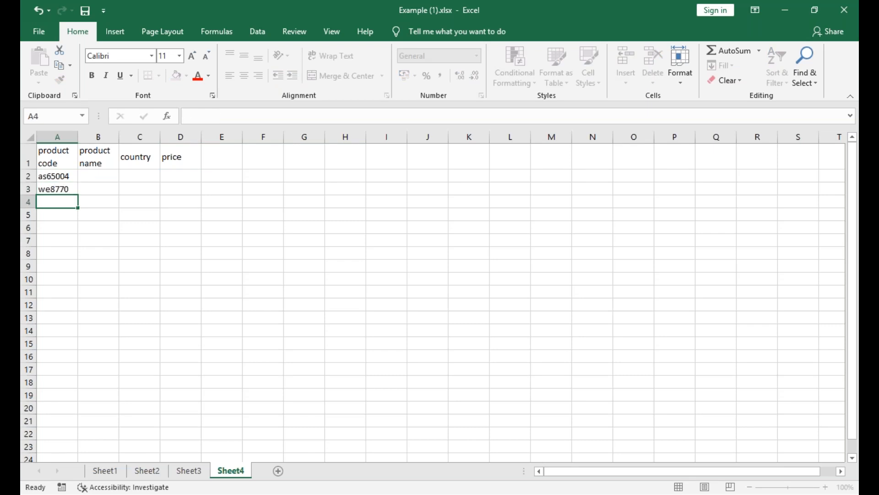
{"action": "left_click_drag", "start_coordinate": [64, 178], "coordinate": [71, 370]}
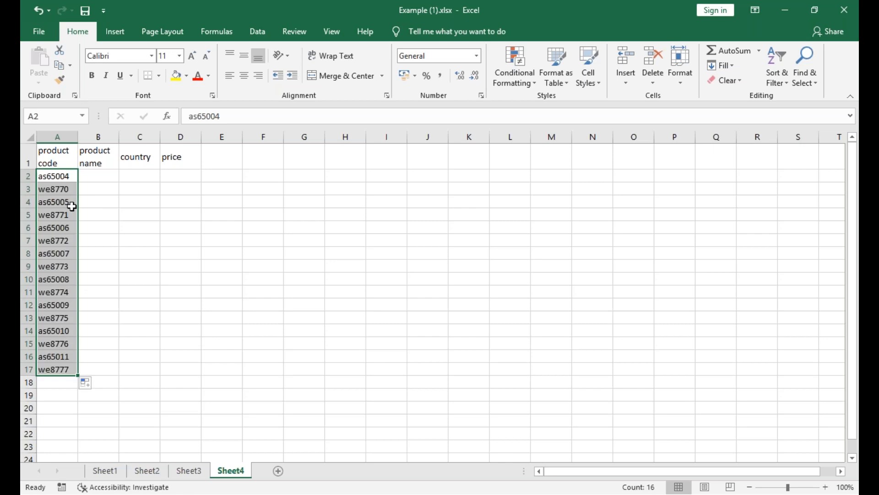
{"action": "left_click", "coordinate": [90, 175]}
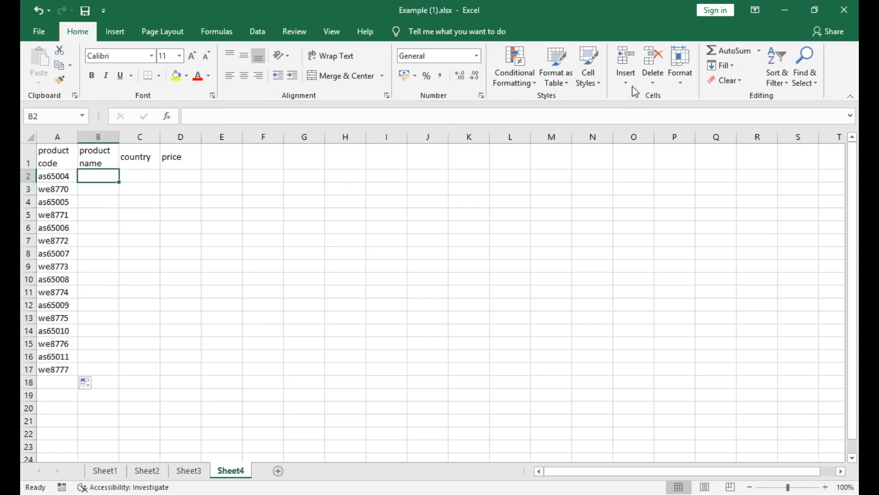
{"action": "key", "text": "alt+Tab"}
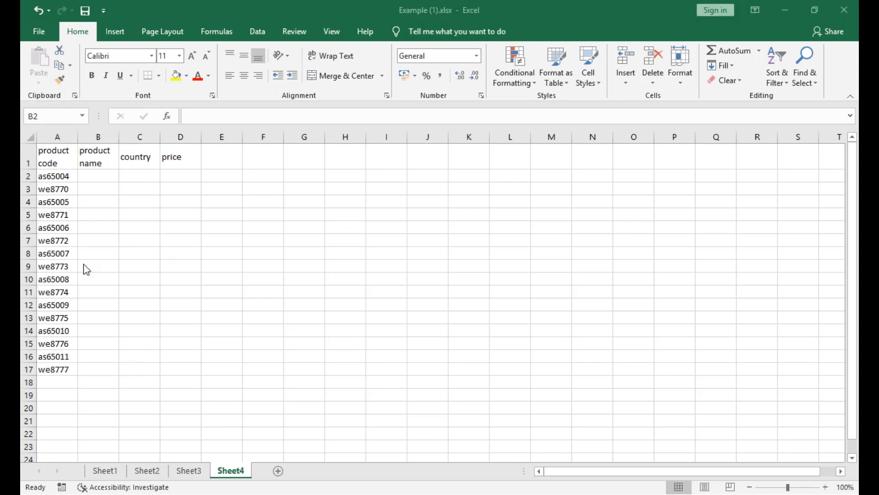
{"action": "left_click", "coordinate": [99, 180]}
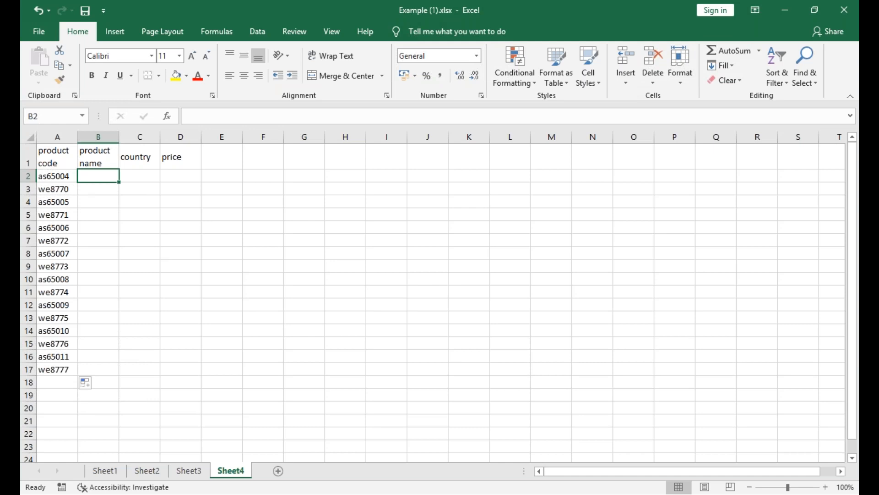
Insert a new sheet column before the country column and enter the header "catg" in C1.
{"action": "left_click", "coordinate": [147, 157]}
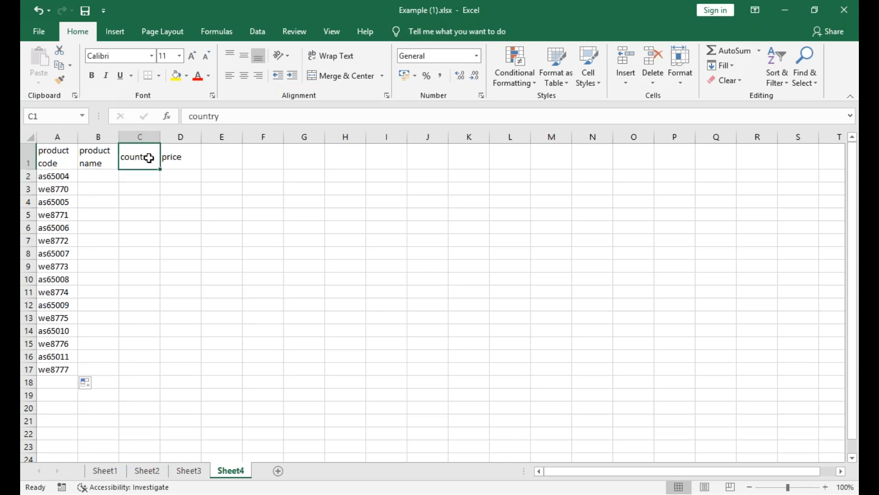
{"action": "left_click", "coordinate": [114, 32]}
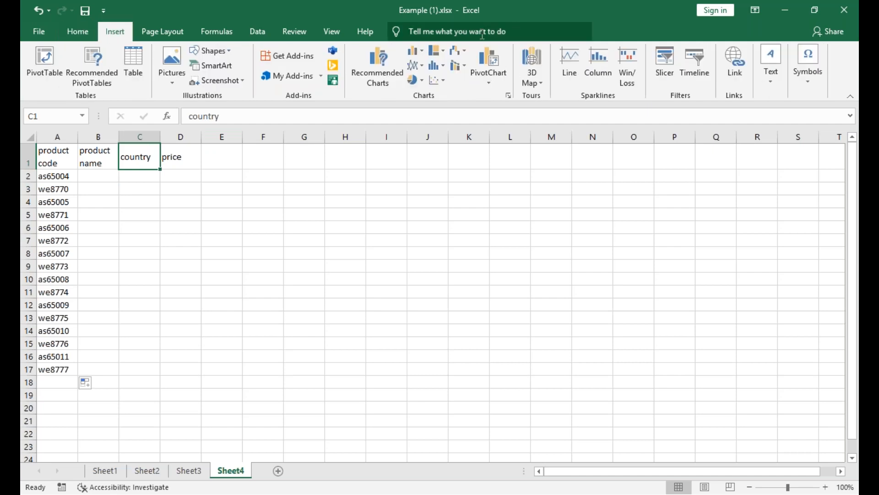
{"action": "left_click", "coordinate": [55, 30]}
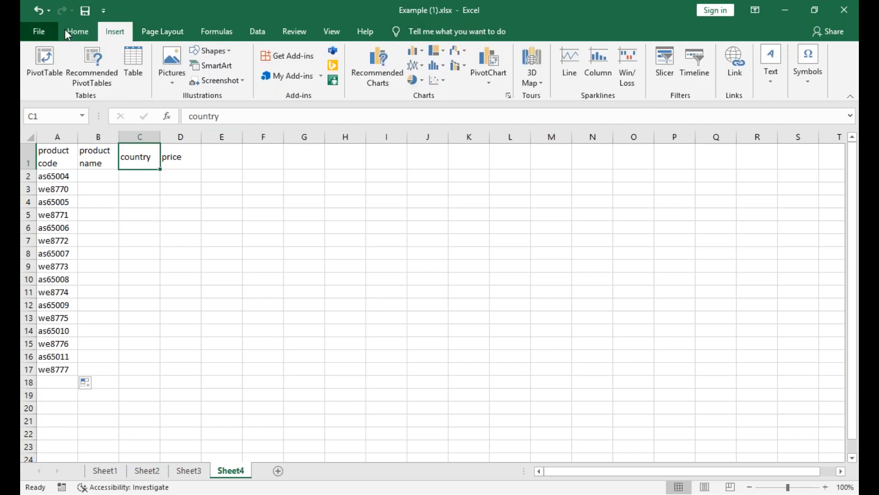
{"action": "left_click", "coordinate": [77, 31]}
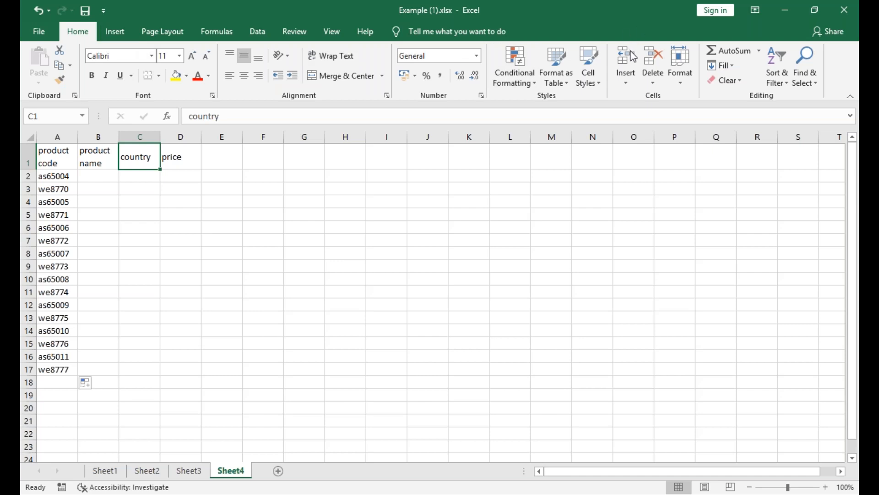
{"action": "left_click", "coordinate": [624, 83]}
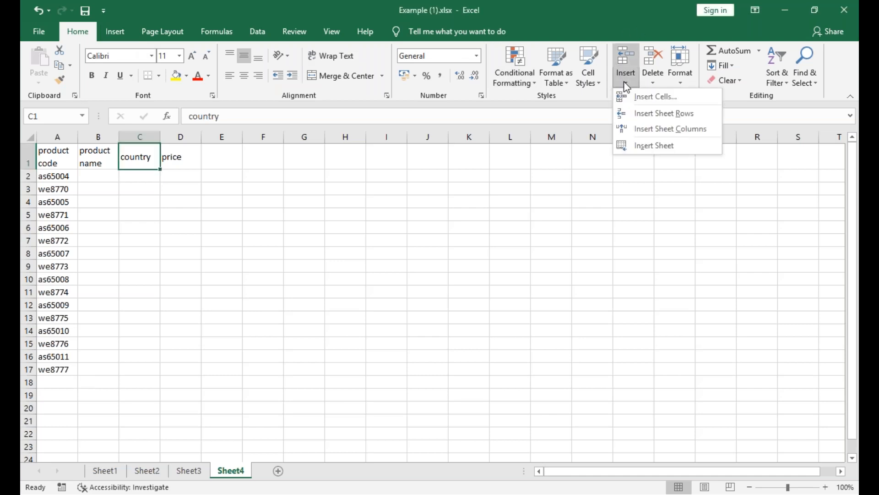
{"action": "left_click", "coordinate": [656, 132]}
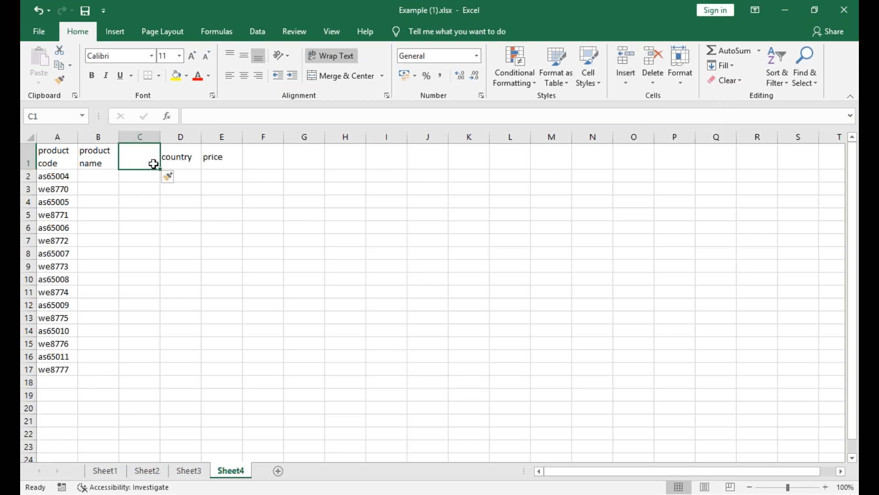
{"action": "type", "text": "catg"}
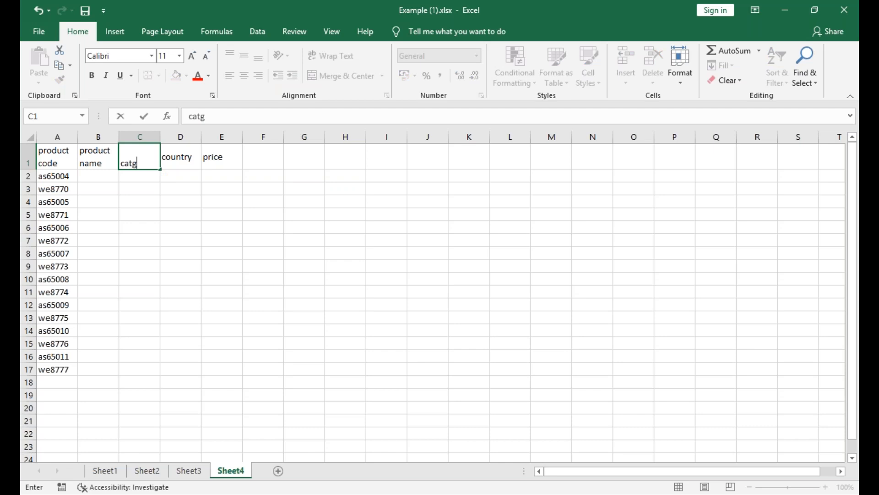
{"action": "key", "text": "Return"}
Enter the product names orange, carrot and panner in B2 through B4.
{"action": "key", "text": "Left"}
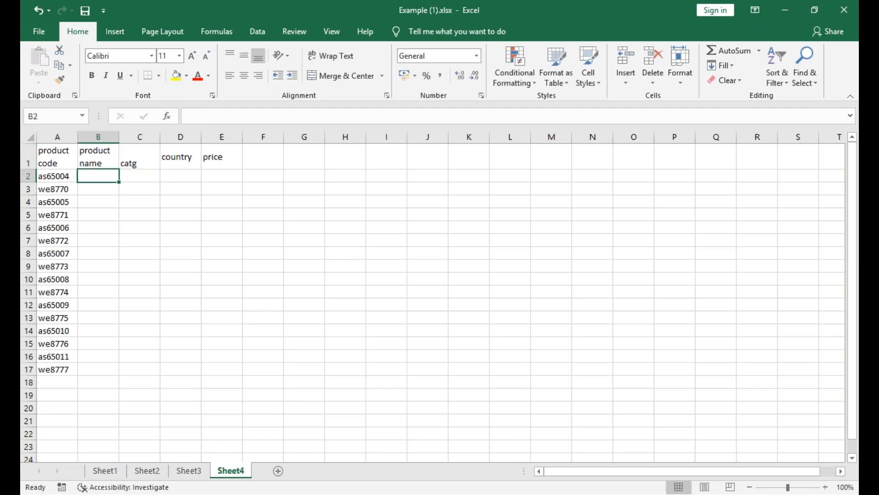
{"action": "type", "text": "orag"}
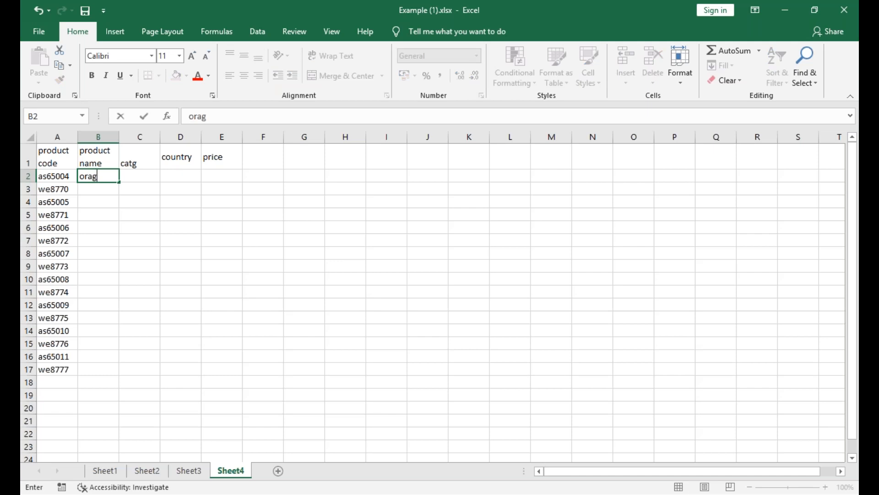
{"action": "key", "text": "BackSpace"}
{"action": "type", "text": "nge"}
{"action": "key", "text": "Return"}
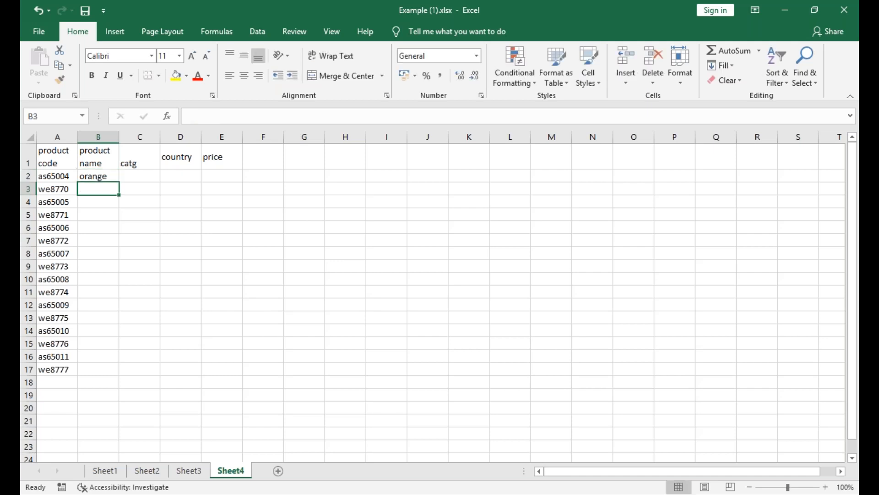
{"action": "type", "text": "carrot"}
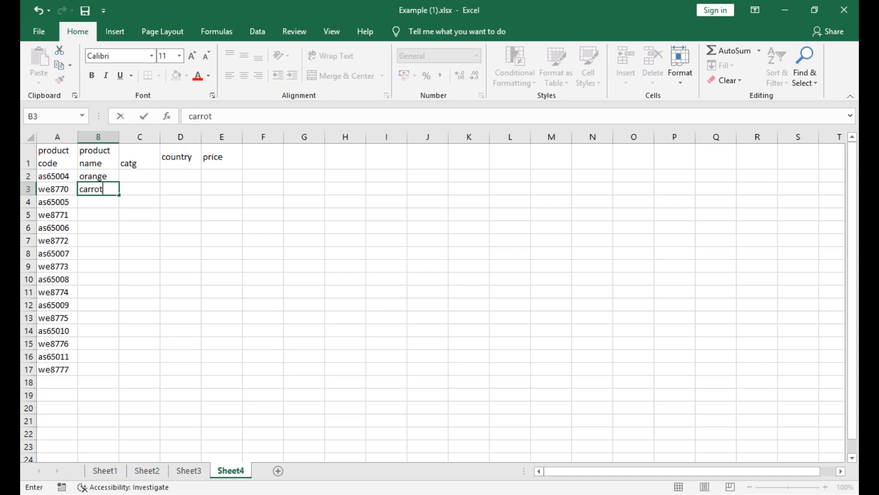
{"action": "key", "text": "Return"}
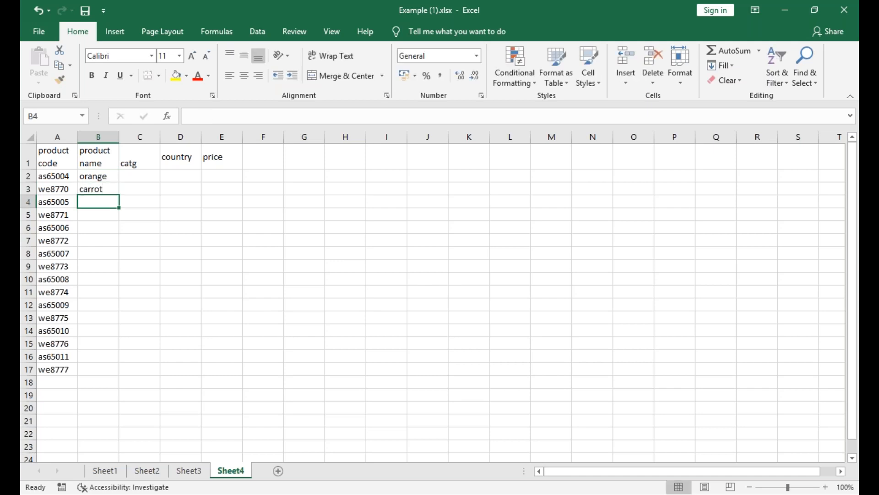
{"action": "type", "text": "panner"}
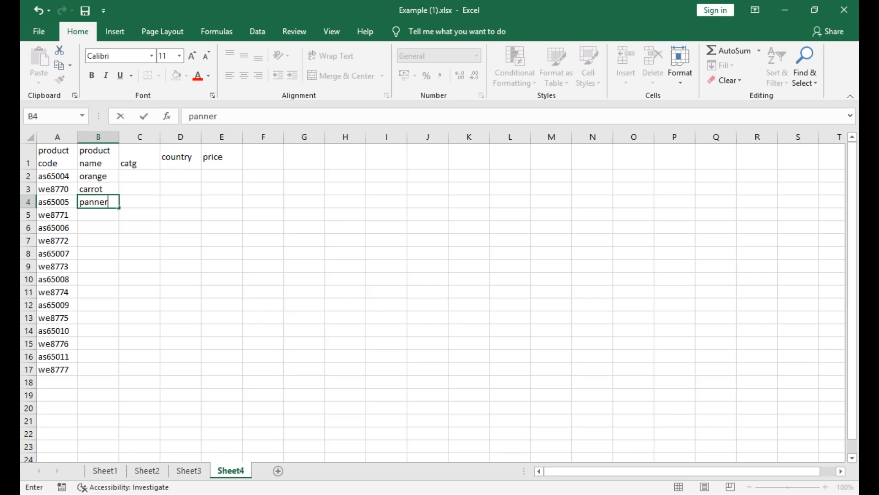
{"action": "key", "text": "Return"}
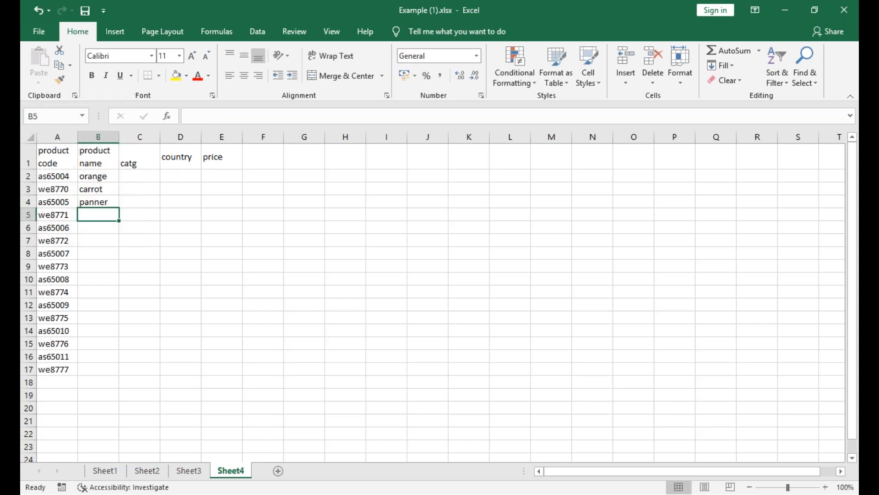
Enter the product names grapes, mango and onion in B5 through B7.
{"action": "type", "text": "grapes"}
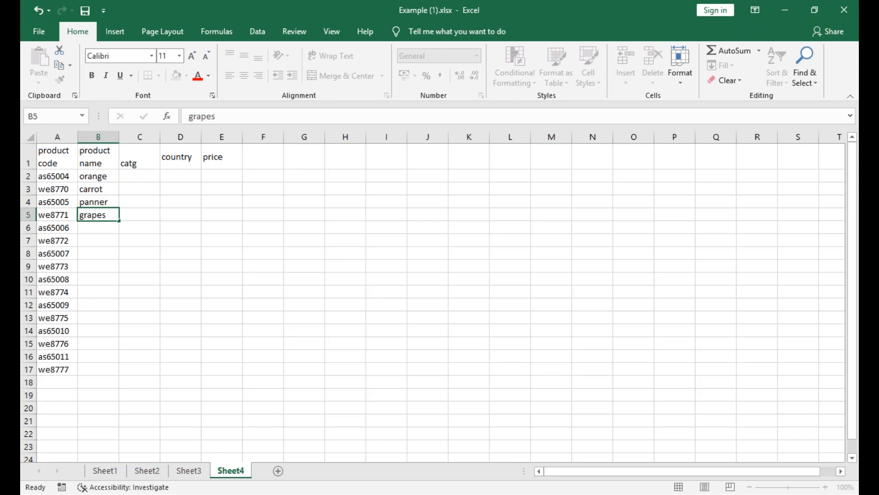
{"action": "key", "text": "Return"}
{"action": "type", "text": "mango"}
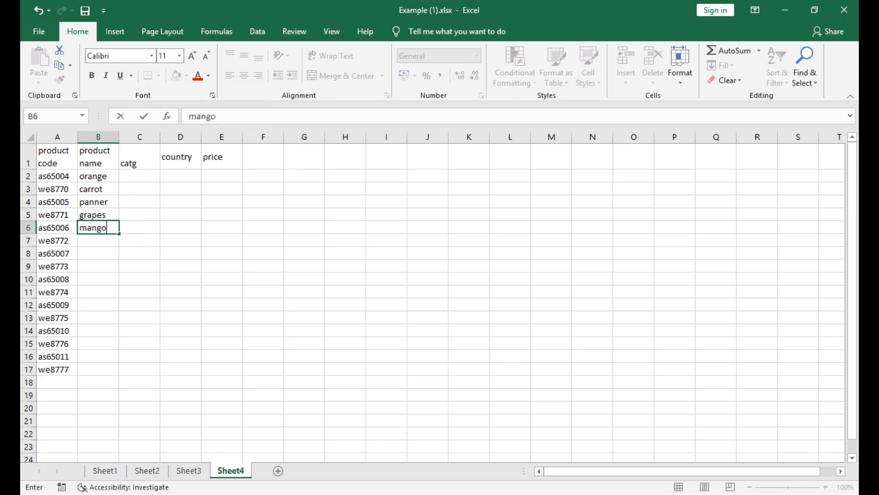
{"action": "key", "text": "Return"}
{"action": "type", "text": "onion"}
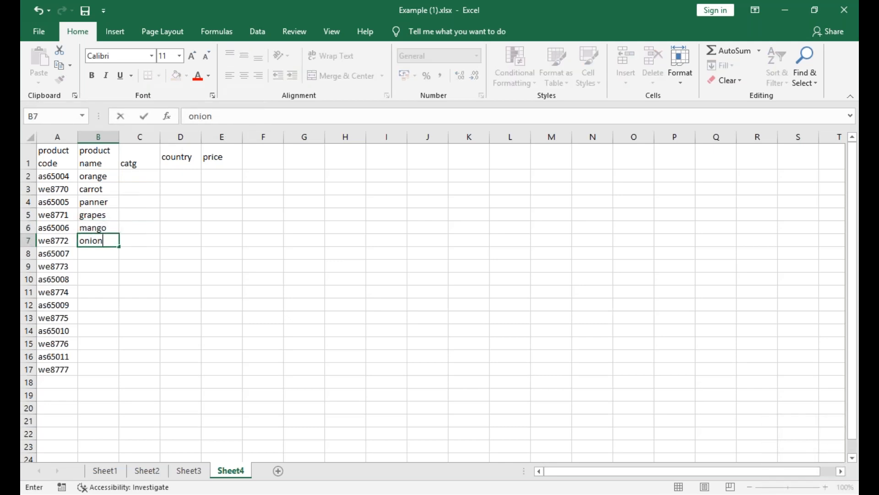
{"action": "key", "text": "Return"}
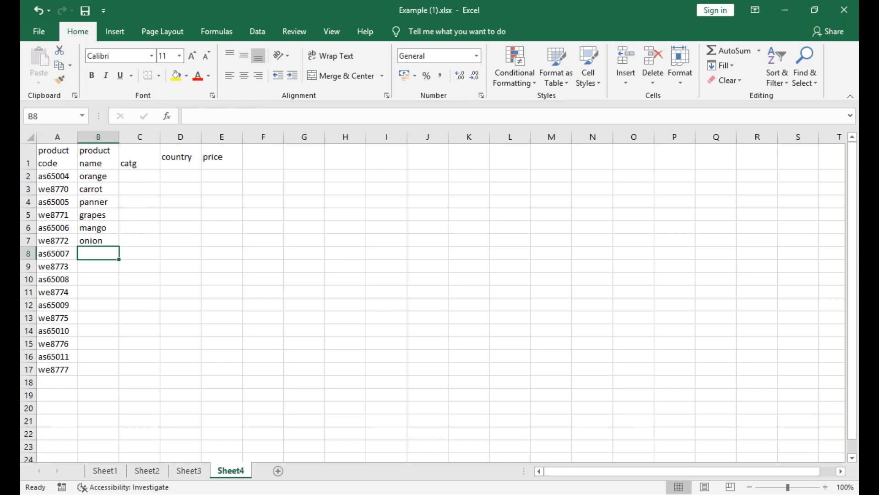
Enter the product names curd in B8 and potato in B9.
{"action": "type", "text": "curd"}
{"action": "key", "text": "Return"}
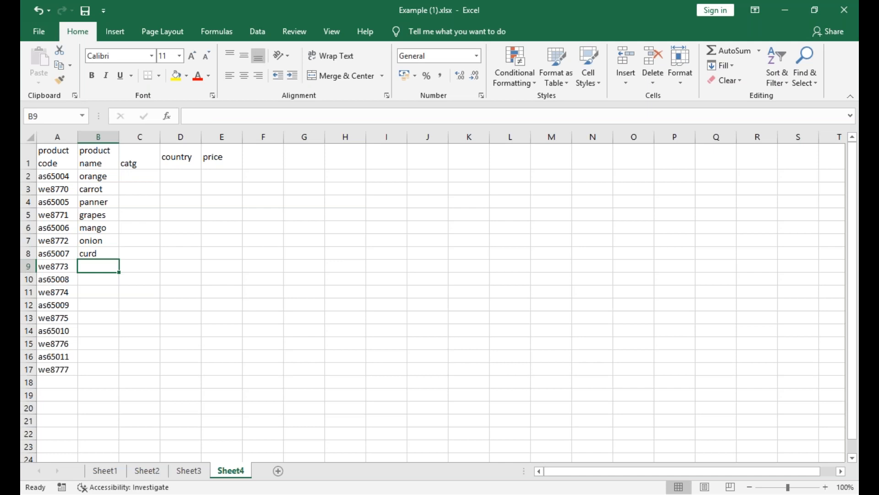
{"action": "type", "text": "potato"}
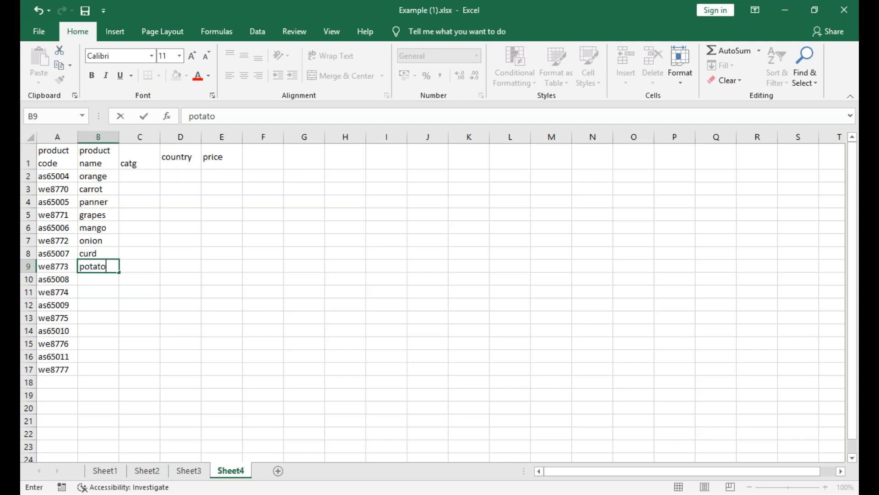
{"action": "key", "text": "Return"}
{"action": "key", "text": "Return"}
{"action": "key", "text": "Up"}
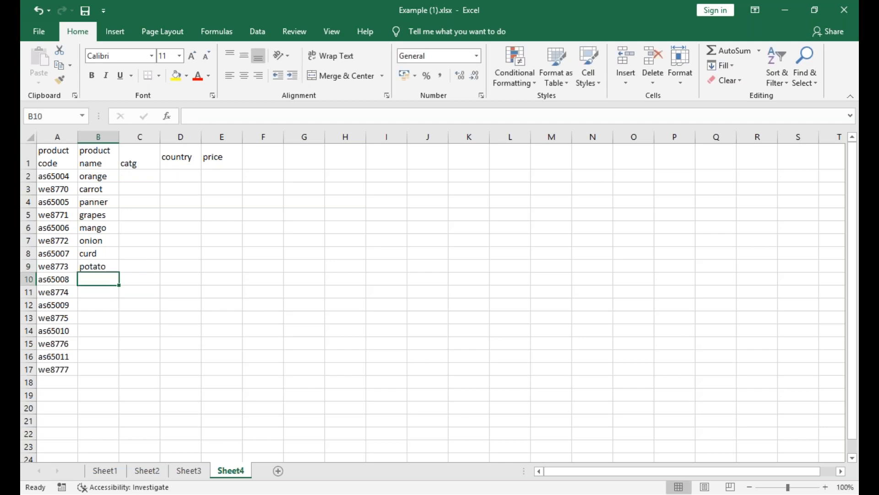
Enter the product names apple in B10 and chikku in B11.
{"action": "type", "text": "apl"}
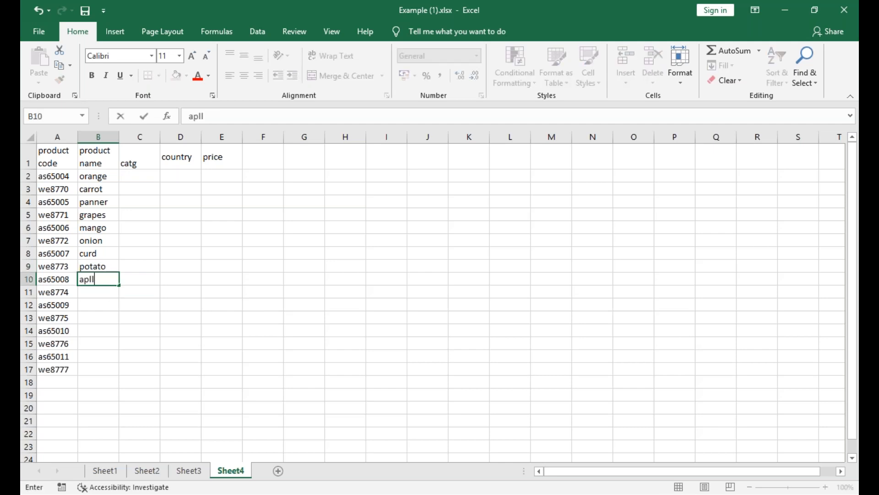
{"action": "key", "text": "BackSpace"}
{"action": "type", "text": "ple"}
{"action": "key", "text": "Return"}
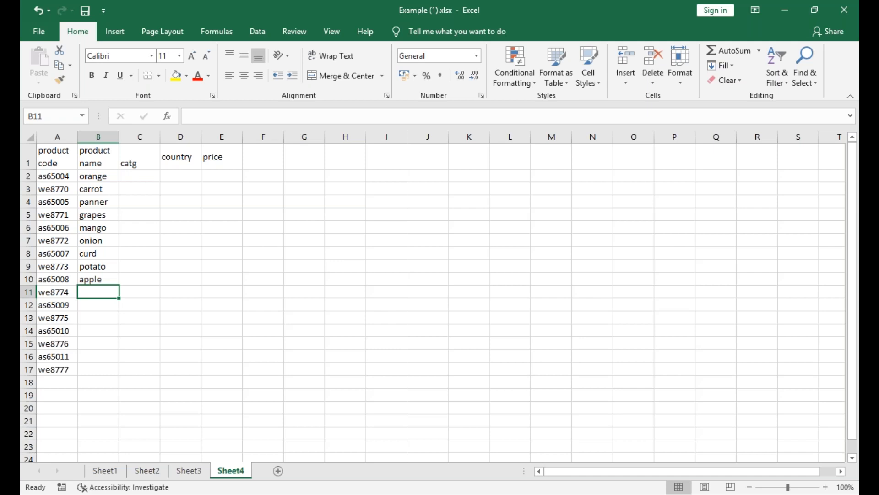
{"action": "type", "text": "chikku"}
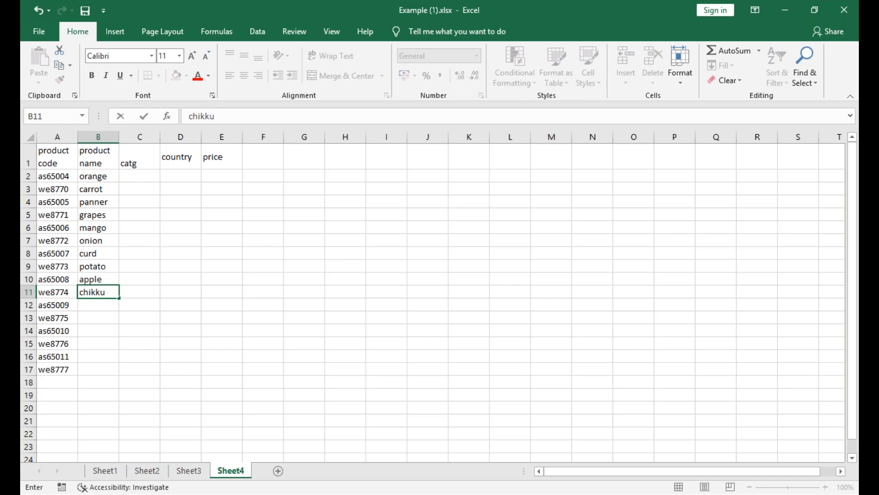
{"action": "key", "text": "Return"}
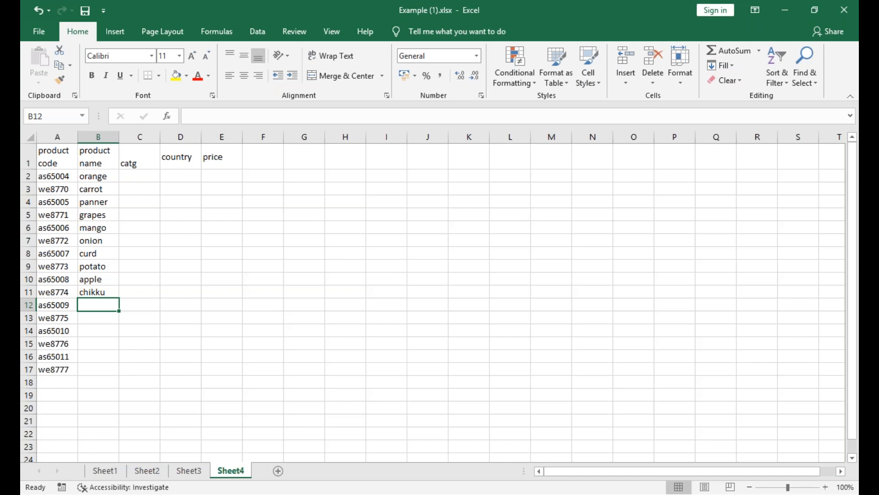
Enter the product names okra in B12 and khova in B13.
{"action": "type", "text": "okra"}
{"action": "key", "text": "Return"}
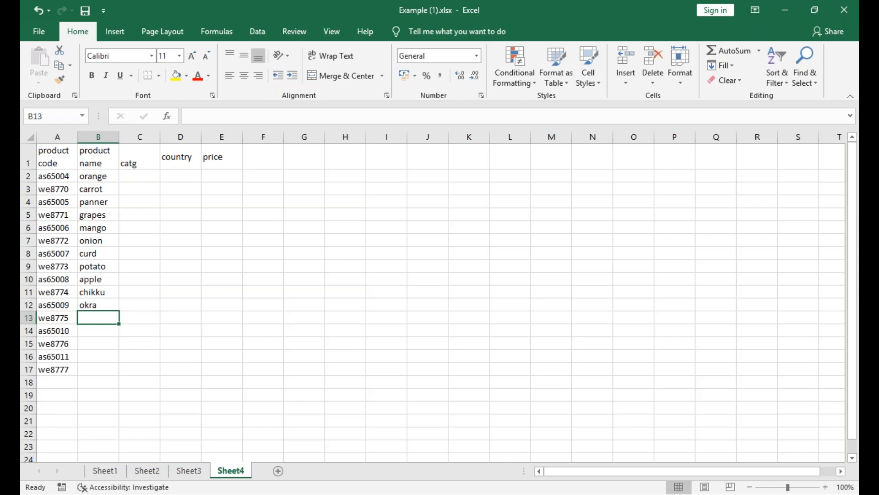
{"action": "type", "text": "0"}
{"action": "key", "text": "BackSpace"}
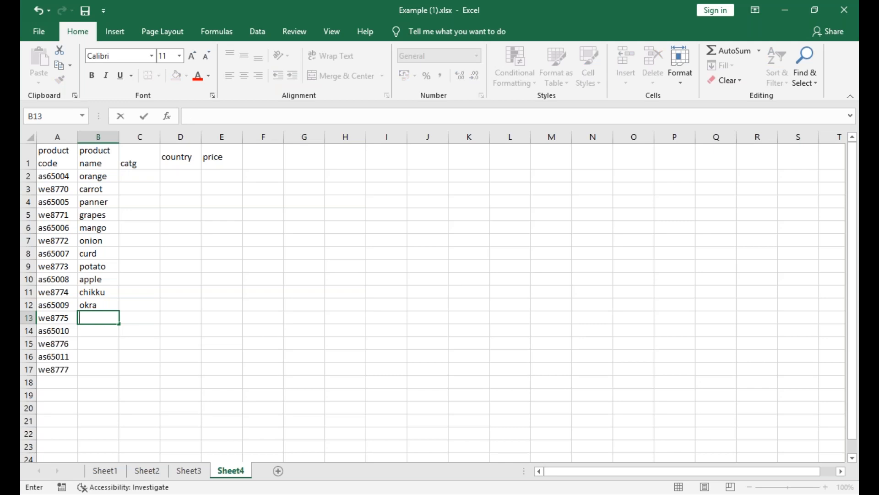
{"action": "type", "text": "khova"}
{"action": "key", "text": "ctrl+Return"}
{"action": "key", "text": "Return"}
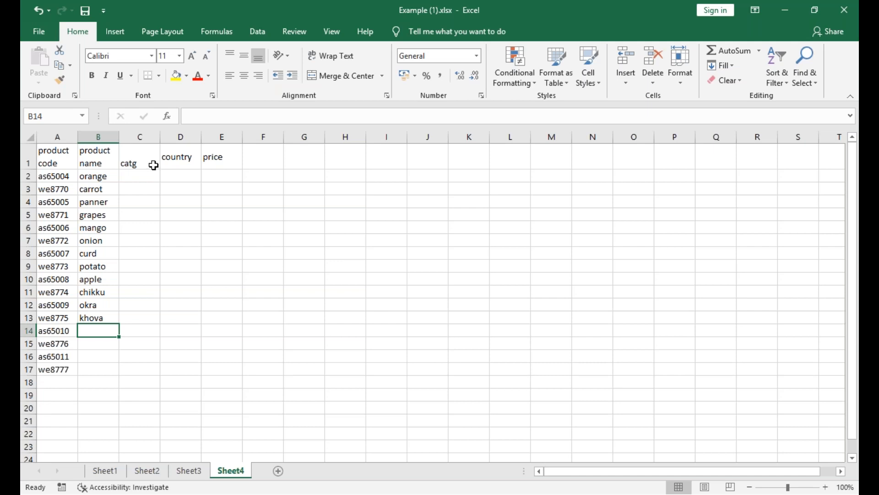
Enter the product names sweetlime in B14 and lemon in B15.
{"action": "type", "text": "sweet"}
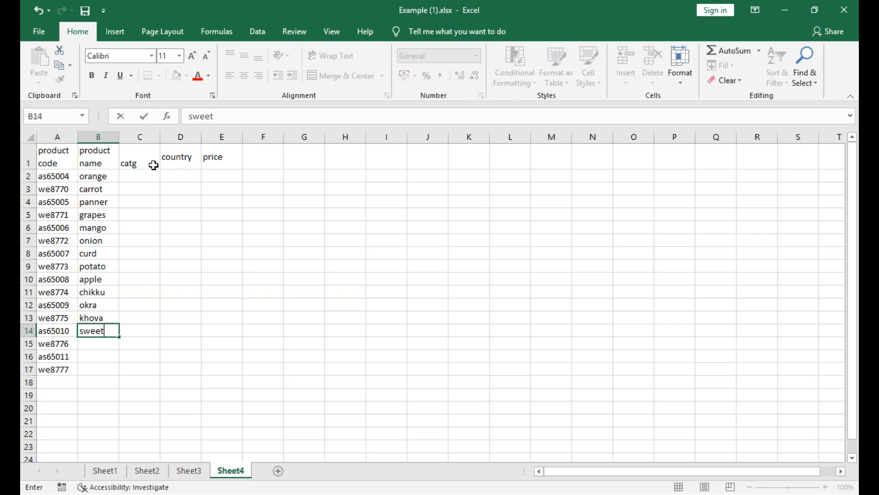
{"action": "type", "text": "p"}
{"action": "key", "text": "BackSpace"}
{"action": "type", "text": "lime"}
{"action": "key", "text": "Return"}
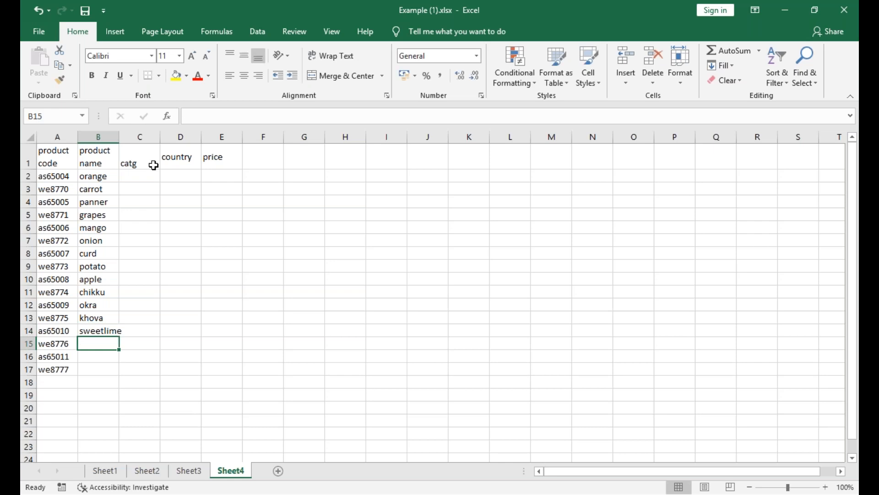
{"action": "type", "text": "lemon"}
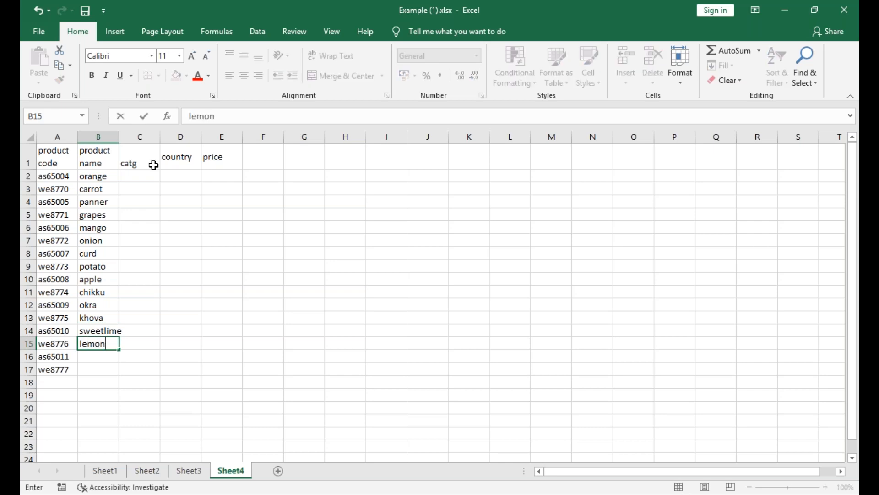
{"action": "key", "text": "Return"}
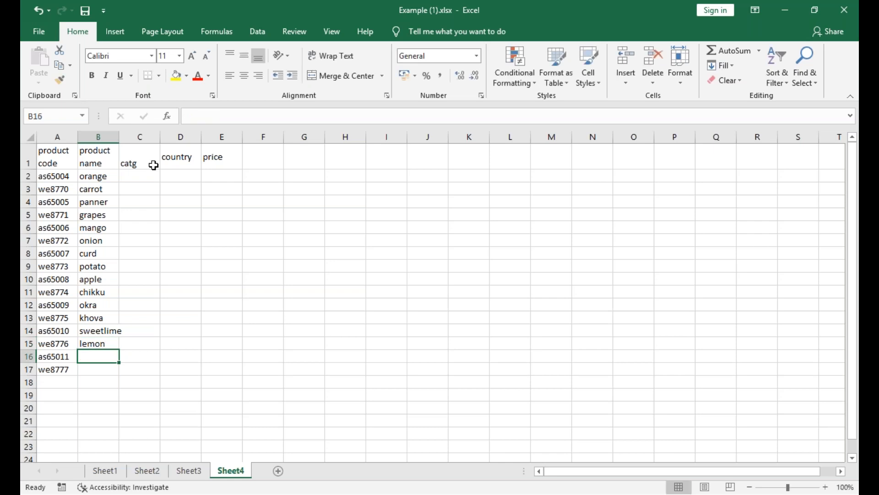
Enter the product names ghee in B16 and garlic in B17, and select the first category cell, C2.
{"action": "type", "text": "ghee"}
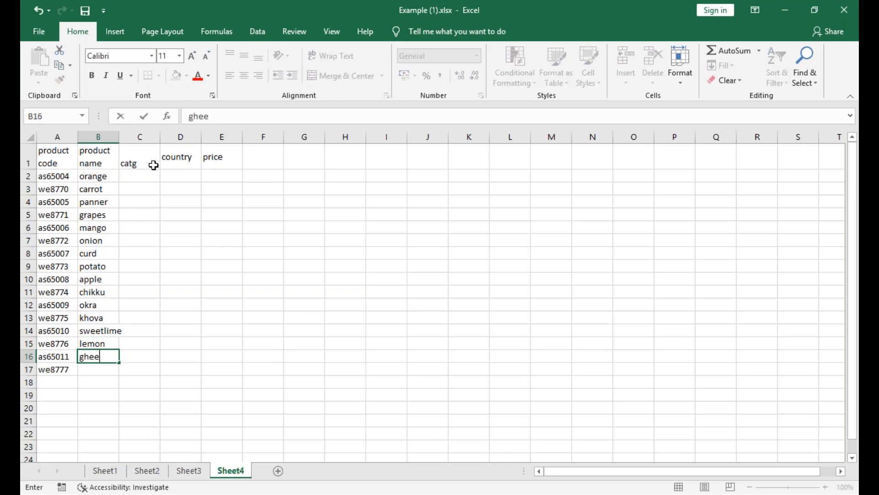
{"action": "key", "text": "Return"}
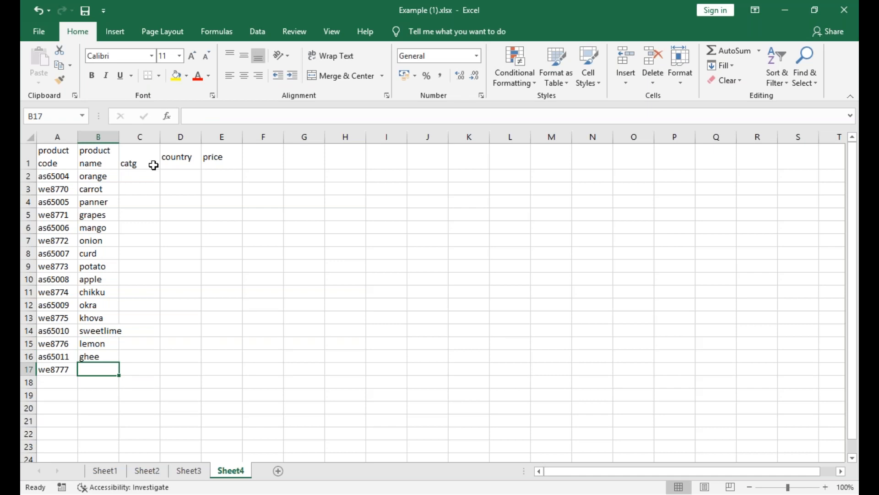
{"action": "type", "text": "gar"}
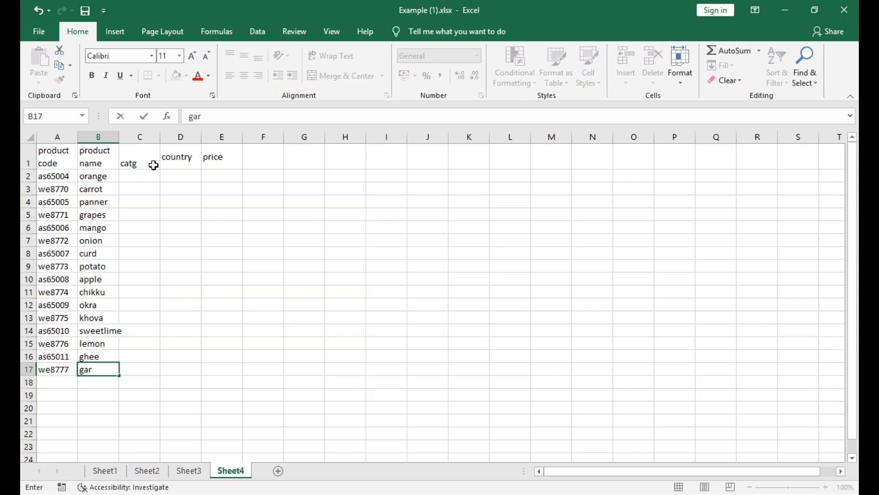
{"action": "type", "text": "lic"}
{"action": "key", "text": "Tab"}
{"action": "key", "text": "Up"}
{"action": "key", "text": "Up"}
{"action": "key", "text": "Up"}
{"action": "key", "text": "Up"}
{"action": "key", "text": "Up"}
{"action": "key", "text": "Up"}
{"action": "key", "text": "Up"}
{"action": "key", "text": "Up"}
{"action": "key", "text": "Up"}
{"action": "key", "text": "Up"}
{"action": "key", "text": "Up"}
{"action": "key", "text": "Up"}
{"action": "key", "text": "Up"}
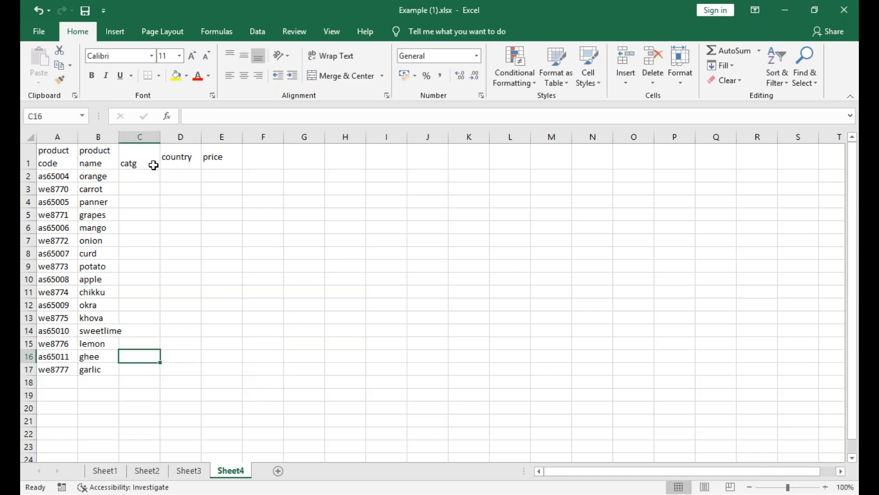
{"action": "key", "text": "Up"}
{"action": "key", "text": "Up"}
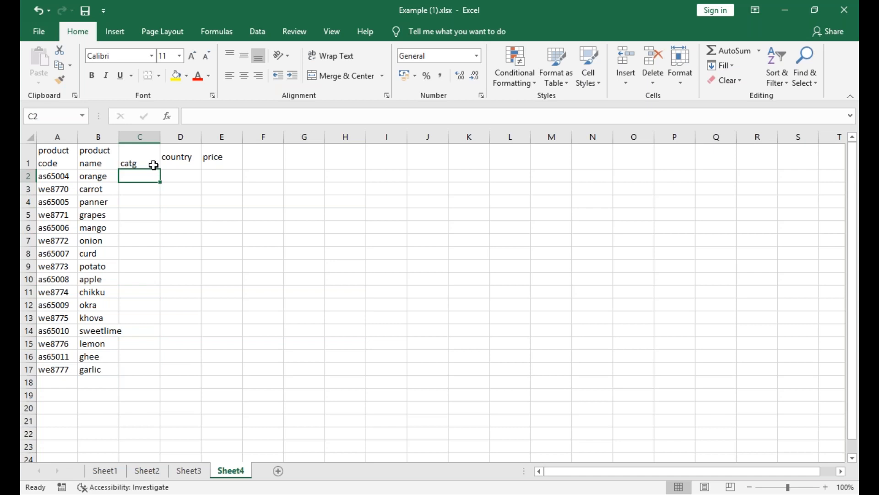
Enter the categories in lowercase, fruits in C2 and veg in C3, and return to C2.
{"action": "type", "text": "fruits"}
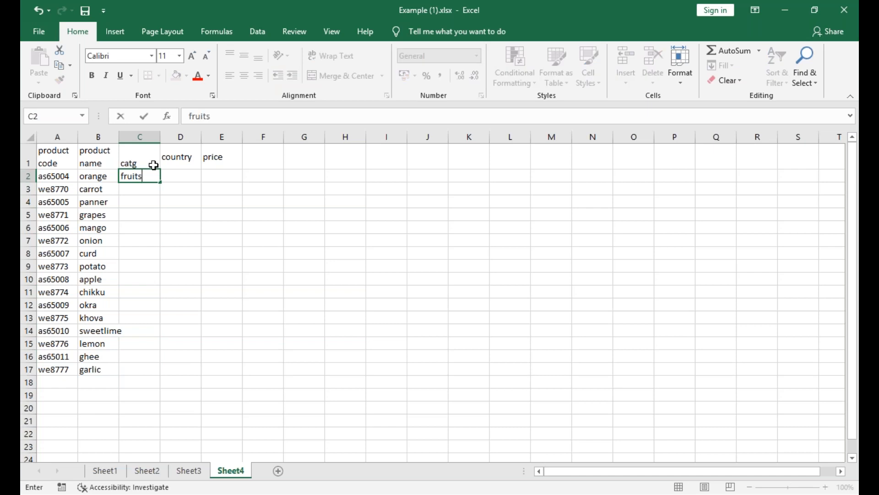
{"action": "key", "text": "Return"}
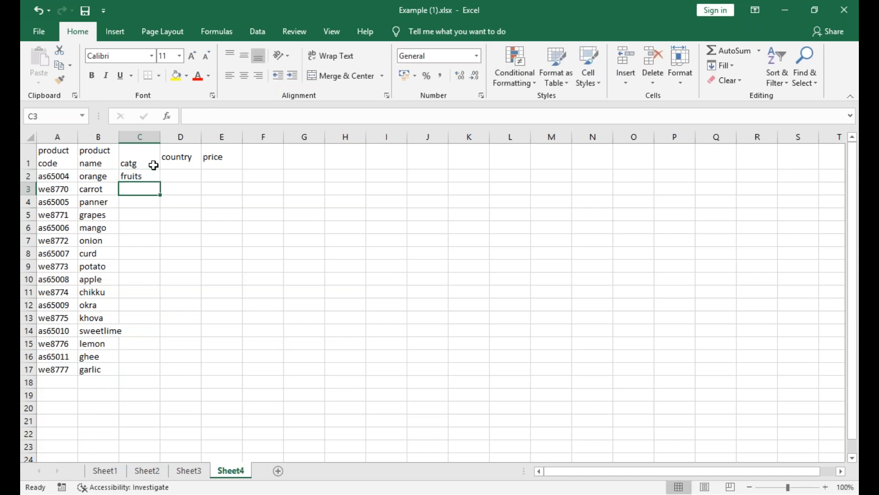
{"action": "type", "text": "veg"}
{"action": "left_click", "coordinate": [153, 165]}
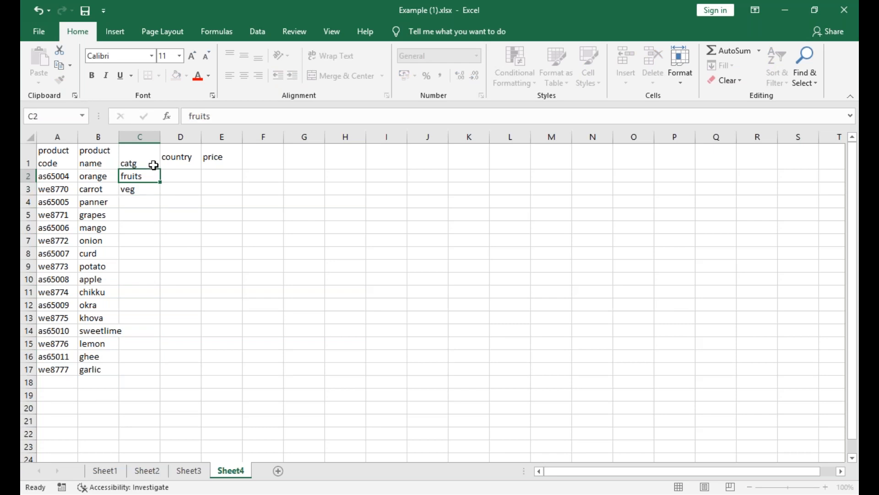
{"action": "key", "text": "Down"}
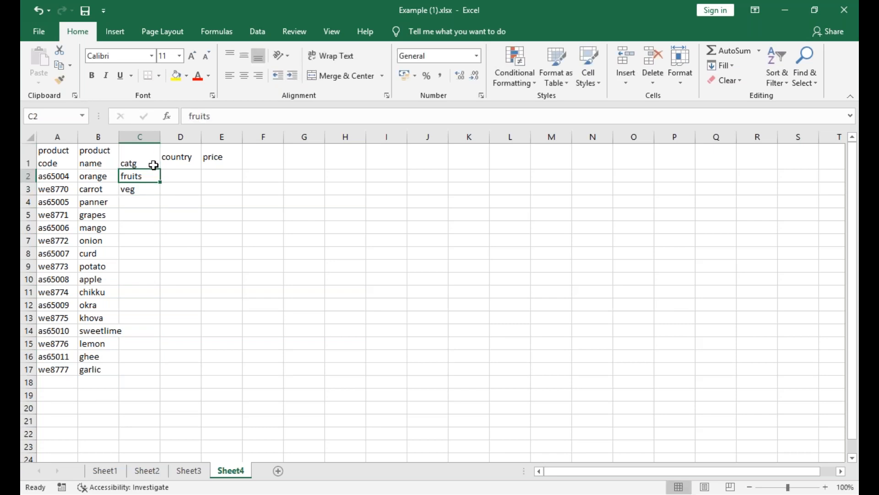
Enter the categories in capitals: FRUITS in C2, VEG in C3 and MILK in C4.
{"action": "type", "text": "FRUITS"}
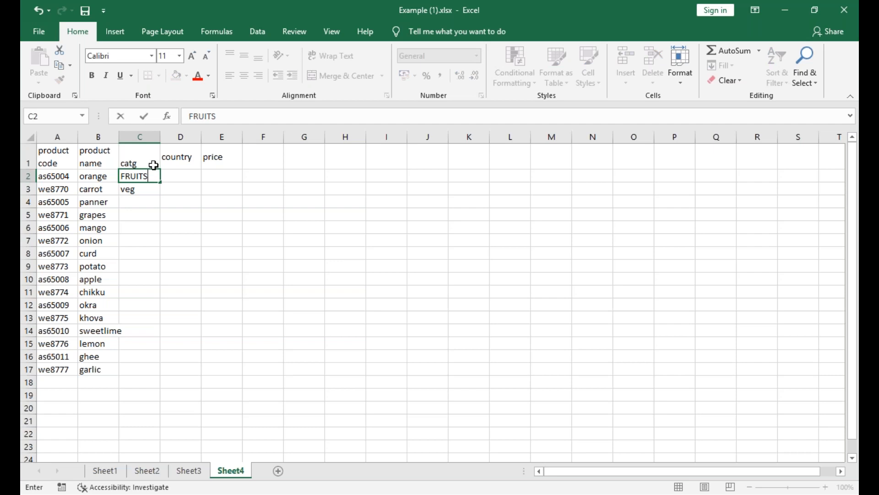
{"action": "key", "text": "Return"}
{"action": "type", "text": "VEG"}
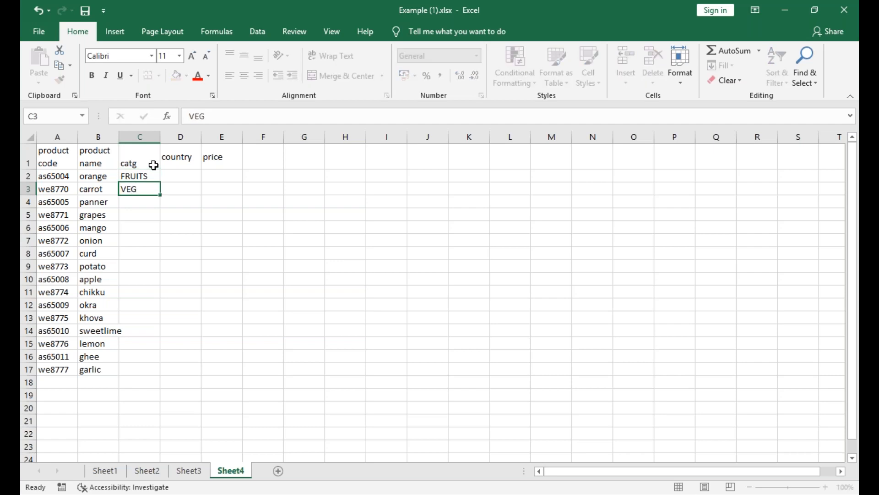
{"action": "key", "text": "Return"}
{"action": "type", "text": "MILK"}
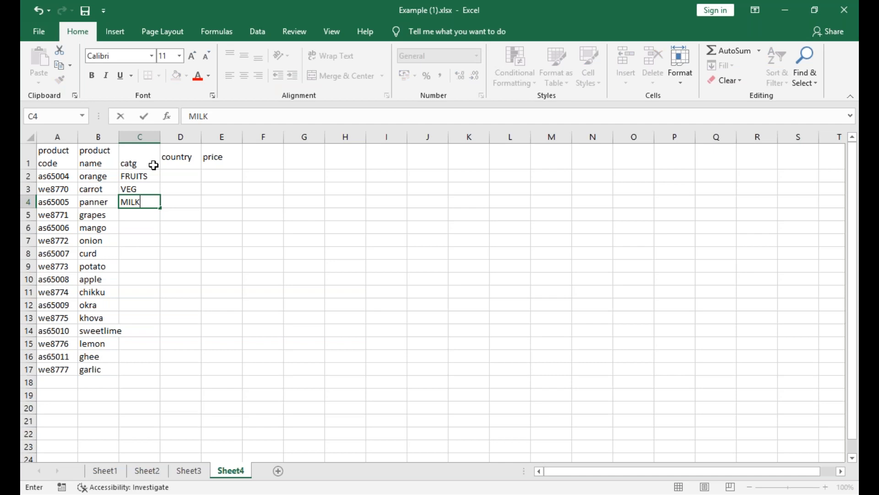
{"action": "key", "text": "Return"}
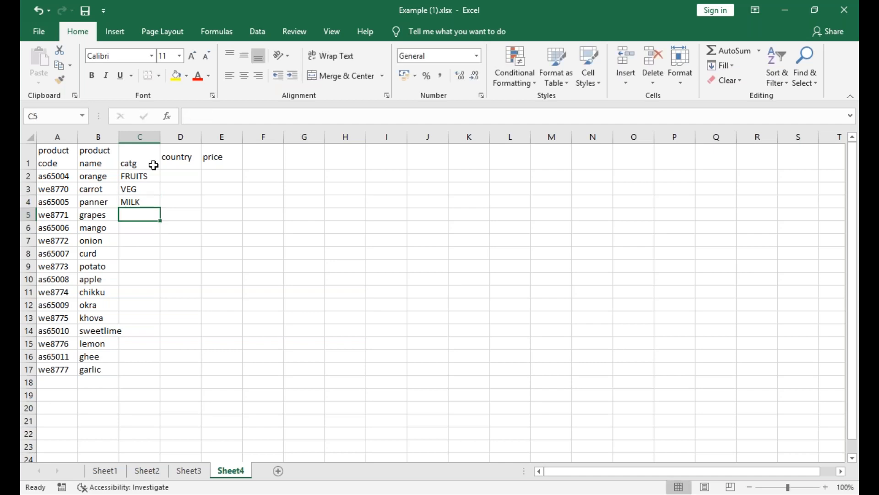
Enter the category FRUITS in C5 and C6 for grapes and mango, and VEG in C7 for onion.
{"action": "type", "text": "FRUITS"}
{"action": "key", "text": "Return"}
{"action": "type", "text": "FRUITS"}
{"action": "key", "text": "Return"}
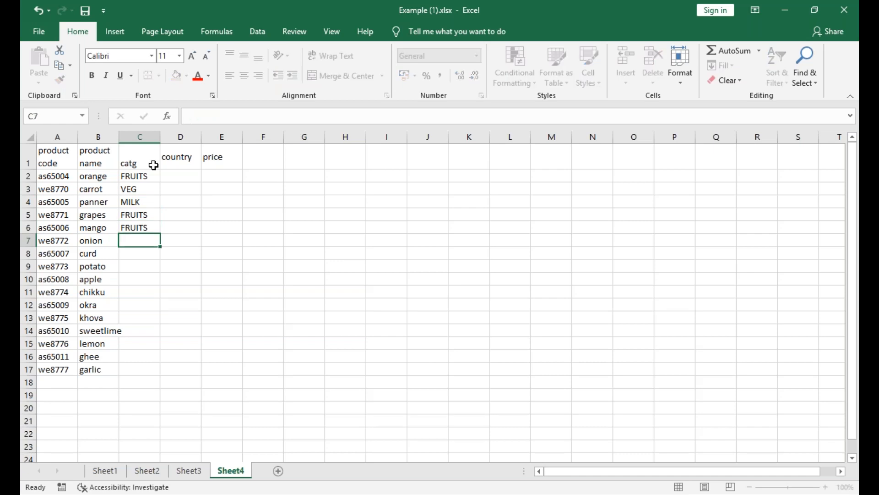
{"action": "type", "text": "VEG"}
{"action": "key", "text": "Return"}
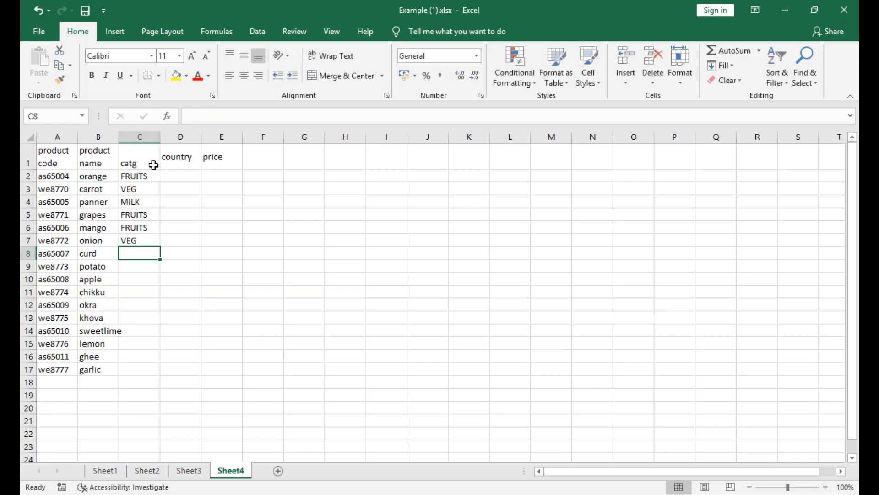
Enter the category MILK in C8 for curd and VEG in C9 for potato.
{"action": "type", "text": "MILK"}
{"action": "key", "text": "Return"}
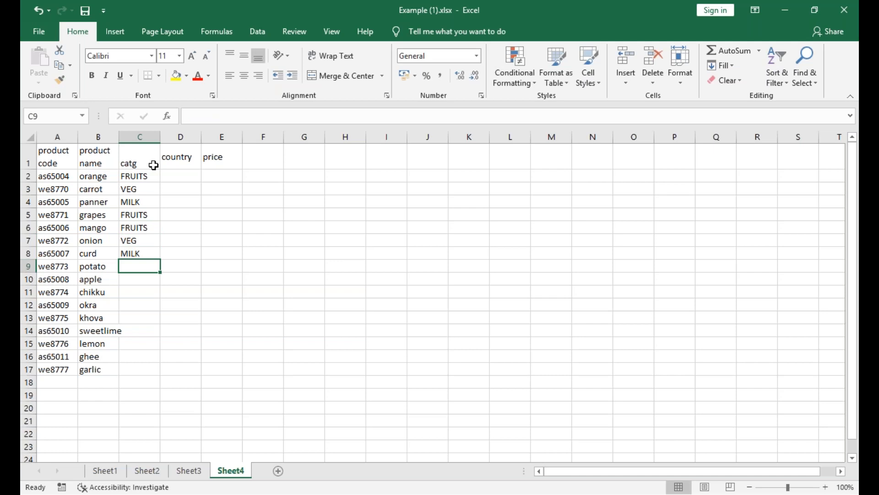
{"action": "type", "text": "VEG"}
{"action": "key", "text": "Return"}
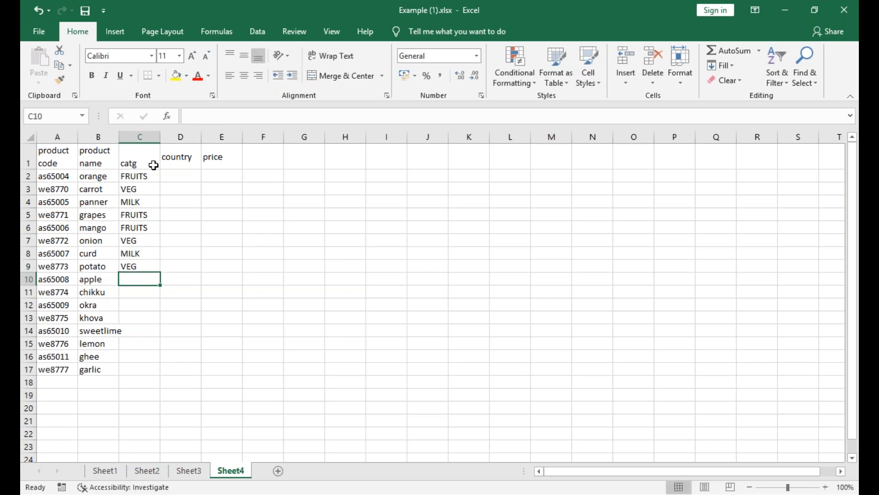
Enter the categories FRUITS in C10 and C11, VEG in C12 and MILK in C13.
{"action": "type", "text": "FRUITS"}
{"action": "key", "text": "Return"}
{"action": "type", "text": "FRUITS"}
{"action": "key", "text": "Return"}
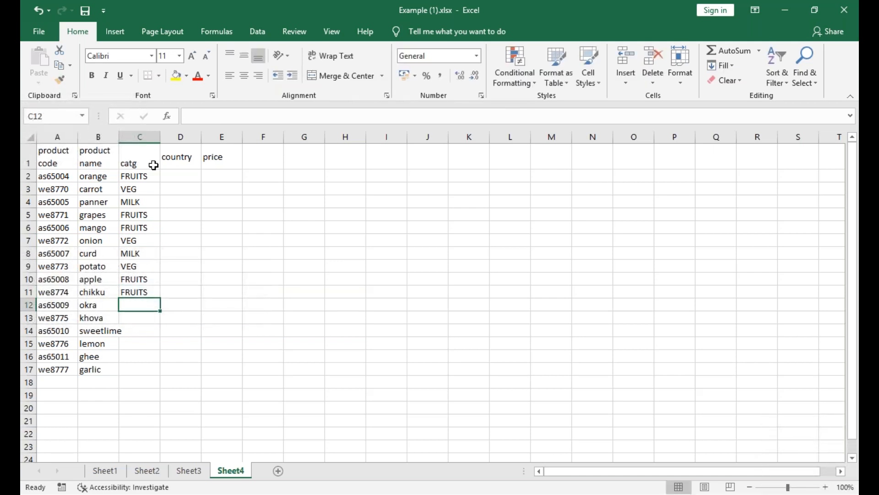
{"action": "type", "text": "VEG"}
{"action": "key", "text": "Return"}
{"action": "type", "text": "MILK"}
{"action": "key", "text": "Return"}
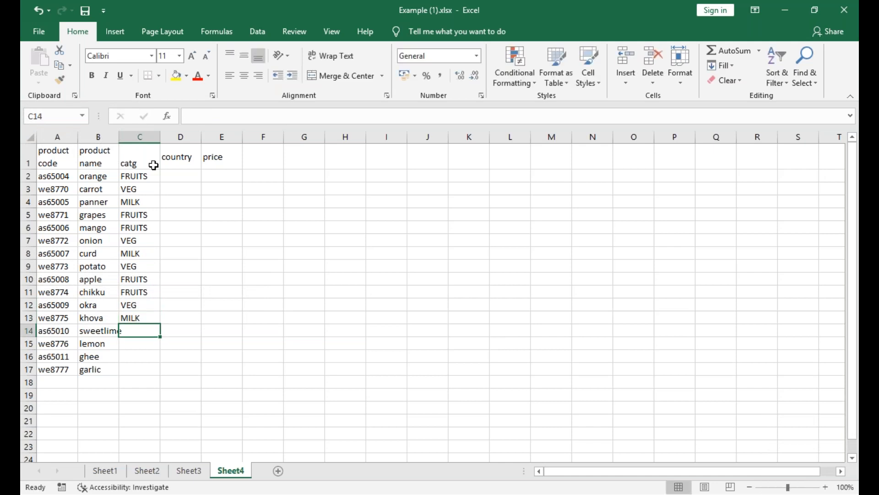
Complete the category column with FRUITS in C14, VEG in C15, MILK in C16 and VEG in C17.
{"action": "type", "text": "FRUITS"}
{"action": "key", "text": "Return"}
{"action": "type", "text": "VEG"}
{"action": "key", "text": "Return"}
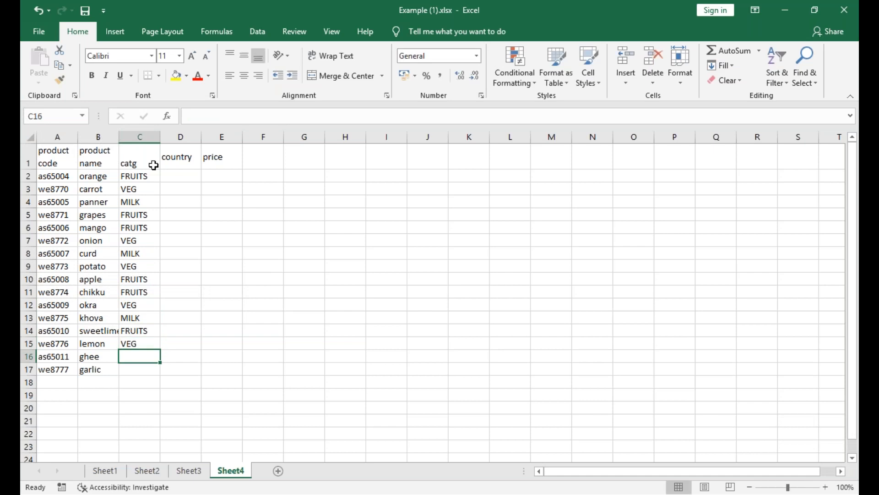
{"action": "type", "text": "MILK"}
{"action": "key", "text": "Return"}
{"action": "type", "text": "VEG"}
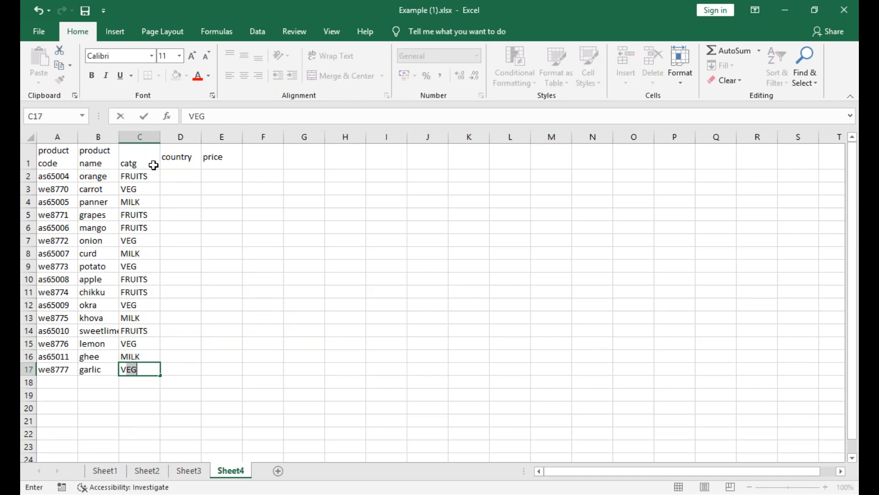
{"action": "key", "text": "Right"}
Enter USA as the country for orange in D2.
{"action": "key", "text": "Up"}
{"action": "key", "text": "Up"}
{"action": "key", "text": "Up"}
{"action": "key", "text": "Up"}
{"action": "key", "text": "Up"}
{"action": "key", "text": "Up"}
{"action": "key", "text": "Up"}
{"action": "key", "text": "Up"}
{"action": "key", "text": "Up"}
{"action": "key", "text": "Up"}
{"action": "key", "text": "Up"}
{"action": "key", "text": "Up"}
{"action": "key", "text": "Up"}
{"action": "key", "text": "Up"}
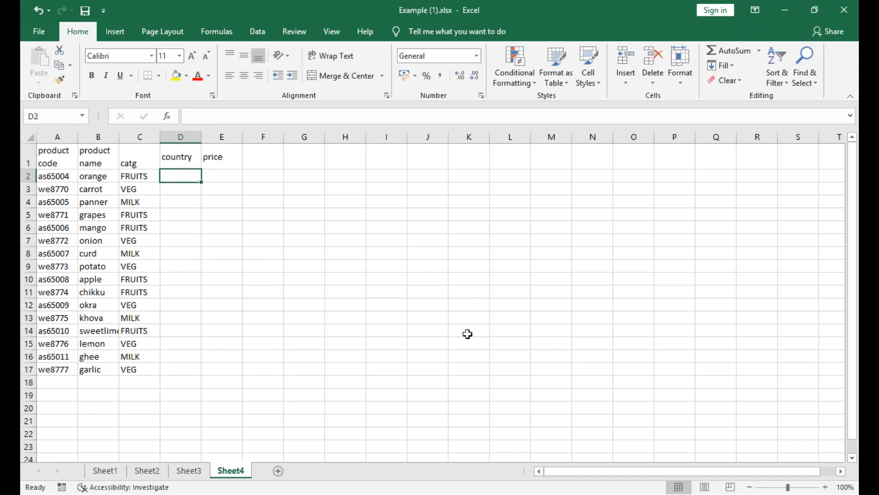
{"action": "type", "text": "US"}
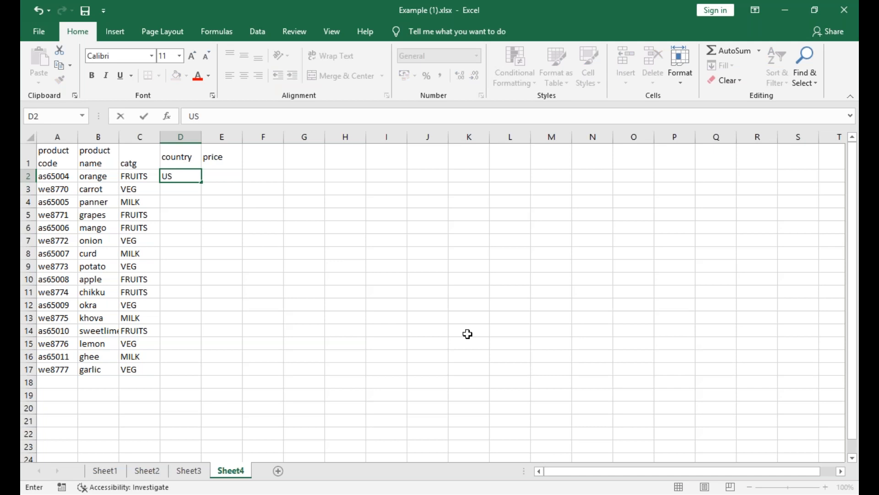
{"action": "key", "text": "Return"}
{"action": "key", "text": "Up"}
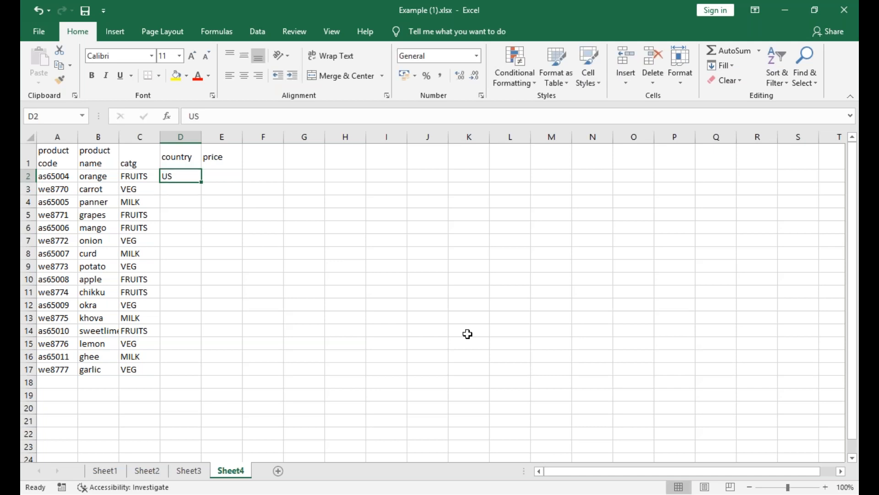
{"action": "type", "text": "USA"}
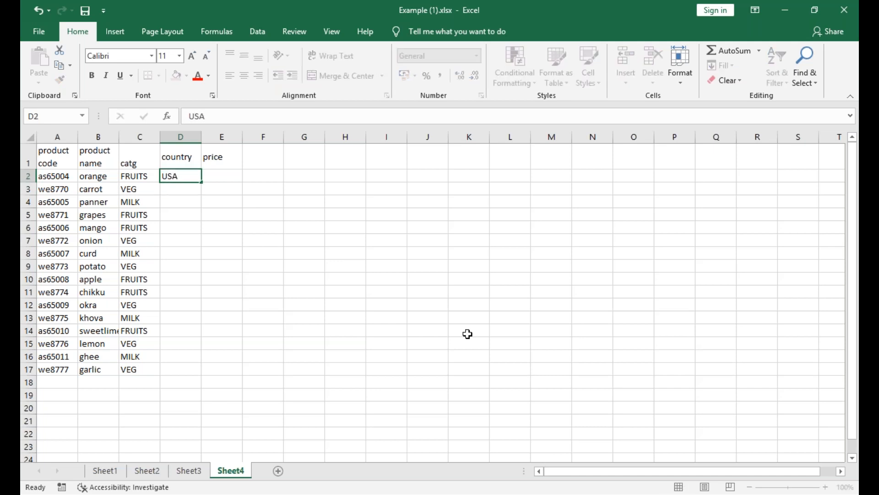
{"action": "key", "text": "Return"}
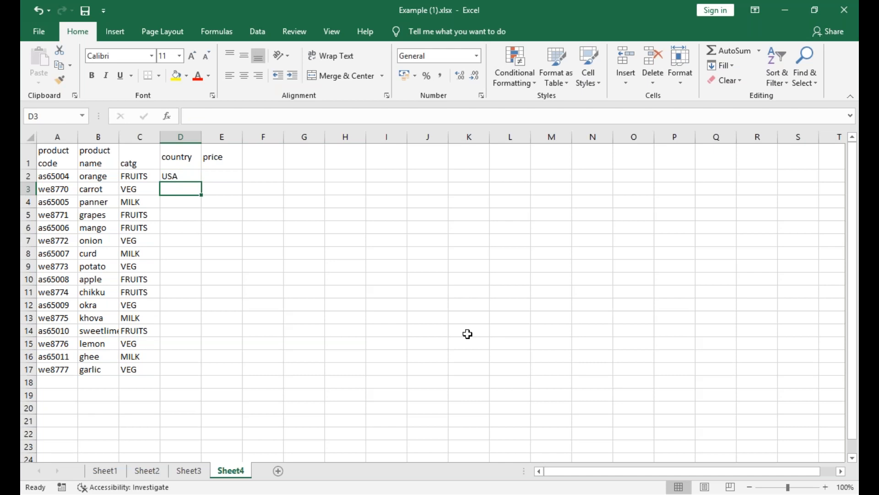
Enter EUROPE as the country for carrot in D3.
{"action": "type", "text": "EUR"}
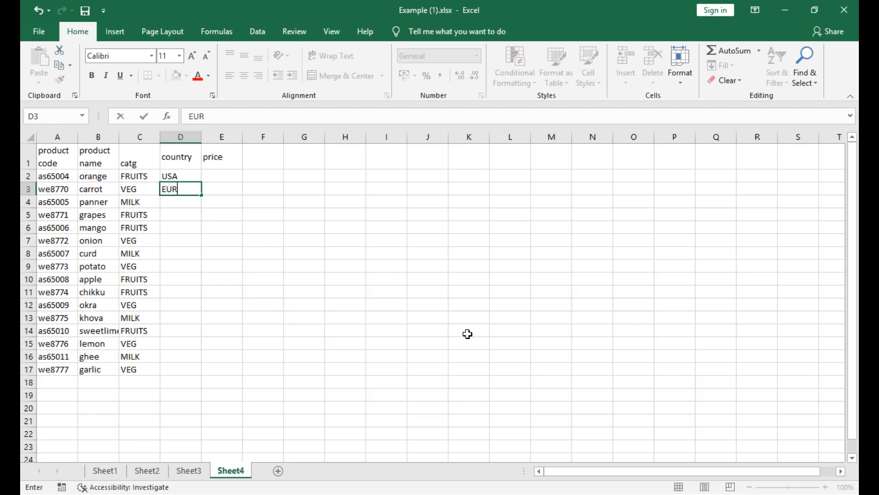
{"action": "type", "text": "OPEE"}
{"action": "key", "text": "BackSpace"}
{"action": "key", "text": "BackSpace"}
{"action": "type", "text": "E"}
{"action": "key", "text": "Return"}
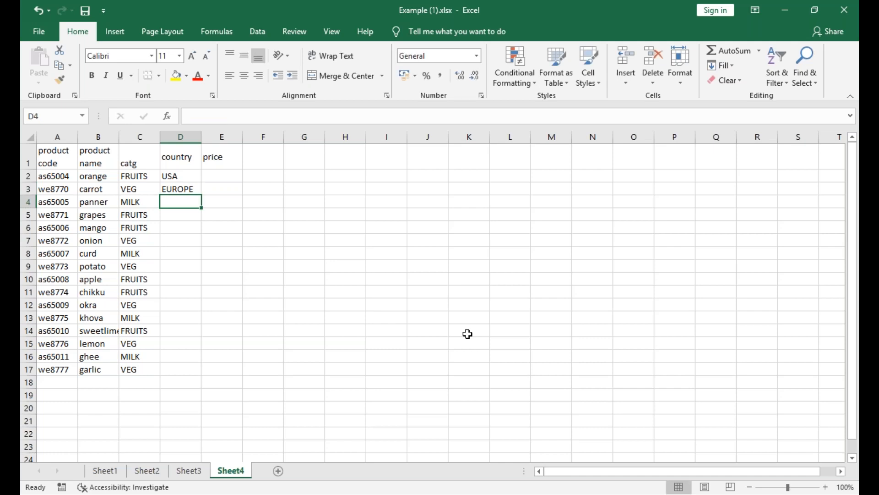
Enter INDIA in D4 and fill the USA, EUROPE, INDIA pattern down the country column to D17.
{"action": "key", "text": "Up"}
{"action": "key", "text": "Up"}
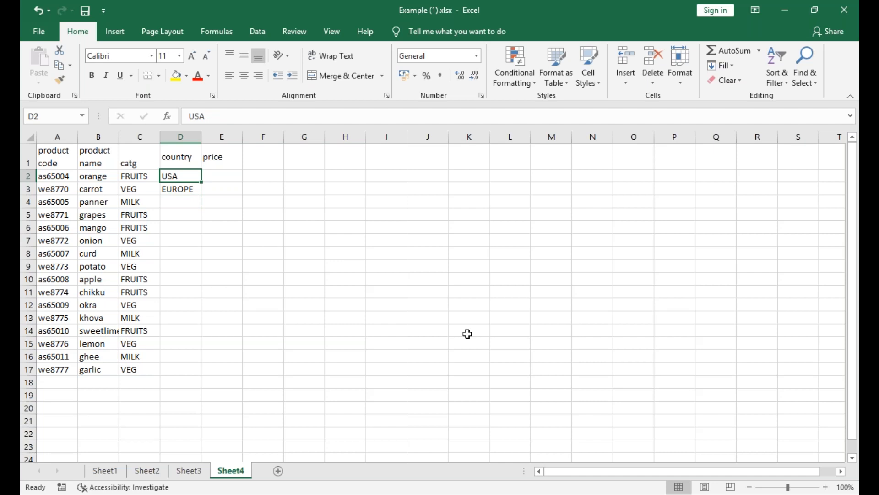
{"action": "key", "text": "Down"}
{"action": "key", "text": "Down"}
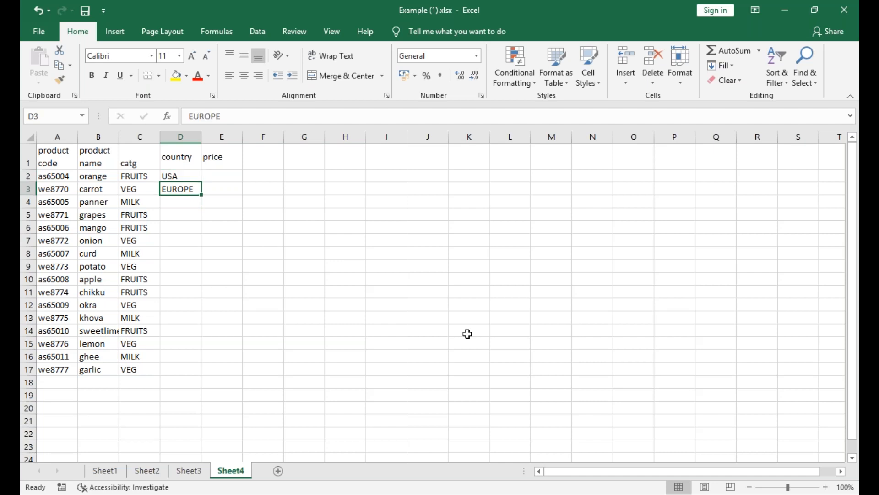
{"action": "type", "text": "INDIA"}
{"action": "key", "text": "ctrl+Return"}
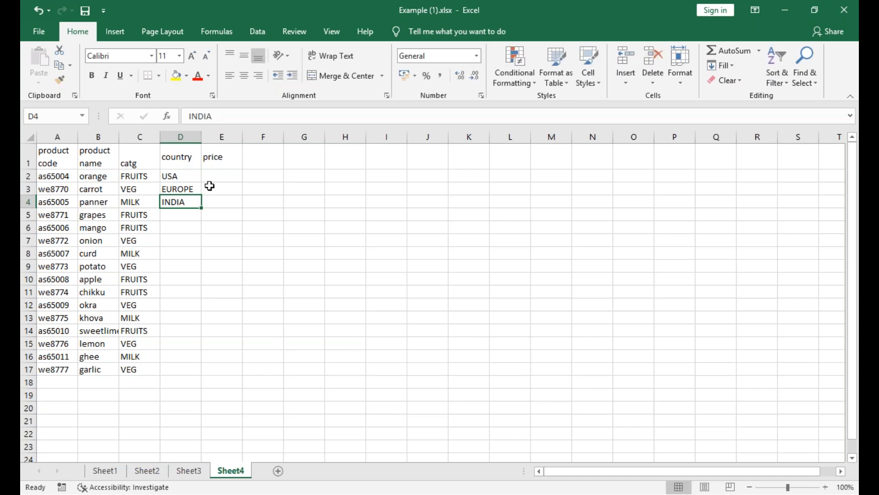
{"action": "left_click_drag", "start_coordinate": [192, 177], "coordinate": [185, 376]}
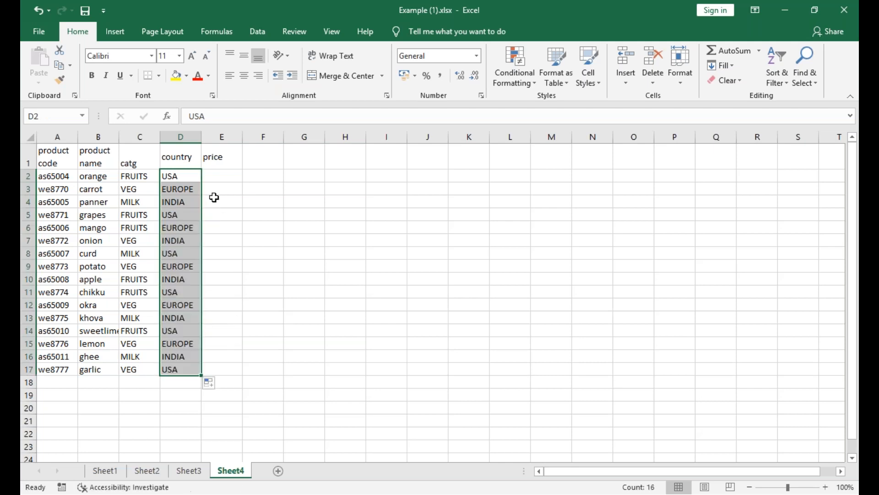
Enter the prices 200 in E2, 600 in E3 and 400 in E4.
{"action": "left_click", "coordinate": [227, 177]}
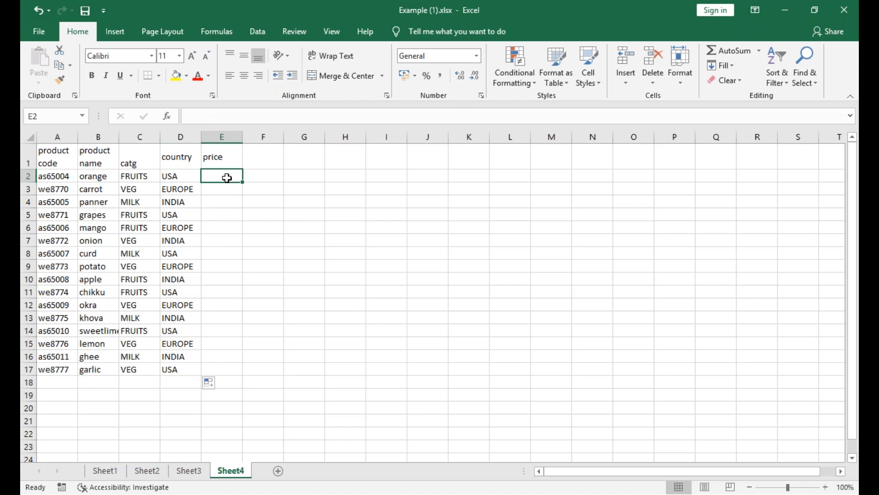
{"action": "type", "text": "200"}
{"action": "key", "text": "Return"}
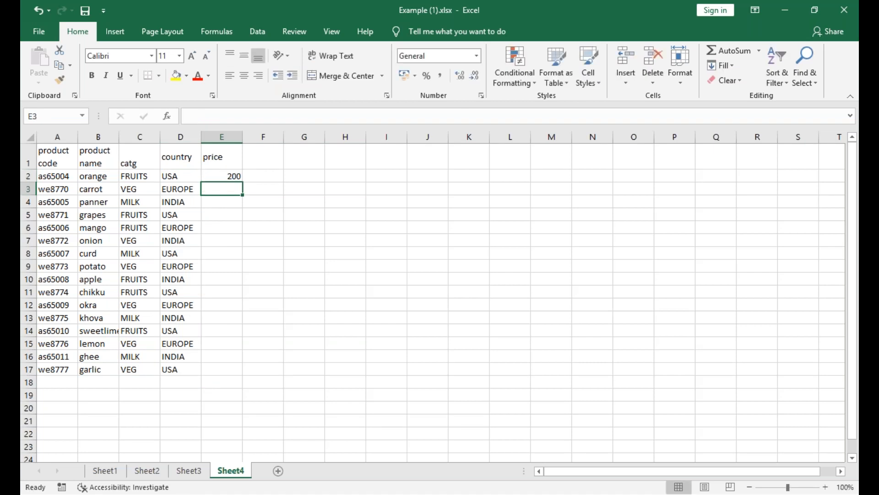
{"action": "type", "text": "600"}
{"action": "key", "text": "Return"}
{"action": "type", "text": "400"}
{"action": "key", "text": "Return"}
Enter the prices 80 in E5, 600 in E6 and 900 in E7.
{"action": "type", "text": "80"}
{"action": "key", "text": "Return"}
{"action": "type", "text": "600"}
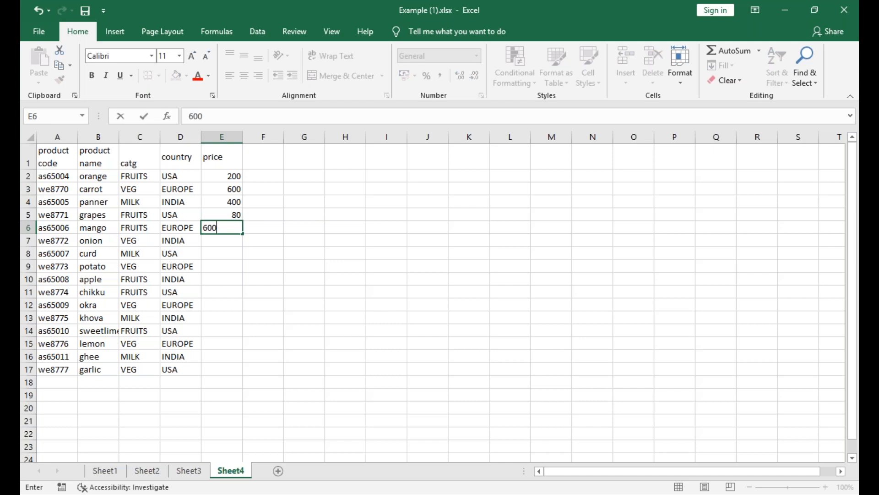
{"action": "key", "text": "Return"}
{"action": "type", "text": "900"}
{"action": "key", "text": "Return"}
Enter the prices 700 in E8, 800 in E9, 200 in E10 and 300 in E11.
{"action": "type", "text": "700"}
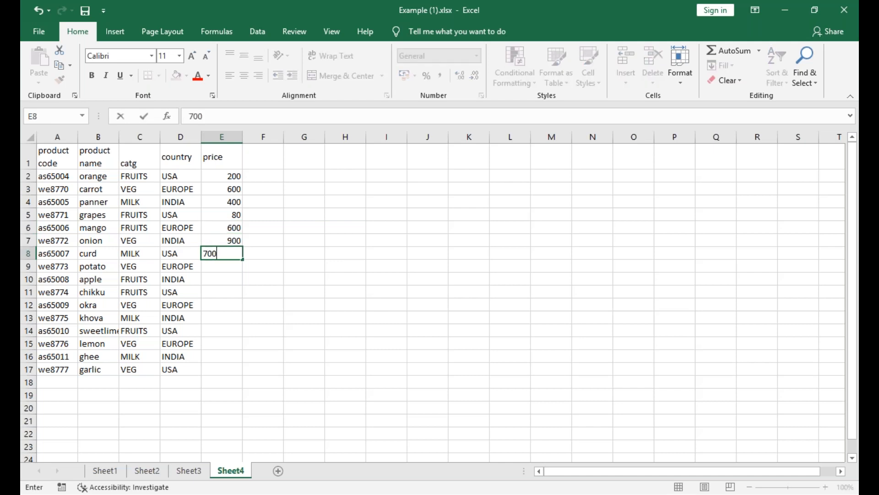
{"action": "key", "text": "Return"}
{"action": "type", "text": "800"}
{"action": "key", "text": "Return"}
{"action": "type", "text": "200"}
{"action": "key", "text": "Return"}
{"action": "type", "text": "300"}
{"action": "key", "text": "Return"}
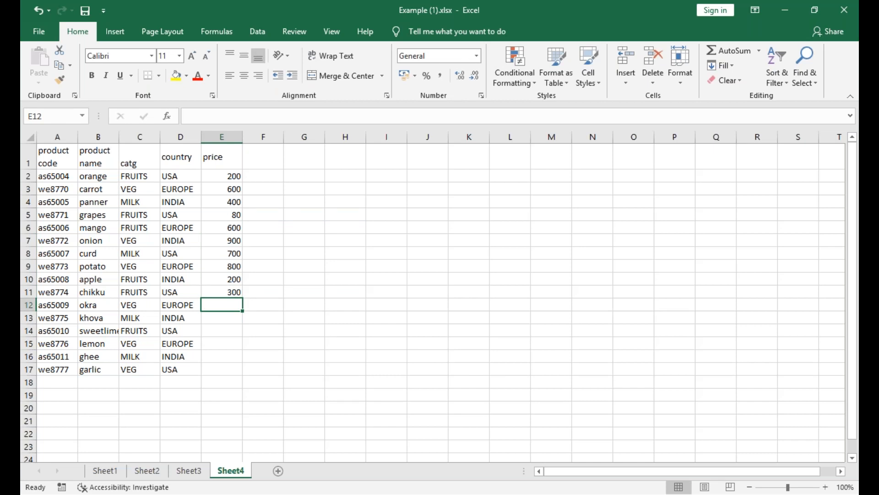
Enter the prices 400 in E12, 200 in E13 and 800 in E14.
{"action": "type", "text": "400"}
{"action": "key", "text": "Return"}
{"action": "type", "text": "200"}
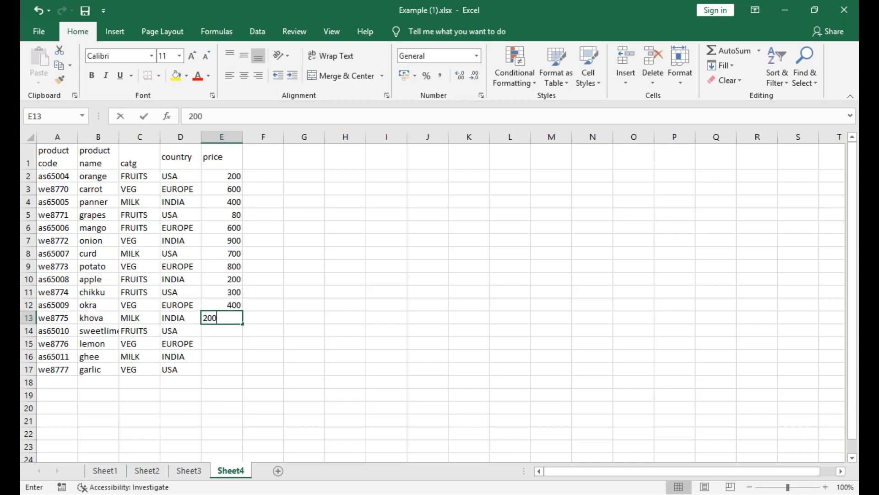
{"action": "key", "text": "Return"}
{"action": "type", "text": "800"}
{"action": "key", "text": "Return"}
Complete the price column with 600 in E15, 100 in E16 and 300 in E17.
{"action": "type", "text": "600"}
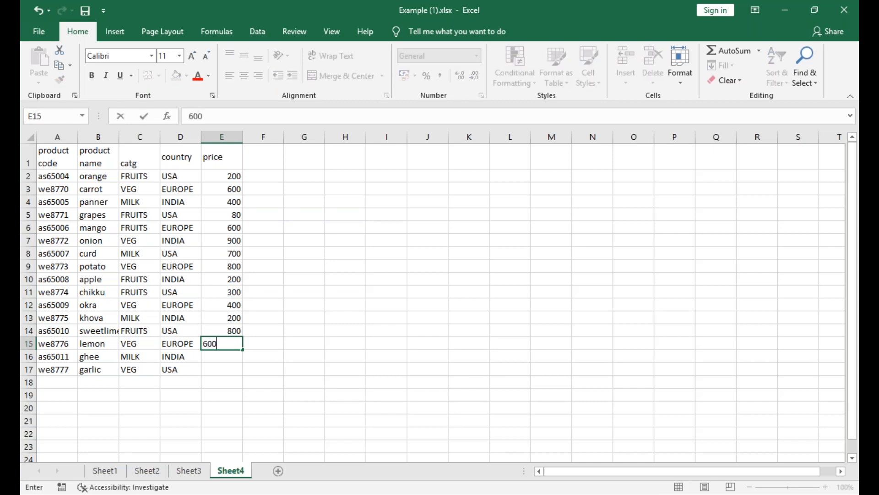
{"action": "key", "text": "Return"}
{"action": "type", "text": "1000"}
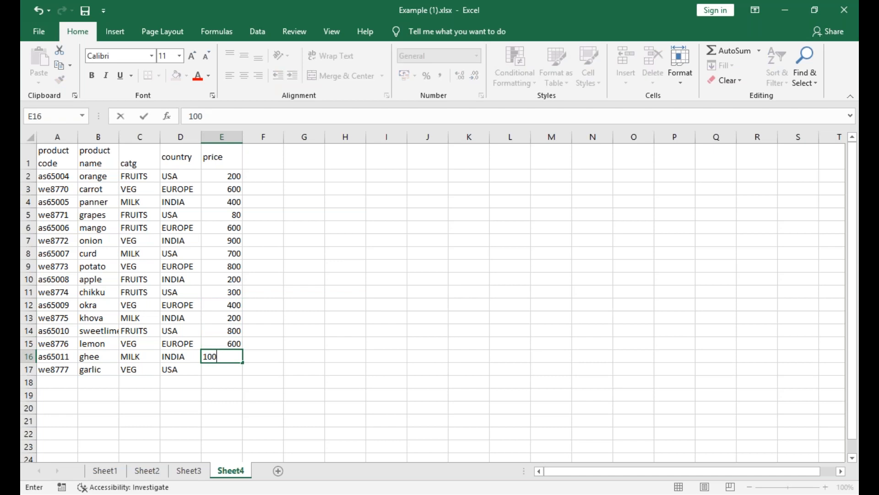
{"action": "key", "text": "Return"}
{"action": "type", "text": "300"}
{"action": "key", "text": "Return"}
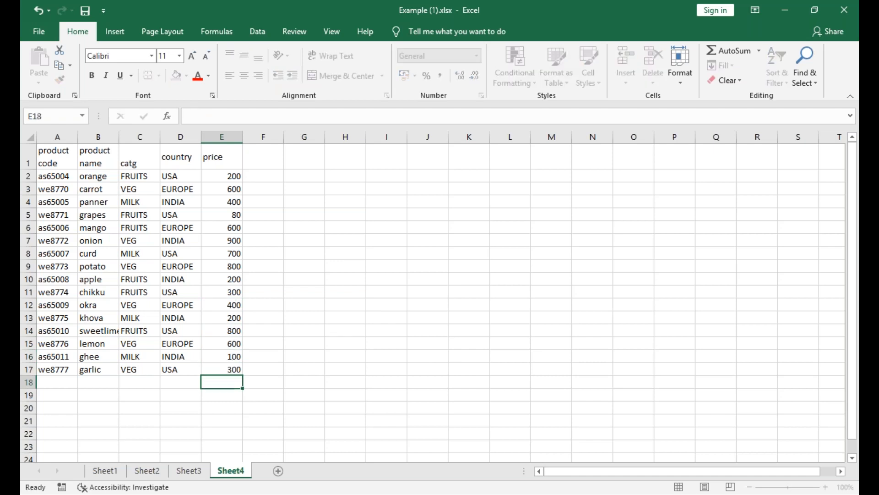
Copy the header row A1:E1 of the product table.
{"action": "left_click", "coordinate": [58, 150]}
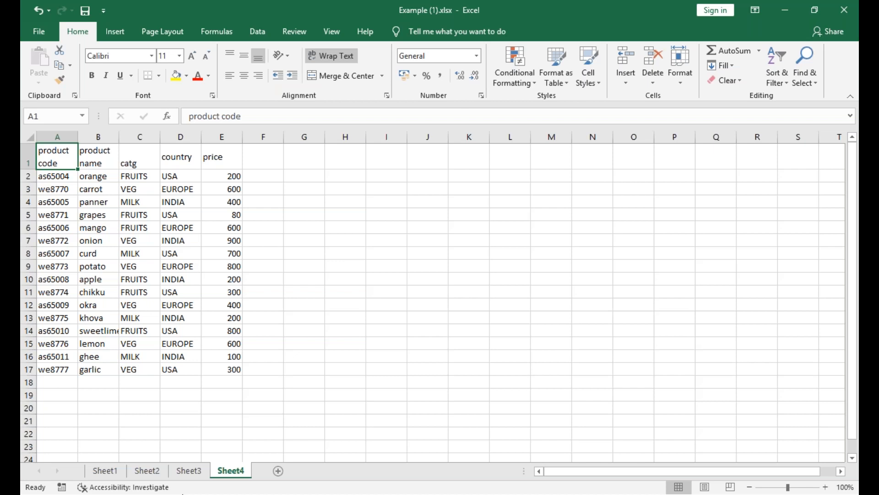
{"action": "mouse_move", "coordinate": [51, 153]}
{"action": "left_mouse_down"}
{"action": "mouse_move", "coordinate": [94, 165]}
{"action": "mouse_move", "coordinate": [216, 160]}
{"action": "left_mouse_up"}
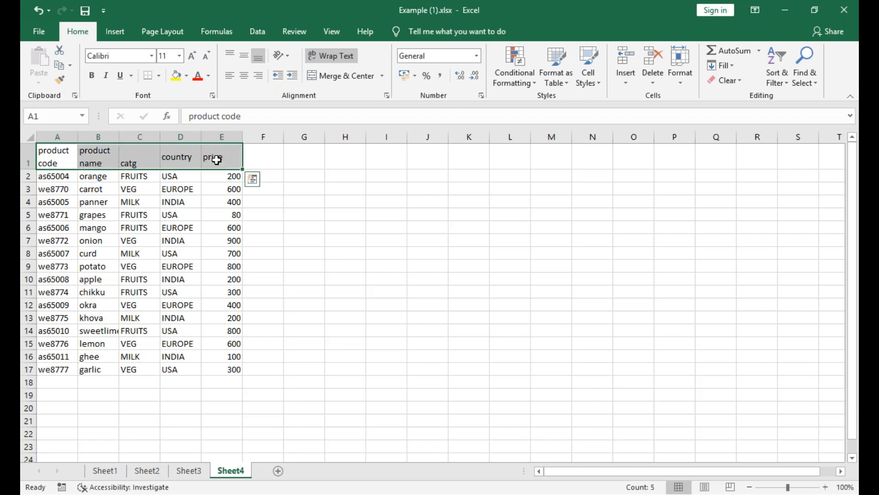
{"action": "key", "text": "ctrl+c"}
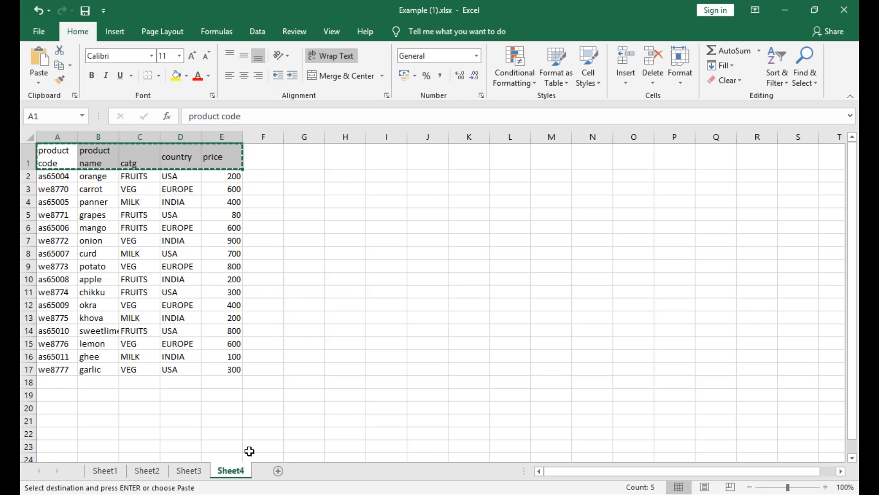
Add a new worksheet after Sheet4 and rename it OUTPUT SHEET.
{"action": "left_click", "coordinate": [279, 471]}
{"action": "right_click", "coordinate": [274, 473]}
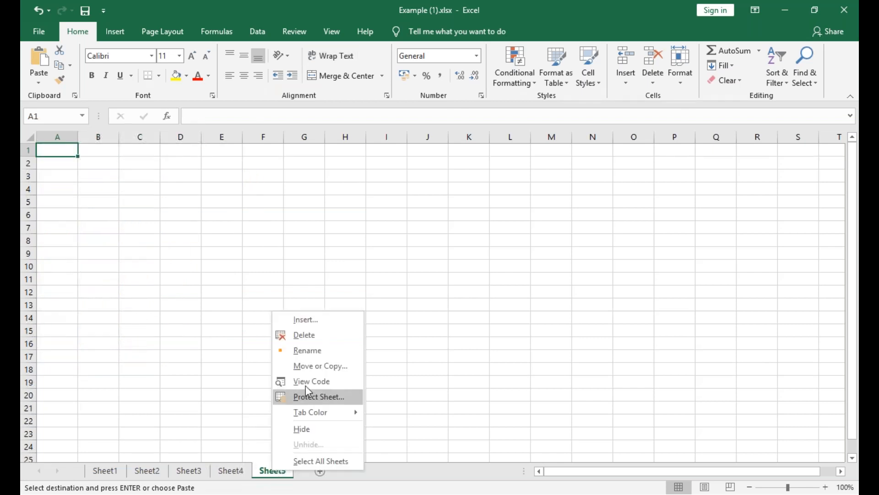
{"action": "left_click", "coordinate": [315, 357]}
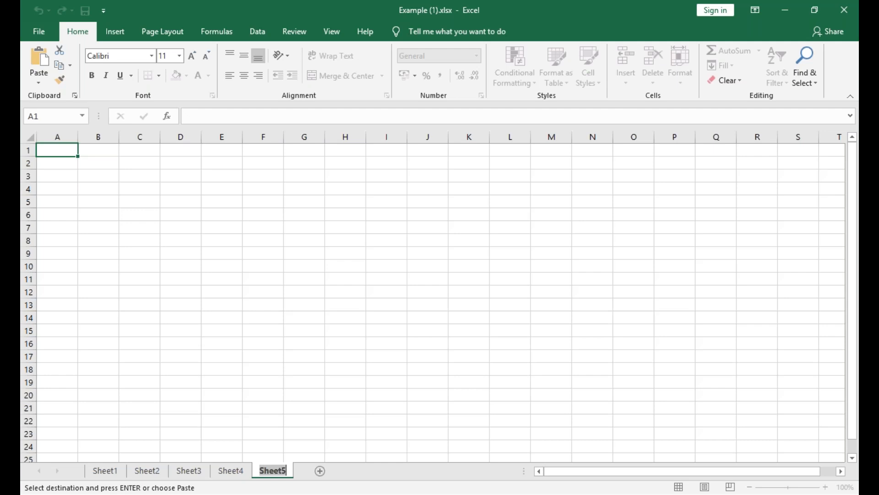
{"action": "type", "text": "OUTPU"}
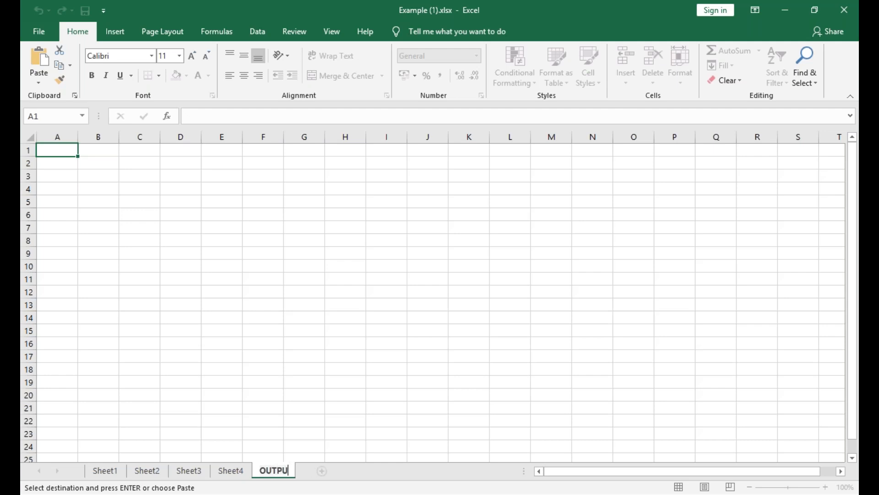
{"action": "type", "text": "T SHEET"}
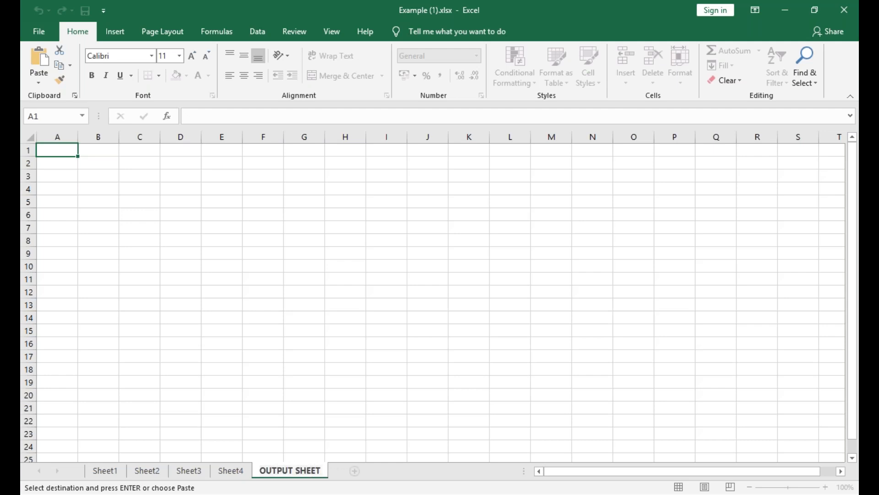
Paste the copied product table headers into OUTPUT SHEET starting at A1.
{"action": "left_click", "coordinate": [53, 156]}
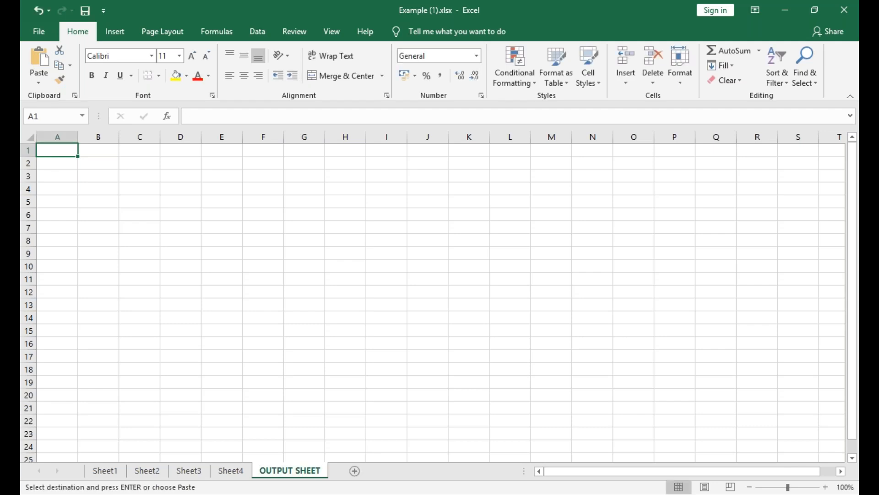
{"action": "key", "text": "ctrl+v"}
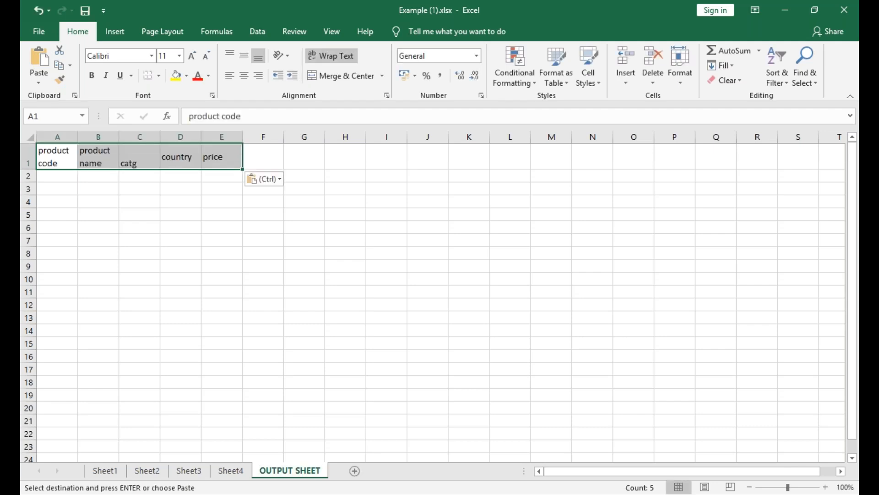
{"action": "left_click", "coordinate": [65, 187]}
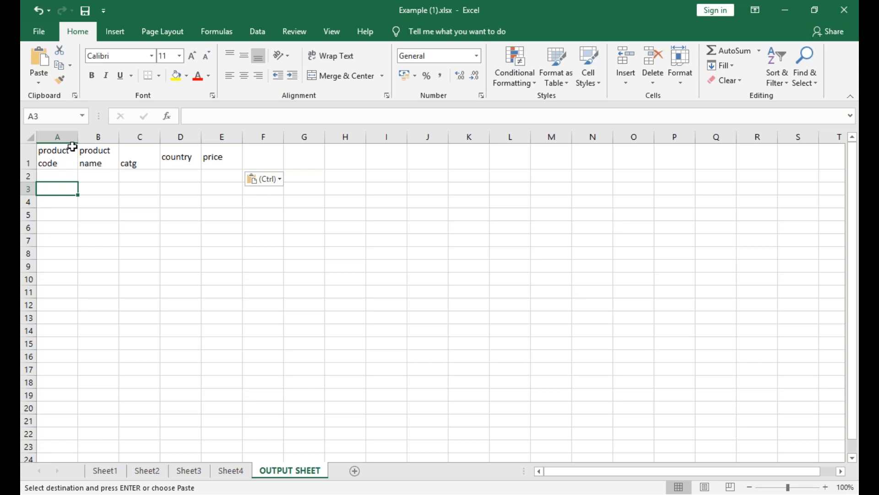
{"action": "left_click", "coordinate": [67, 156]}
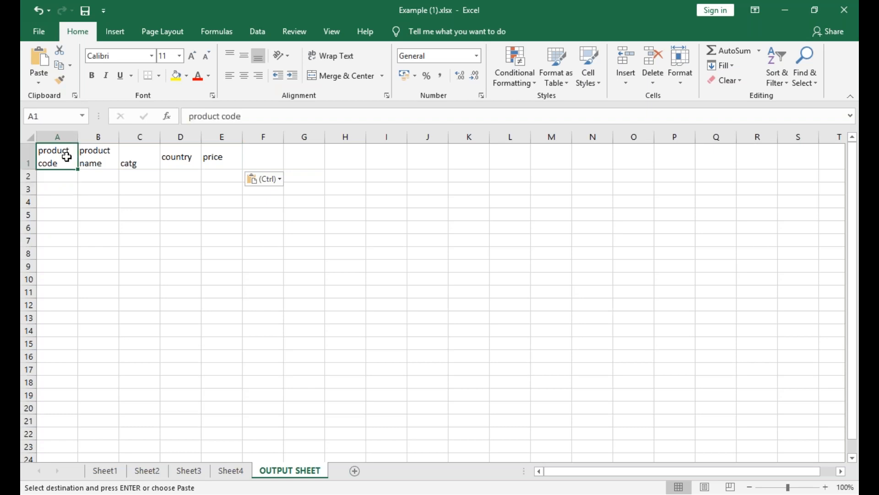
Insert an empty sheet column before the product code column on Sheet4.
{"action": "left_click", "coordinate": [246, 470]}
{"action": "left_click", "coordinate": [93, 201]}
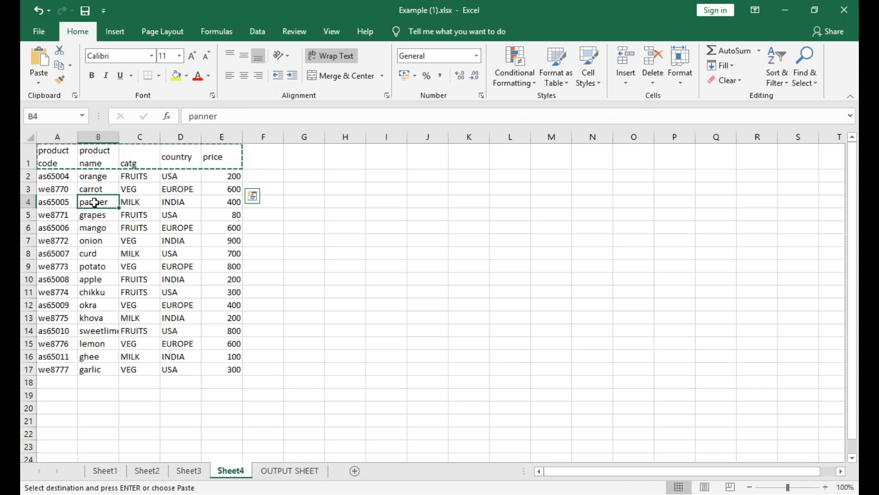
{"action": "left_click", "coordinate": [98, 137]}
{"action": "key", "text": "ctrl+x"}
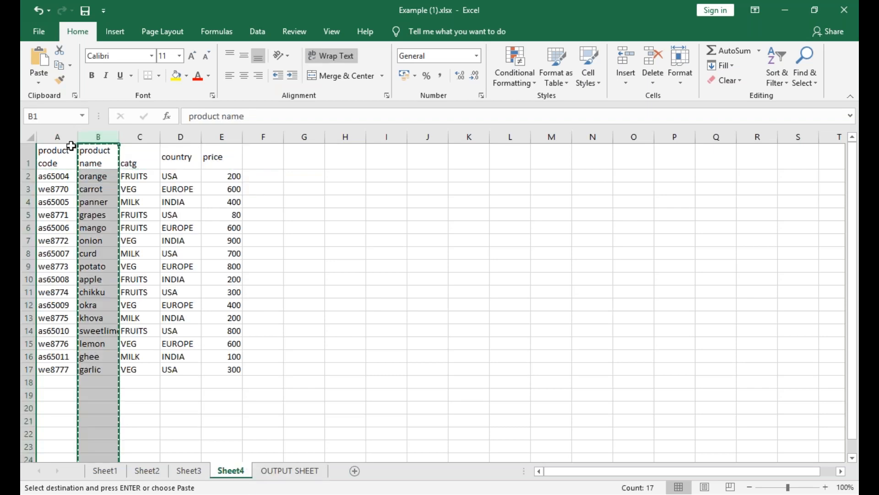
{"action": "left_click", "coordinate": [69, 148]}
{"action": "left_click", "coordinate": [632, 80]}
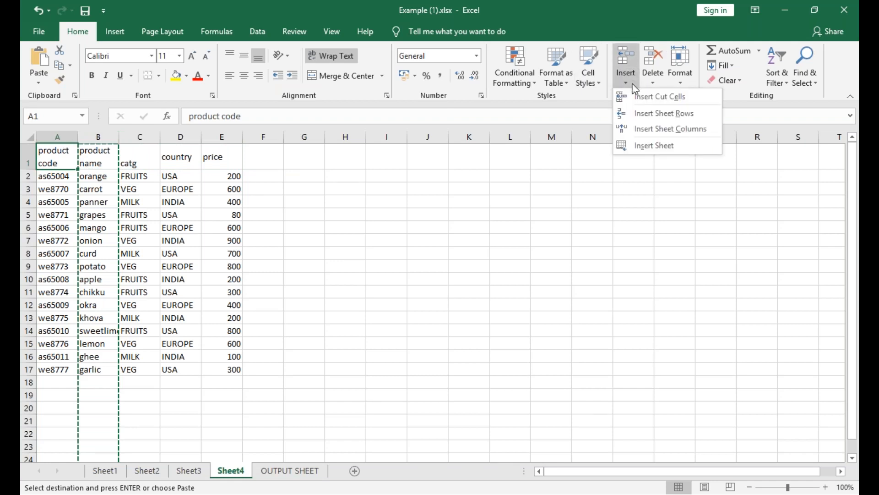
{"action": "left_click", "coordinate": [657, 125]}
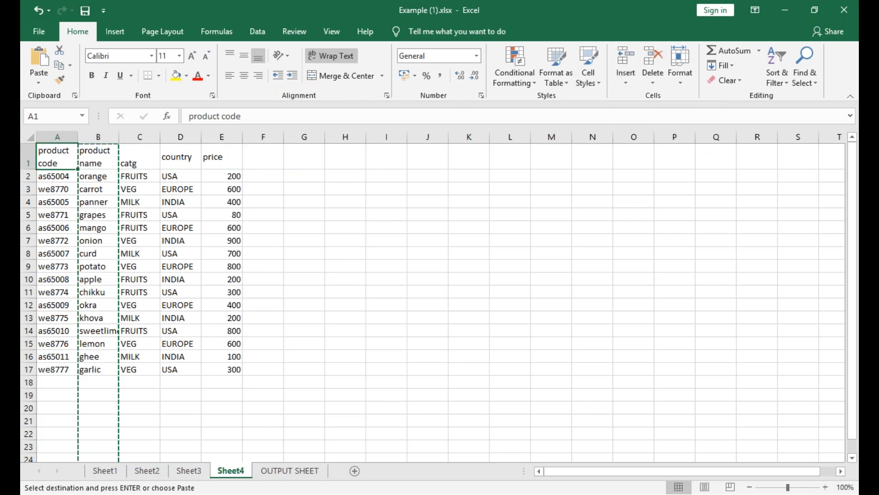
{"action": "right_click", "coordinate": [67, 159]}
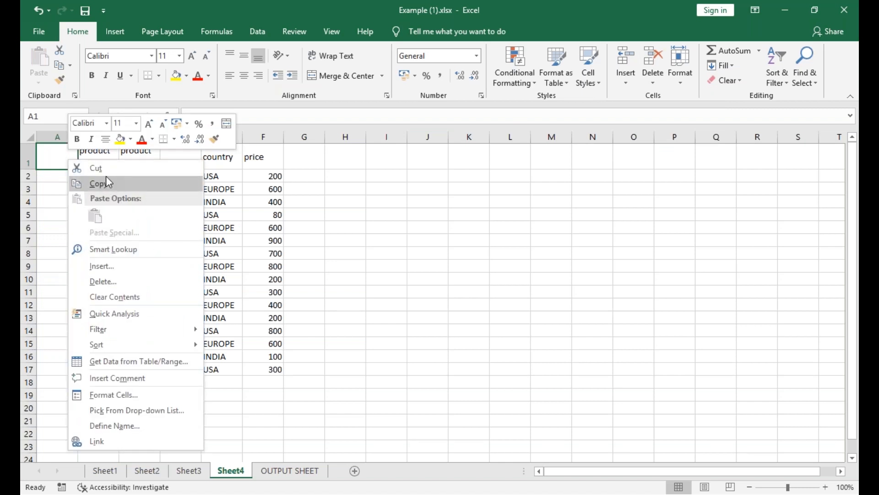
{"action": "left_click", "coordinate": [55, 159]}
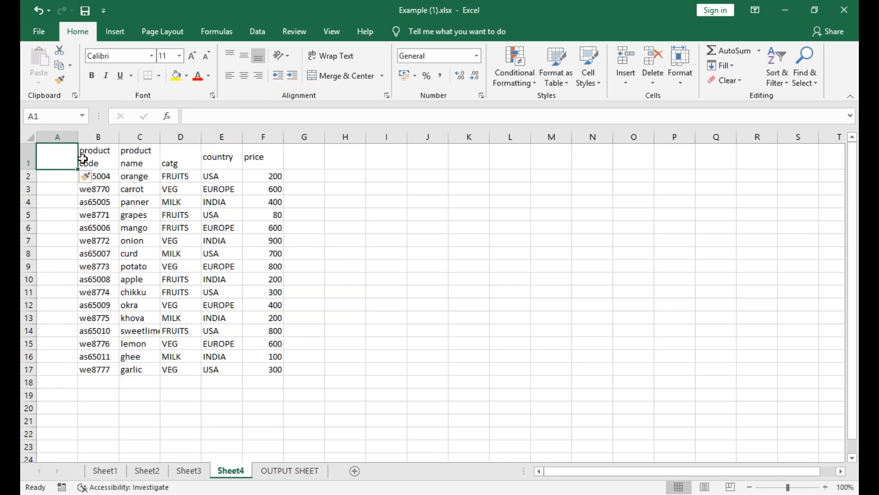
Move the product name cells C1:C17 into the empty first column, starting at A1.
{"action": "left_click", "coordinate": [132, 152]}
{"action": "mouse_move", "coordinate": [137, 152]}
{"action": "left_mouse_down"}
{"action": "mouse_move", "coordinate": [160, 314]}
{"action": "mouse_move", "coordinate": [151, 371]}
{"action": "left_mouse_up"}
{"action": "key", "text": "ctrl+c"}
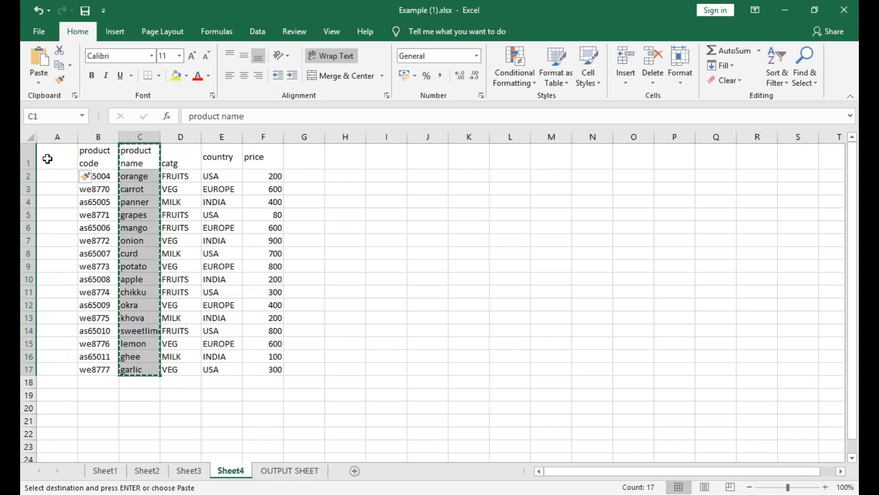
{"action": "left_click", "coordinate": [47, 159]}
{"action": "key", "text": "Return"}
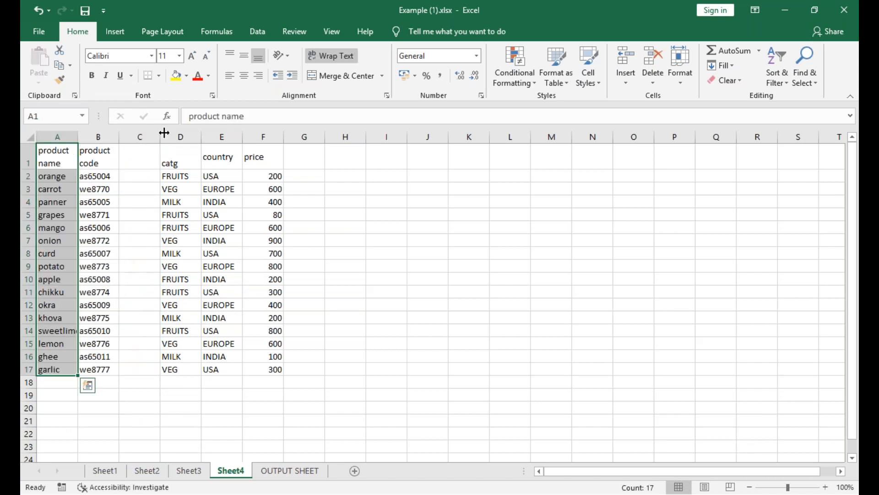
Delete the empty column C between product code and catg on Sheet4.
{"action": "left_click", "coordinate": [148, 153]}
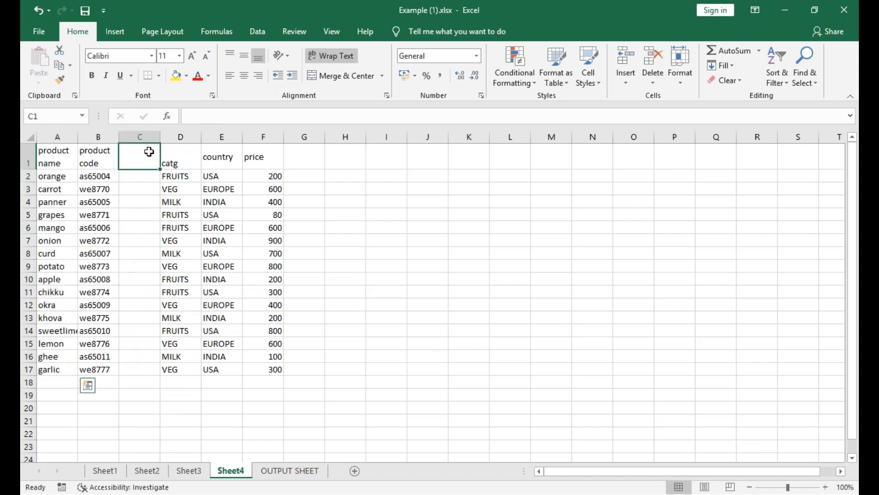
{"action": "left_click", "coordinate": [652, 79]}
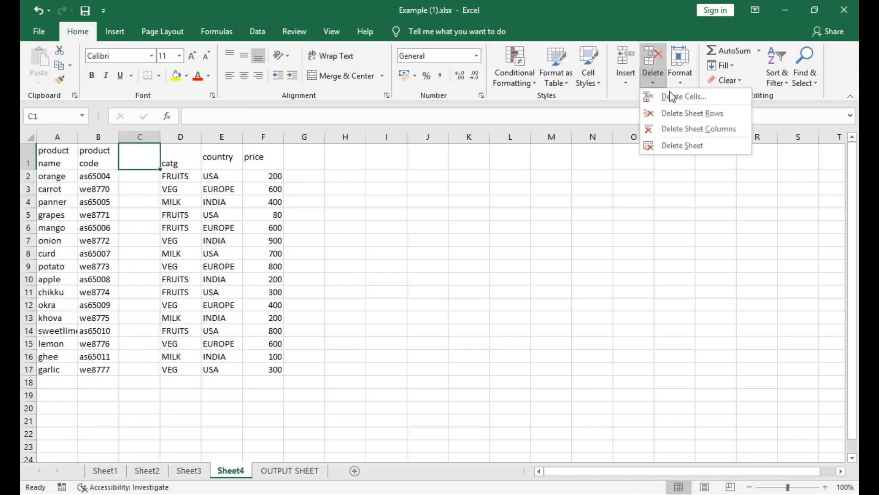
{"action": "left_click", "coordinate": [677, 130]}
{"action": "left_click", "coordinate": [255, 243]}
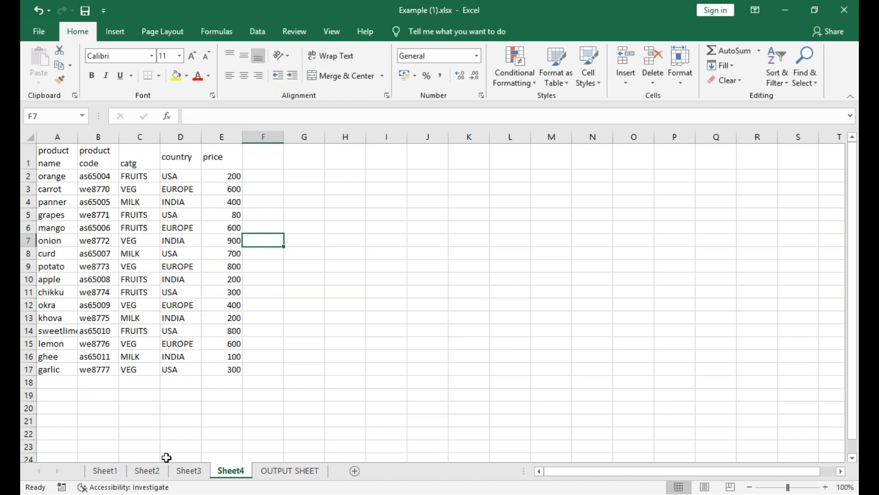
Copy the product name header from B1 to A1 on OUTPUT SHEET.
{"action": "left_click", "coordinate": [309, 472]}
{"action": "left_click_drag", "start_coordinate": [73, 163], "coordinate": [78, 185]}
{"action": "left_click", "coordinate": [94, 194]}
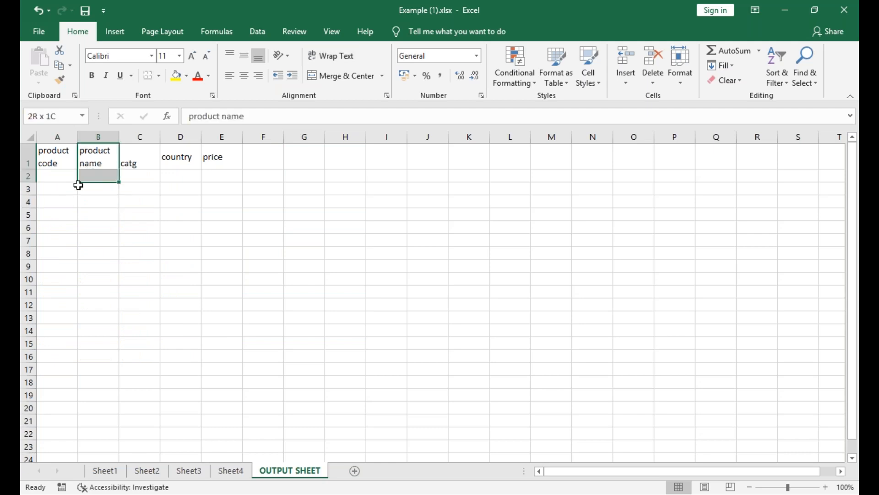
{"action": "left_click", "coordinate": [109, 161]}
{"action": "key", "text": "ctrl+c"}
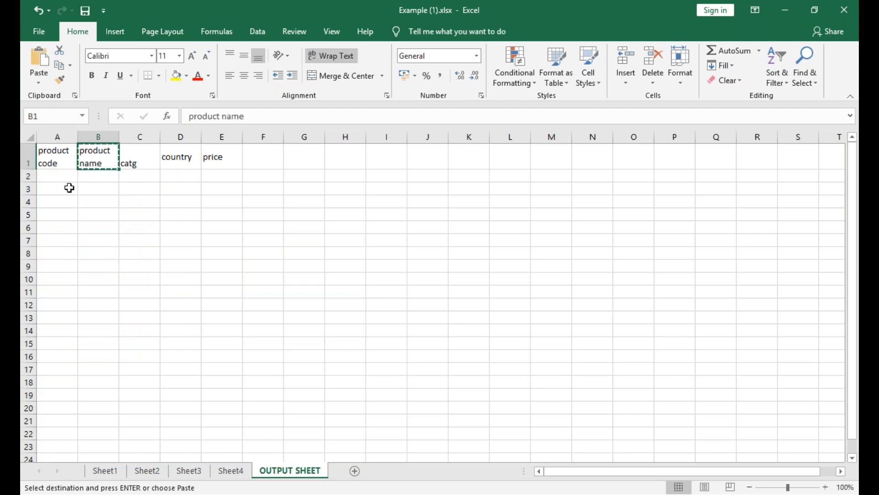
{"action": "left_click", "coordinate": [58, 159]}
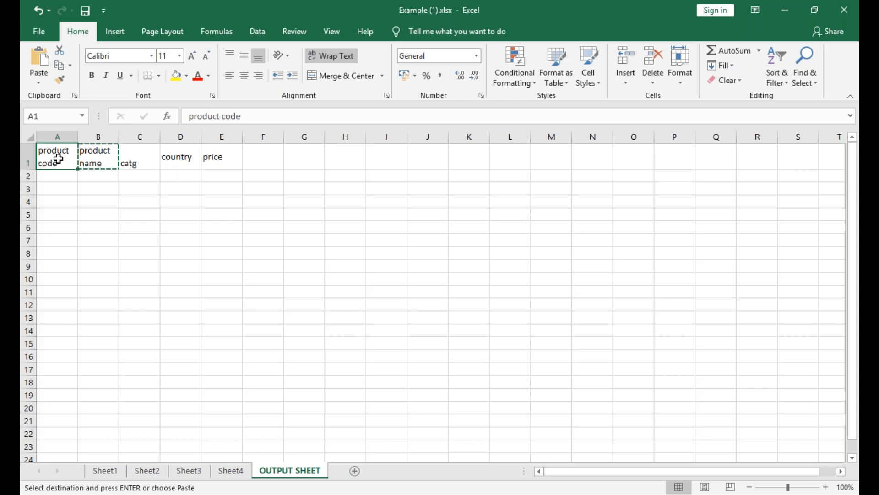
{"action": "left_click", "coordinate": [97, 150]}
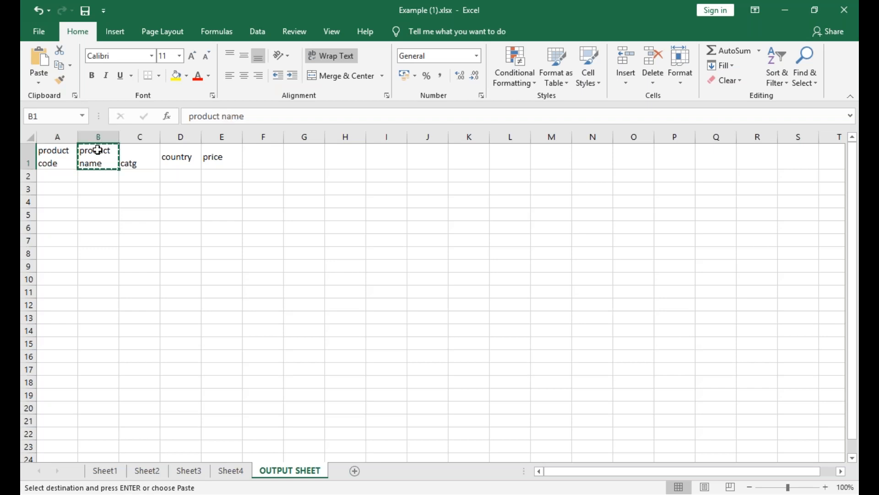
{"action": "left_click", "coordinate": [58, 158]}
{"action": "key", "text": "ctrl+v"}
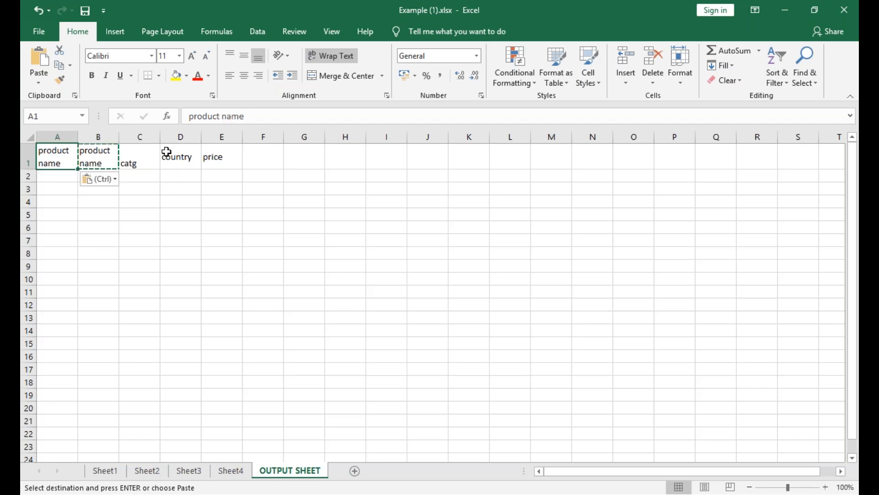
Change the header in B1 of OUTPUT SHEET to product code.
{"action": "left_click", "coordinate": [108, 165]}
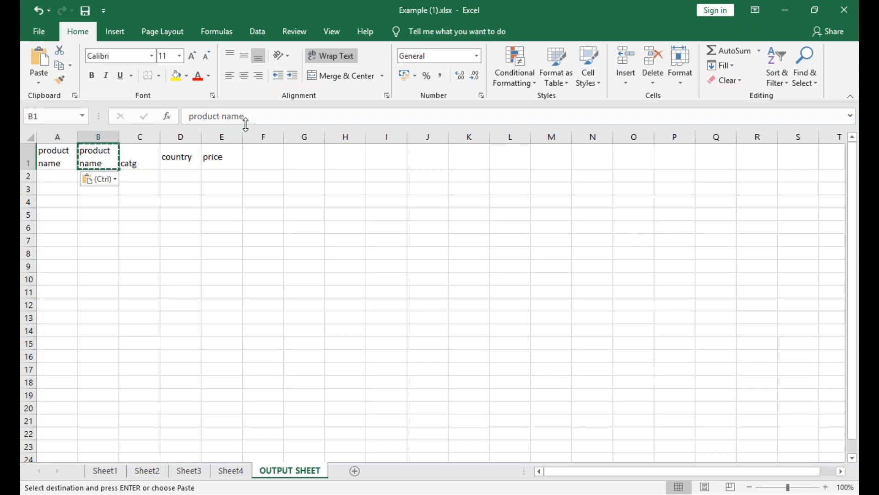
{"action": "left_click", "coordinate": [243, 116]}
{"action": "key", "text": "BackSpace"}
{"action": "key", "text": "BackSpace"}
{"action": "key", "text": "BackSpace"}
{"action": "key", "text": "BackSpace"}
{"action": "type", "text": "CODE"}
{"action": "key", "text": "BackSpace"}
{"action": "key", "text": "BackSpace"}
{"action": "key", "text": "BackSpace"}
{"action": "key", "text": "BackSpace"}
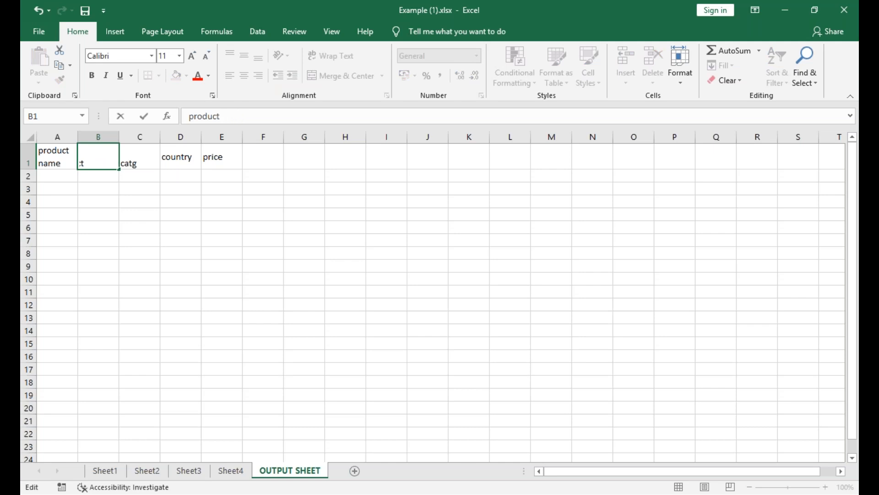
{"action": "type", "text": "code"}
{"action": "left_click", "coordinate": [183, 218]}
Add the header Qty in F1 of OUTPUT SHEET.
{"action": "left_click", "coordinate": [278, 159]}
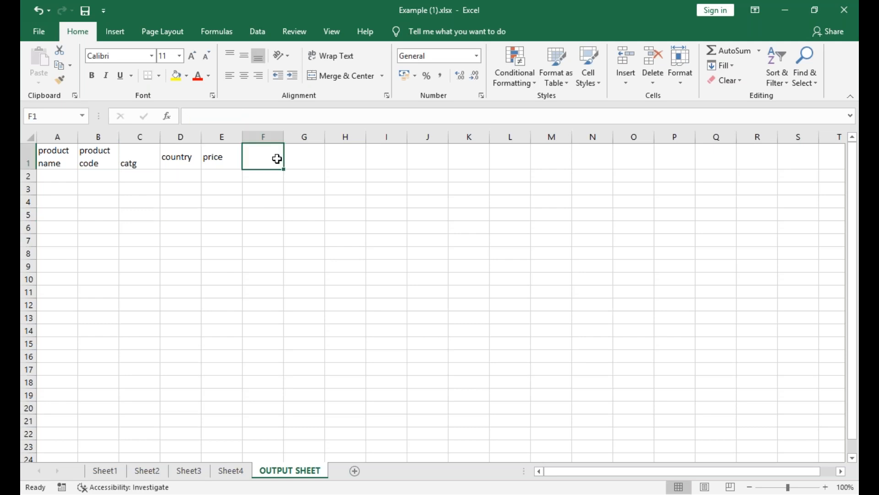
{"action": "type", "text": "qty"}
{"action": "key", "text": "BackSpace"}
{"action": "key", "text": "BackSpace"}
{"action": "key", "text": "BackSpace"}
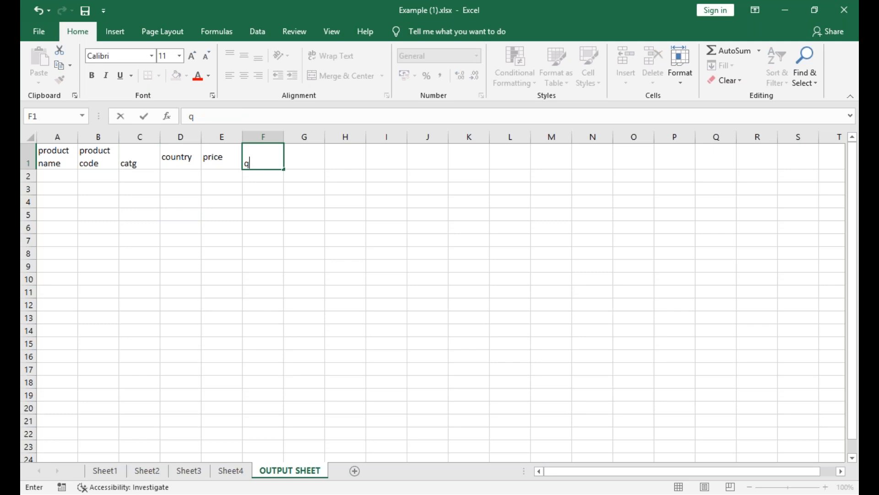
{"action": "type", "text": "Qty"}
Add the header Total in G1 and middle-align the Qty and Total headers vertically.
{"action": "left_click", "coordinate": [293, 162]}
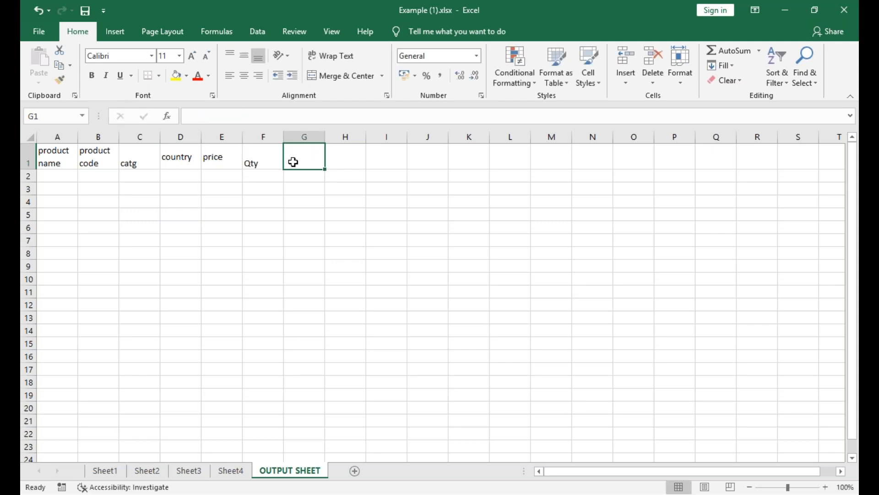
{"action": "type", "text": "Total"}
{"action": "left_click_drag", "start_coordinate": [265, 162], "coordinate": [293, 162]}
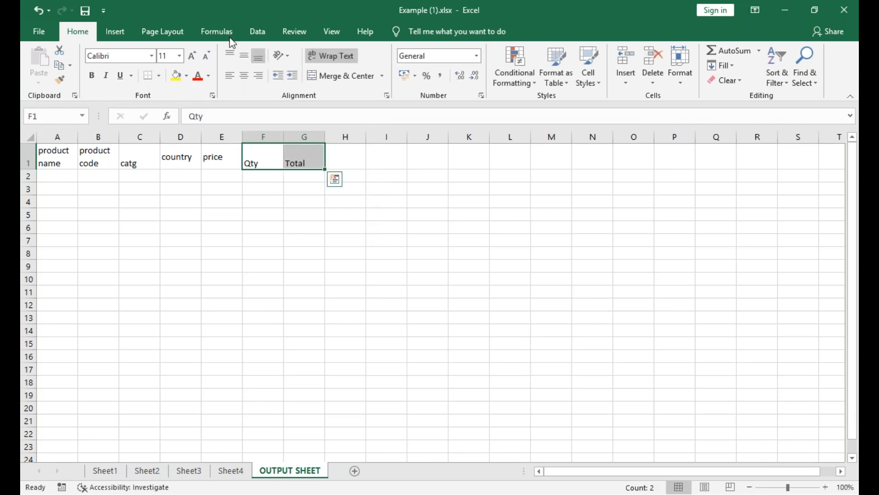
{"action": "left_click", "coordinate": [244, 55]}
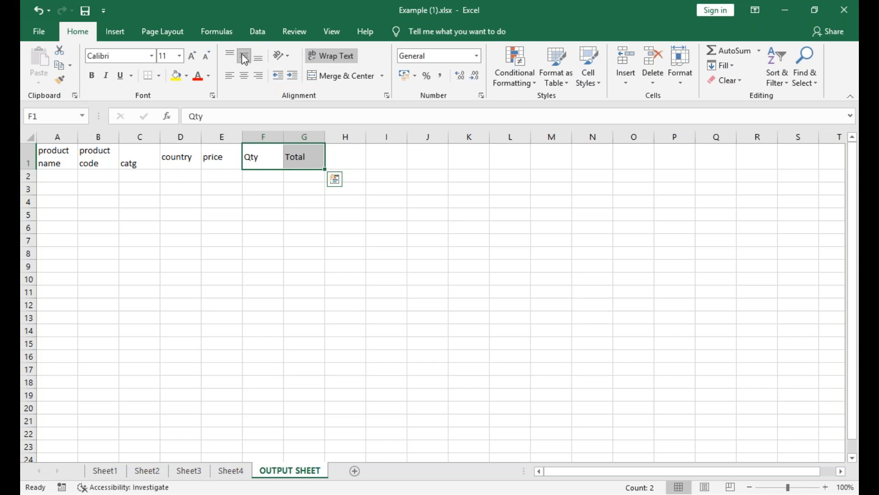
Enter orange as a sample product name in A2 of OUTPUT SHEET.
{"action": "left_click", "coordinate": [60, 172]}
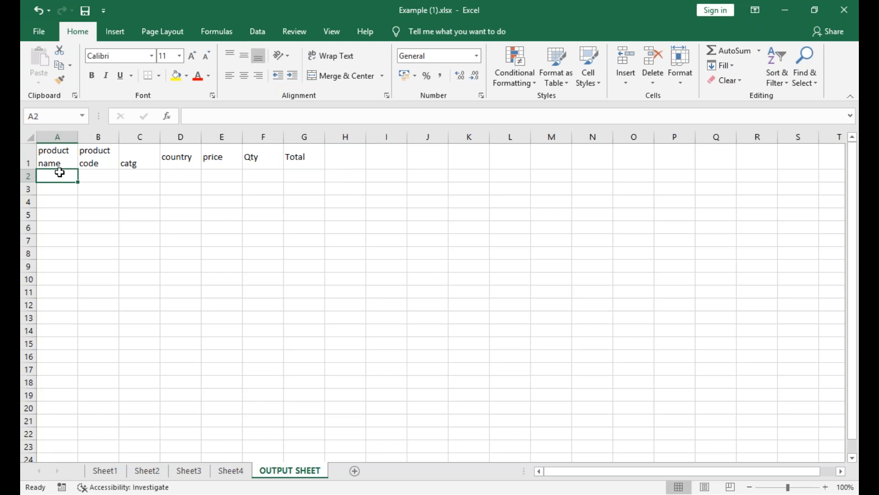
{"action": "type", "text": "orange"}
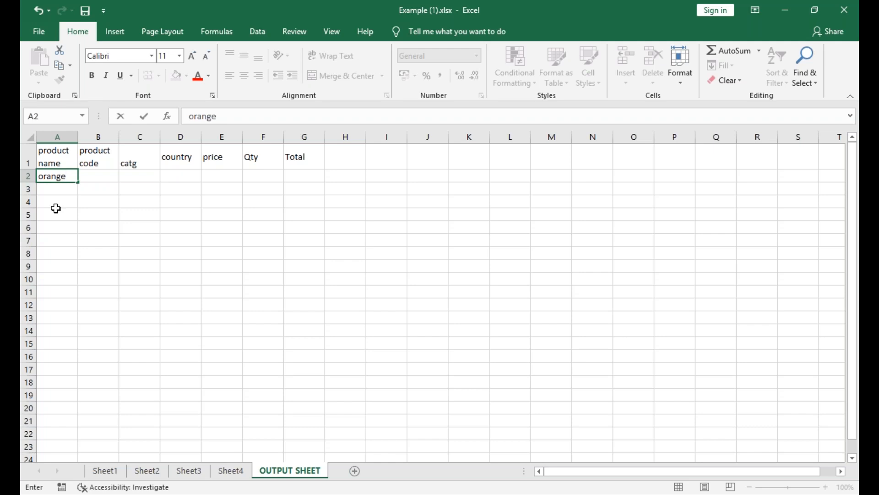
{"action": "left_click", "coordinate": [110, 175]}
{"action": "left_click", "coordinate": [147, 175]}
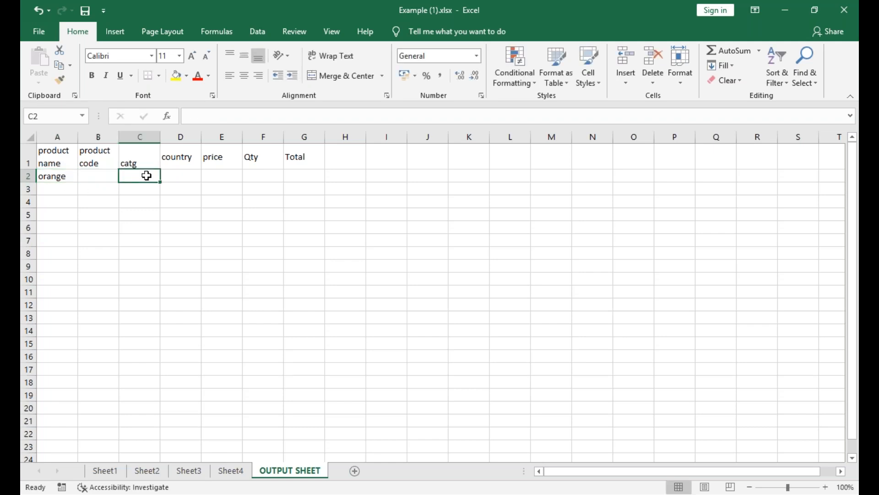
{"action": "left_click", "coordinate": [195, 176]}
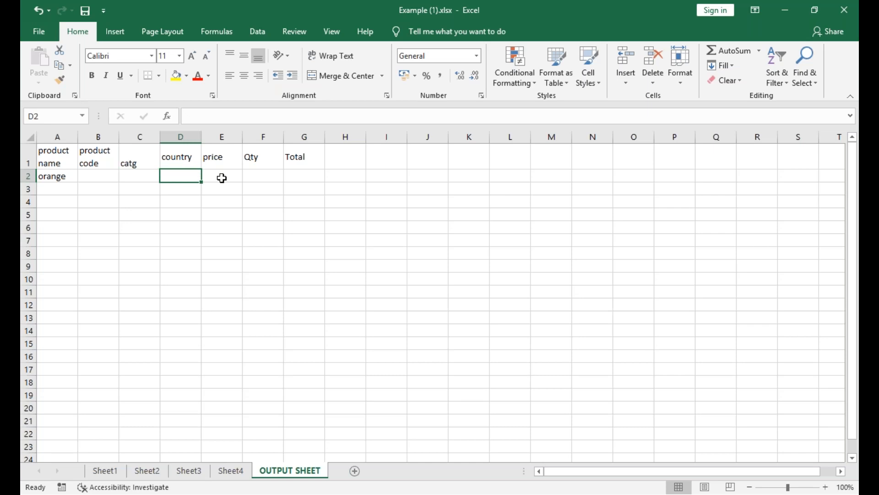
{"action": "left_click", "coordinate": [222, 177]}
{"action": "left_click", "coordinate": [253, 180]}
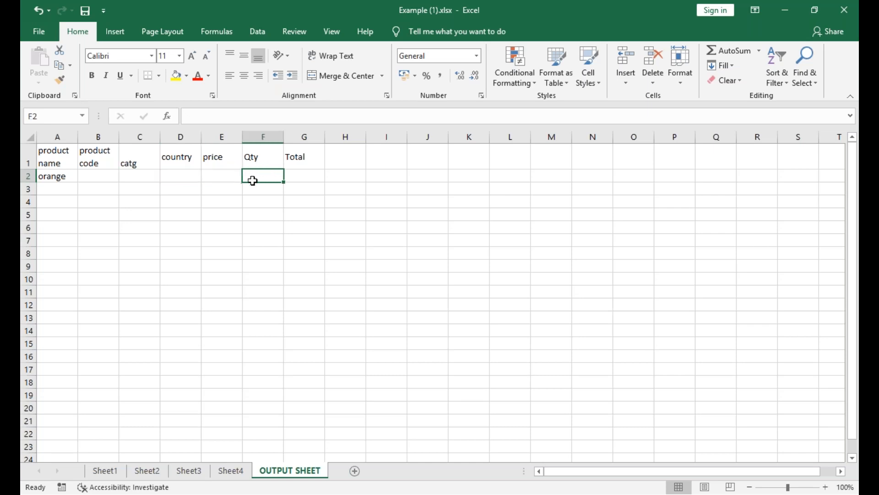
{"action": "left_click", "coordinate": [295, 176]}
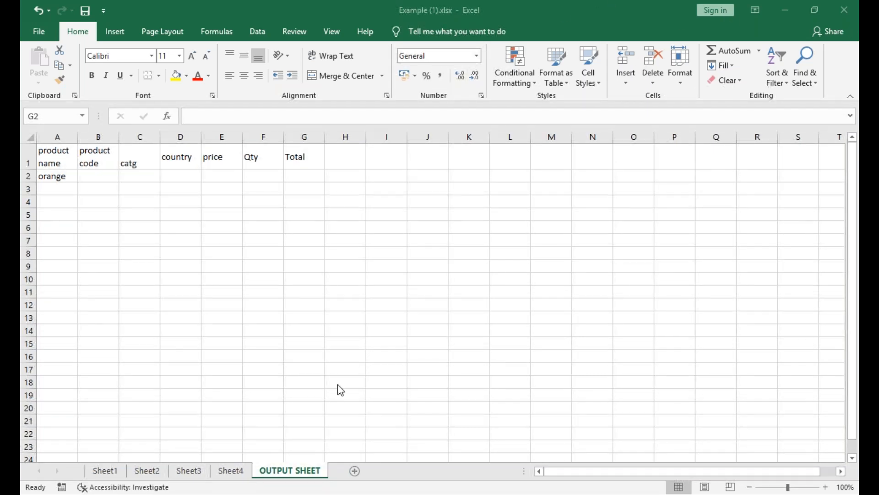
{"action": "left_click", "coordinate": [233, 472]}
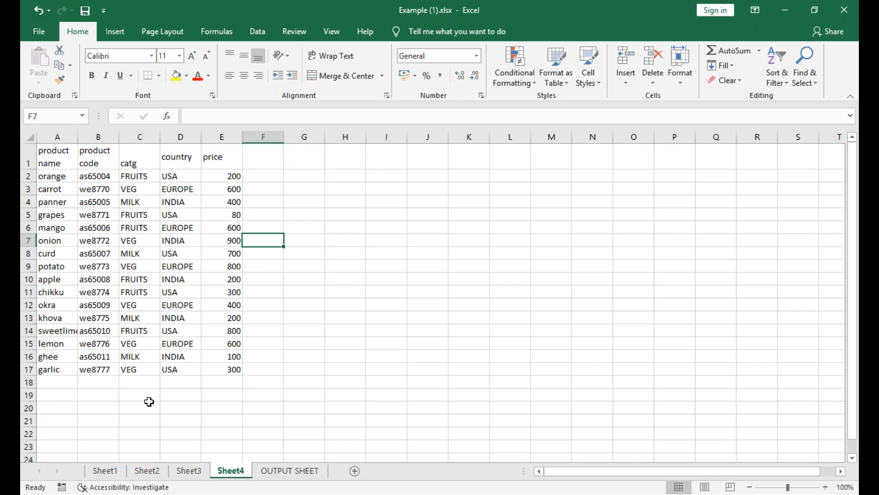
{"action": "left_click", "coordinate": [296, 474]}
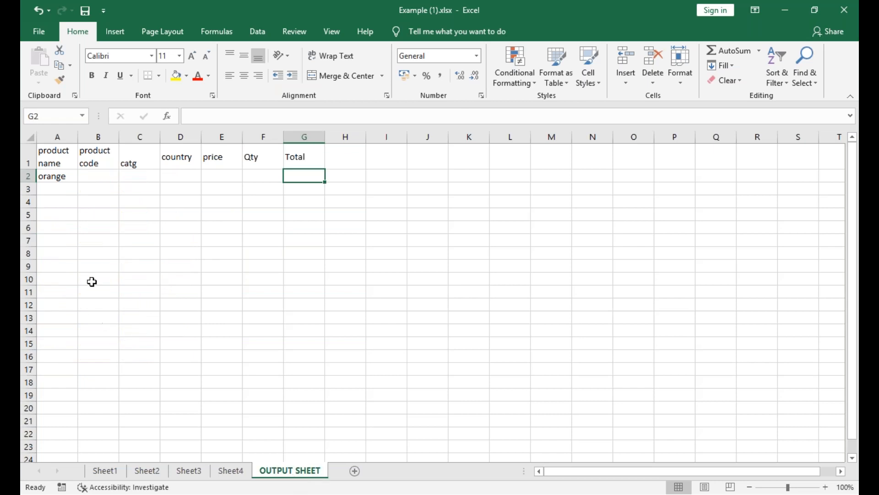
Clear the sample product name from A2 of OUTPUT SHEET.
{"action": "left_click", "coordinate": [56, 179]}
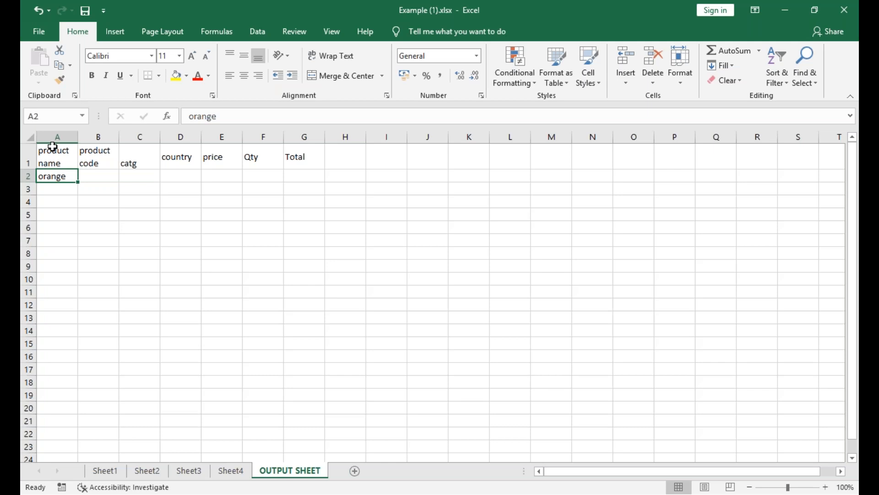
{"action": "key", "text": "BackSpace"}
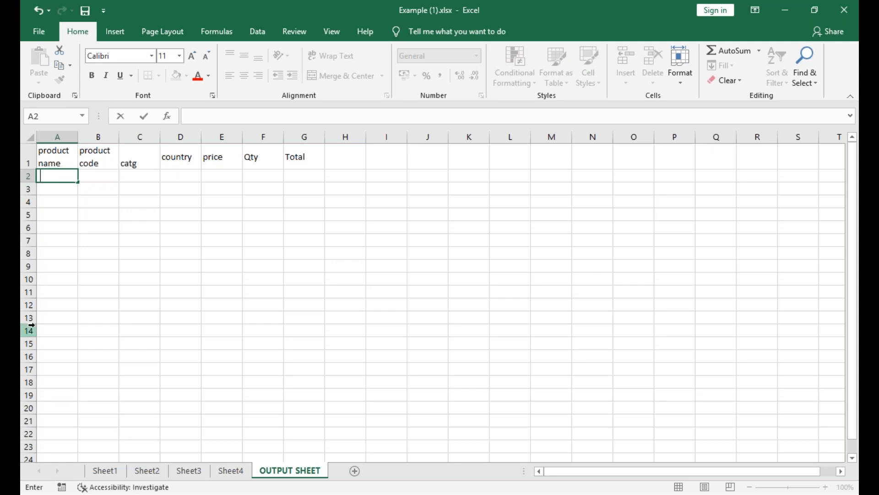
{"action": "left_click", "coordinate": [139, 251]}
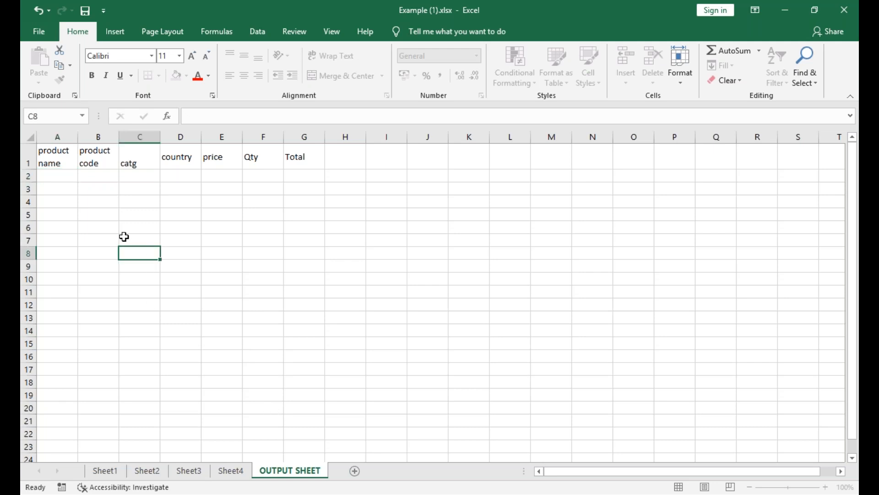
{"action": "left_click", "coordinate": [57, 173]}
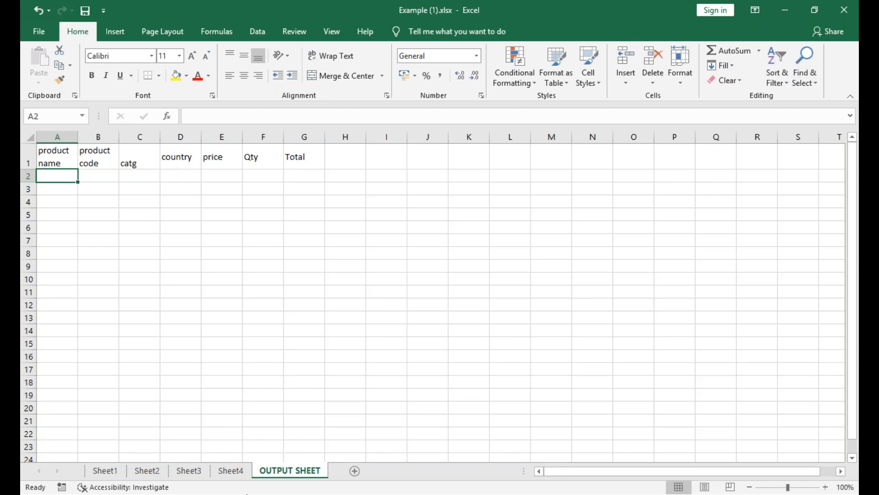
{"action": "left_click", "coordinate": [244, 477]}
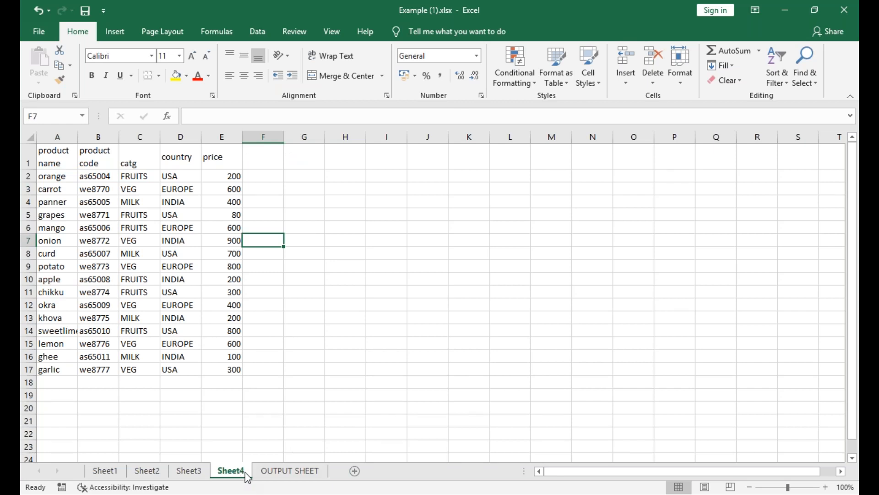
{"action": "left_click", "coordinate": [649, 27]}
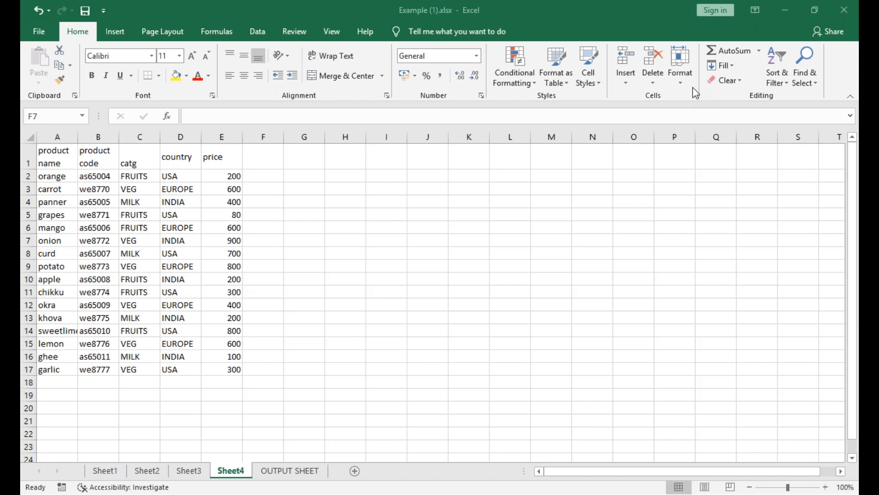
{"action": "left_click", "coordinate": [293, 471]}
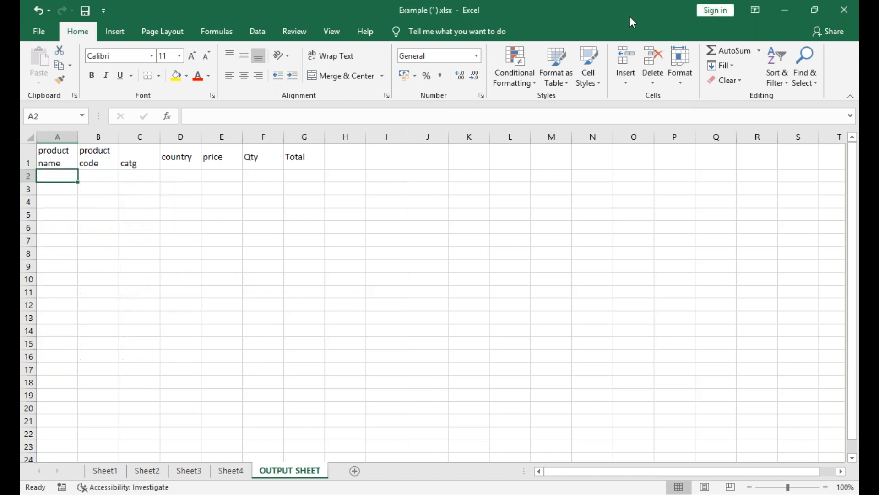
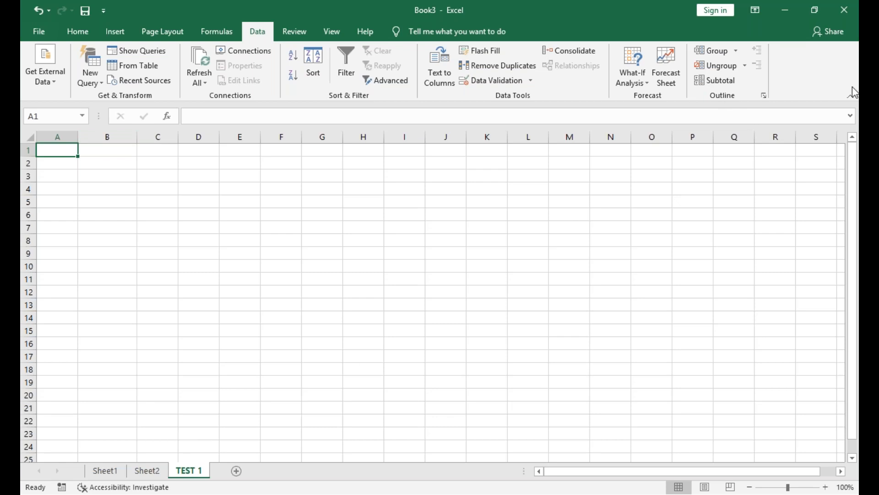
{"action": "left_click", "coordinate": [105, 470]}
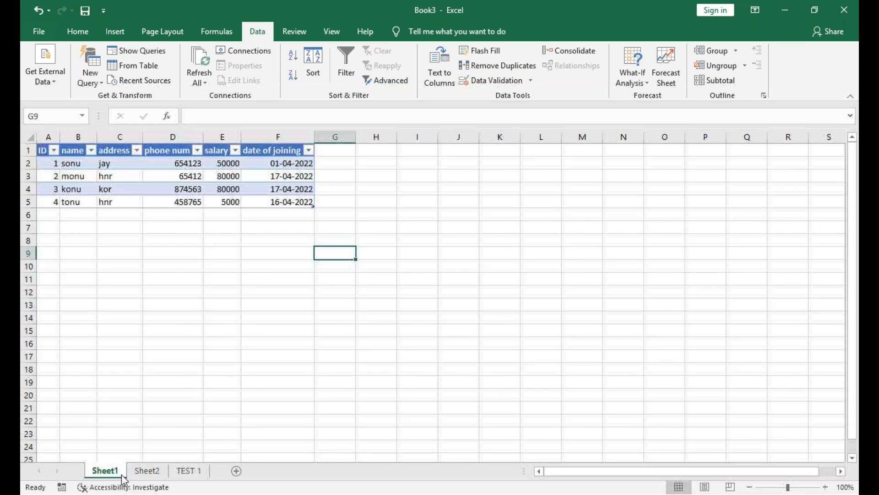
{"action": "left_click", "coordinate": [148, 471]}
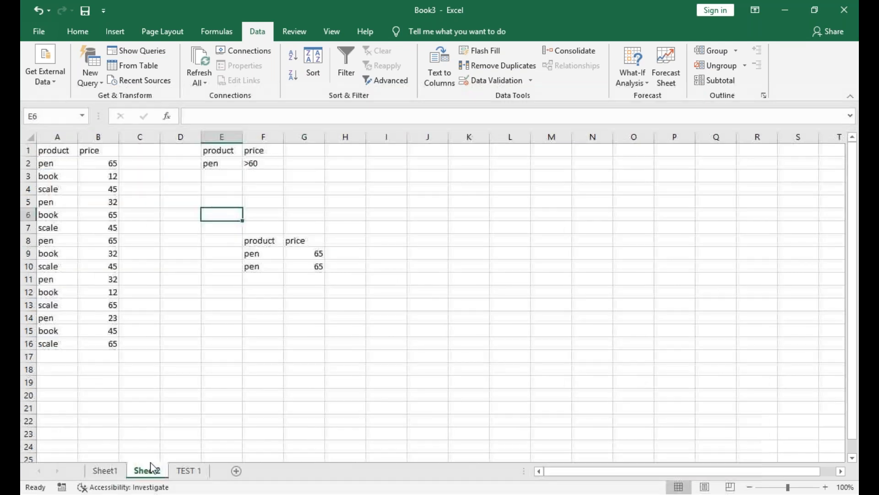
{"action": "left_click", "coordinate": [196, 473]}
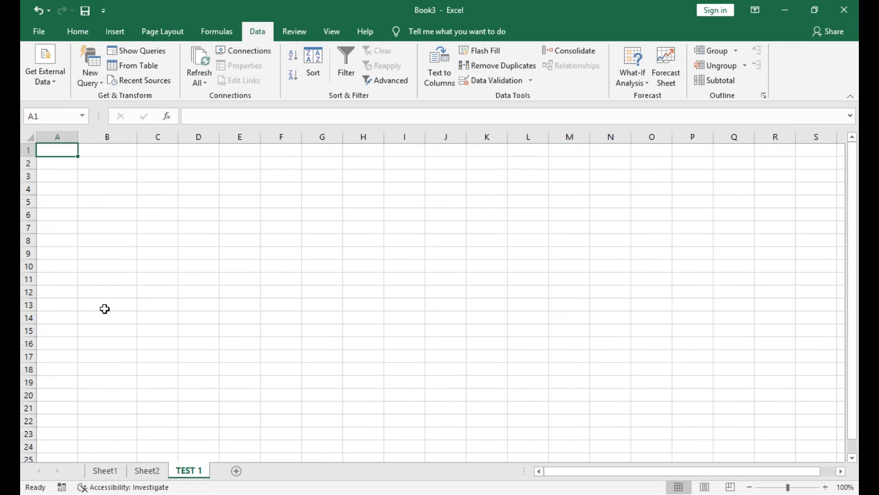
{"action": "left_click", "coordinate": [97, 469]}
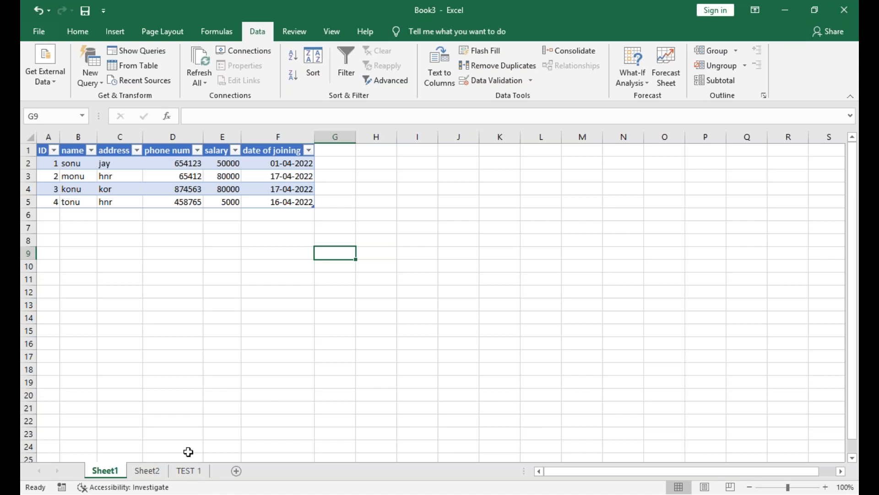
Enter the header name in A1 of the TEST 1 sheet.
{"action": "left_click", "coordinate": [193, 471]}
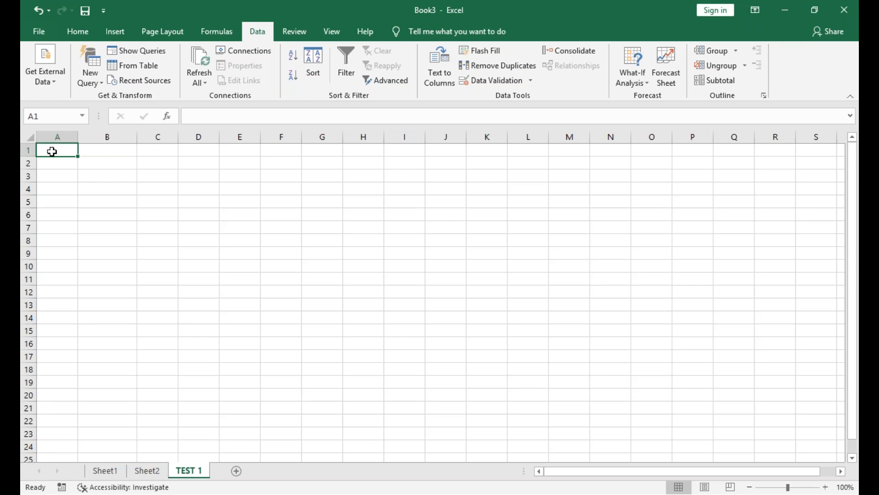
{"action": "double_click", "coordinate": [51, 151]}
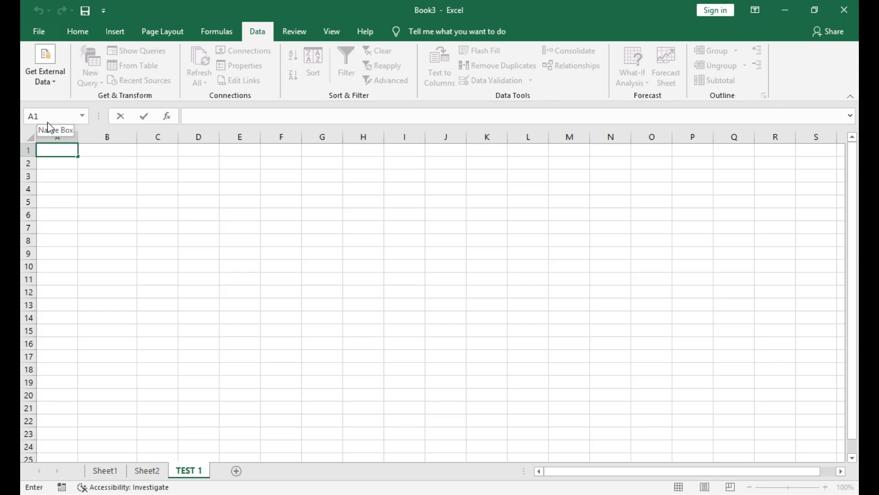
{"action": "type", "text": "name"}
{"action": "key", "text": "Return"}
Fill A2:A11 of TEST 1 with ten different sample first names, one per row.
{"action": "type", "text": "sonu"}
{"action": "key", "text": "Return"}
{"action": "type", "text": "monu"}
{"action": "key", "text": "Return"}
{"action": "type", "text": "konu"}
{"action": "key", "text": "Return"}
{"action": "type", "text": "lonu"}
{"action": "key", "text": "Return"}
{"action": "type", "text": "ponu"}
{"action": "key", "text": "Return"}
{"action": "type", "text": "honu"}
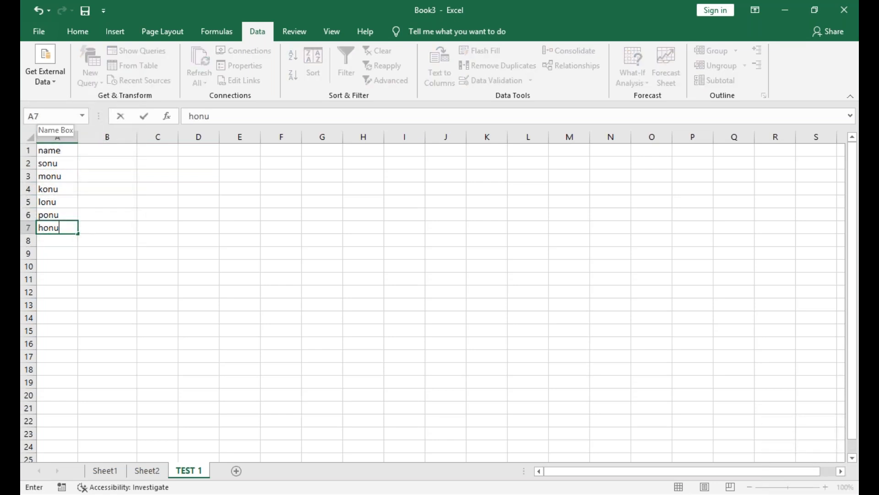
{"action": "key", "text": "Return"}
{"action": "type", "text": "tonu"}
{"action": "key", "text": "Return"}
{"action": "type", "text": "yonu"}
{"action": "key", "text": "Return"}
{"action": "type", "text": "donu"}
{"action": "key", "text": "Return"}
{"action": "type", "text": "s"}
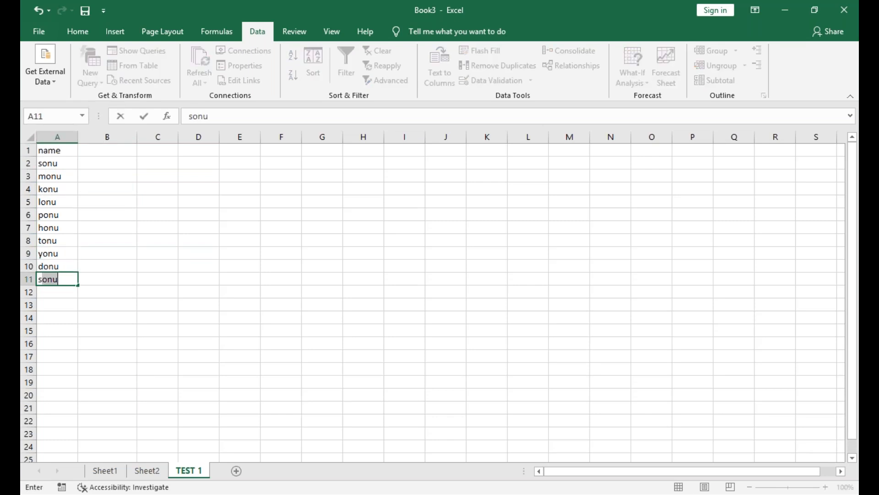
{"action": "type", "text": "ana"}
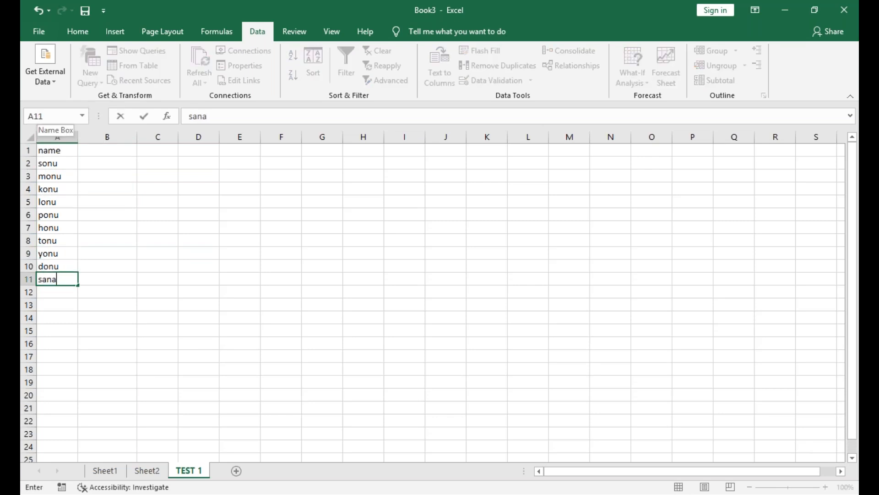
{"action": "key", "text": "Tab"}
Add the header marks in B1 of TEST 1, beside the name header.
{"action": "key", "text": "Up"}
{"action": "key", "text": "Up"}
{"action": "key", "text": "Up"}
{"action": "key", "text": "Up"}
{"action": "key", "text": "Up"}
{"action": "key", "text": "Up"}
{"action": "key", "text": "Up"}
{"action": "key", "text": "Up"}
{"action": "key", "text": "Up"}
{"action": "key", "text": "Up"}
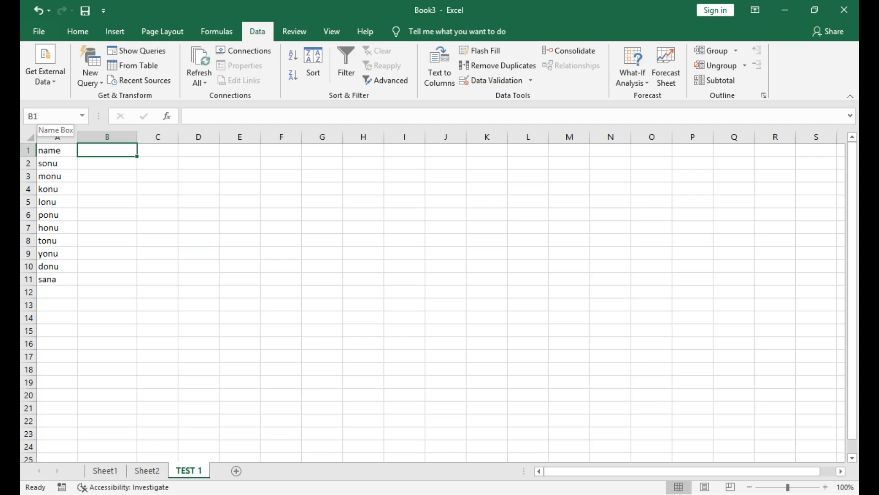
{"action": "type", "text": "marks"}
{"action": "key", "text": "Return"}
Enter 65, 23, 12, 65, 23, 12, 98, 23, 45 and 32 in B2:B11 of TEST 1 and autofit column B.
{"action": "type", "text": "65"}
{"action": "key", "text": "Return"}
{"action": "type", "text": "23"}
{"action": "key", "text": "Return"}
{"action": "type", "text": "12"}
{"action": "key", "text": "Return"}
{"action": "type", "text": "65"}
{"action": "key", "text": "Return"}
{"action": "type", "text": "23"}
{"action": "key", "text": "Return"}
{"action": "type", "text": "12"}
{"action": "key", "text": "Return"}
{"action": "type", "text": "98"}
{"action": "key", "text": "Return"}
{"action": "type", "text": "23"}
{"action": "key", "text": "Return"}
{"action": "type", "text": "45"}
{"action": "key", "text": "Return"}
{"action": "type", "text": "321"}
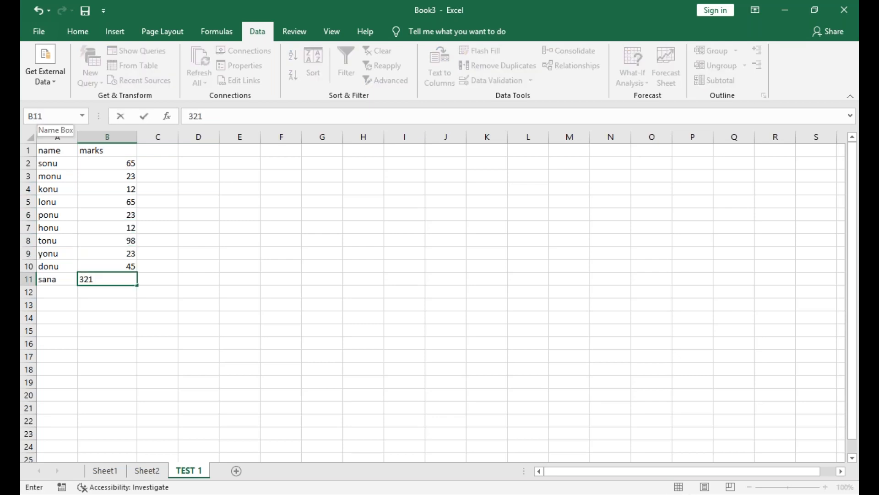
{"action": "key", "text": "Return"}
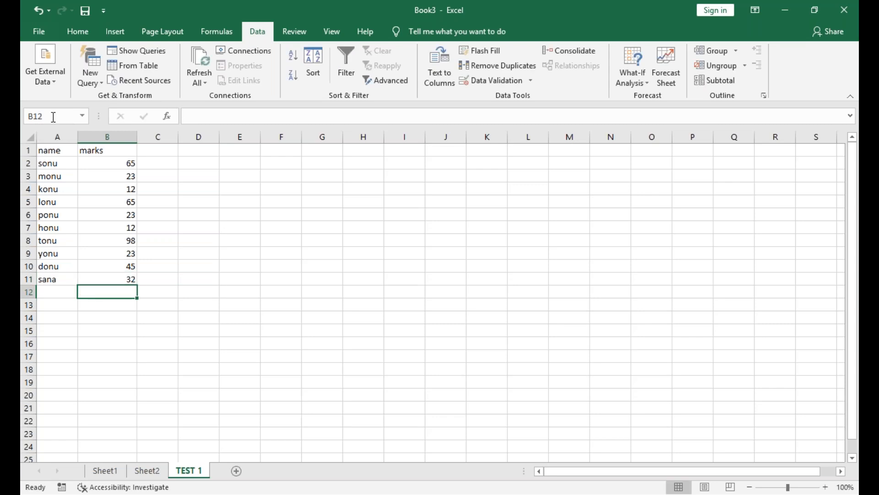
{"action": "double_click", "coordinate": [137, 136]}
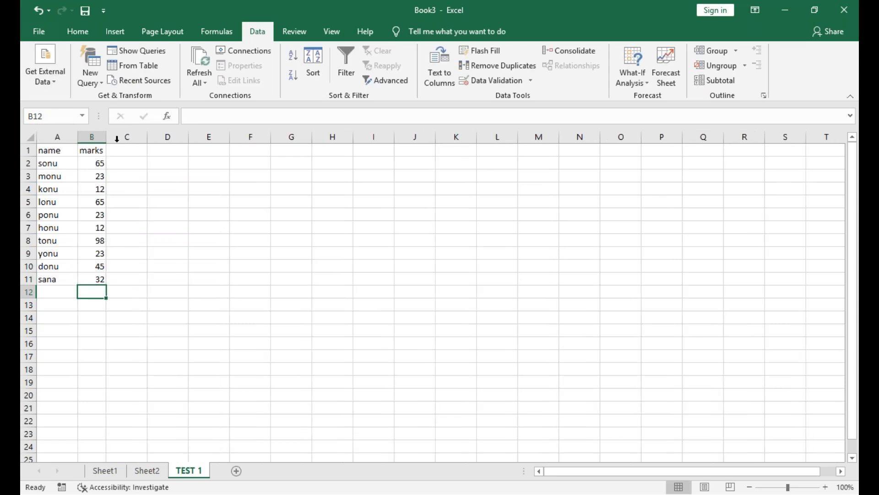
Copy the name list A1:A11 from TEST 1 and paste it at A1 of a new sheet.
{"action": "left_click_drag", "start_coordinate": [54, 155], "coordinate": [58, 274]}
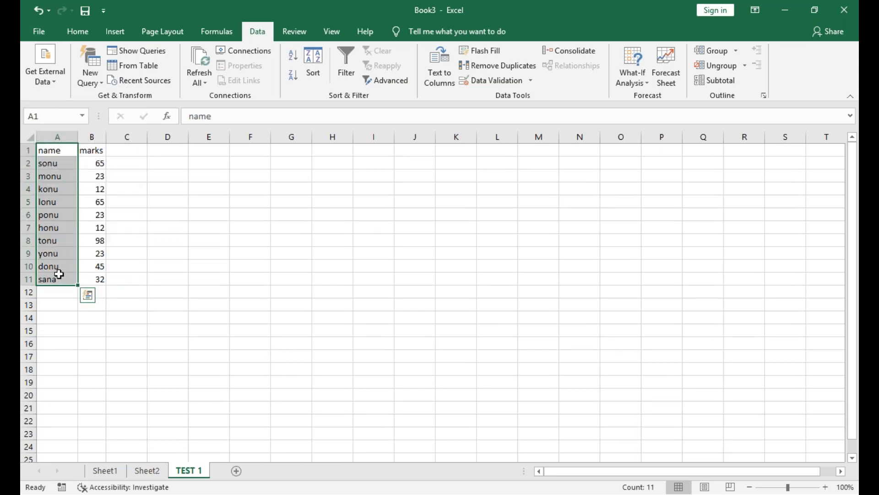
{"action": "key", "text": "ctrl+c"}
{"action": "left_click", "coordinate": [237, 471]}
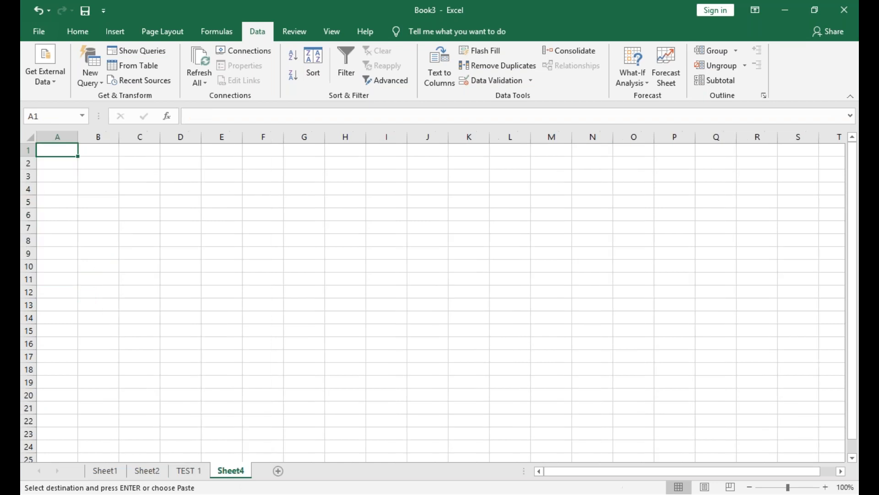
{"action": "key", "text": "ctrl+v"}
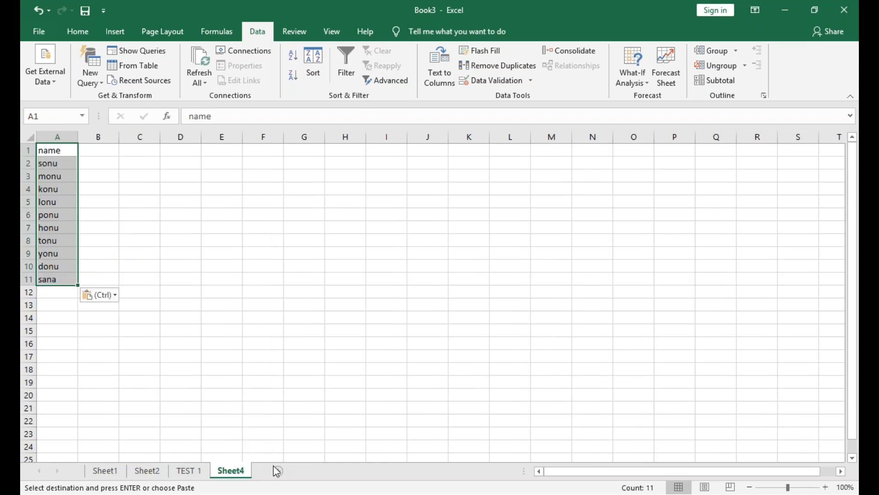
Add five more sheets and paste the copied name list at A1 of each one.
{"action": "left_click", "coordinate": [278, 471]}
{"action": "key", "text": "ctrl+v"}
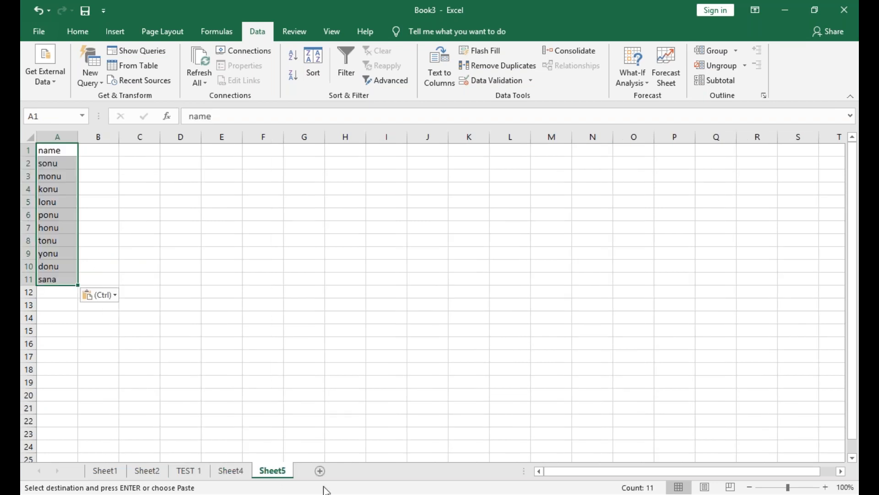
{"action": "left_click", "coordinate": [321, 471]}
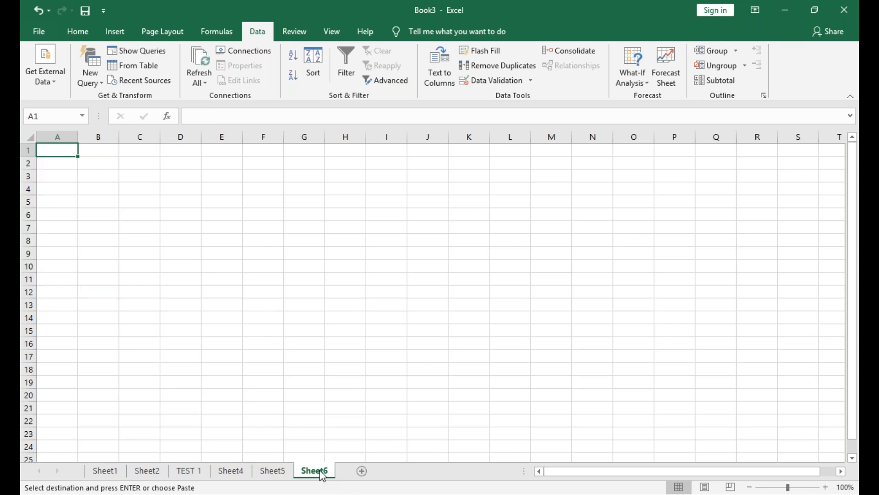
{"action": "key", "text": "ctrl+v"}
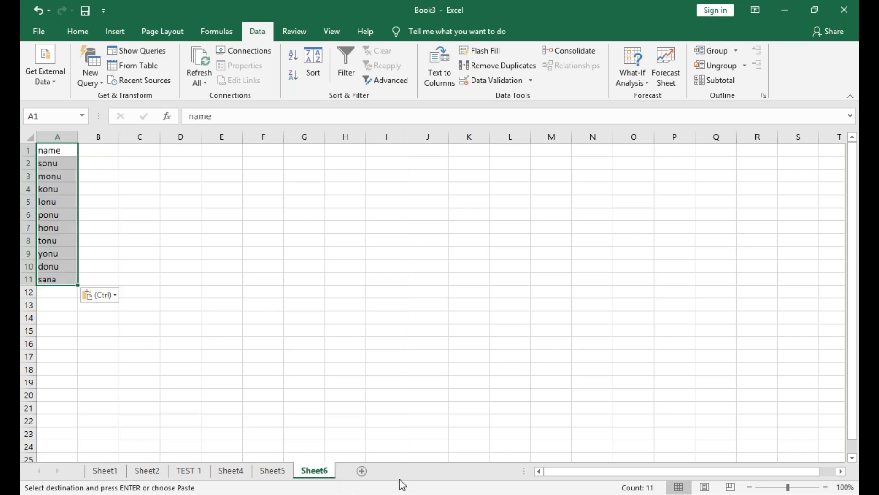
{"action": "left_click", "coordinate": [362, 471]}
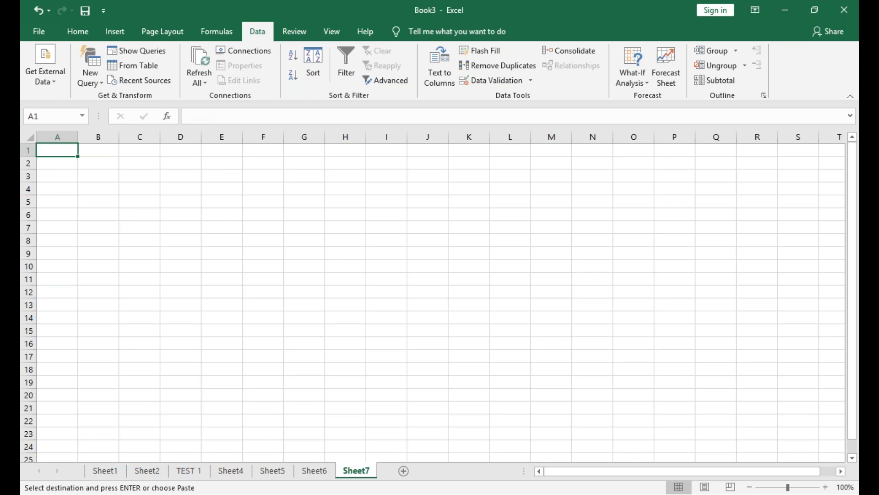
{"action": "key", "text": "ctrl+v"}
{"action": "left_click", "coordinate": [401, 474]}
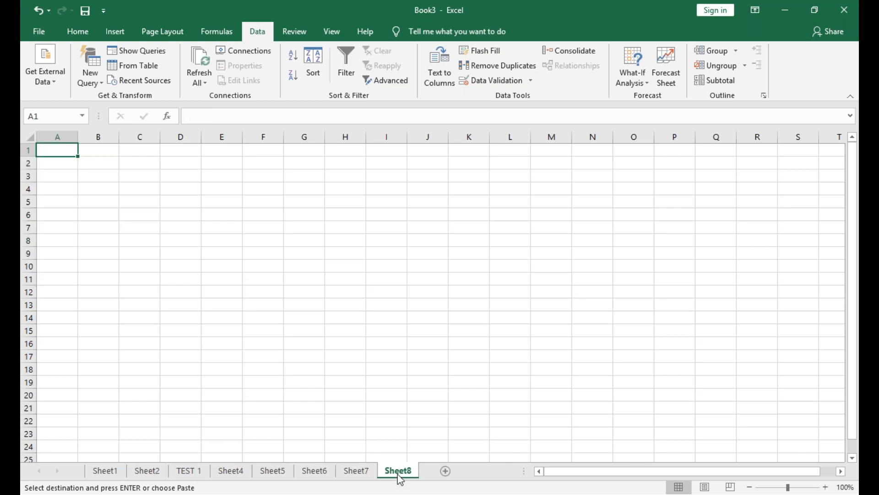
{"action": "key", "text": "ctrl+v"}
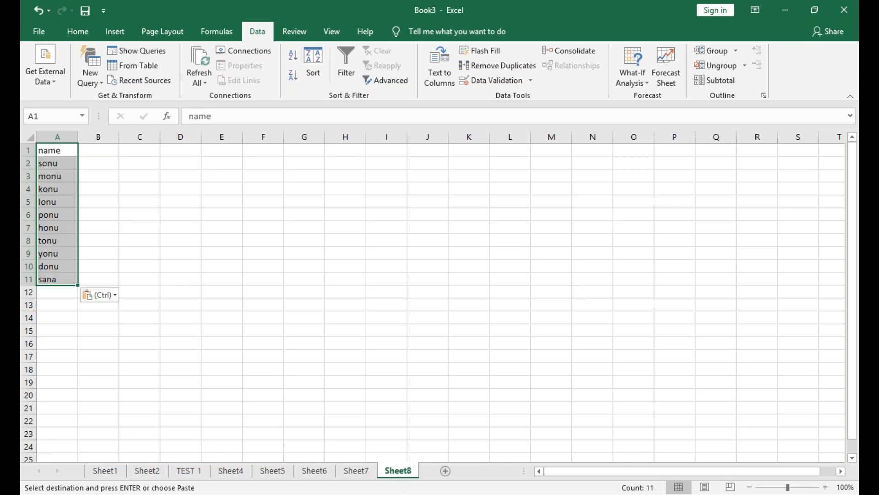
{"action": "left_click", "coordinate": [445, 471]}
{"action": "key", "text": "ctrl+v"}
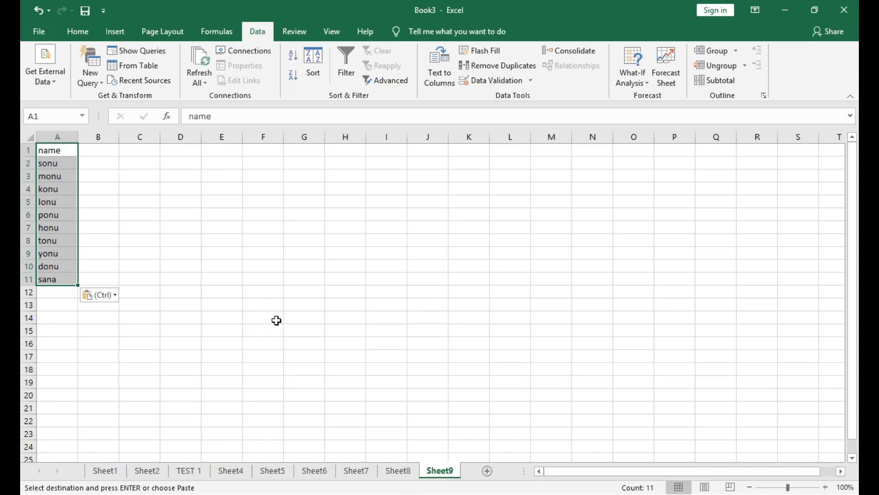
Enter the header total in B1 of Sheet9, beside the name list.
{"action": "left_click", "coordinate": [101, 151]}
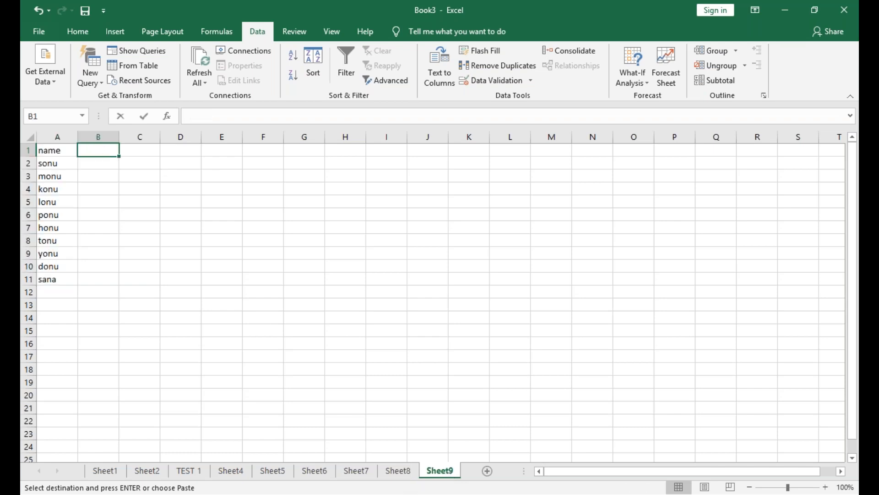
{"action": "type", "text": "total"}
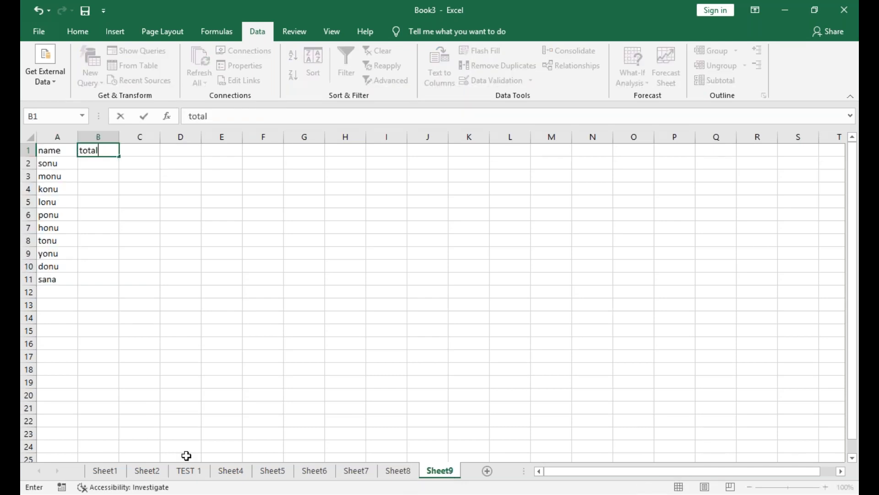
{"action": "left_click", "coordinate": [193, 470]}
Enter the header marks in B1 of Sheet4.
{"action": "left_click", "coordinate": [231, 471]}
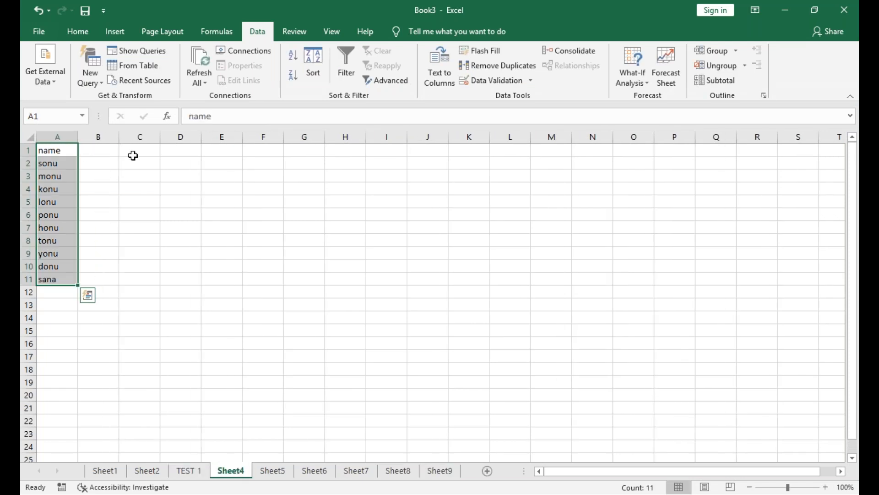
{"action": "left_click", "coordinate": [108, 153]}
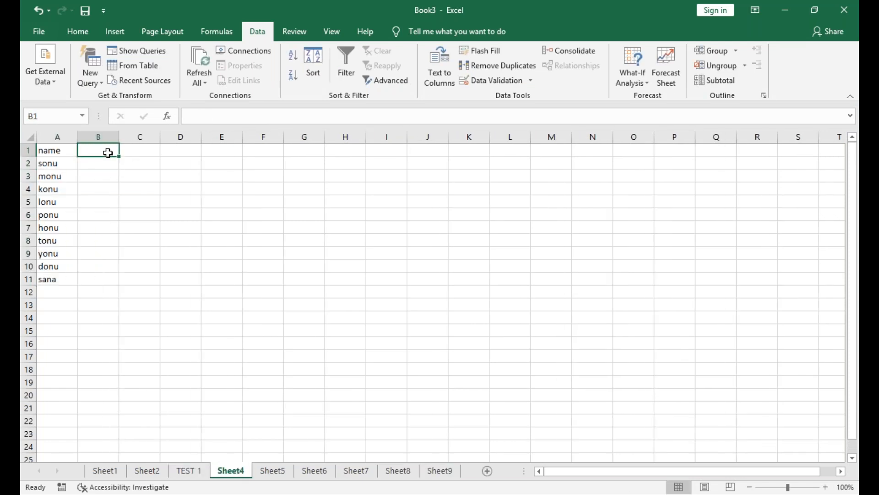
{"action": "type", "text": "marks"}
{"action": "key", "text": "Return"}
Enter 54, 65, 23, 98, 45, 32, 12, 65, 45 and 65 as the marks in B2:B11 of Sheet4.
{"action": "type", "text": "54"}
{"action": "key", "text": "Return"}
{"action": "type", "text": "65"}
{"action": "key", "text": "Return"}
{"action": "type", "text": "23"}
{"action": "key", "text": "Return"}
{"action": "type", "text": "98"}
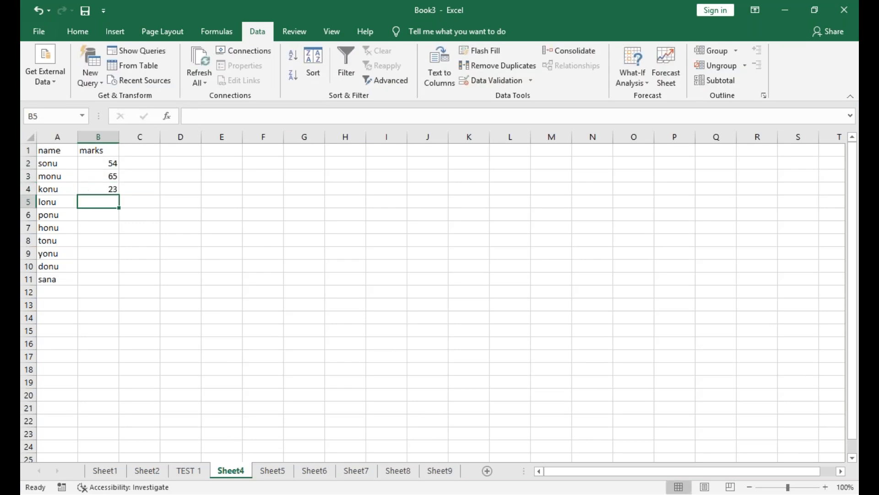
{"action": "key", "text": "Return"}
{"action": "type", "text": "45"}
{"action": "key", "text": "Return"}
{"action": "type", "text": "32"}
{"action": "key", "text": "Return"}
{"action": "type", "text": "12"}
{"action": "key", "text": "Return"}
{"action": "type", "text": "65"}
{"action": "key", "text": "Return"}
{"action": "type", "text": "45"}
{"action": "key", "text": "Return"}
{"action": "type", "text": "65"}
{"action": "key", "text": "Return"}
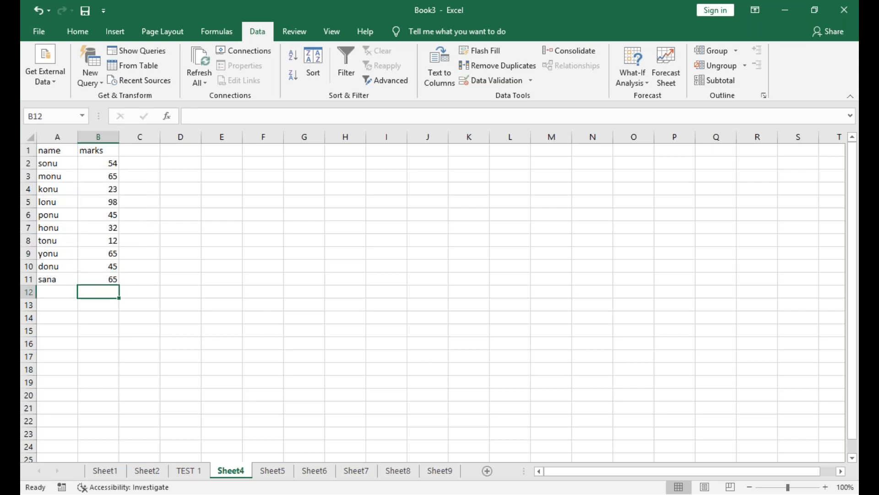
Enter the header marks in B1 of Sheet5.
{"action": "left_click", "coordinate": [272, 470]}
{"action": "key", "text": "ctrl+v"}
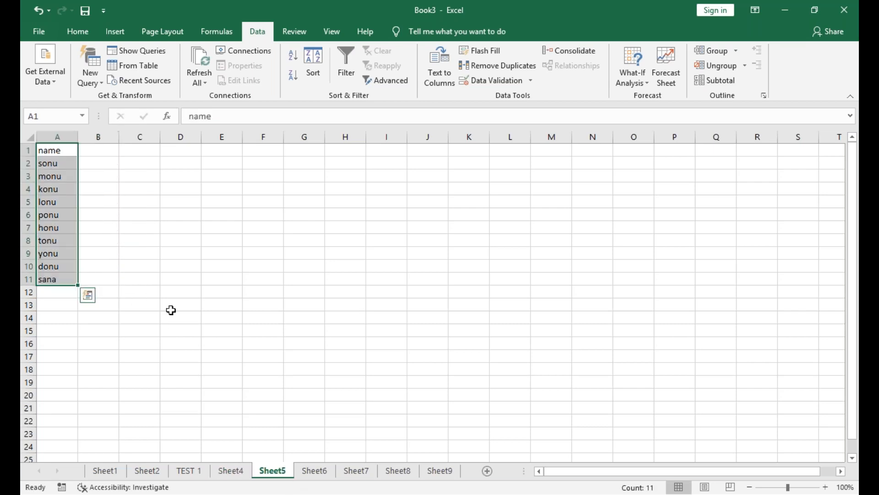
{"action": "left_click", "coordinate": [101, 152]}
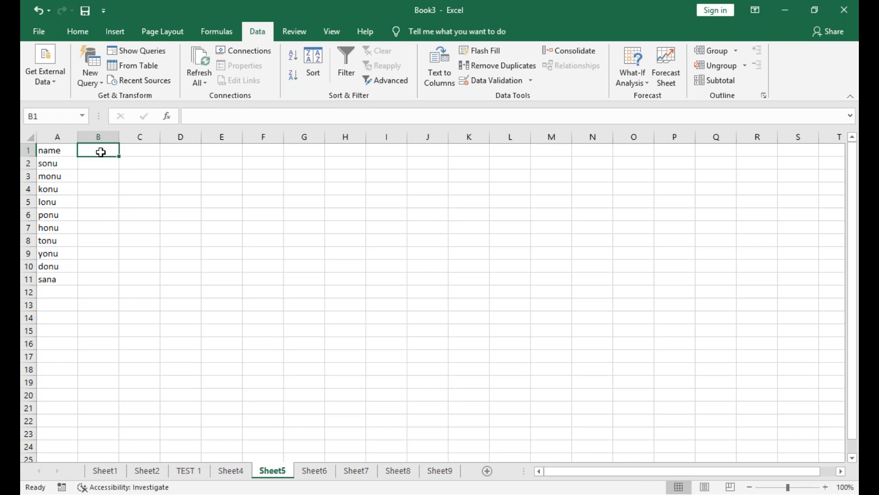
{"action": "type", "text": "marks"}
{"action": "key", "text": "Return"}
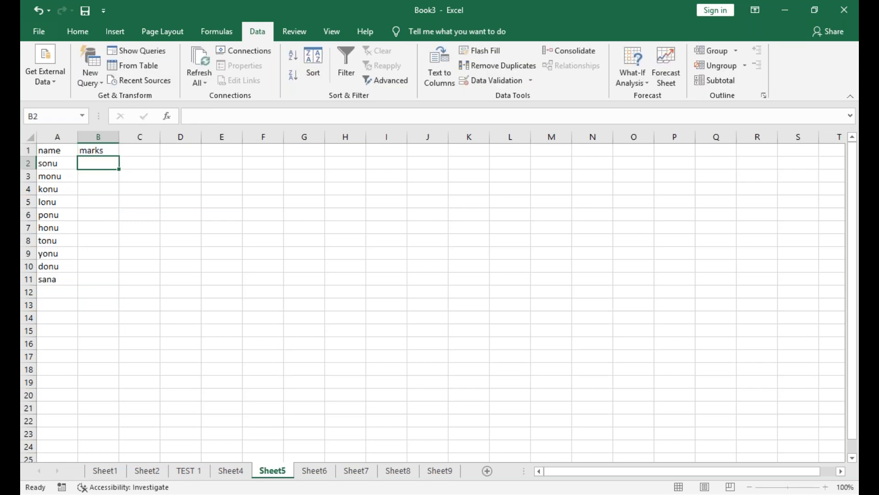
Enter 89, 65, 32, 45, 32, 56, 12, 32, 65 and 32 as the marks in B2:B11 of Sheet5.
{"action": "type", "text": "89"}
{"action": "key", "text": "Return"}
{"action": "type", "text": "65"}
{"action": "key", "text": "Return"}
{"action": "type", "text": "32"}
{"action": "key", "text": "Return"}
{"action": "type", "text": "45"}
{"action": "key", "text": "Return"}
{"action": "type", "text": "32"}
{"action": "key", "text": "Return"}
{"action": "type", "text": "56"}
{"action": "key", "text": "Return"}
{"action": "type", "text": "12"}
{"action": "key", "text": "Return"}
{"action": "type", "text": "32"}
{"action": "key", "text": "Return"}
{"action": "type", "text": "65"}
{"action": "key", "text": "Return"}
{"action": "type", "text": "32"}
{"action": "key", "text": "ctrl+Return"}
{"action": "key", "text": "Return"}
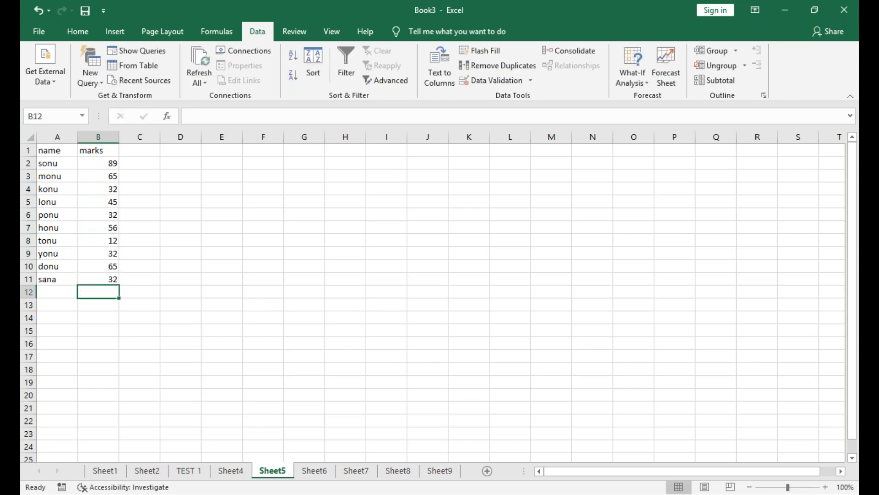
Enter the header marks in B1 of Sheet6.
{"action": "left_click", "coordinate": [315, 471]}
{"action": "left_click", "coordinate": [89, 154]}
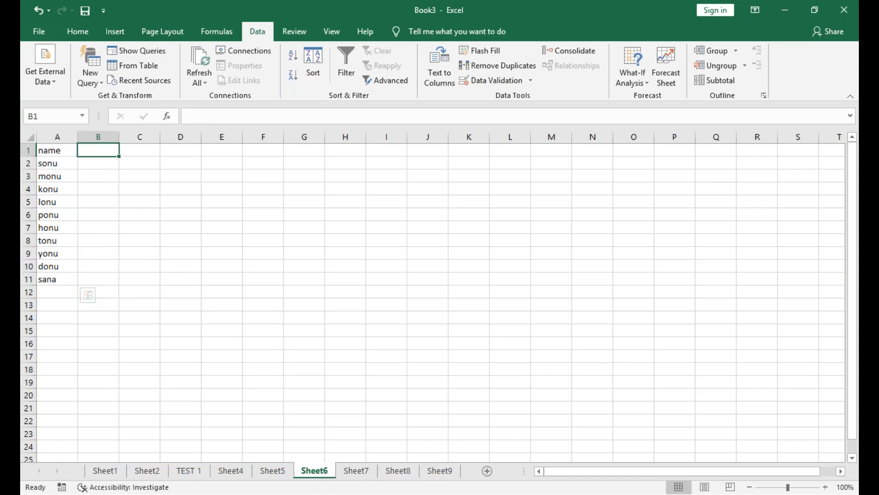
{"action": "type", "text": "mo"}
{"action": "key", "text": "BackSpace"}
{"action": "type", "text": "arks"}
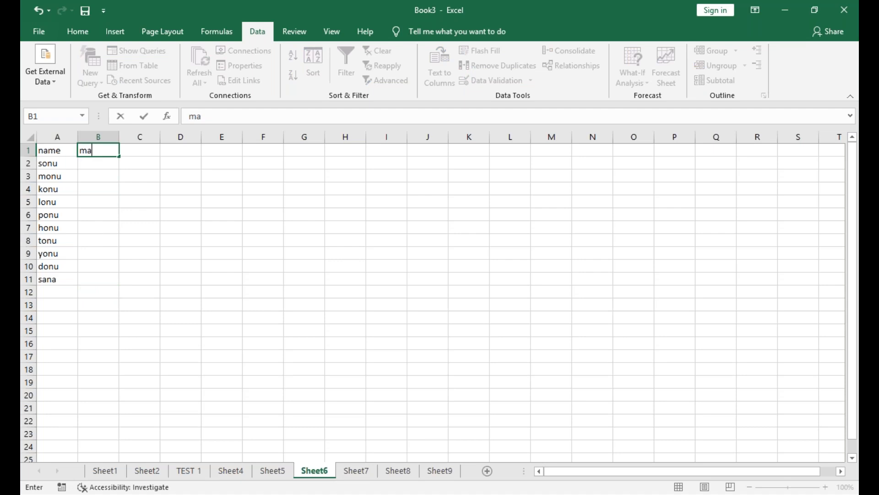
{"action": "key", "text": "Return"}
Enter 56, 32, 98, 45, 78, 65, 32, 12, 65 and 32 as the marks in B2:B11 of Sheet6.
{"action": "type", "text": "56"}
{"action": "key", "text": "Return"}
{"action": "type", "text": "32"}
{"action": "key", "text": "Return"}
{"action": "type", "text": "98"}
{"action": "key", "text": "Return"}
{"action": "type", "text": "45"}
{"action": "key", "text": "Return"}
{"action": "type", "text": "78"}
{"action": "key", "text": "Return"}
{"action": "type", "text": "65"}
{"action": "key", "text": "Return"}
{"action": "type", "text": "32"}
{"action": "key", "text": "Return"}
{"action": "type", "text": "12"}
{"action": "key", "text": "Return"}
{"action": "type", "text": "65"}
{"action": "key", "text": "Return"}
{"action": "type", "text": "32"}
{"action": "key", "text": "Return"}
{"action": "type", "text": "45"}
{"action": "key", "text": "BackSpace"}
{"action": "key", "text": "BackSpace"}
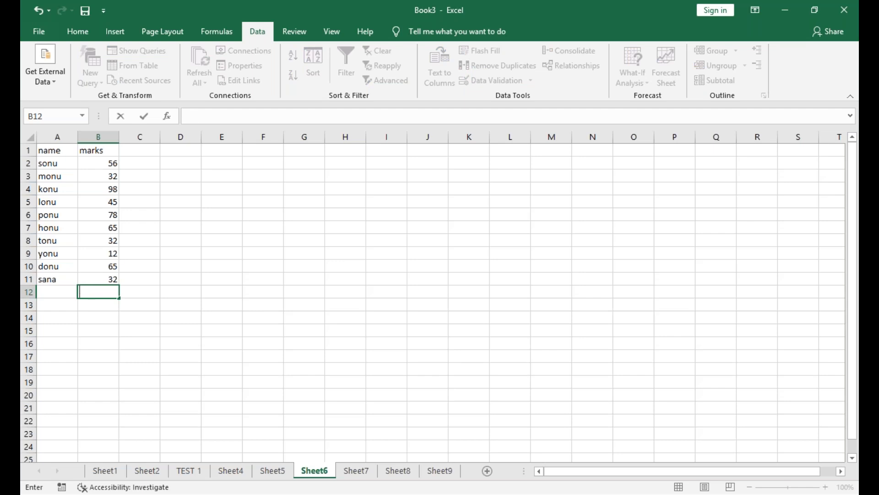
Enter the header marks in B1 of Sheet7.
{"action": "left_click", "coordinate": [351, 474]}
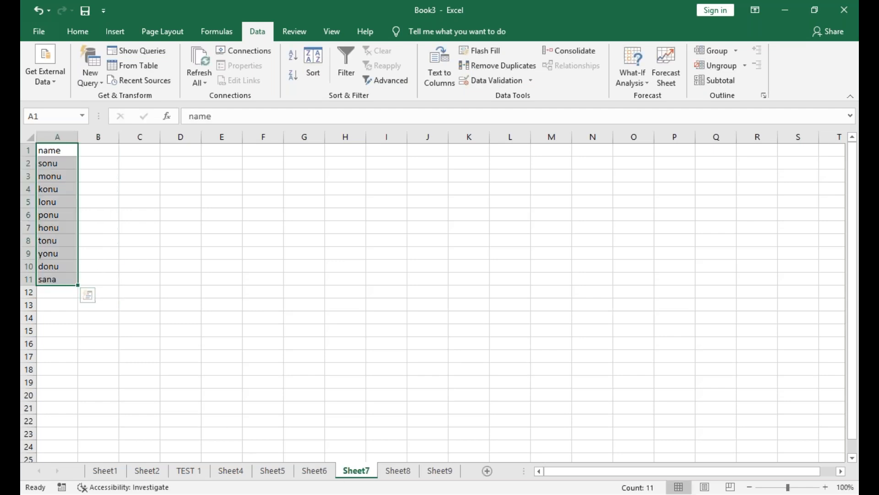
{"action": "left_click", "coordinate": [98, 150]}
{"action": "type", "text": "marks"}
{"action": "key", "text": "Return"}
Enter 65, 32, 12, 54, 98, 65, 32, 12, 65 and 45 as the marks in B2:B11 of Sheet7.
{"action": "type", "text": "65"}
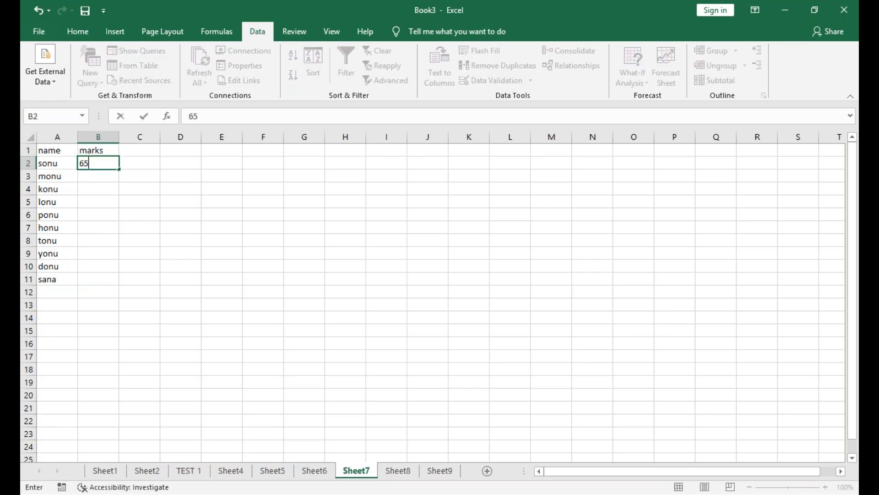
{"action": "key", "text": "Return"}
{"action": "type", "text": "32"}
{"action": "key", "text": "Return"}
{"action": "type", "text": "12"}
{"action": "key", "text": "Return"}
{"action": "type", "text": "54"}
{"action": "key", "text": "Return"}
{"action": "type", "text": "98"}
{"action": "key", "text": "Return"}
{"action": "type", "text": "65"}
{"action": "key", "text": "Return"}
{"action": "type", "text": "32"}
{"action": "key", "text": "Return"}
{"action": "type", "text": "12"}
{"action": "key", "text": "Return"}
{"action": "type", "text": "65"}
{"action": "key", "text": "Return"}
{"action": "type", "text": "45"}
{"action": "key", "text": "Return"}
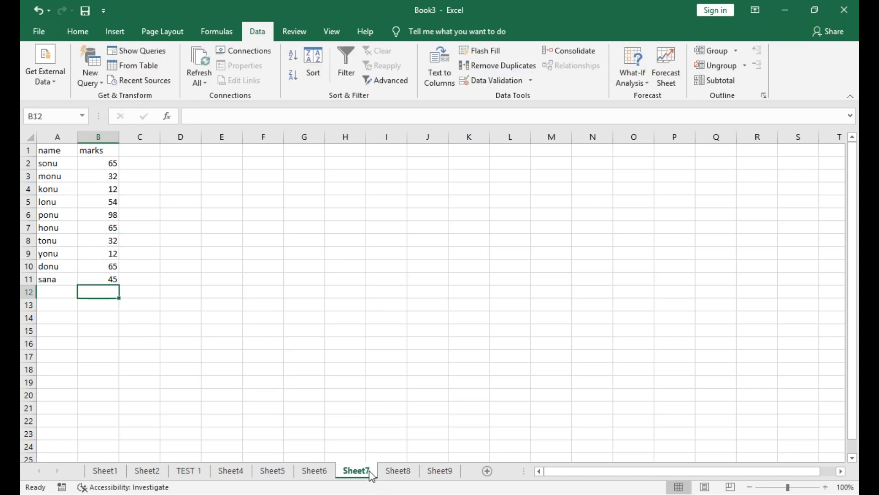
Enter the header marks in B1 of Sheet8.
{"action": "left_click", "coordinate": [396, 471]}
{"action": "type", "text": "name sonu monu konu lonu ponu honu tonu yonu donu sana"}
{"action": "left_click", "coordinate": [98, 151]}
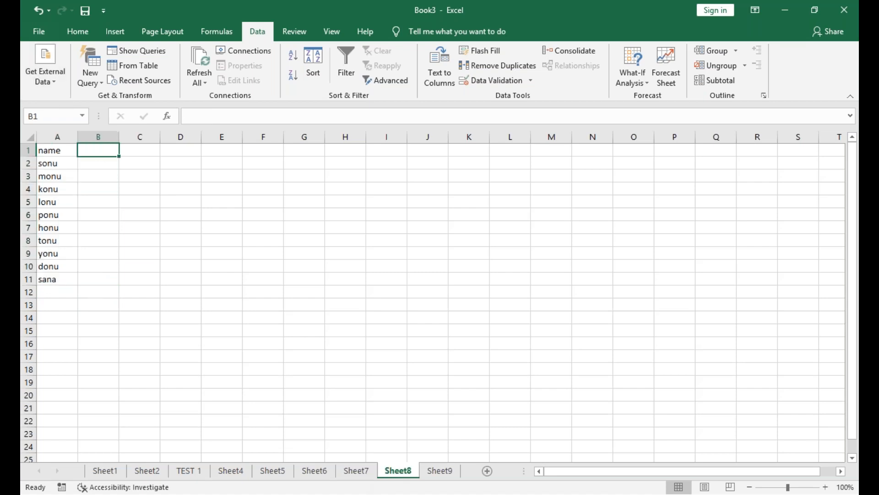
{"action": "type", "text": "marks"}
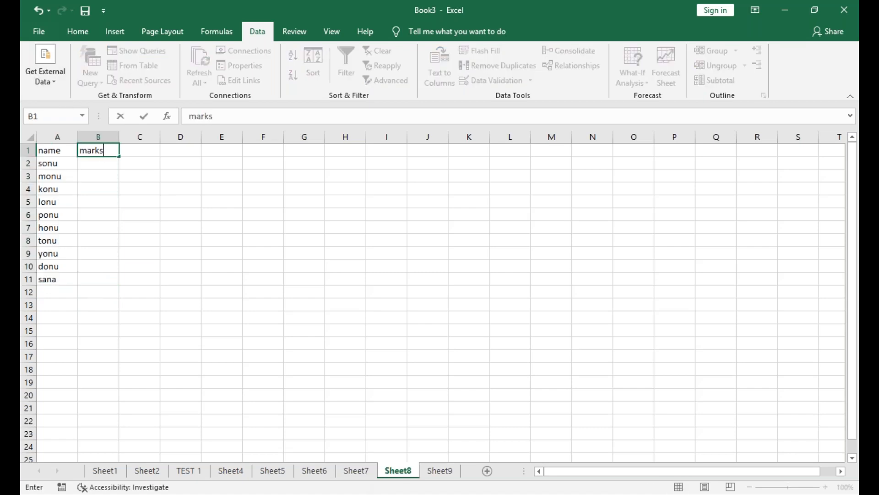
{"action": "key", "text": "Return"}
Enter 98, 65, 45, 32, 56, 23, 12, 65, 45 and 23 as the marks in B2:B11 of Sheet8.
{"action": "type", "text": "9"}
{"action": "type", "text": "5"}
{"action": "key", "text": "Return"}
{"action": "type", "text": "45"}
{"action": "key", "text": "Return"}
{"action": "type", "text": "32"}
{"action": "key", "text": "Return"}
{"action": "type", "text": "56"}
{"action": "key", "text": "Return"}
{"action": "type", "text": "23"}
{"action": "key", "text": "Return"}
{"action": "type", "text": "12"}
{"action": "key", "text": "Return"}
{"action": "type", "text": "65"}
{"action": "key", "text": "Return"}
{"action": "type", "text": "45"}
{"action": "key", "text": "Return"}
{"action": "type", "text": "23"}
{"action": "key", "text": "Return"}
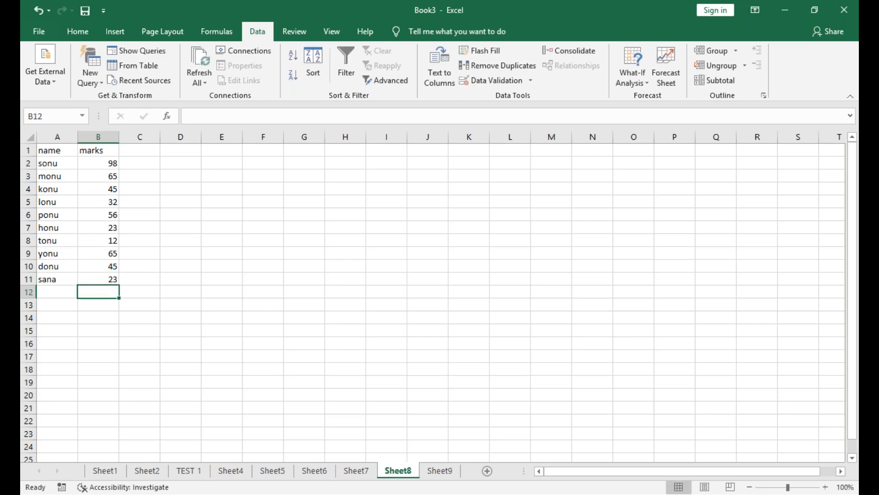
Replace the header in B1 of Sheet9 with TOTAL.
{"action": "left_click", "coordinate": [431, 479]}
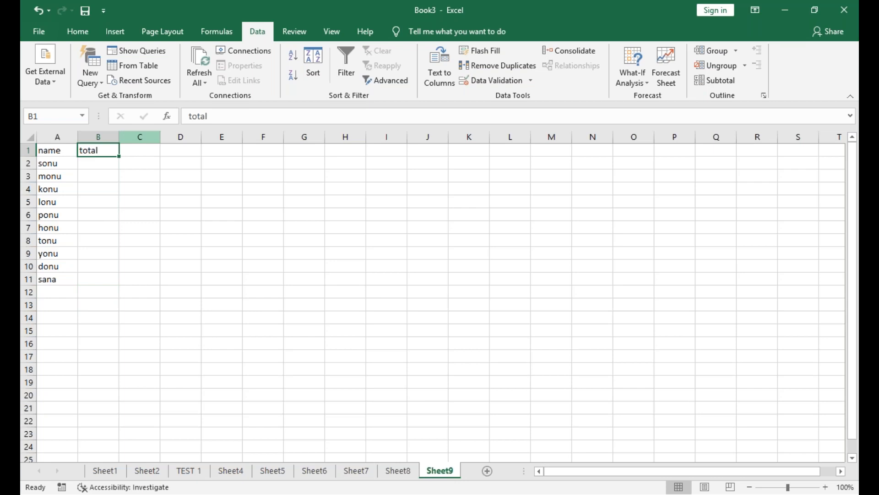
{"action": "left_click", "coordinate": [113, 162]}
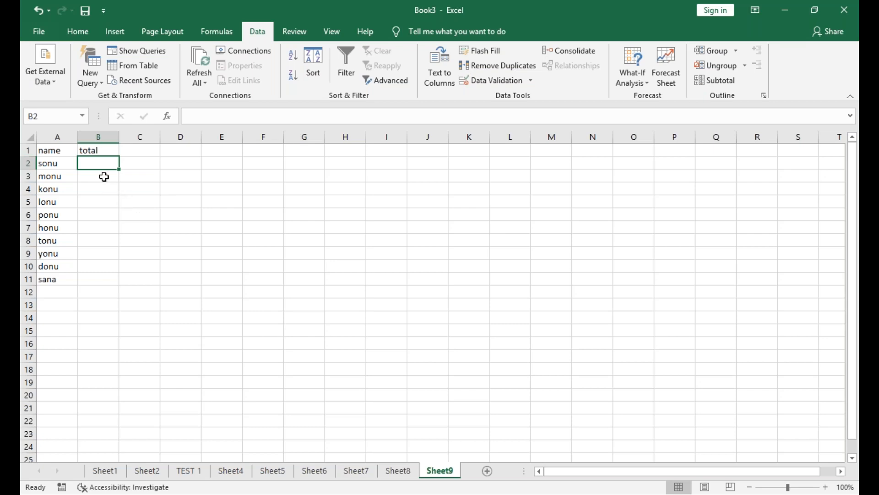
{"action": "left_click", "coordinate": [99, 152]}
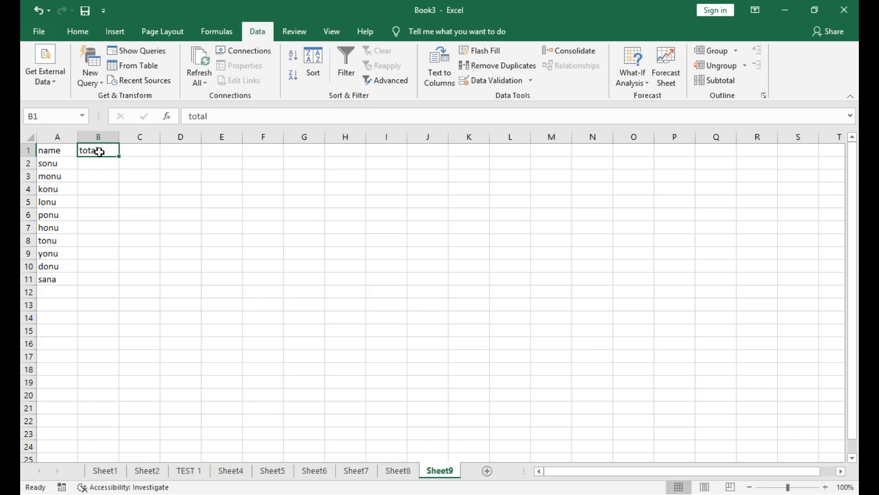
{"action": "type", "text": "TT"}
{"action": "key", "text": "BackSpace"}
{"action": "type", "text": "OTAL"}
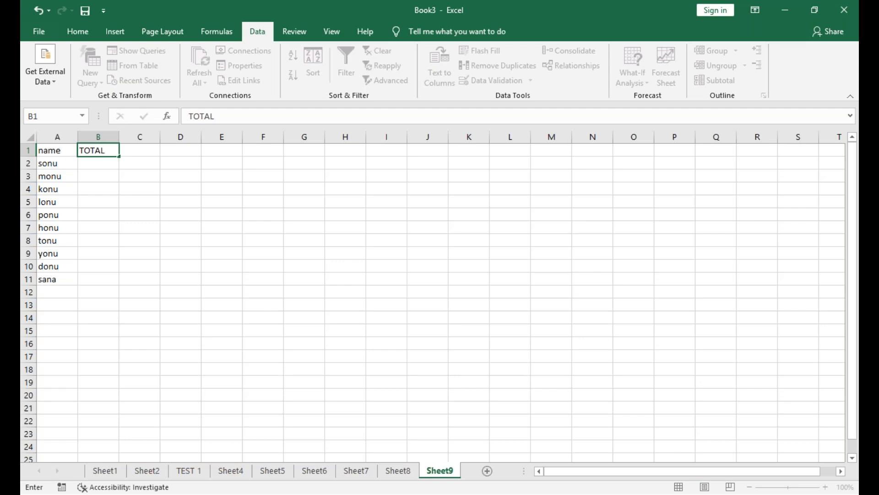
{"action": "key", "text": "Return"}
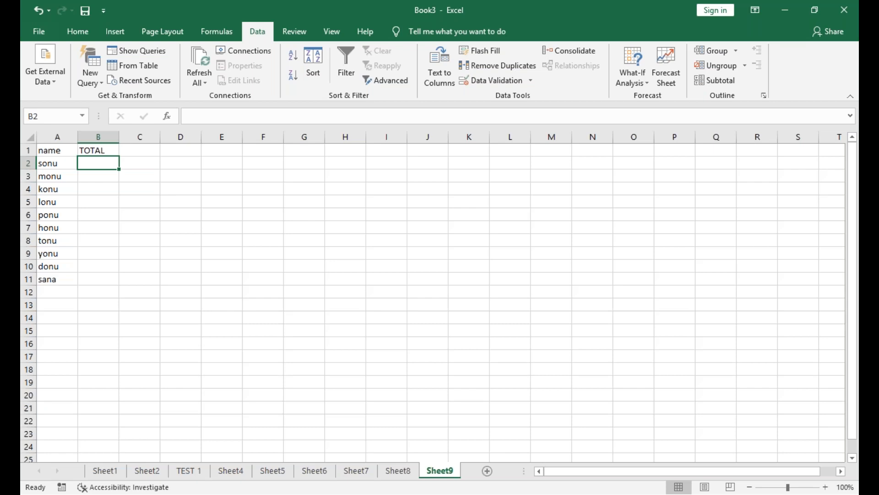
{"action": "double_click", "coordinate": [304, 240]}
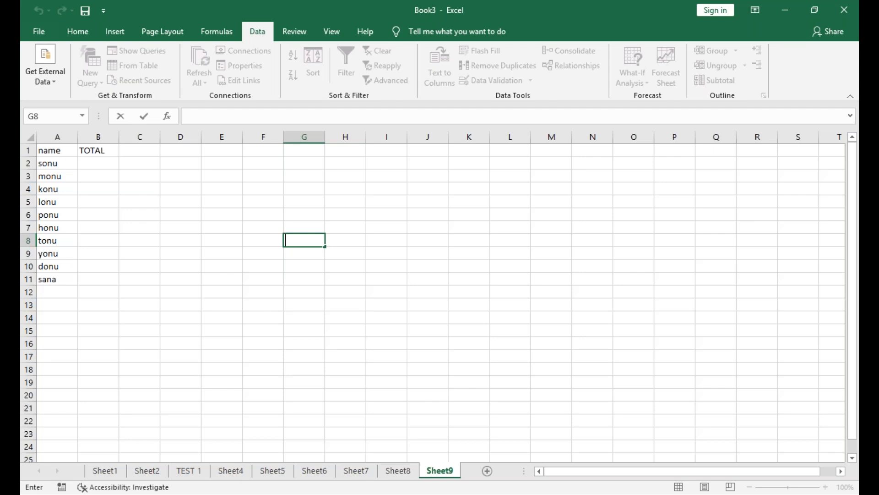
{"action": "left_click", "coordinate": [749, 185]}
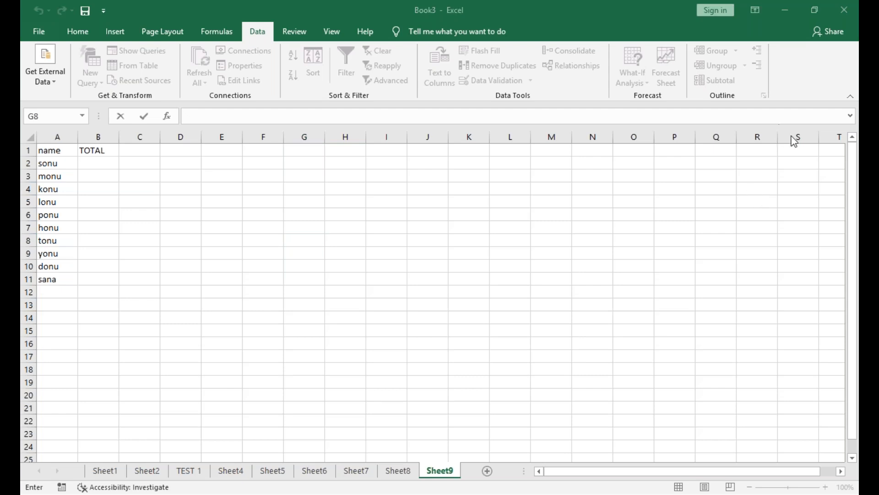
{"action": "left_click", "coordinate": [104, 166]}
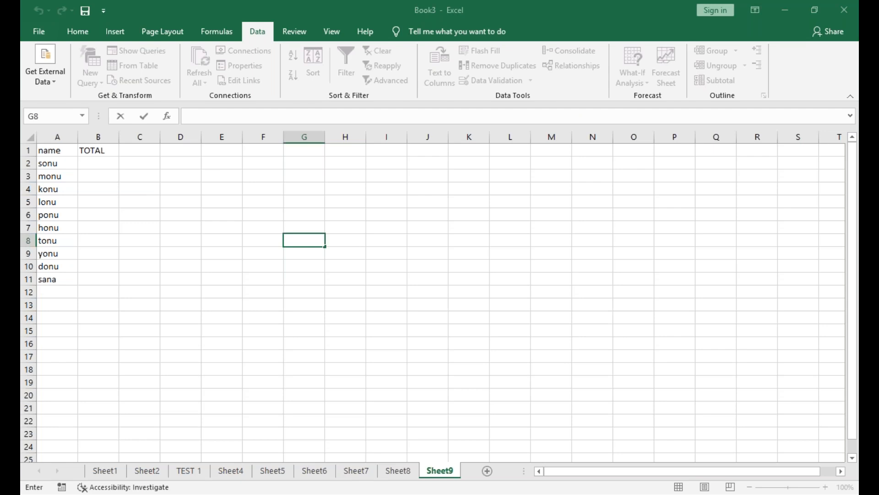
Start a Sum consolidation at B2 of Sheet9 and add the range B2:B11 of TEST 1 as a reference.
{"action": "left_click", "coordinate": [104, 165]}
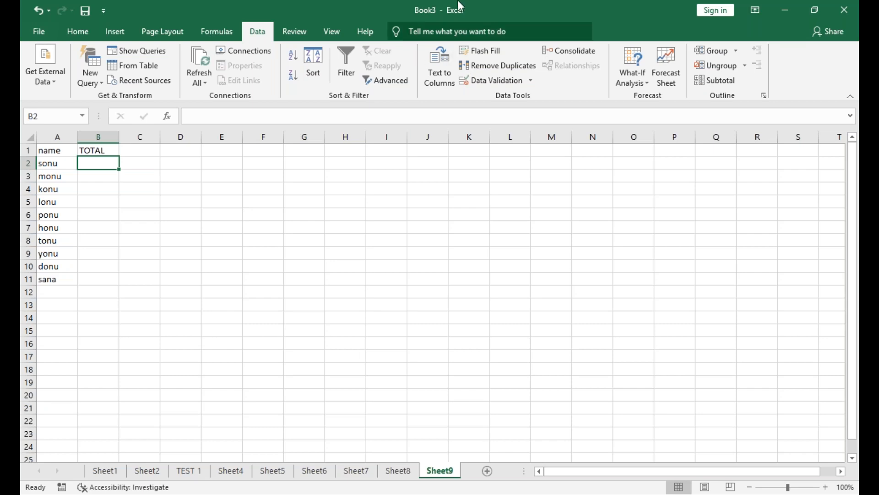
{"action": "left_click", "coordinate": [559, 49]}
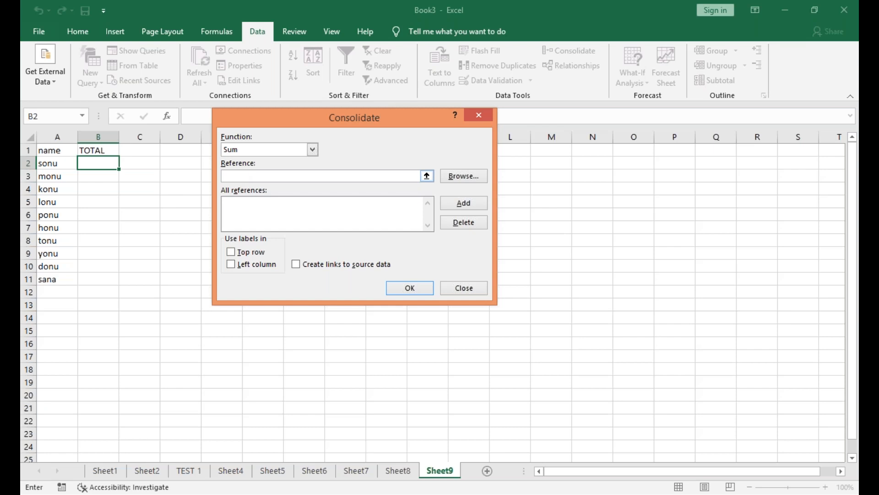
{"action": "left_click", "coordinate": [199, 472]}
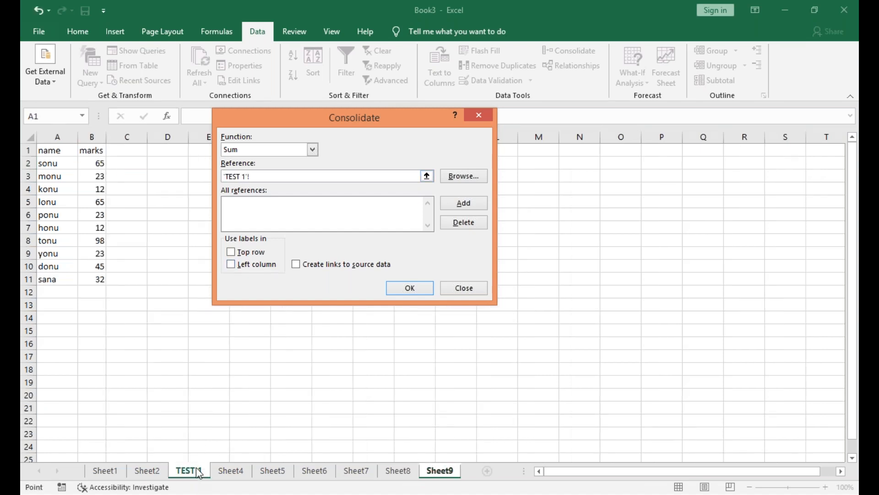
{"action": "left_click_drag", "start_coordinate": [94, 162], "coordinate": [89, 281]}
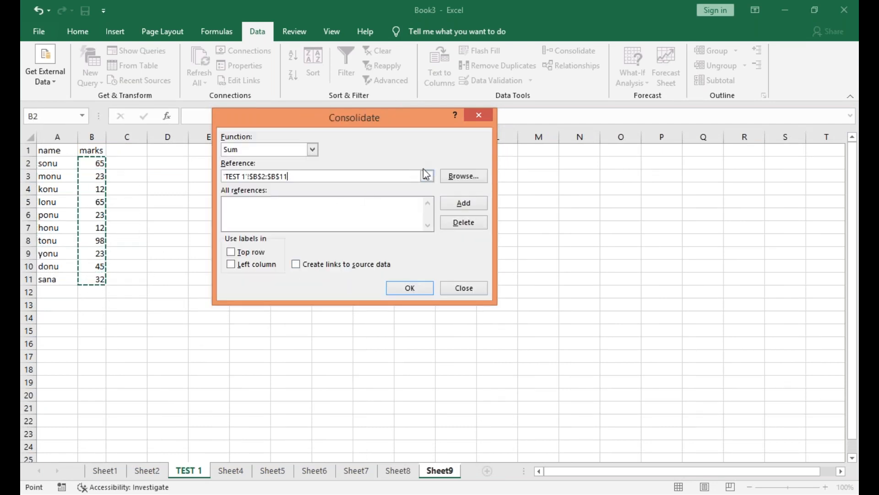
{"action": "left_click", "coordinate": [452, 207]}
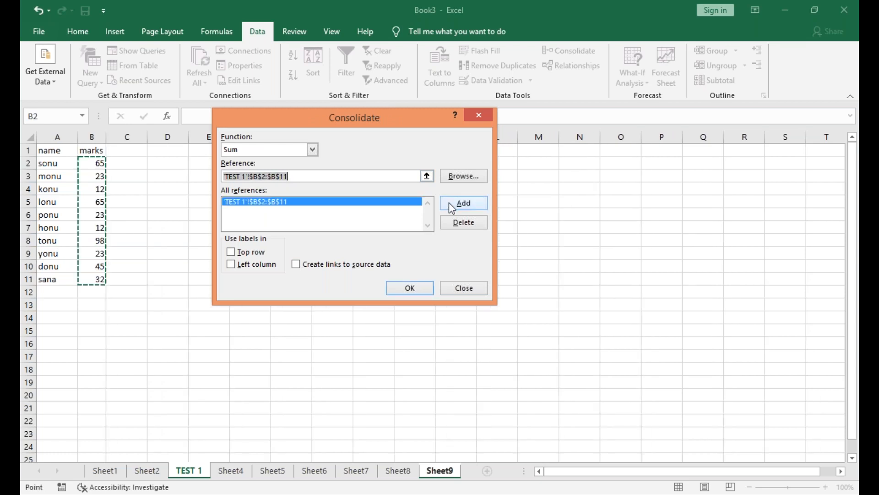
Add the range B2:B11 of Sheet4, Sheet5 and Sheet6 to the consolidation references.
{"action": "left_click", "coordinate": [231, 471]}
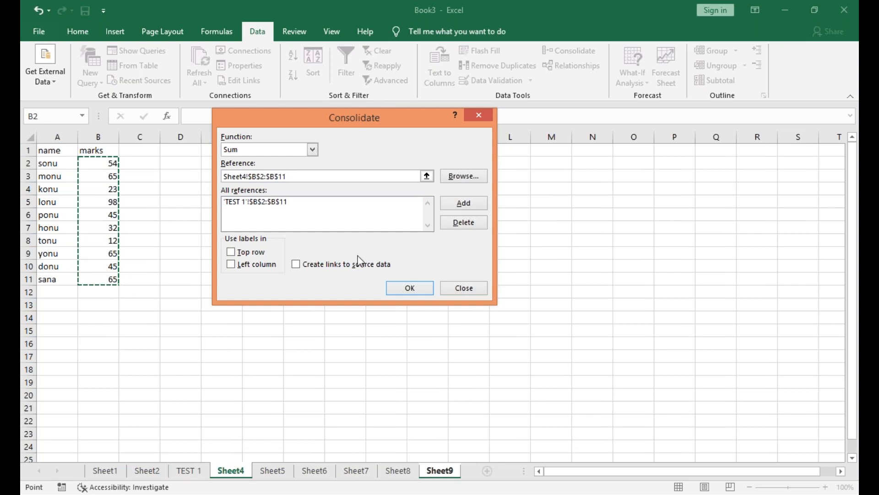
{"action": "left_click", "coordinate": [463, 203]}
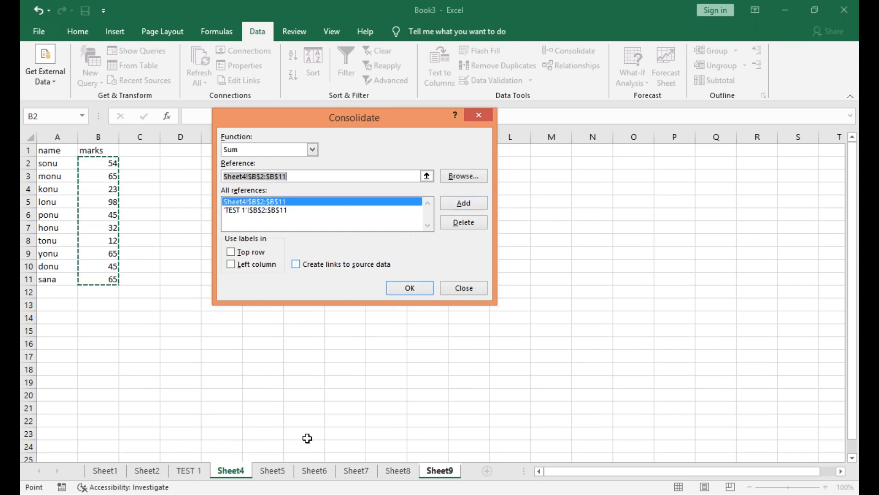
{"action": "left_click", "coordinate": [282, 474]}
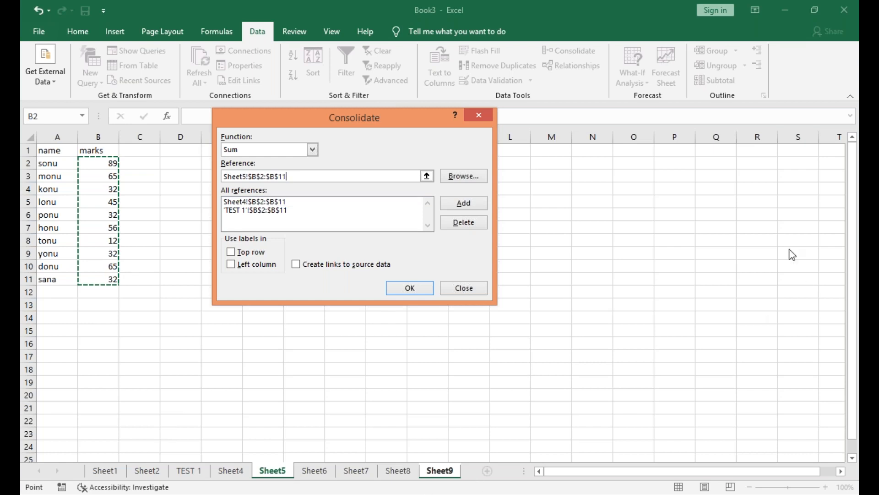
{"action": "left_click", "coordinate": [463, 203]}
{"action": "left_click", "coordinate": [316, 471]}
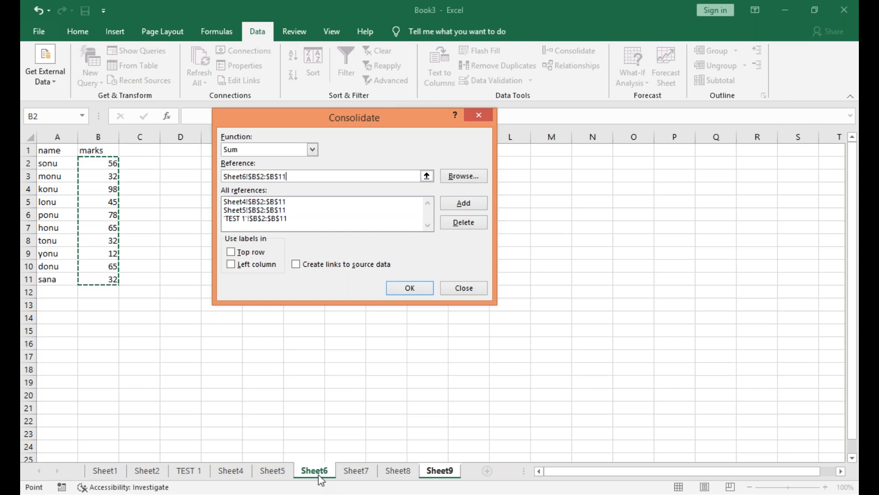
{"action": "left_click", "coordinate": [460, 206]}
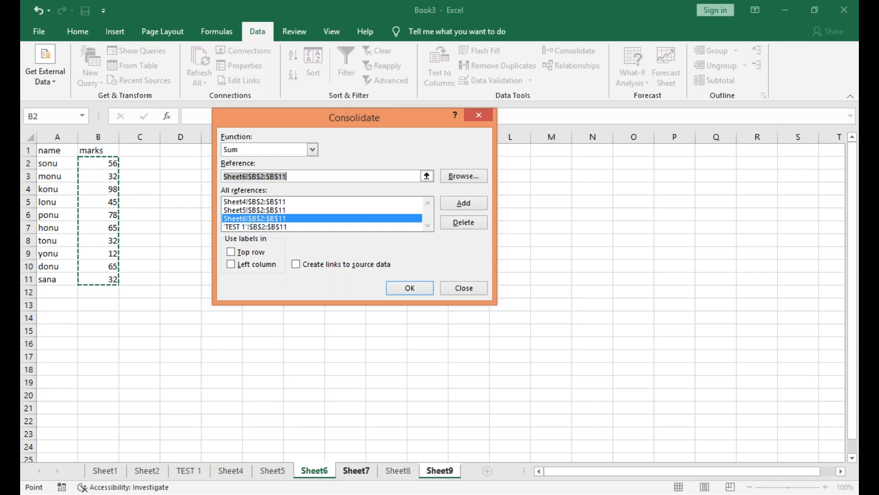
Add the range B2:B11 of Sheet7 and Sheet8 to the references and run the consolidation into Sheet9.
{"action": "left_click", "coordinate": [360, 472]}
{"action": "left_click", "coordinate": [474, 208]}
{"action": "left_click", "coordinate": [397, 472]}
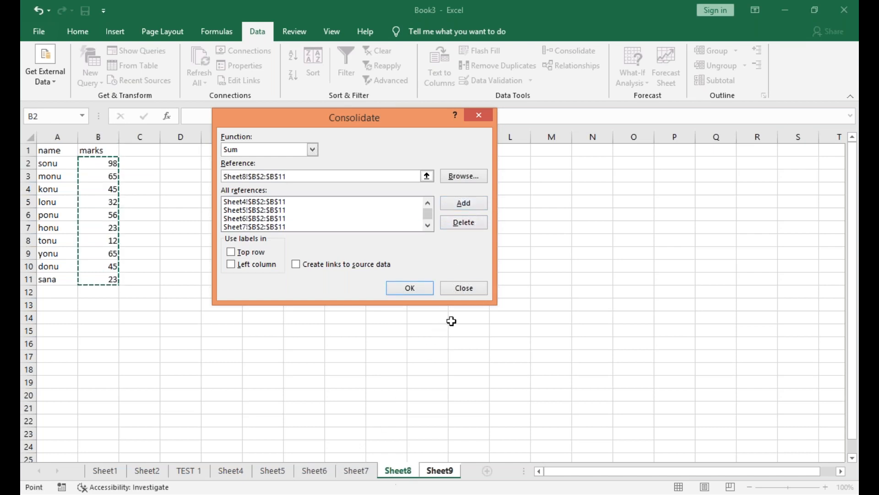
{"action": "left_click", "coordinate": [483, 205]}
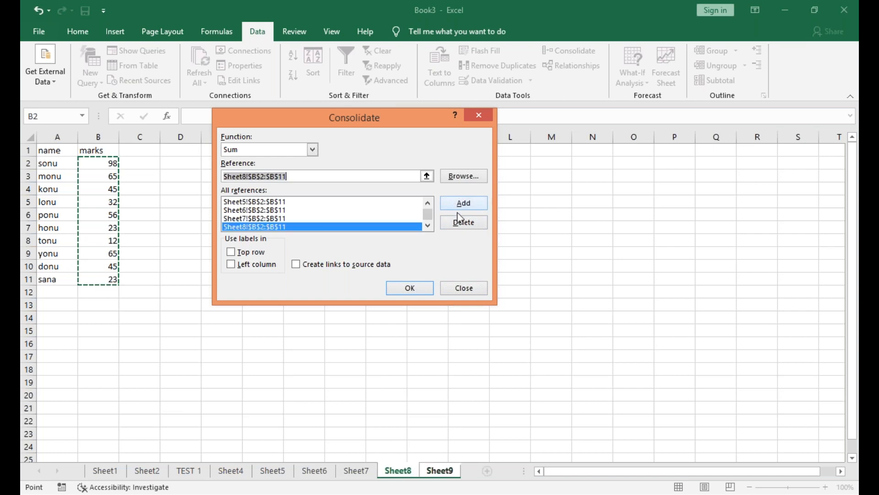
{"action": "left_click", "coordinate": [429, 287]}
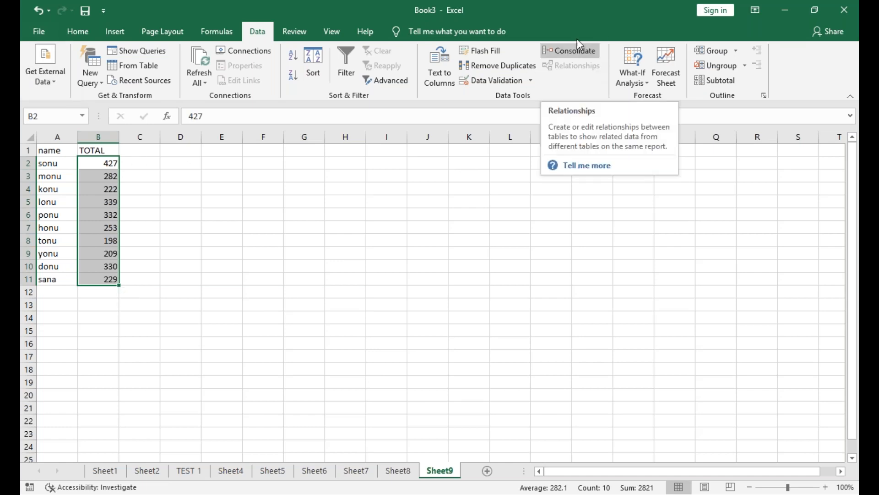
{"action": "left_click", "coordinate": [588, 55]}
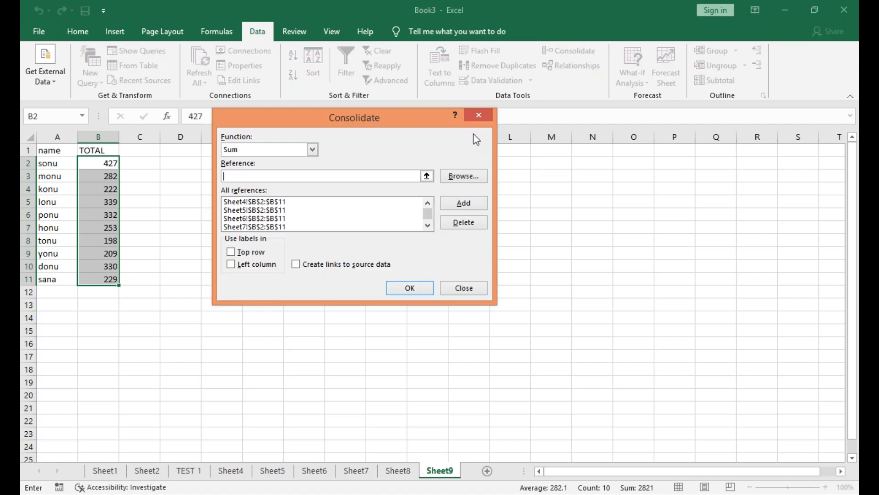
{"action": "left_click", "coordinate": [333, 210]}
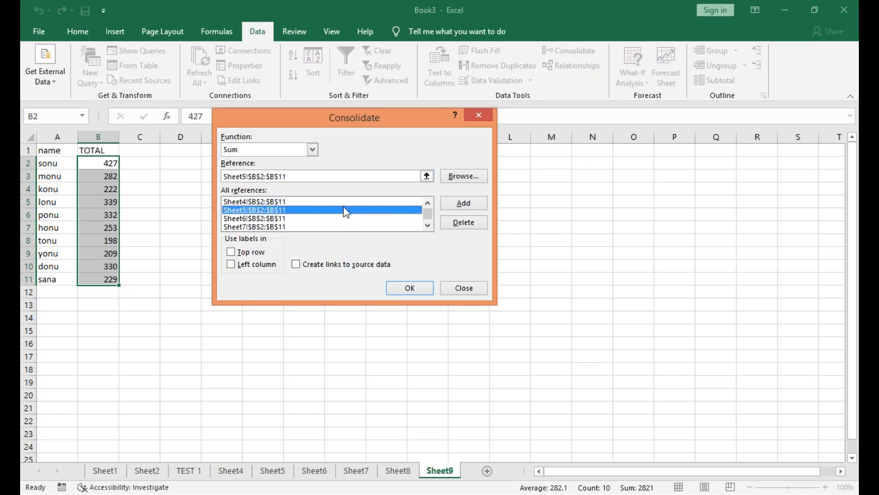
{"action": "key", "text": "Up"}
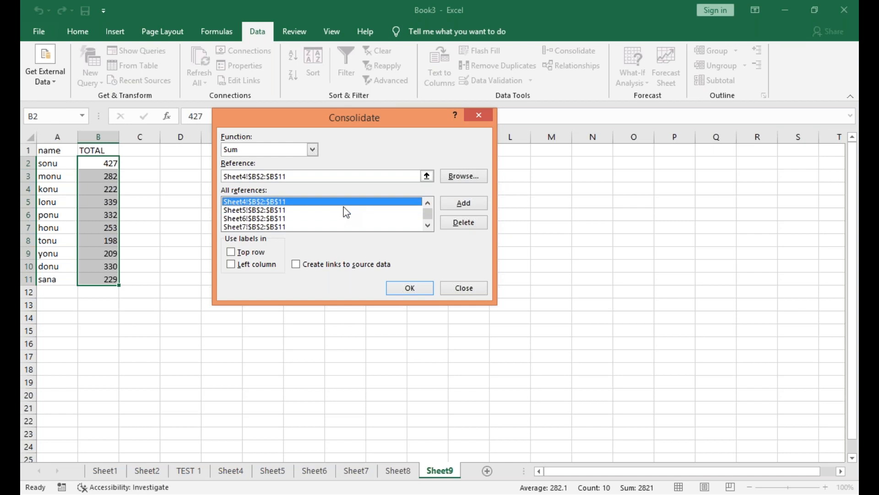
{"action": "key", "text": "Down"}
{"action": "left_click", "coordinate": [479, 115]}
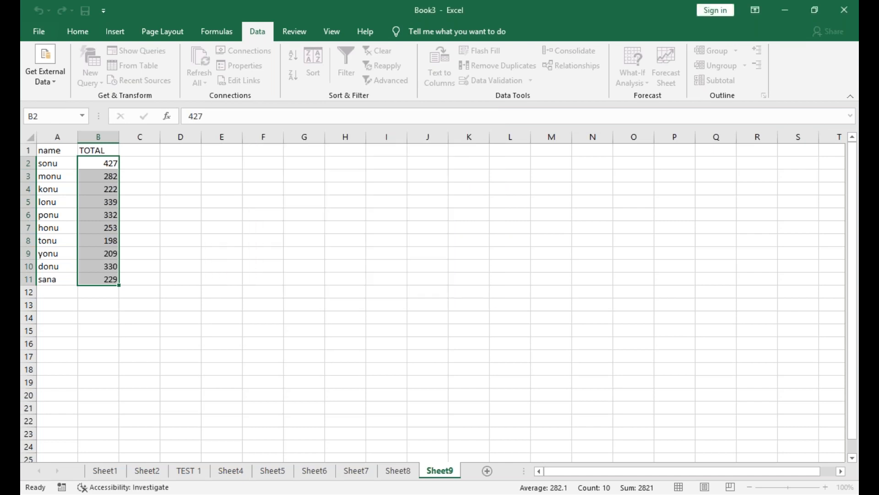
Delete the Sheet4, Sheet5 and Sheet6 ranges from the consolidation references.
{"action": "left_click", "coordinate": [560, 52]}
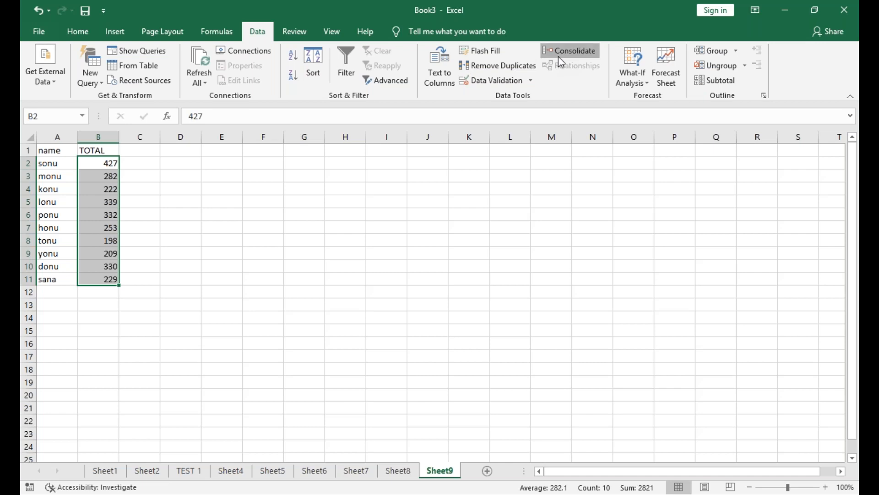
{"action": "left_click", "coordinate": [320, 202]}
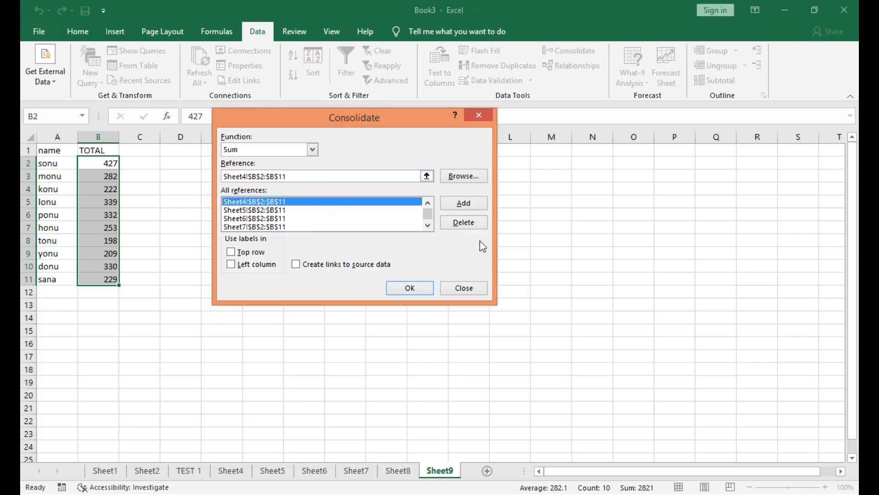
{"action": "left_click", "coordinate": [479, 222]}
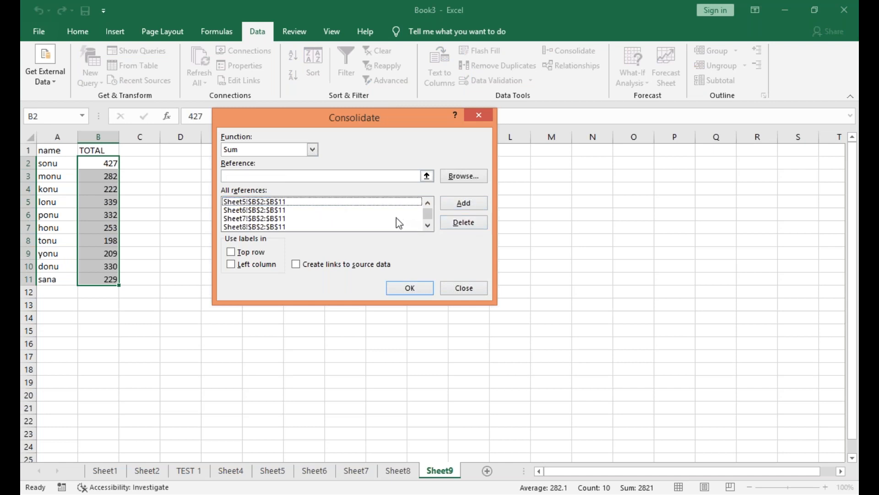
{"action": "left_click", "coordinate": [405, 204]}
{"action": "left_click", "coordinate": [465, 227]}
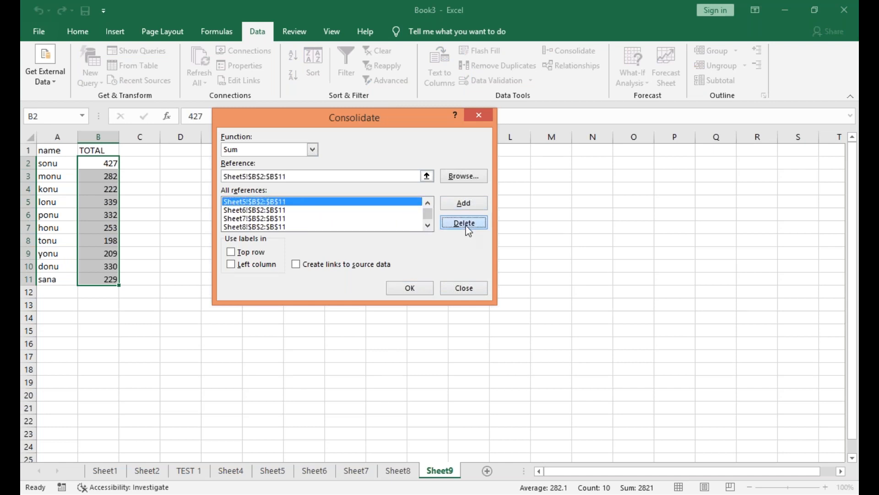
{"action": "left_click", "coordinate": [405, 205]}
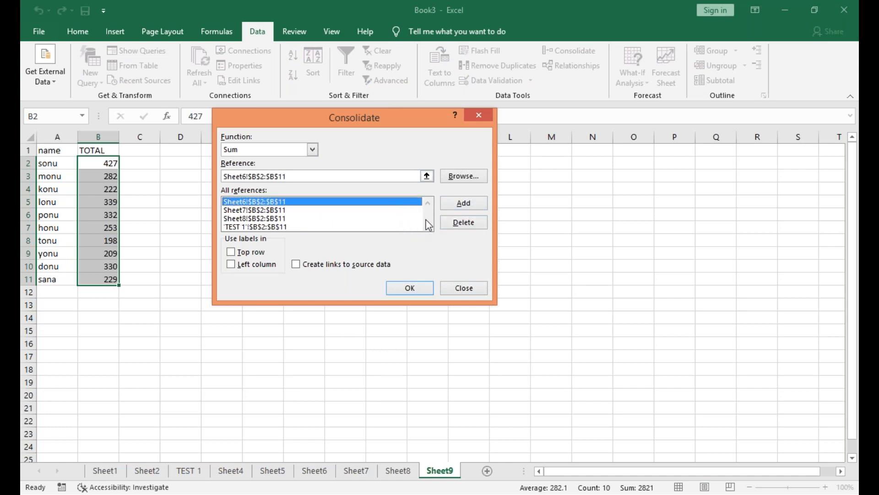
{"action": "left_click", "coordinate": [453, 226]}
Delete the Sheet7, Sheet8 and TEST 1 consolidation references, and clear the totals in B2:B11 of Sheet9.
{"action": "left_click", "coordinate": [401, 202]}
{"action": "left_click", "coordinate": [463, 223]}
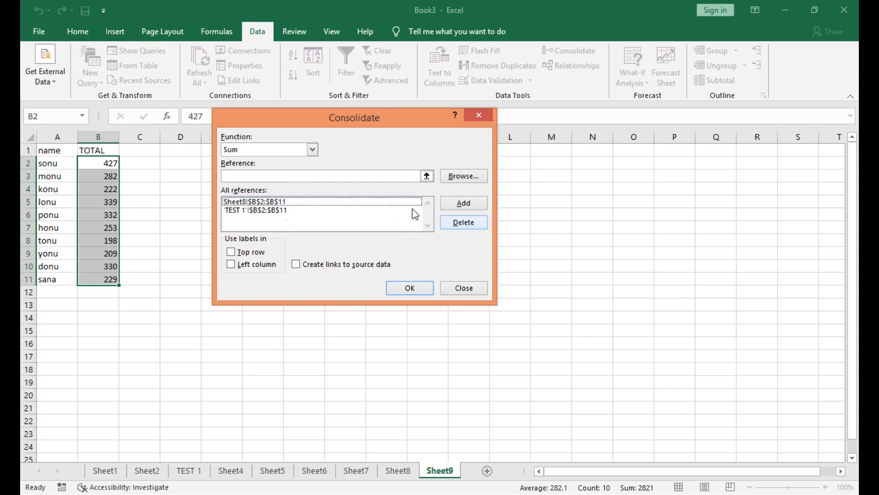
{"action": "left_click", "coordinate": [403, 201]}
{"action": "left_click", "coordinate": [459, 229]}
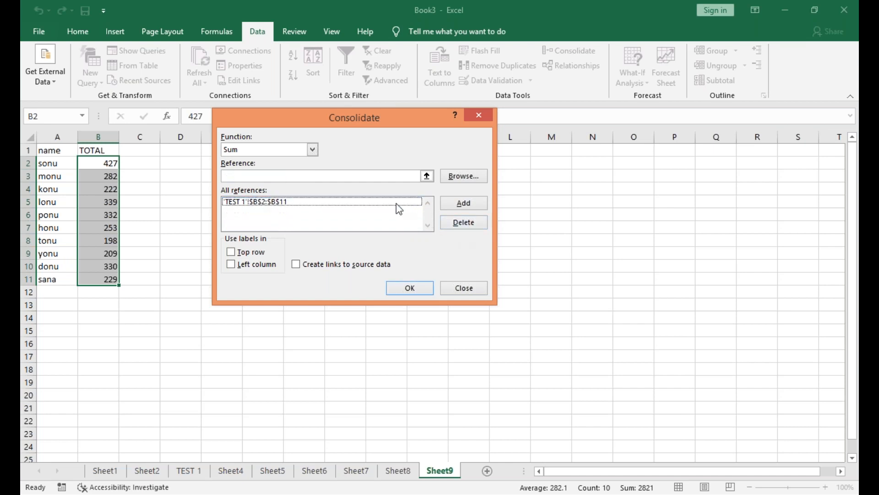
{"action": "left_click", "coordinate": [403, 202]}
{"action": "left_click", "coordinate": [456, 229]}
{"action": "left_click", "coordinate": [479, 120]}
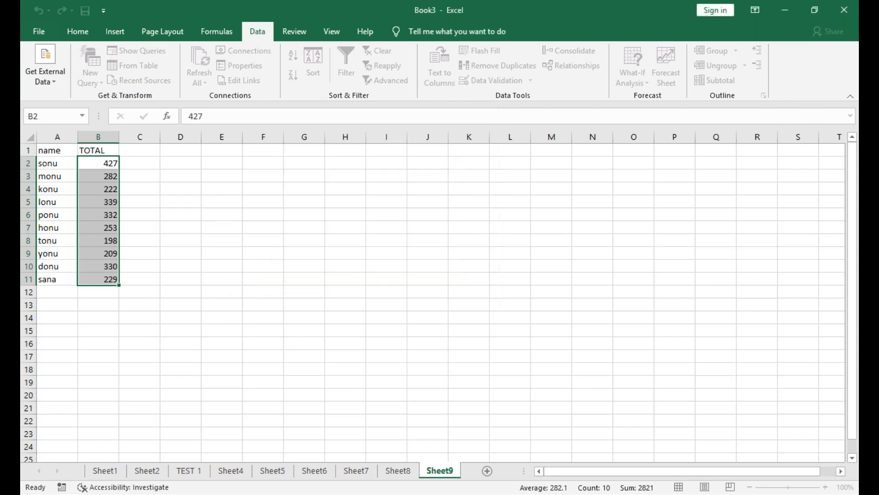
{"action": "key", "text": "Delete"}
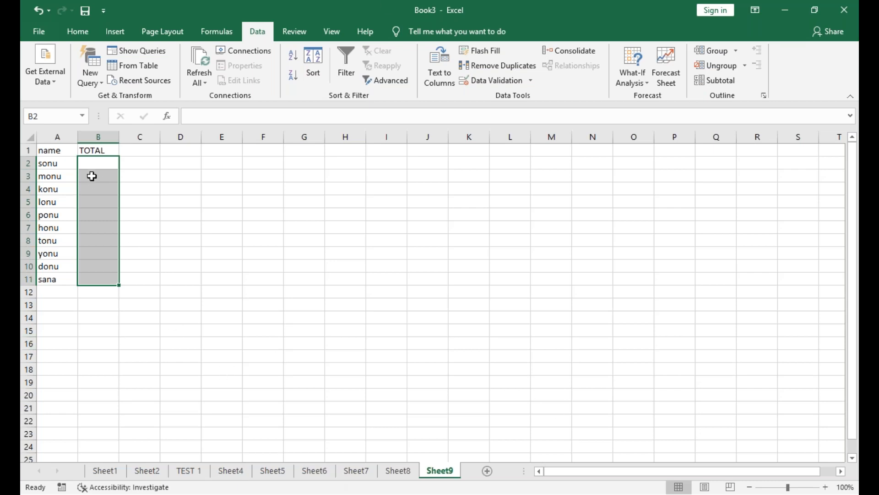
Start a new Sum consolidation at B2 of Sheet9 and add the range B2:B11 of TEST 1 as a reference.
{"action": "left_click", "coordinate": [99, 159]}
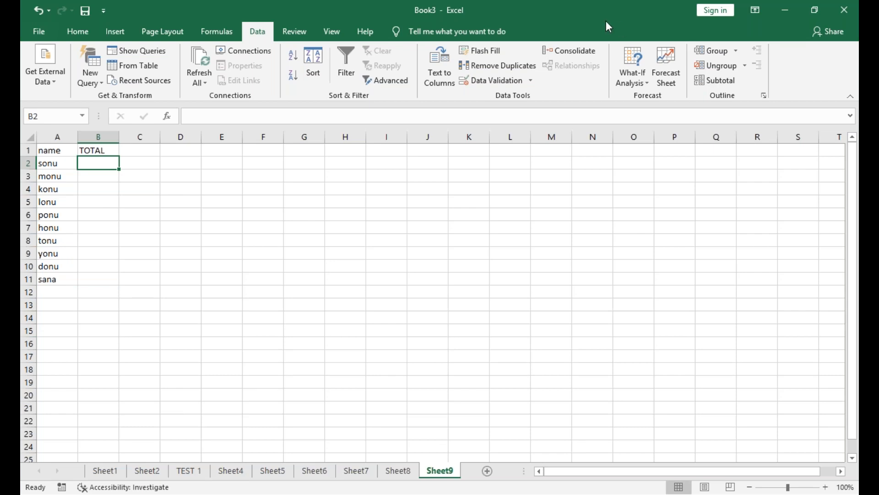
{"action": "left_click", "coordinate": [576, 51]}
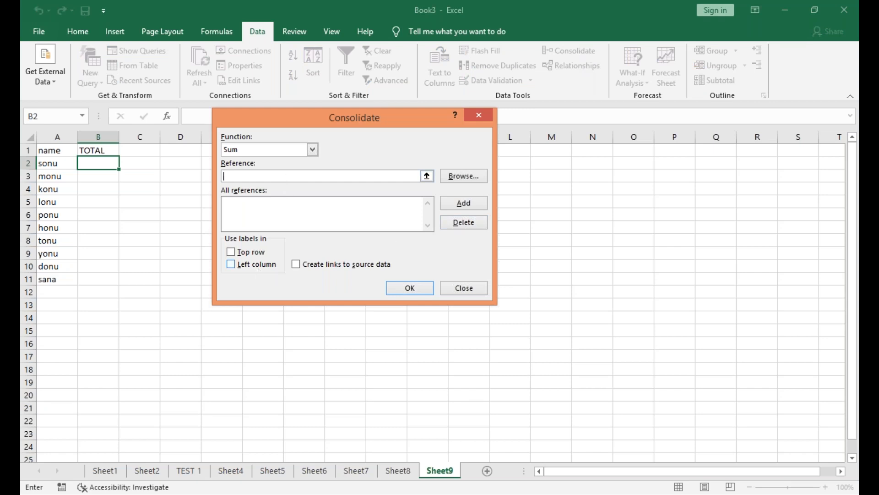
{"action": "left_click", "coordinate": [188, 471]}
{"action": "left_click_drag", "start_coordinate": [77, 165], "coordinate": [89, 279]}
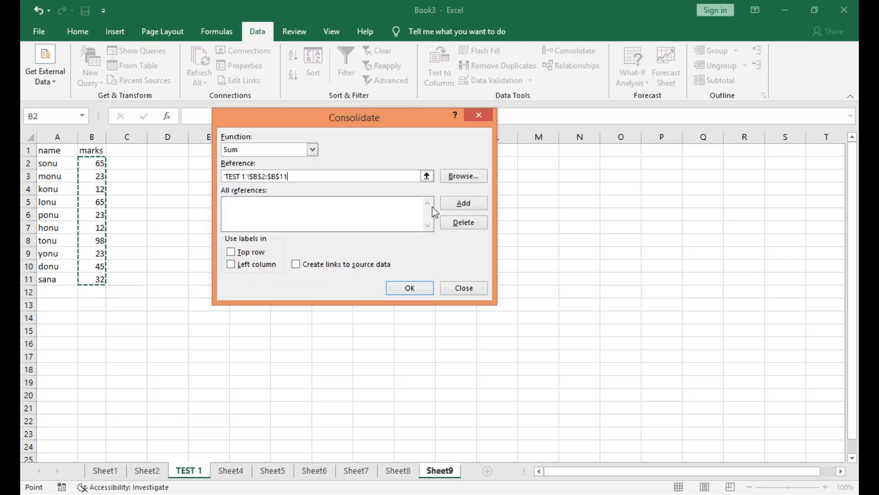
{"action": "left_click", "coordinate": [446, 205]}
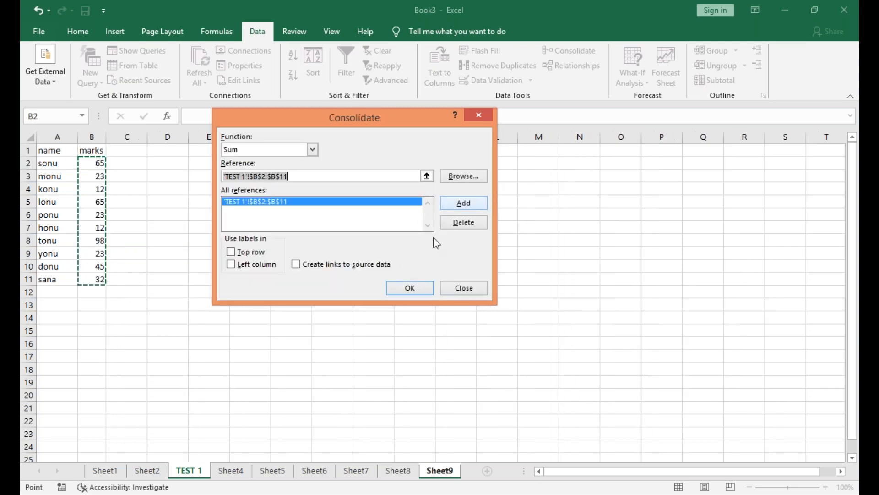
Add the range B2:B11 of Sheet4, Sheet5 and Sheet6 to the consolidation references.
{"action": "left_click", "coordinate": [243, 475]}
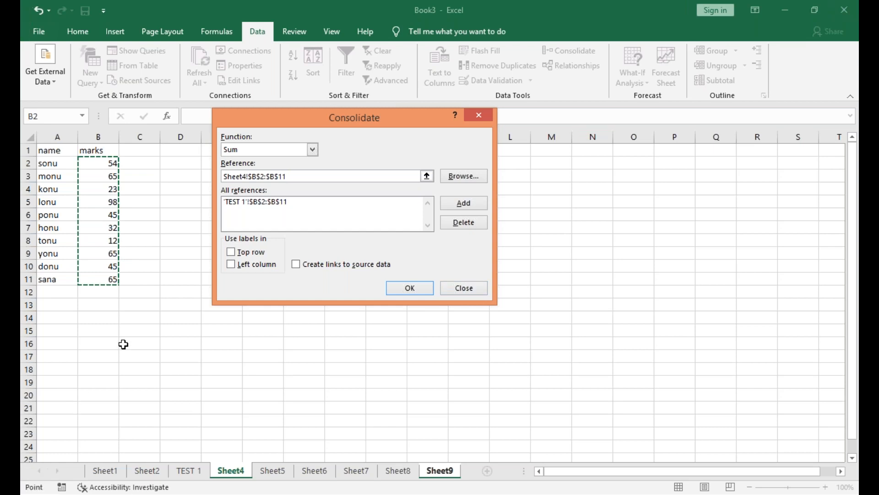
{"action": "left_click", "coordinate": [468, 206]}
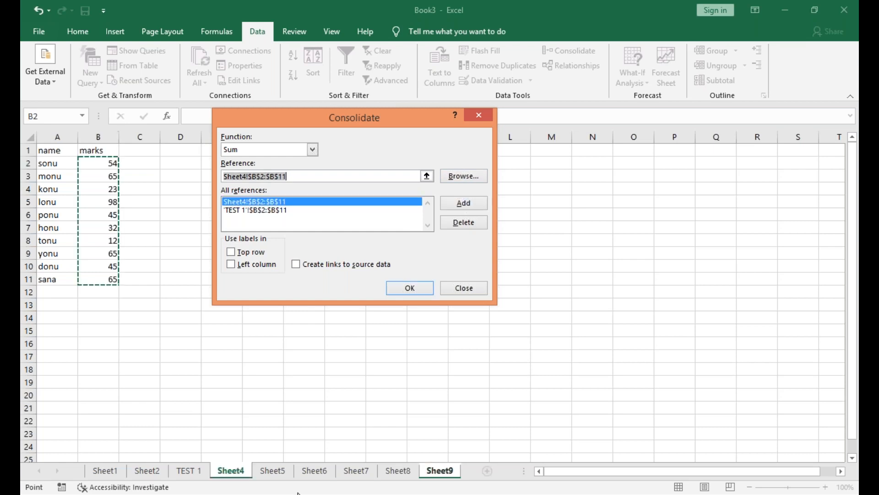
{"action": "left_click", "coordinate": [279, 476]}
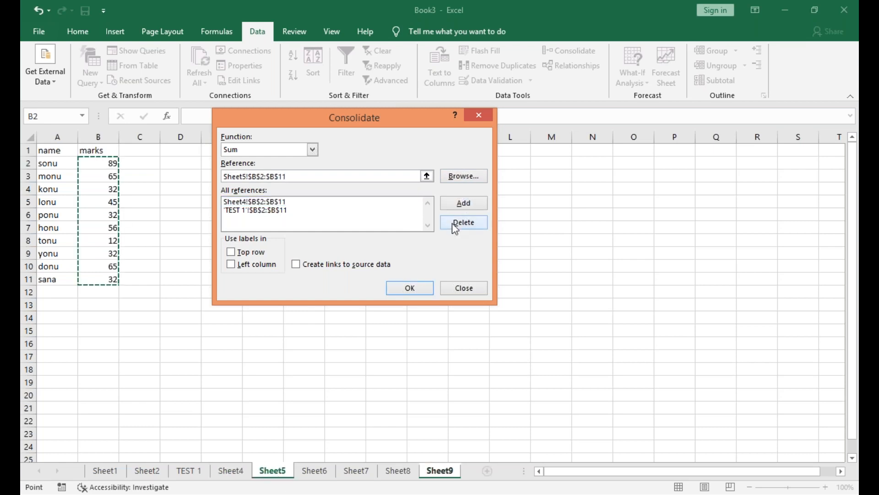
{"action": "left_click", "coordinate": [462, 208]}
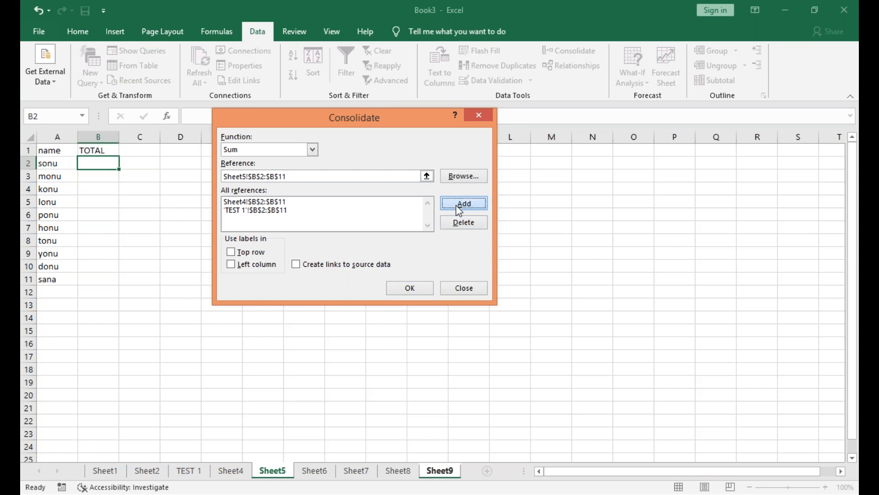
{"action": "left_click", "coordinate": [315, 471]}
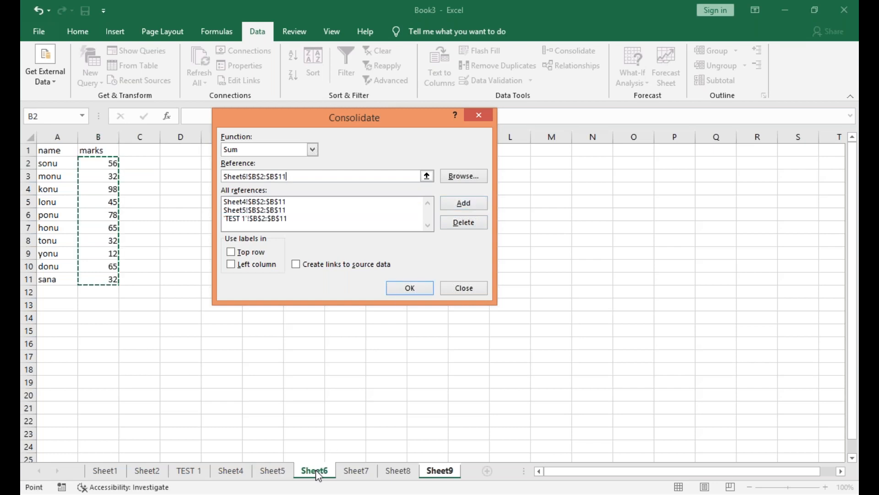
{"action": "left_click", "coordinate": [454, 211]}
Add the range B2:B11 of Sheet7 and Sheet8 to the references and run the Sum consolidation into Sheet9.
{"action": "left_click", "coordinate": [356, 471]}
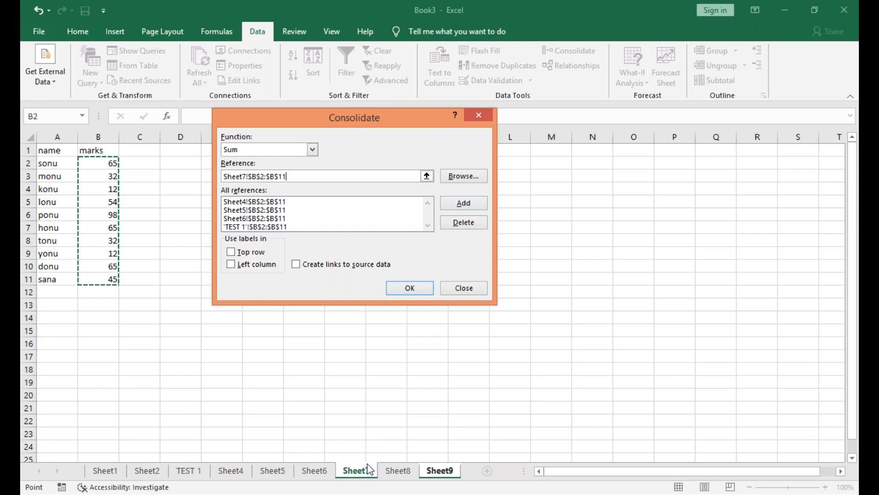
{"action": "left_click", "coordinate": [462, 203]}
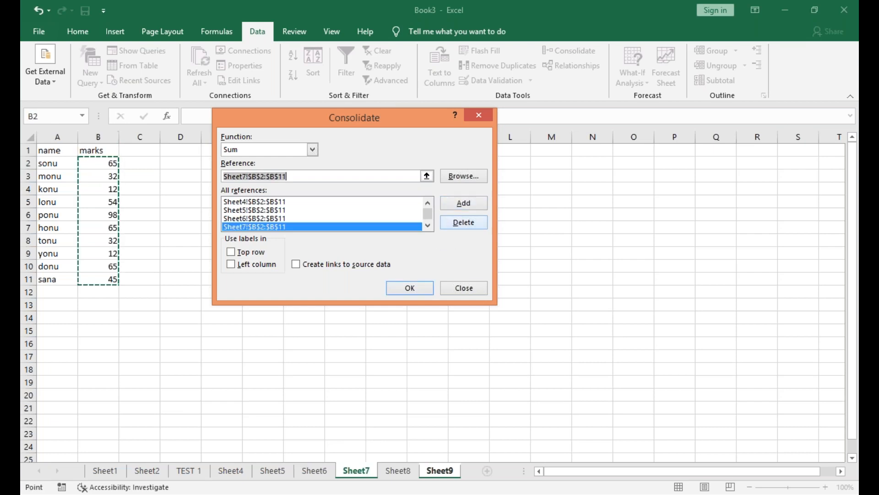
{"action": "left_click", "coordinate": [397, 472]}
{"action": "left_click", "coordinate": [476, 205]}
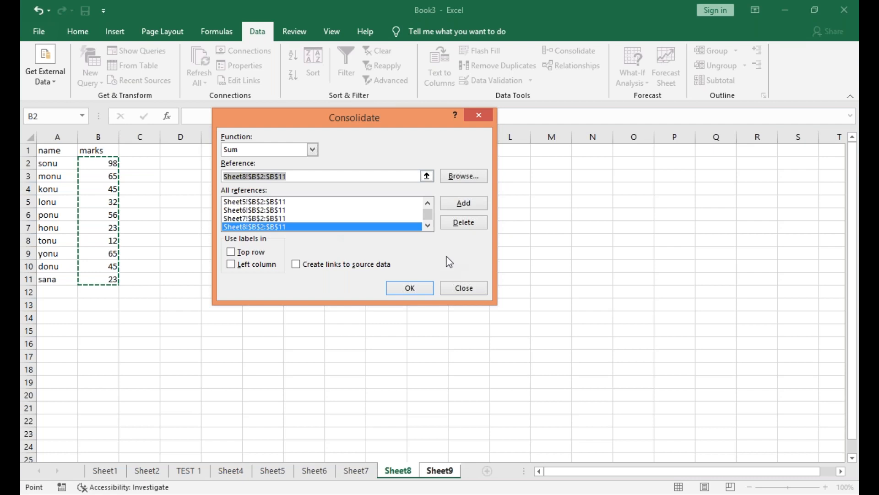
{"action": "left_click", "coordinate": [407, 293]}
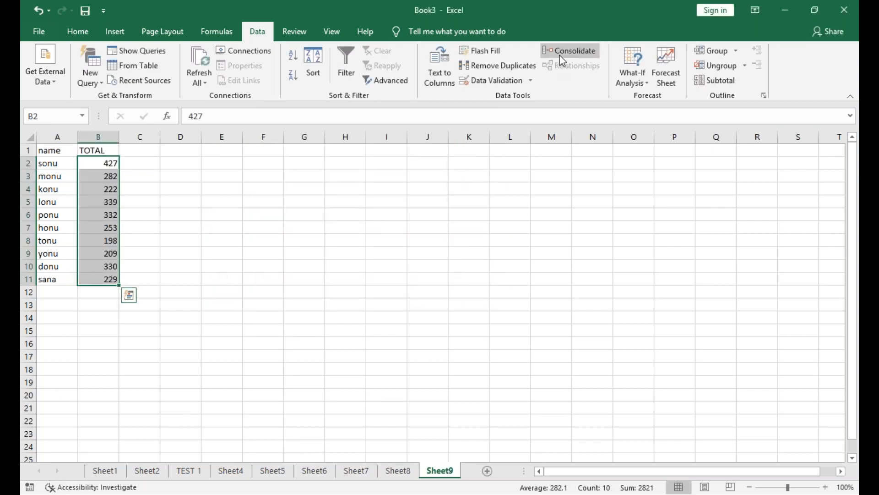
Change the consolidation function to Average and run it with the same references into B2:B11 of Sheet9.
{"action": "left_click", "coordinate": [570, 50]}
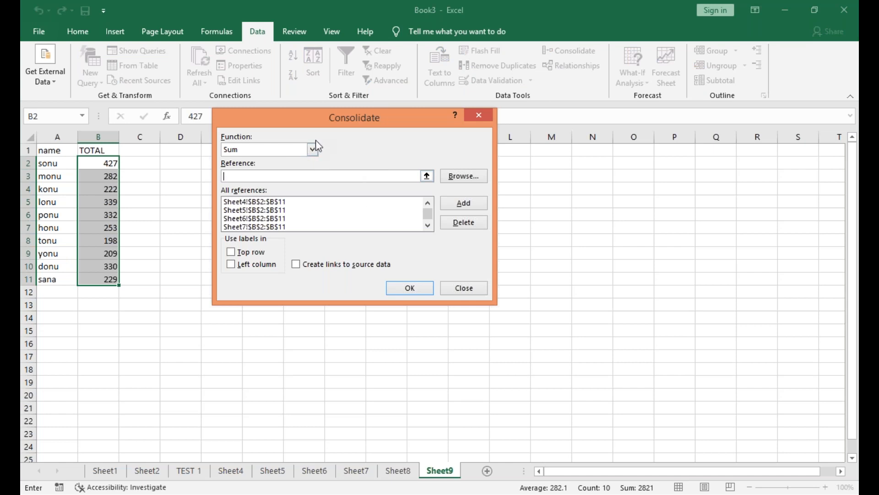
{"action": "left_click", "coordinate": [312, 149]}
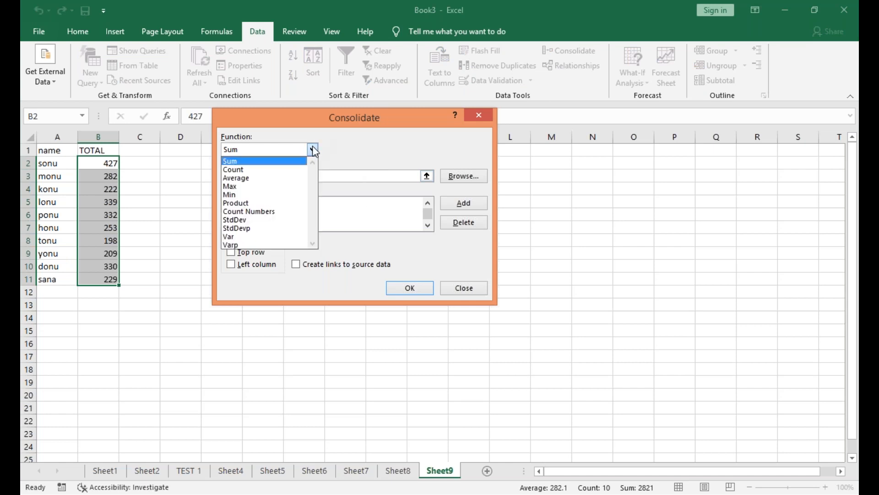
{"action": "left_click", "coordinate": [304, 179]}
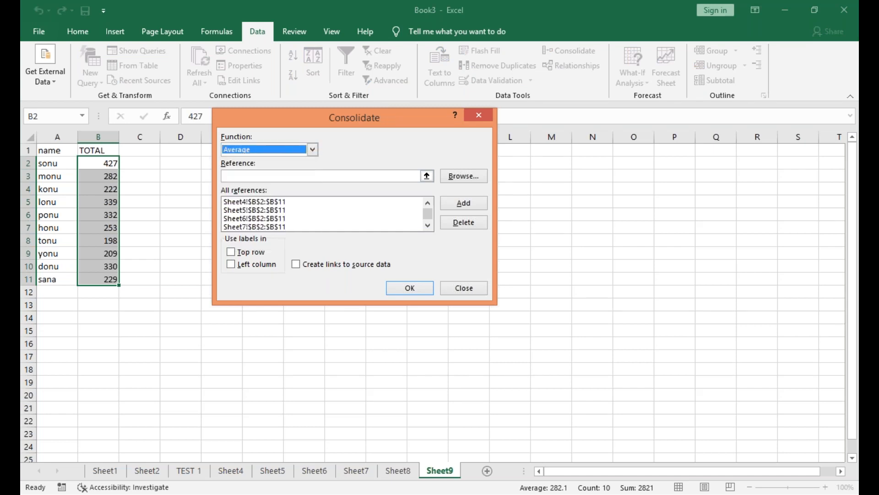
{"action": "left_click", "coordinate": [415, 292]}
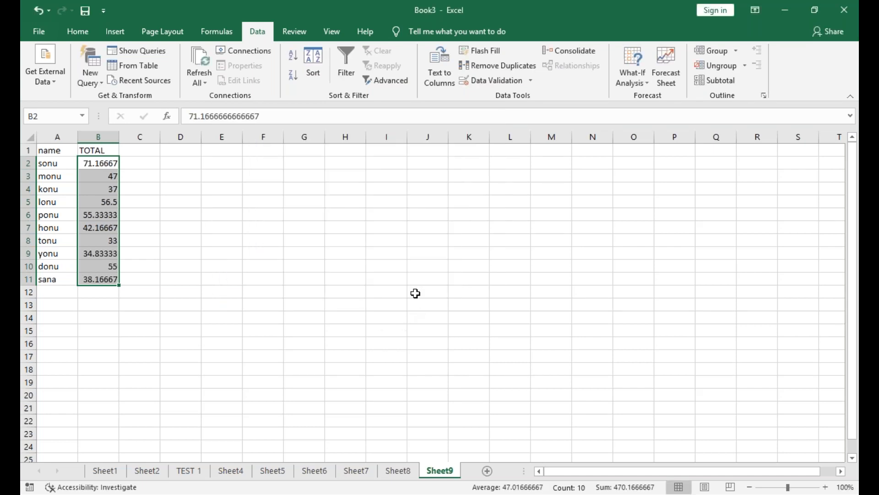
{"action": "left_click", "coordinate": [568, 47]}
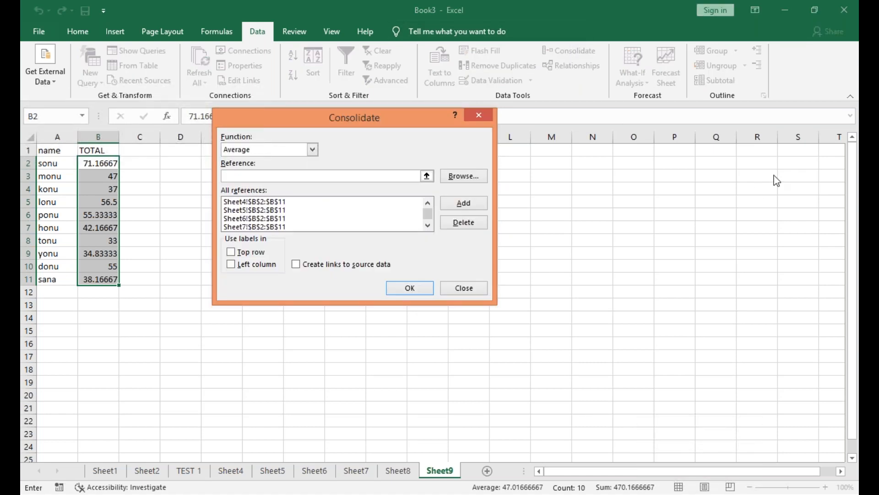
{"action": "key", "text": "Escape"}
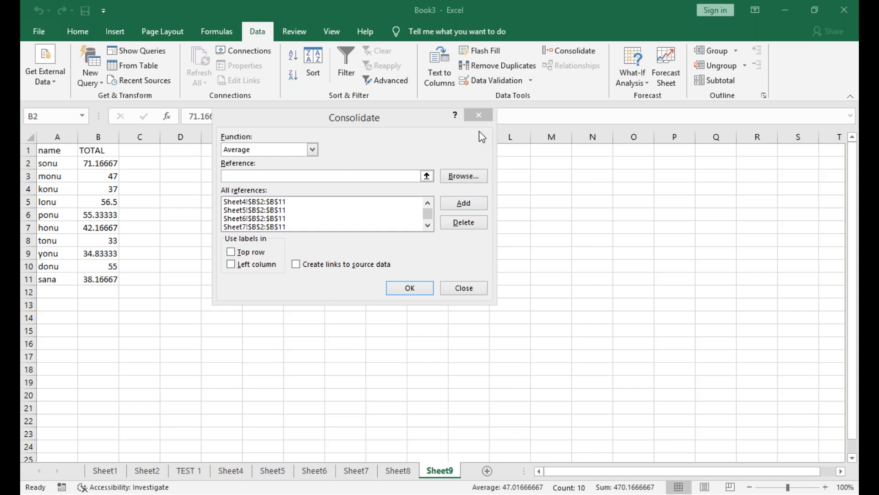
{"action": "left_click", "coordinate": [410, 288]}
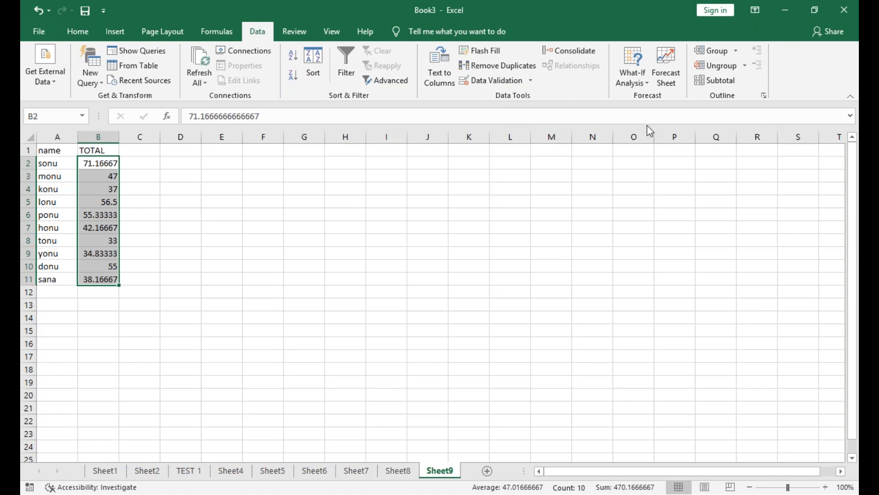
{"action": "left_click", "coordinate": [551, 163]}
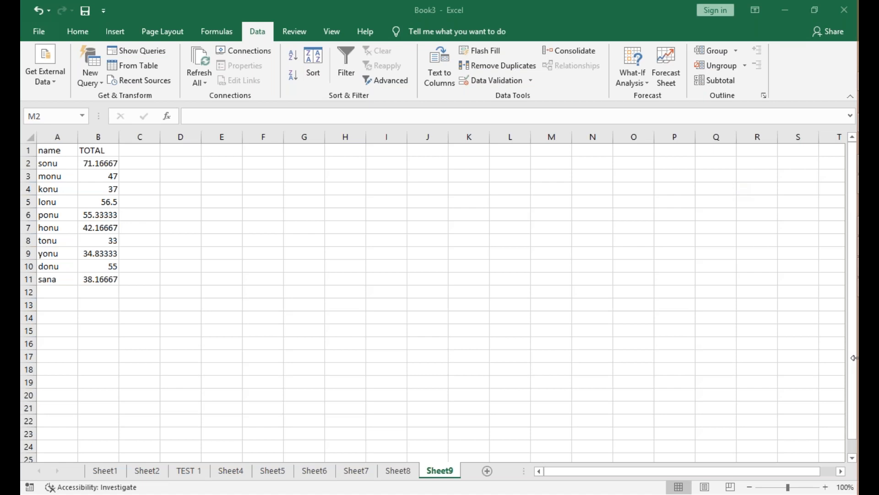
{"action": "left_click_drag", "start_coordinate": [854, 358], "coordinate": [853, 358]}
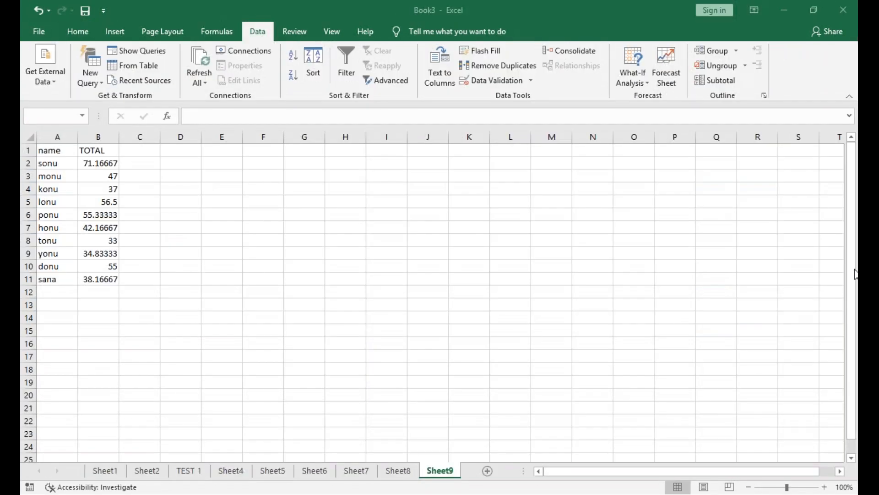